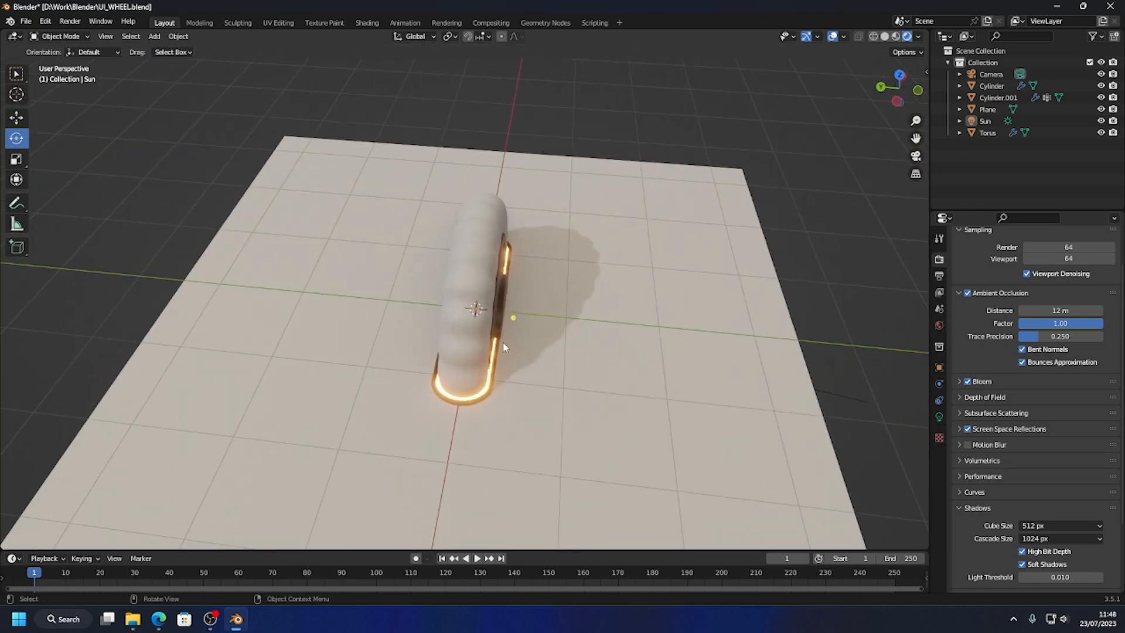
- Start a new General file and delete its default cube
middle_click_drag(609, 309, 462, 299)
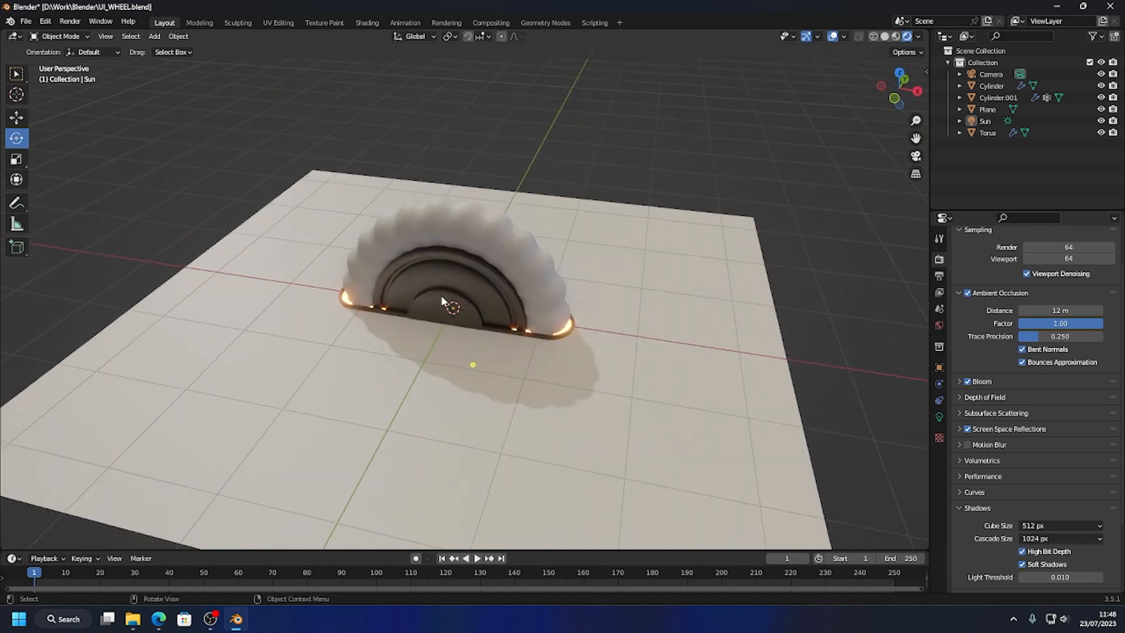
left_click(25, 21)
mouse_move(35, 34)
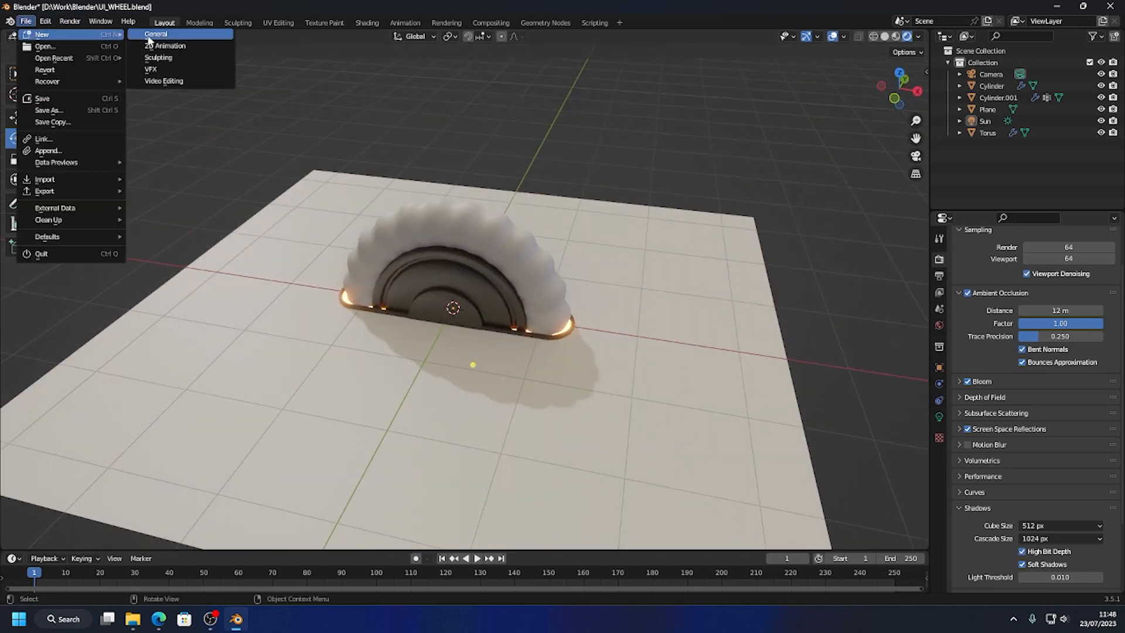
left_click(196, 34)
left_click(585, 330)
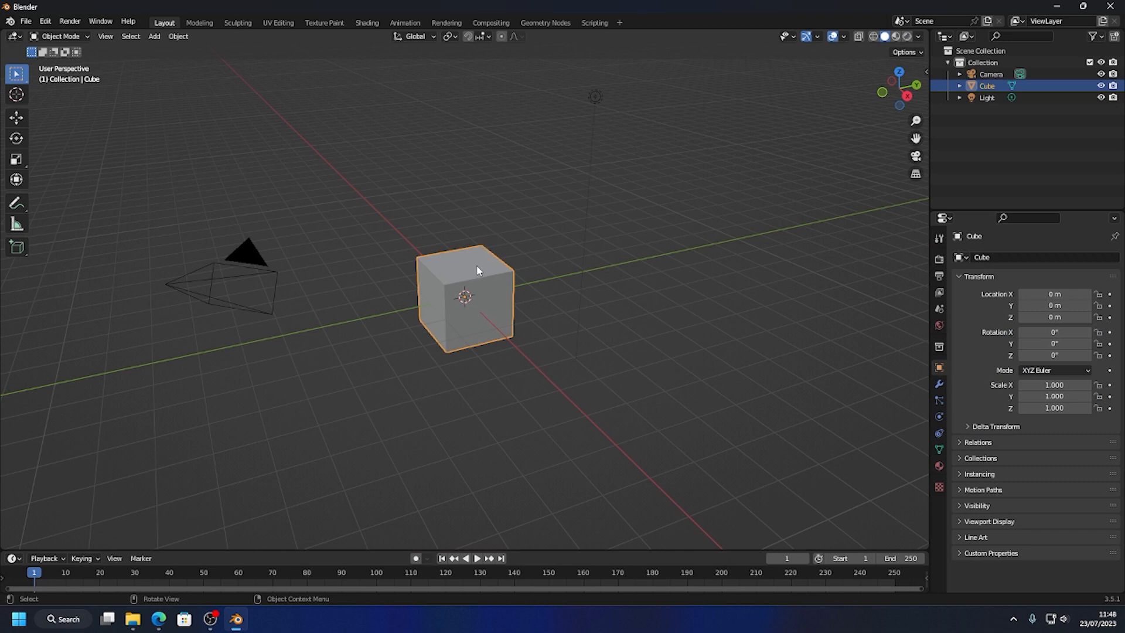
key("Delete")
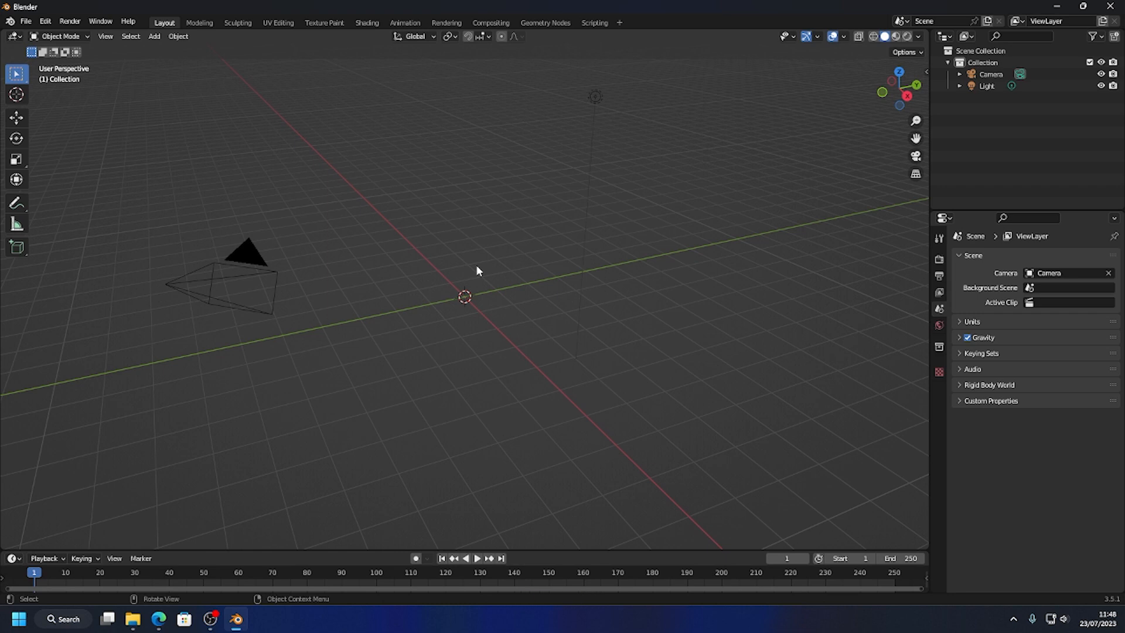
- Add a torus mesh at the world origin
left_click(157, 40)
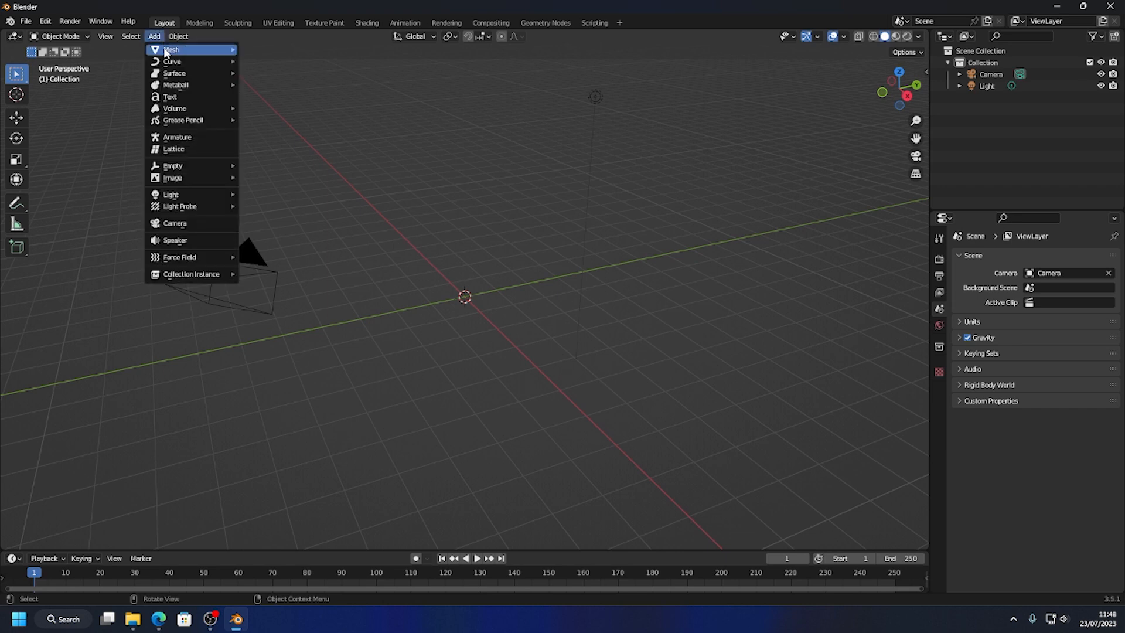
mouse_move(176, 49)
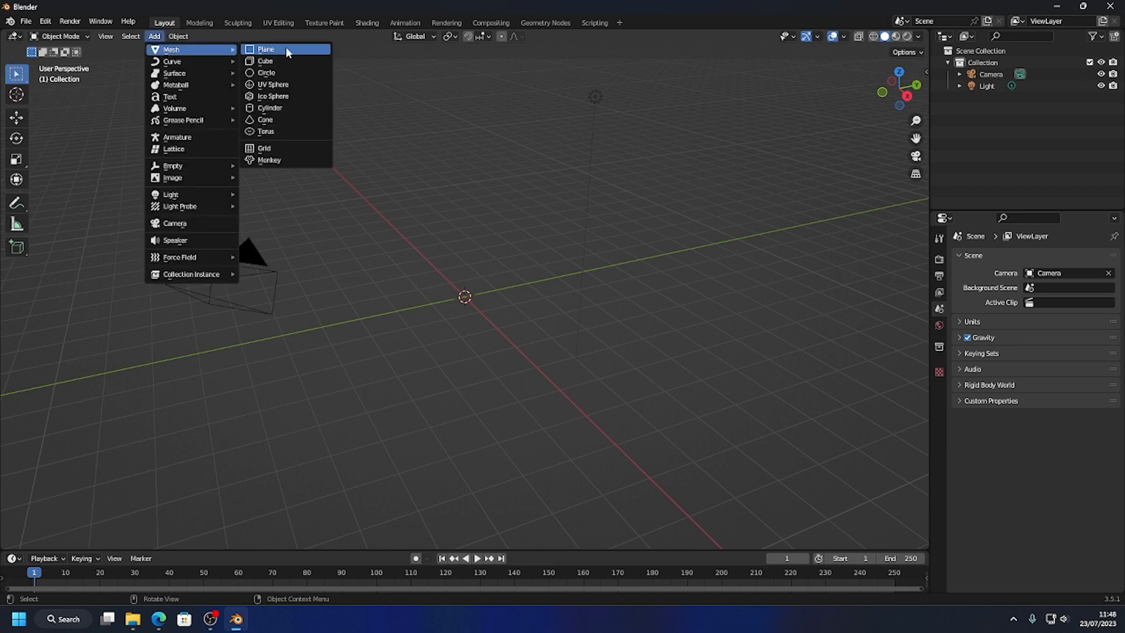
left_click(269, 133)
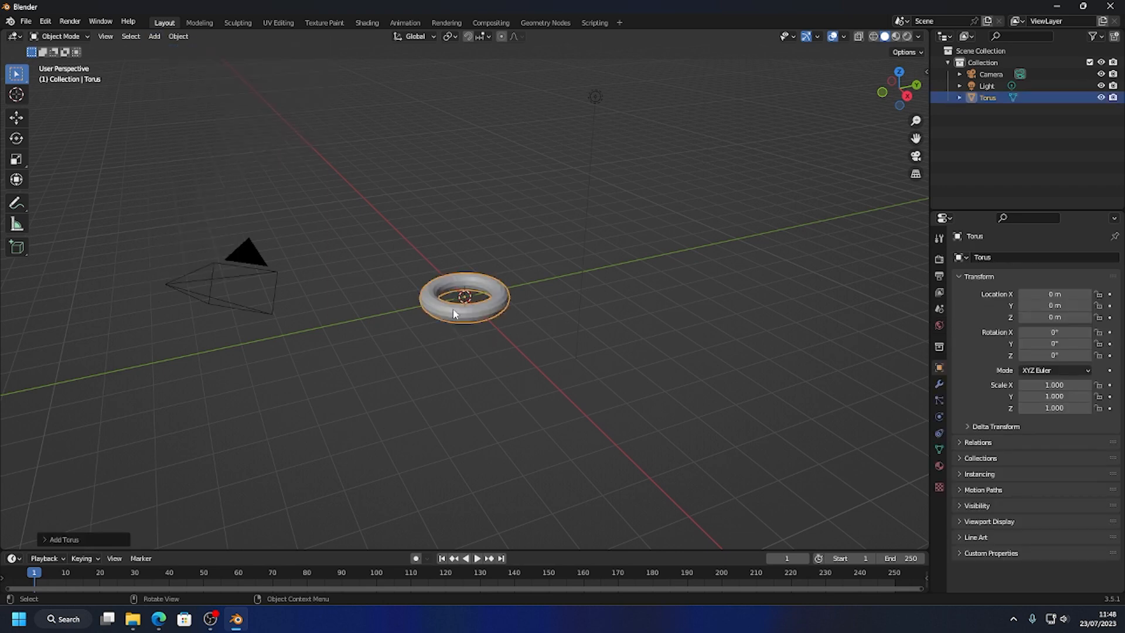
- Rotate the torus 90° about the Y axis so that it stands upright
middle_click_drag(882, 126, 503, 279)
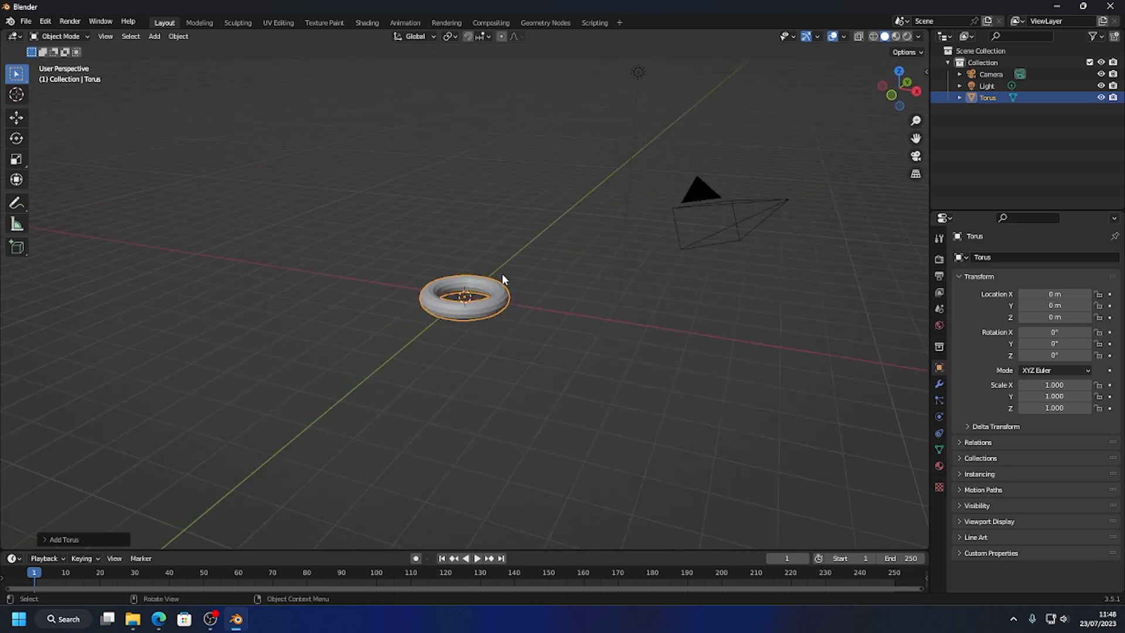
left_click(891, 95)
left_click(16, 138)
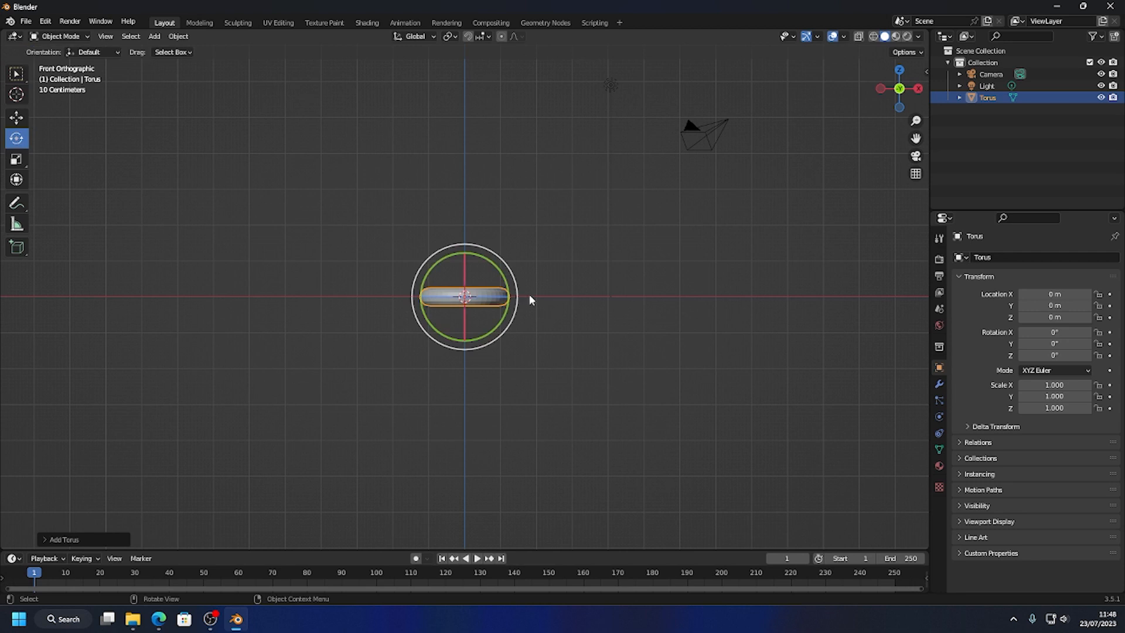
left_click_drag(499, 274, 498, 335)
middle_click_drag(512, 329, 483, 319)
scroll(481, 317, "up", 5)
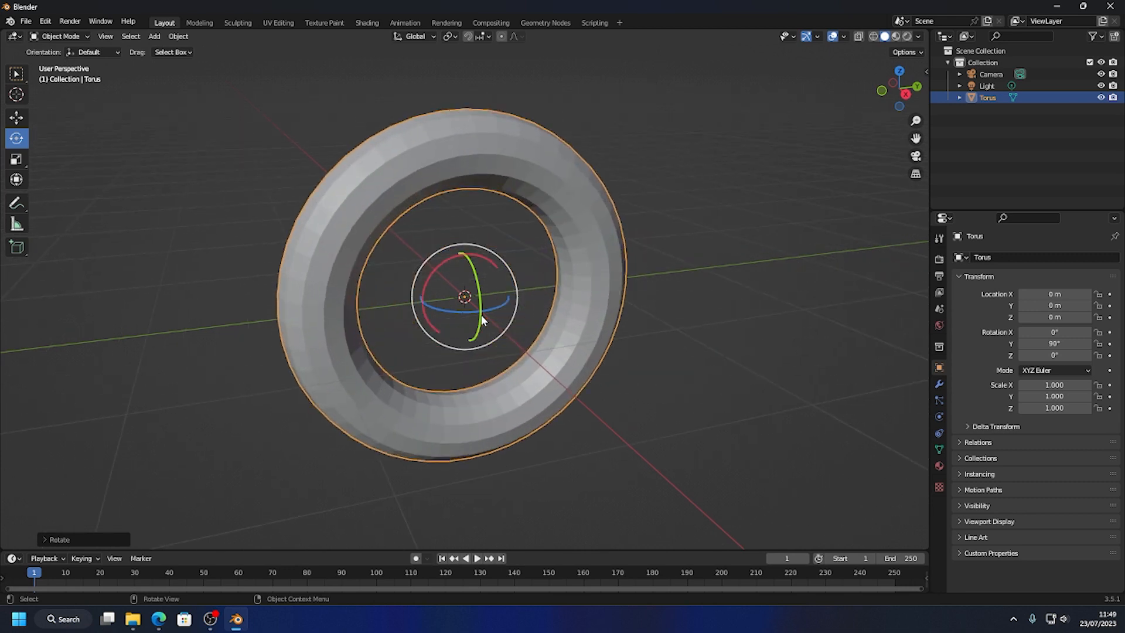
- In Edit Mode, select every other cross-section edge loop around the torus and scale the loops up by about 1.1
left_click(908, 95)
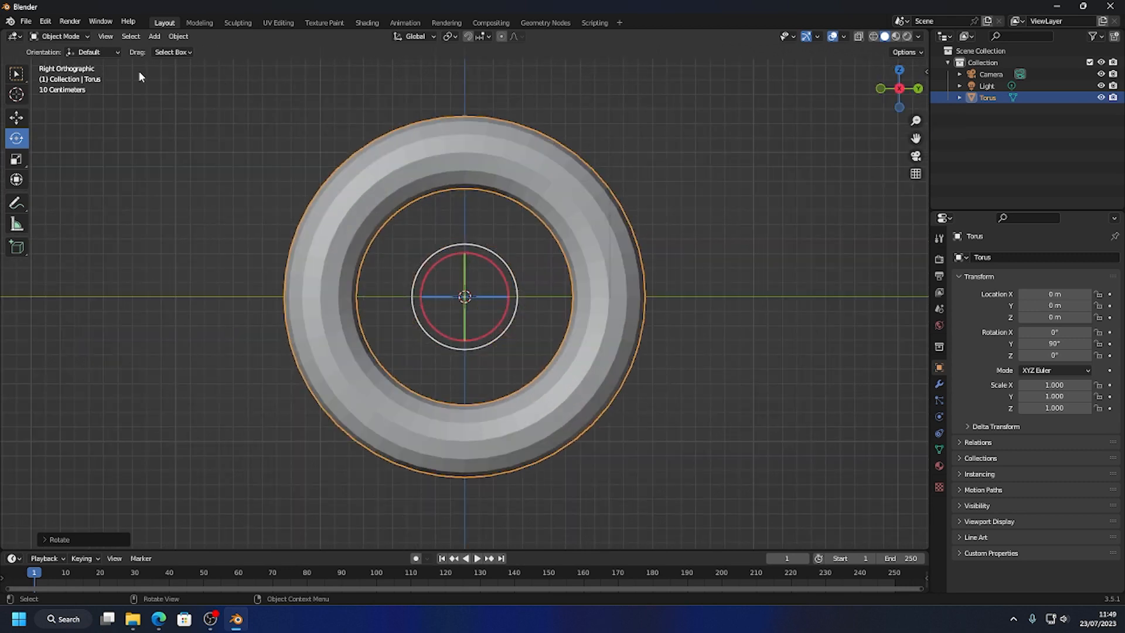
left_click(58, 36)
left_click(59, 60)
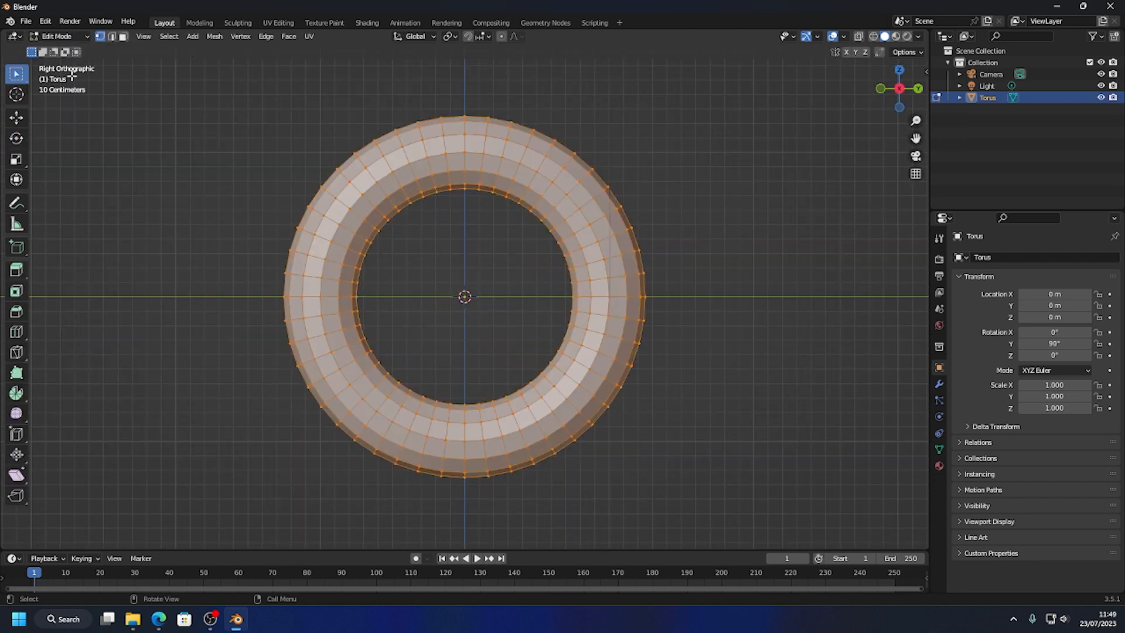
left_click(111, 37)
left_click(244, 201)
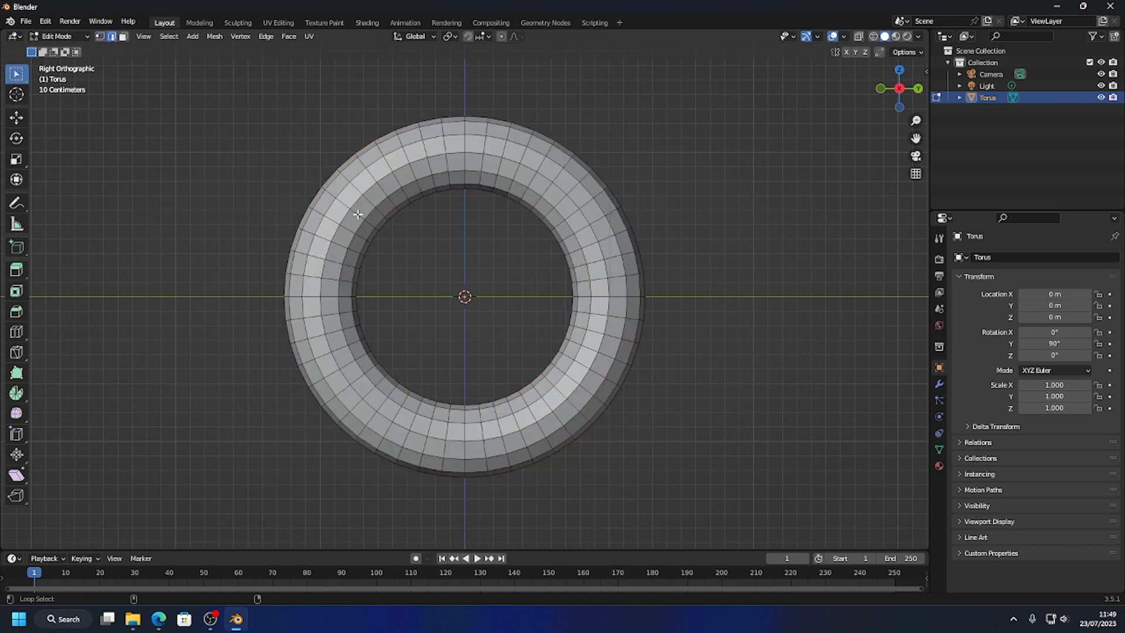
left_click(358, 215, "alt")
left_click(382, 178, "alt+shift")
left_click(407, 157, "alt+shift")
left_click(445, 146, "alt+shift")
left_click(485, 145, "alt+shift")
left_click(522, 156, "alt+shift")
left_click(557, 174, "alt+shift")
left_click(584, 204, "alt+shift")
left_click(608, 236, "alt+shift")
left_click(612, 277, "alt+shift")
left_click(611, 314, "alt+shift")
left_click(605, 355, "alt+shift")
left_click(587, 389, "alt+shift")
left_click(555, 428, "alt+shift")
left_click(512, 447, "alt+shift")
left_click(488, 451, "alt+shift")
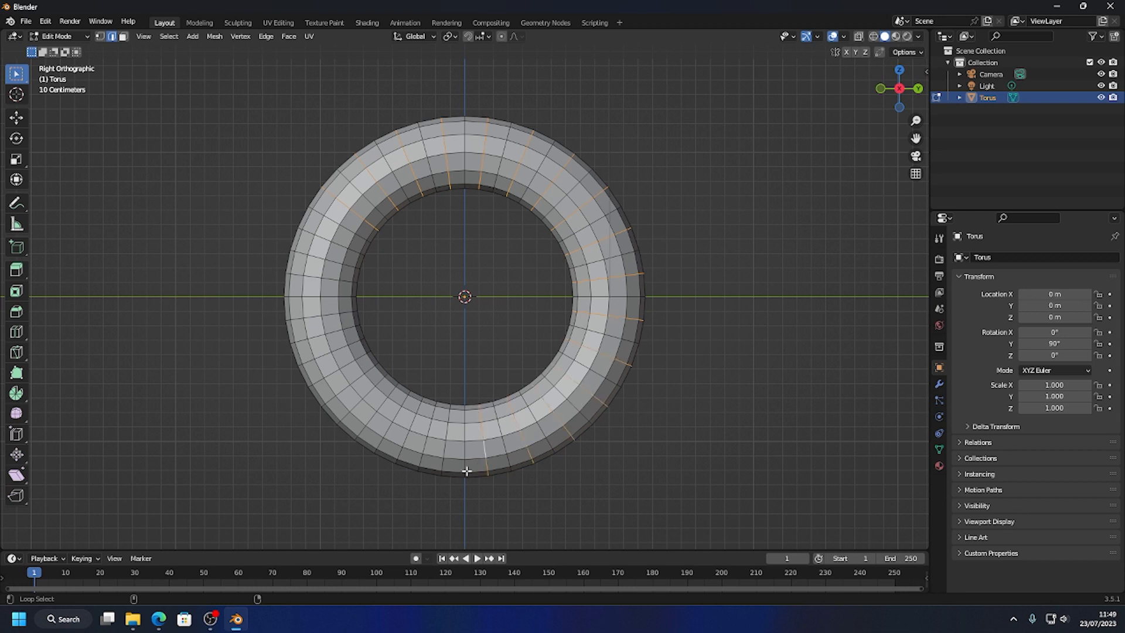
left_click(445, 450, "alt+shift")
left_click(380, 439, "alt+shift")
left_click(362, 417, "alt+shift")
left_click(345, 388, "alt+shift")
left_click(323, 354, "alt+shift")
left_click(316, 317, "alt+shift")
left_click(314, 279, "alt+shift")
left_click(320, 238, "alt+shift")
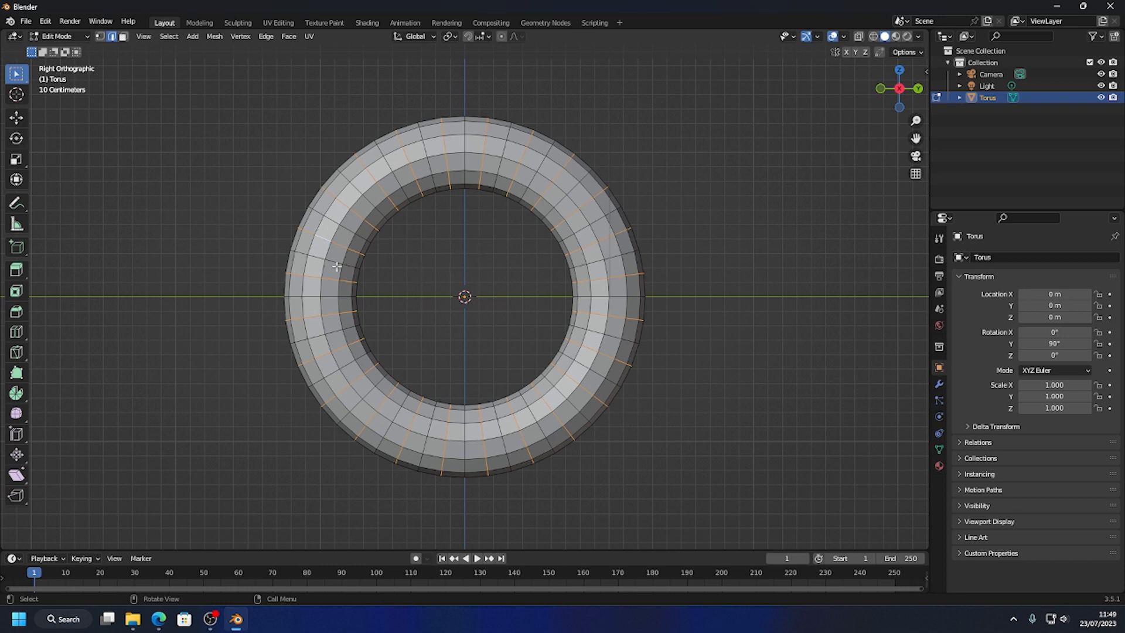
key("s")
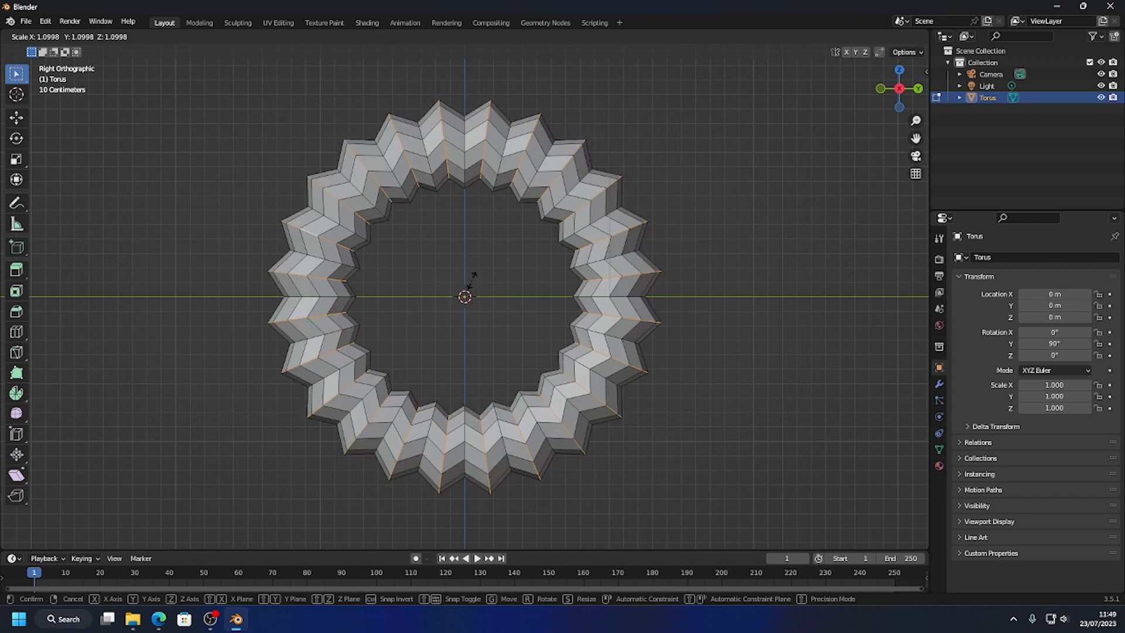
left_click(469, 276)
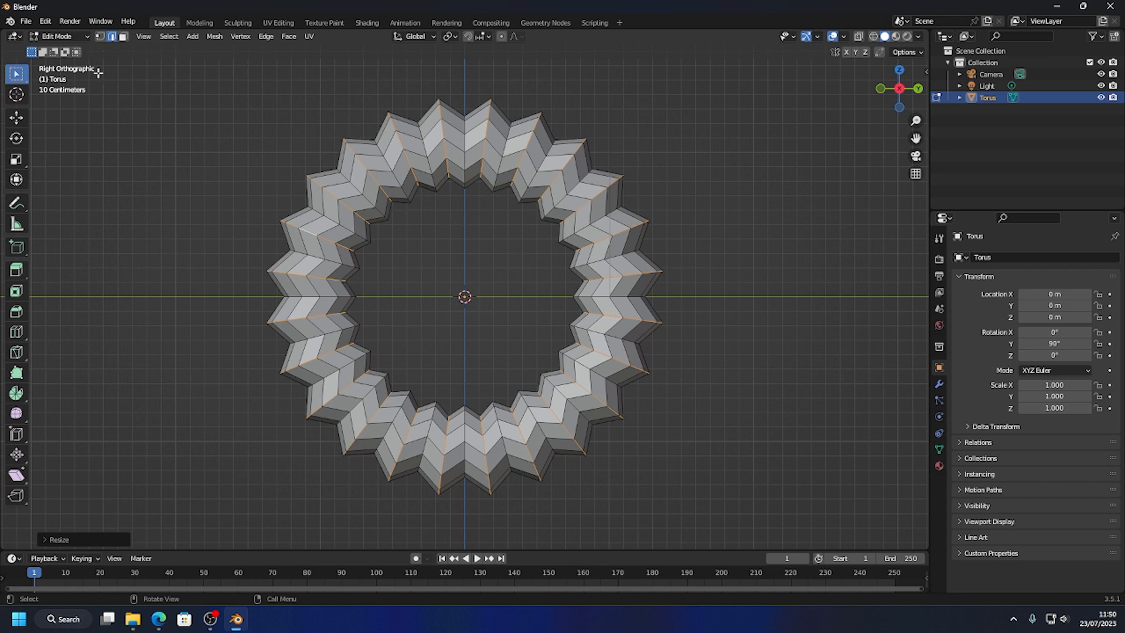
- Bevel the selected edge loops with 3 segments and a width of about 0.07 m
left_click(16, 118)
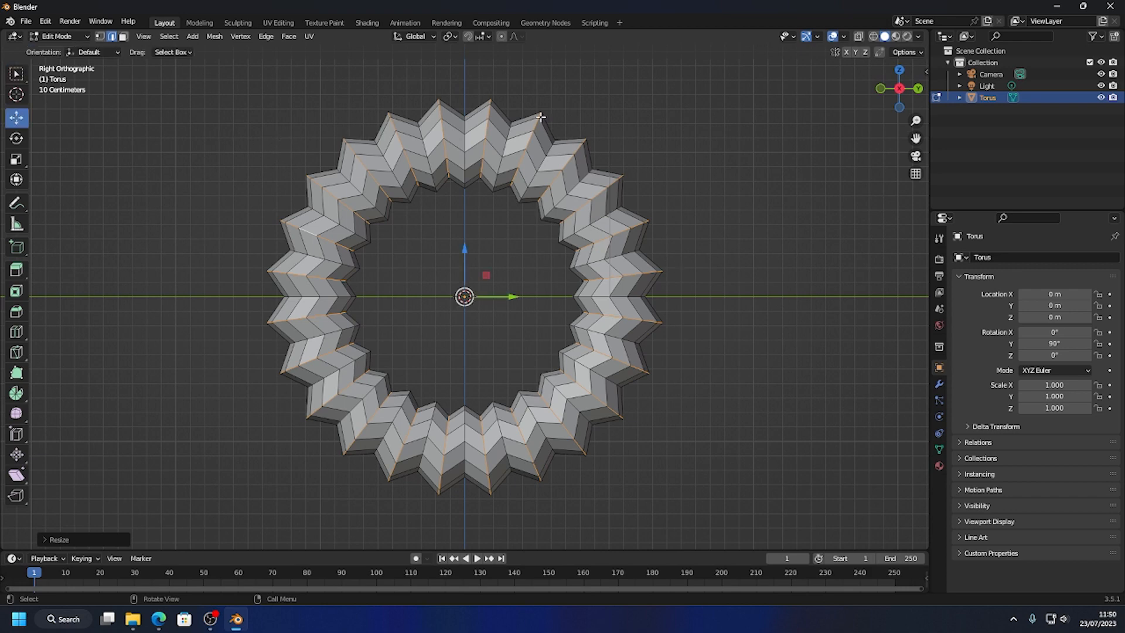
middle_click_drag(502, 198, 344, 86)
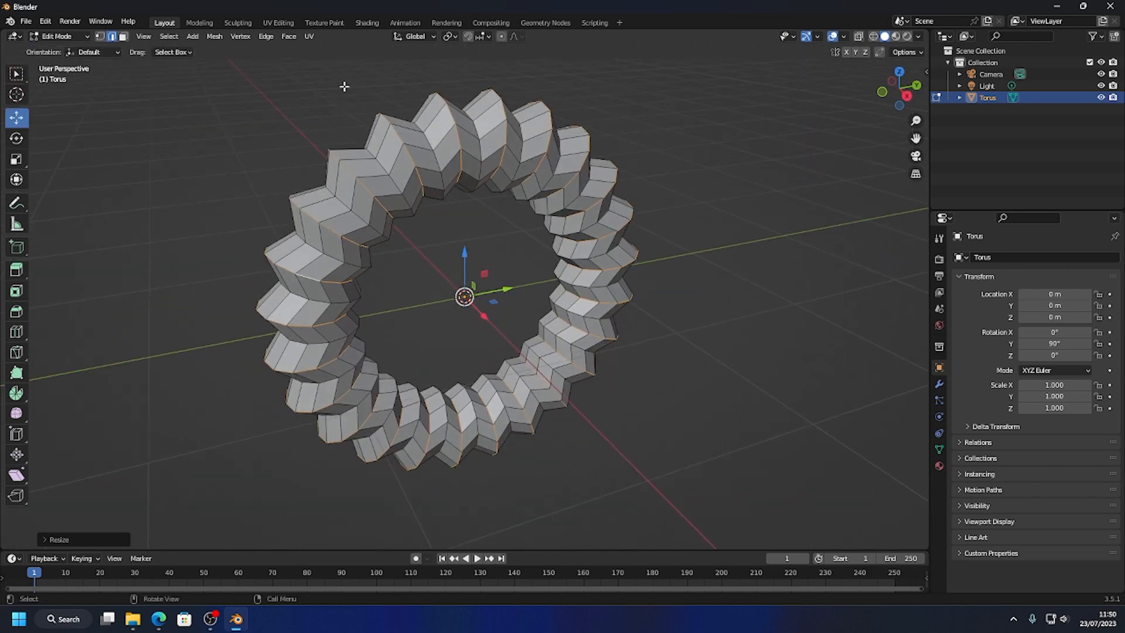
right_click(378, 113)
left_click(354, 142)
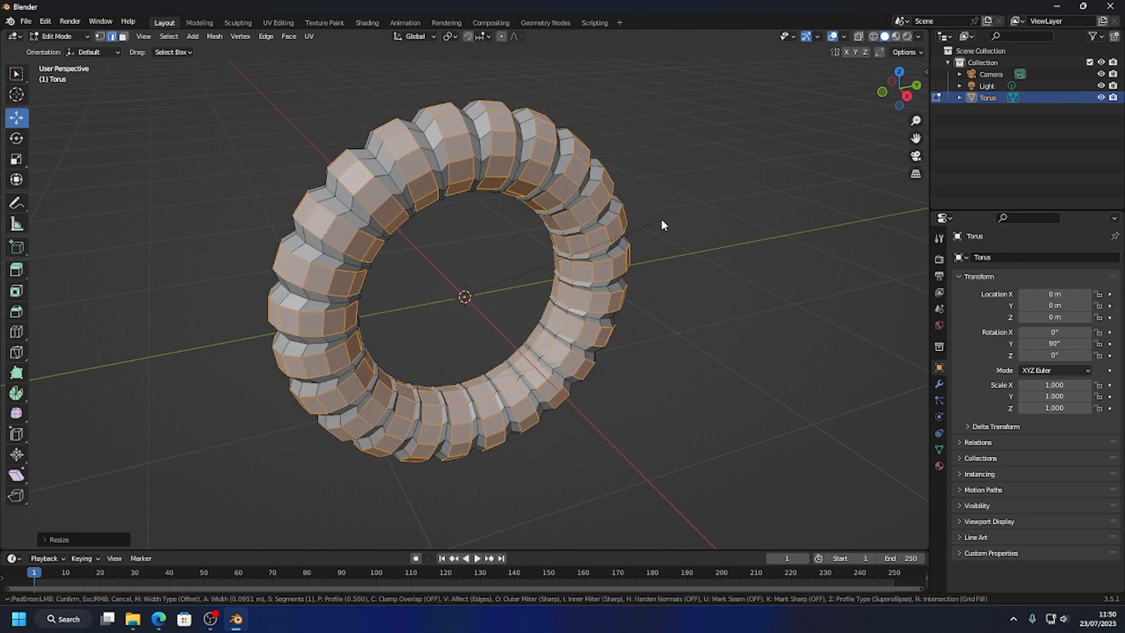
left_click(658, 228)
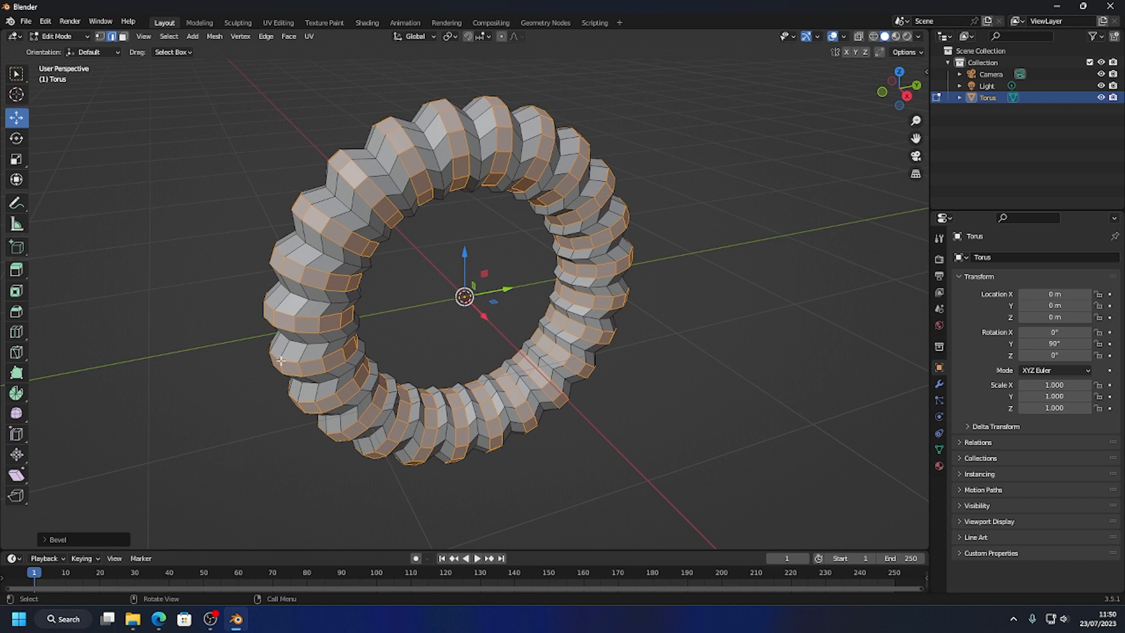
left_click(46, 539)
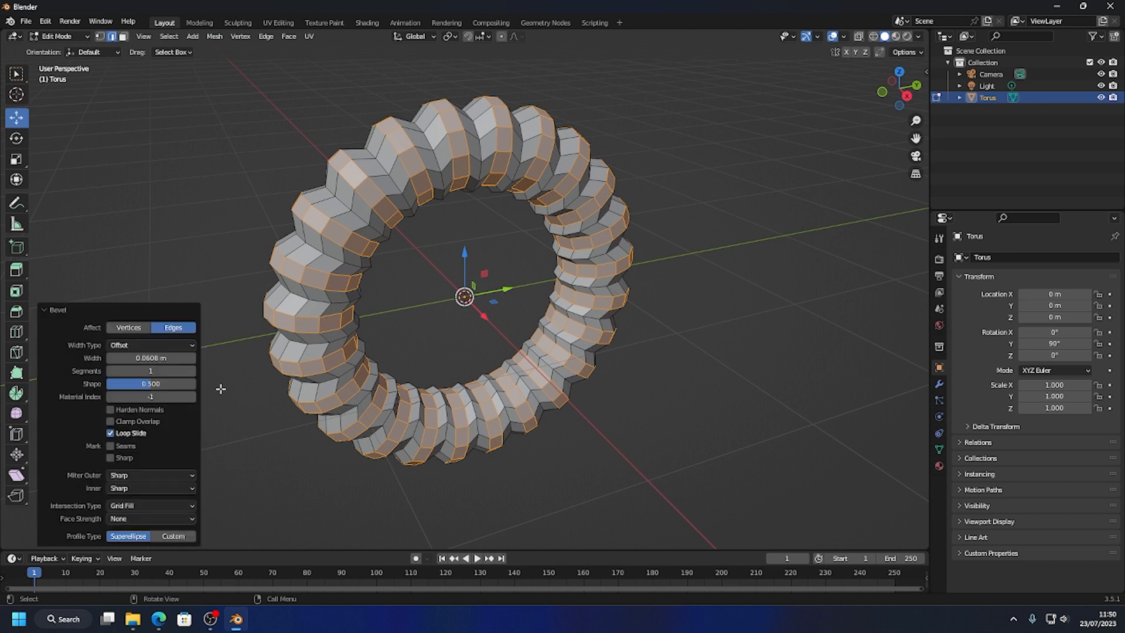
left_click(192, 371)
left_click(191, 371)
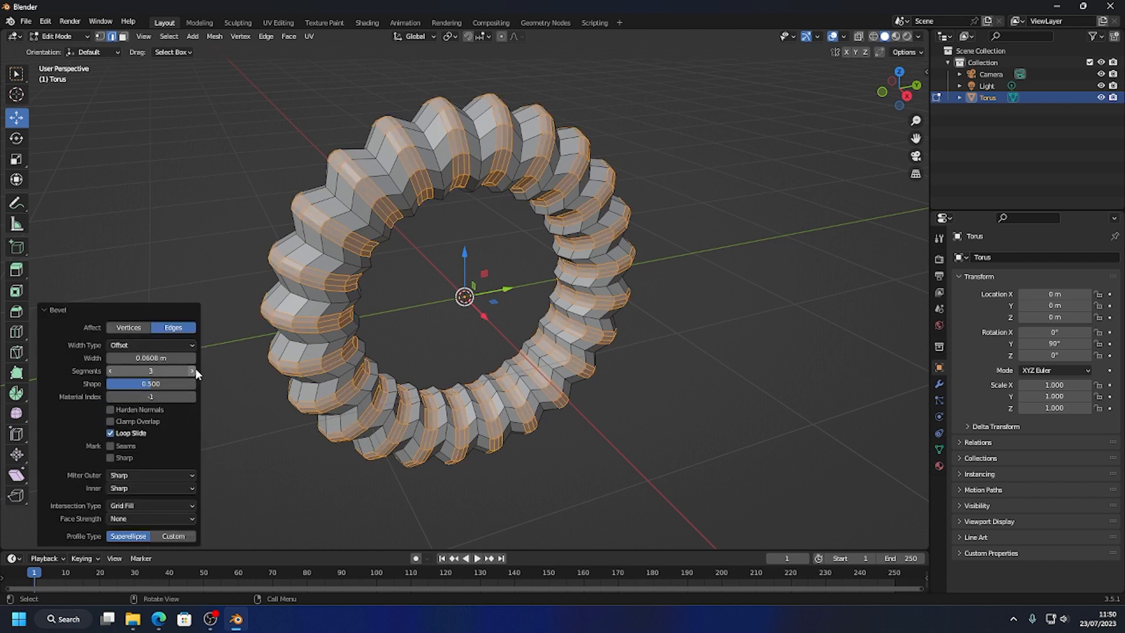
mouse_move(154, 359)
left_mouse_down()
mouse_move(193, 358)
mouse_move(161, 359)
left_mouse_up()
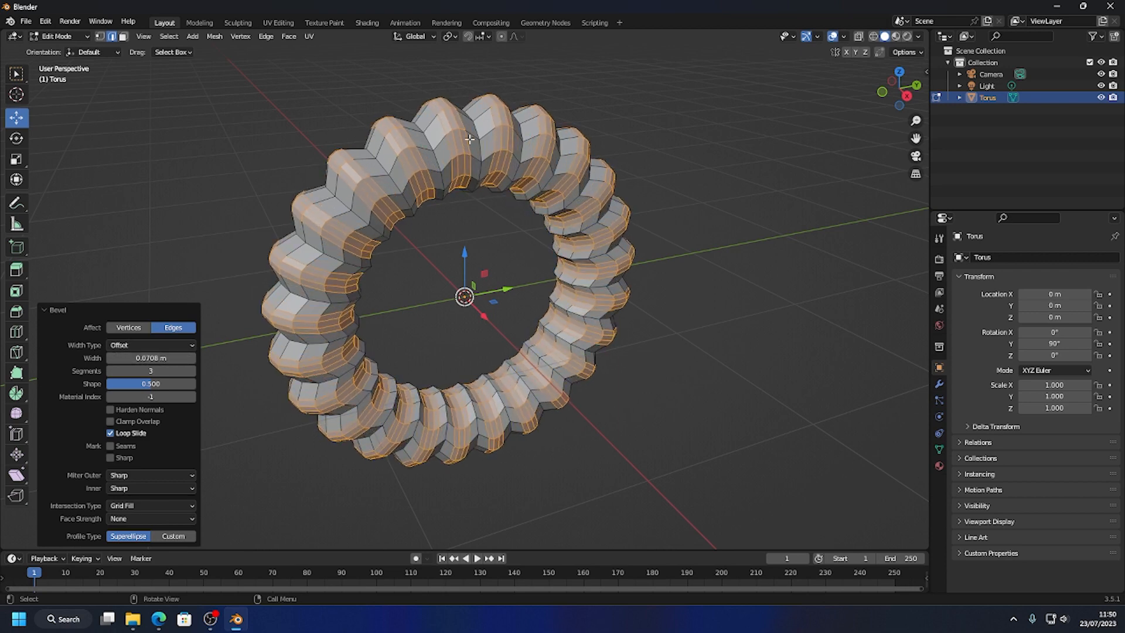
- Return the torus to Object Mode and add a Subdivision Surface modifier to it
key("Tab")
middle_click_drag(486, 238, 490, 211)
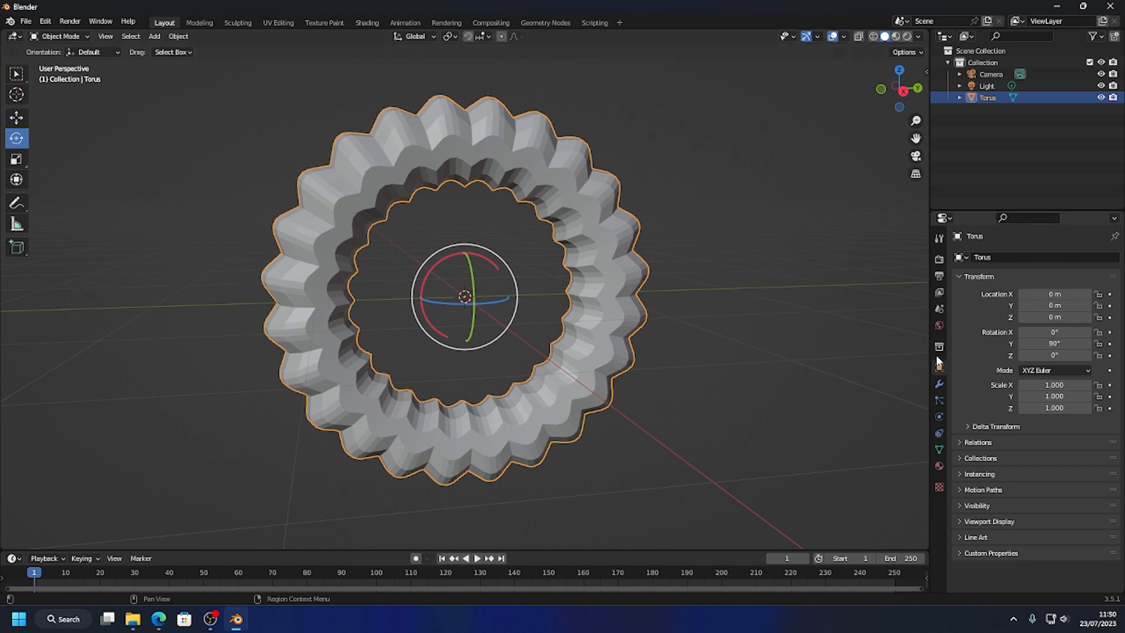
left_click(939, 384)
left_click(986, 258)
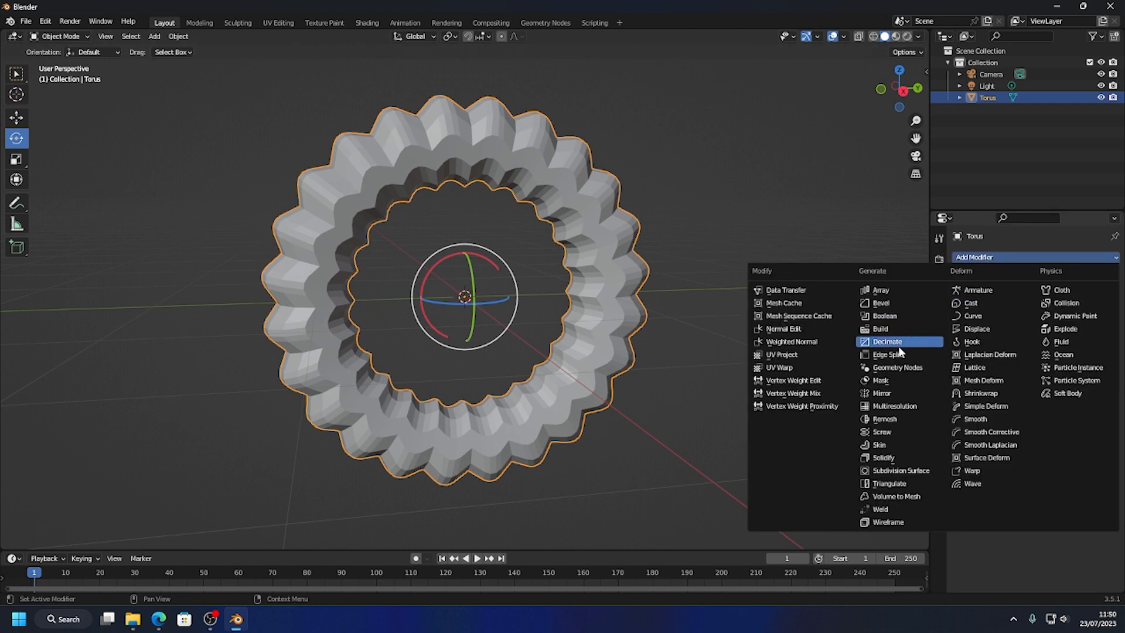
left_click(901, 470)
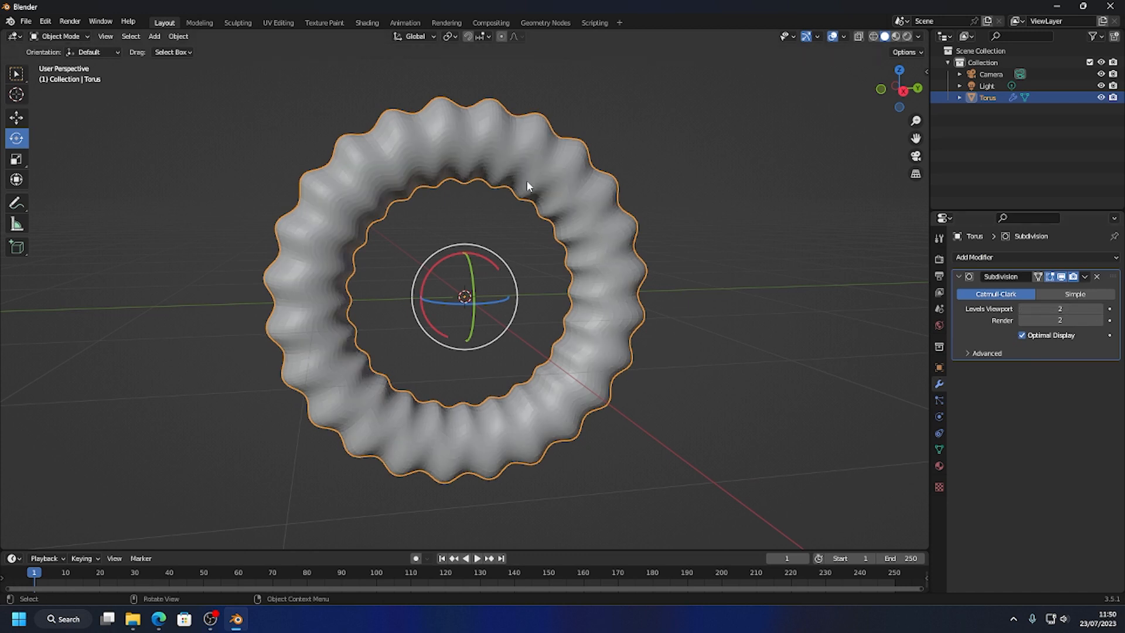
- Apply Shade Auto Smooth to the torus and deselect it
middle_click_drag(527, 183, 550, 269)
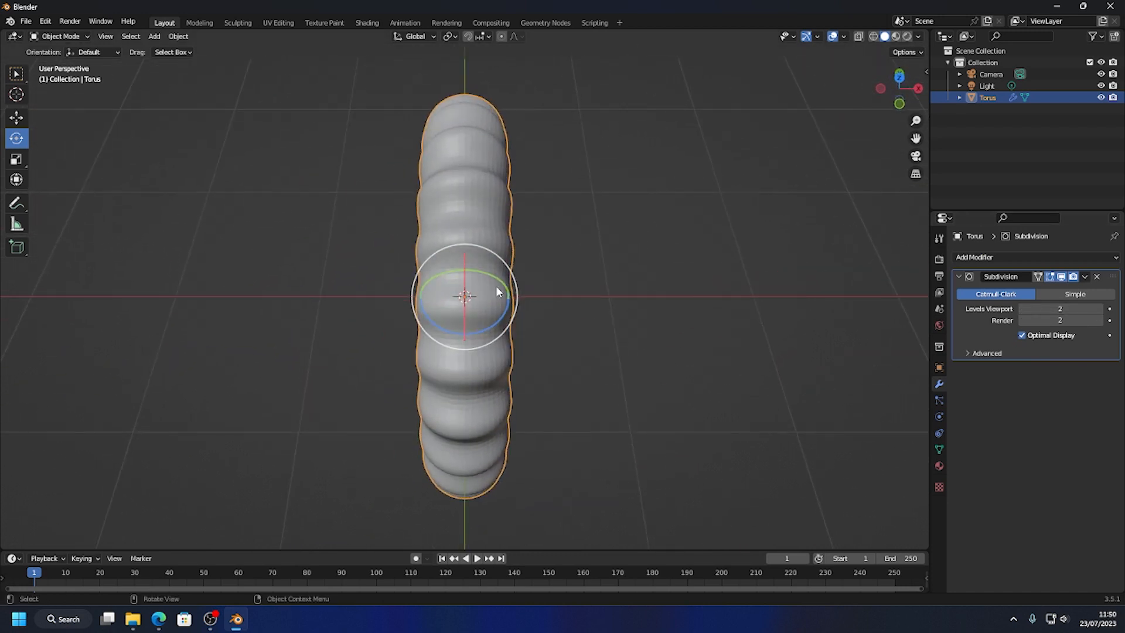
right_click(470, 157)
left_click(469, 156)
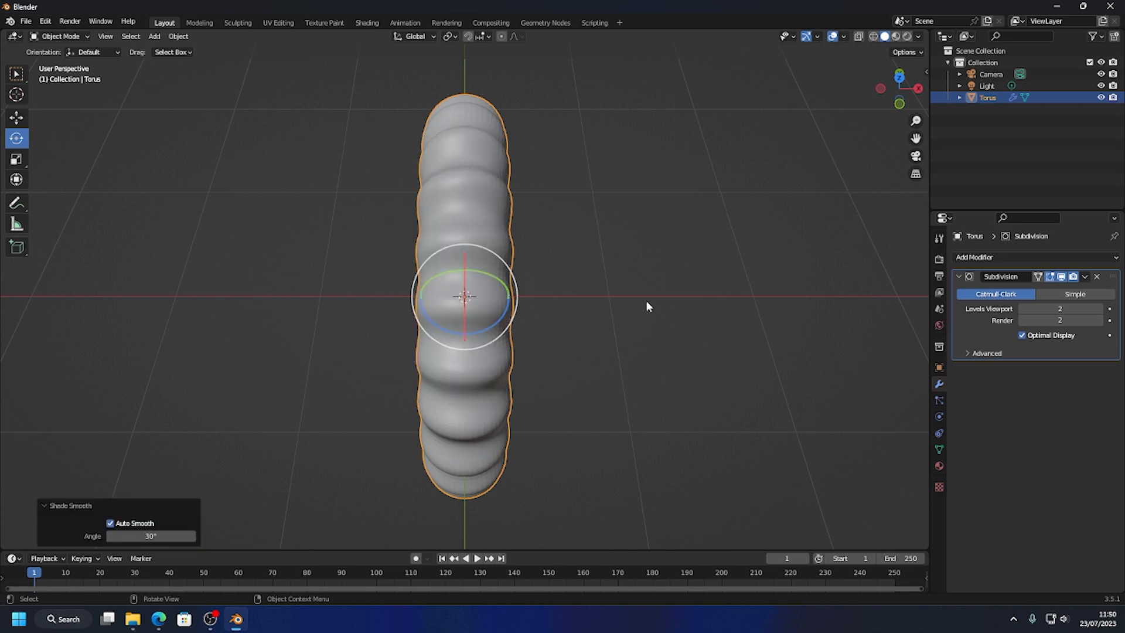
right_click(464, 203)
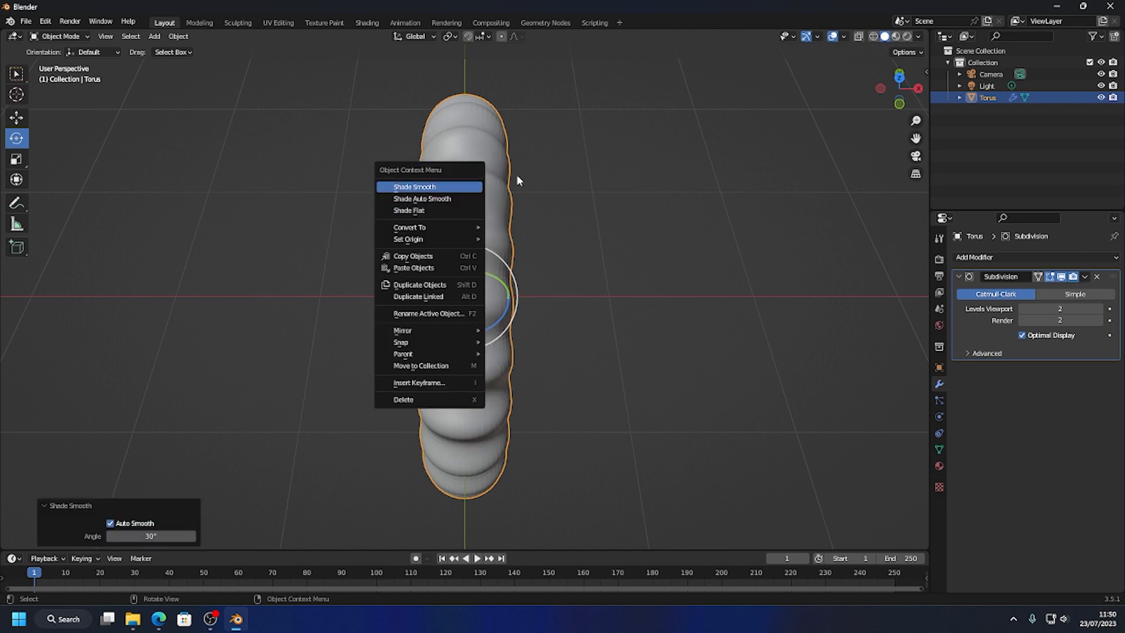
left_click(612, 262)
middle_click_drag(611, 262, 543, 222)
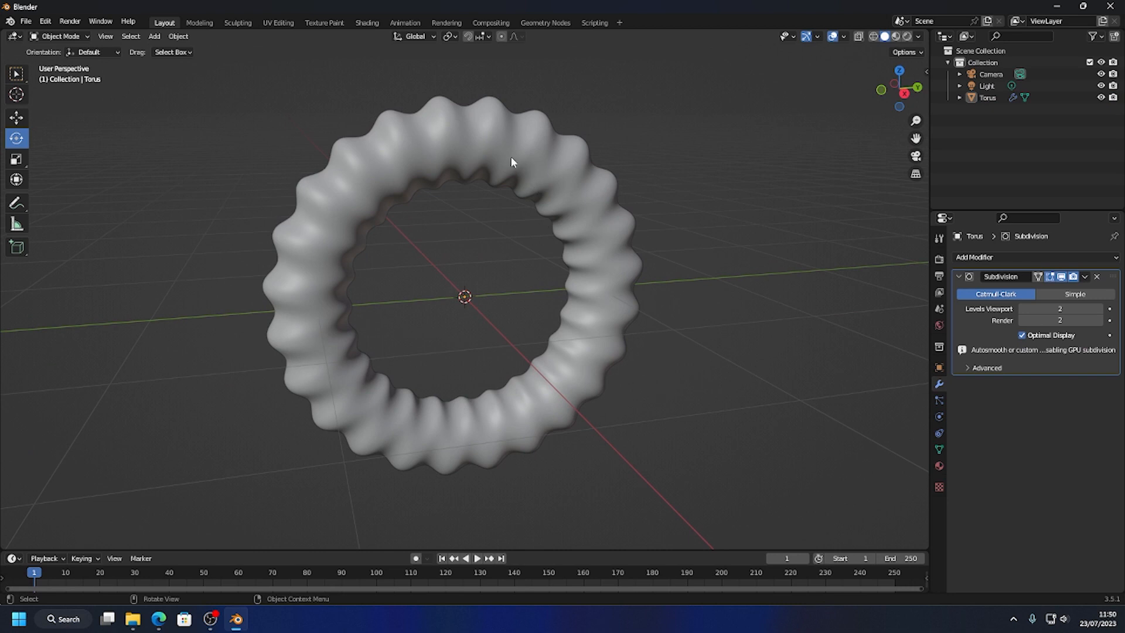
- Add a cylinder mesh at the torus's centre with 64 vertices
middle_click_drag(637, 245, 560, 291)
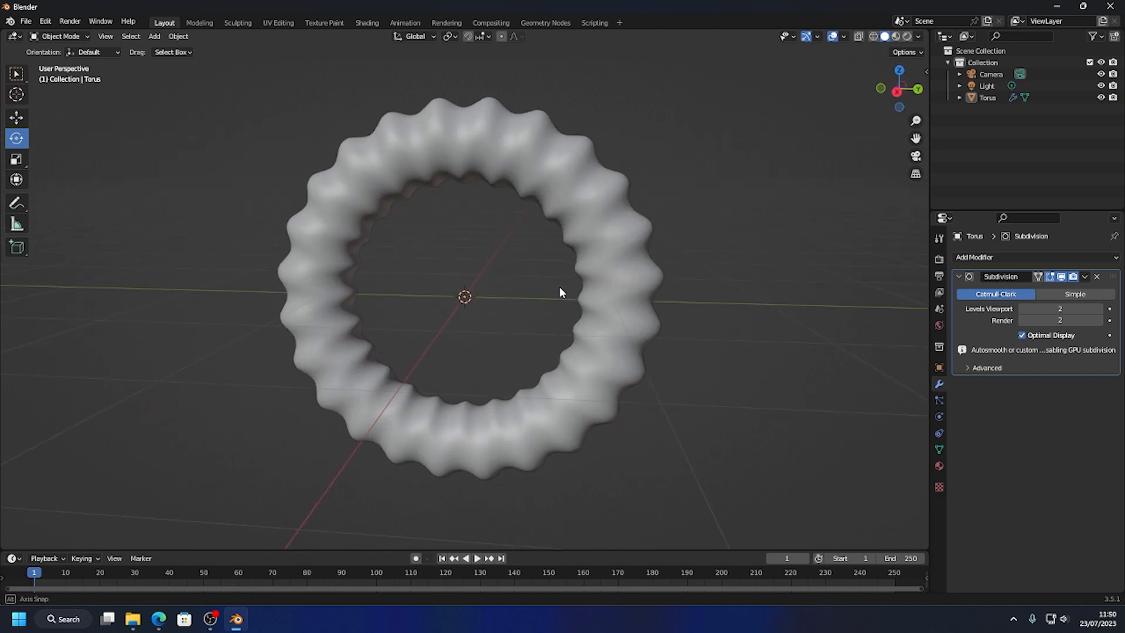
left_click(154, 36)
mouse_move(155, 50)
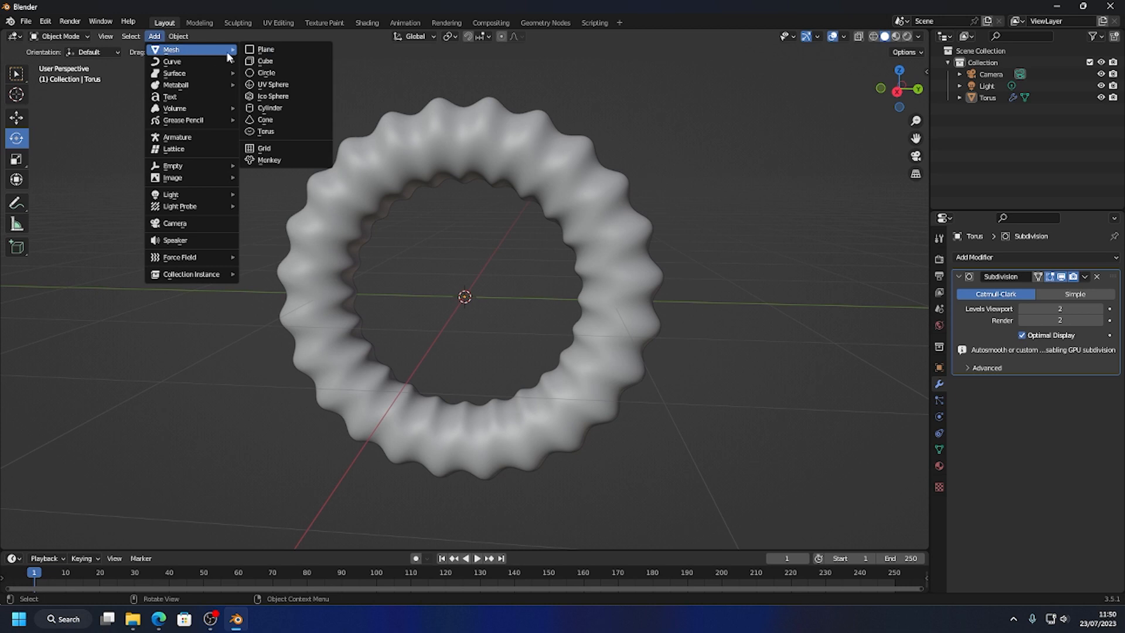
left_click(268, 109)
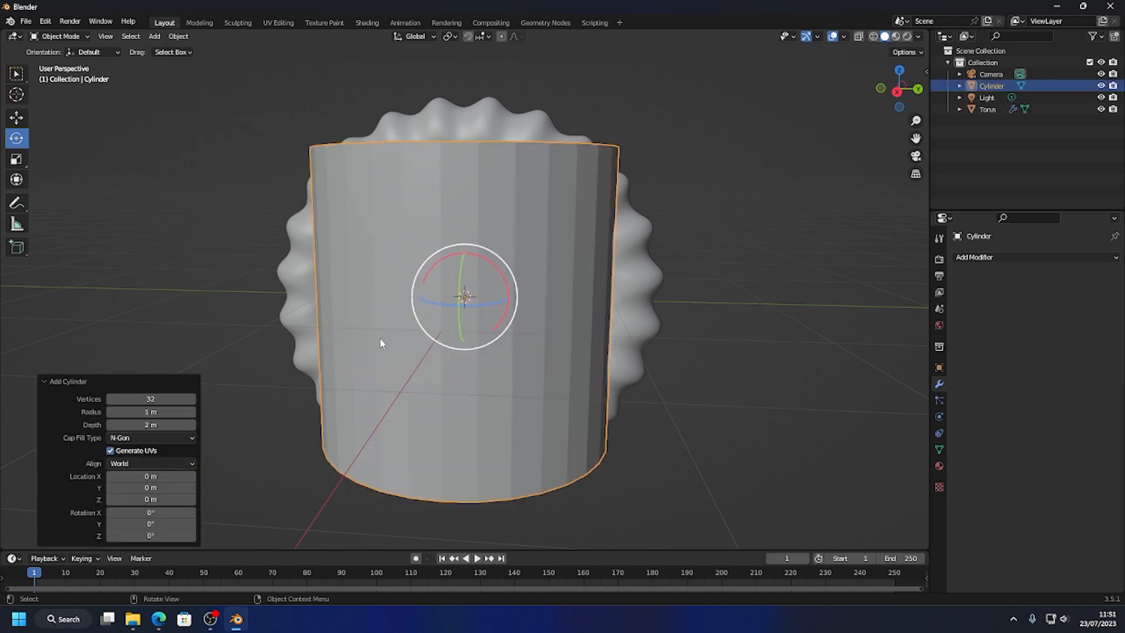
left_click(172, 401)
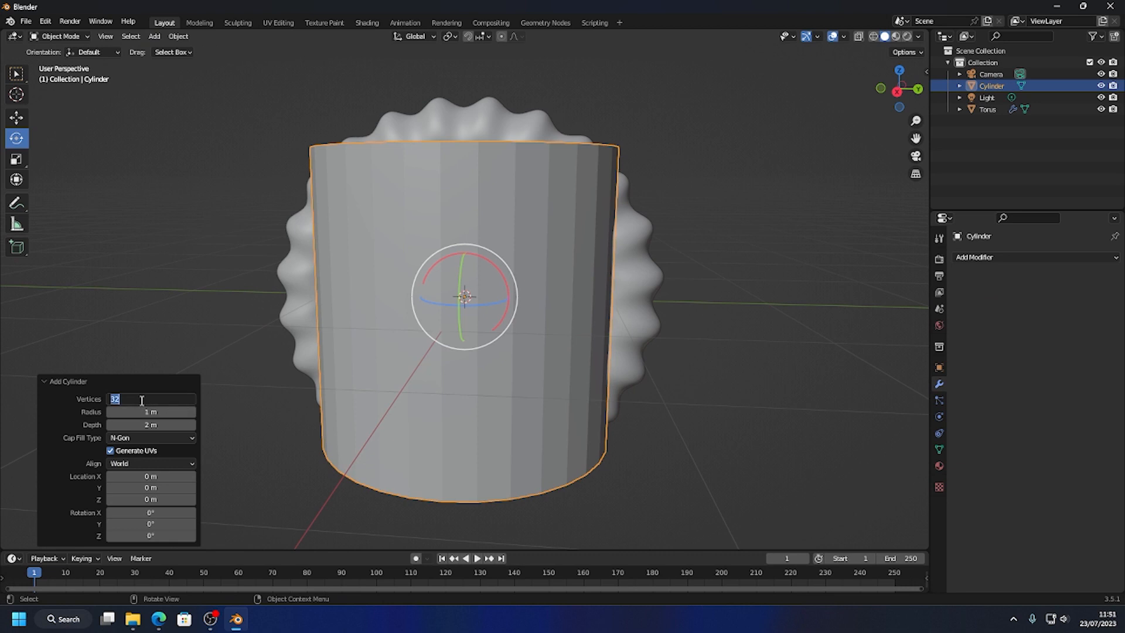
type("64")
key("Return")
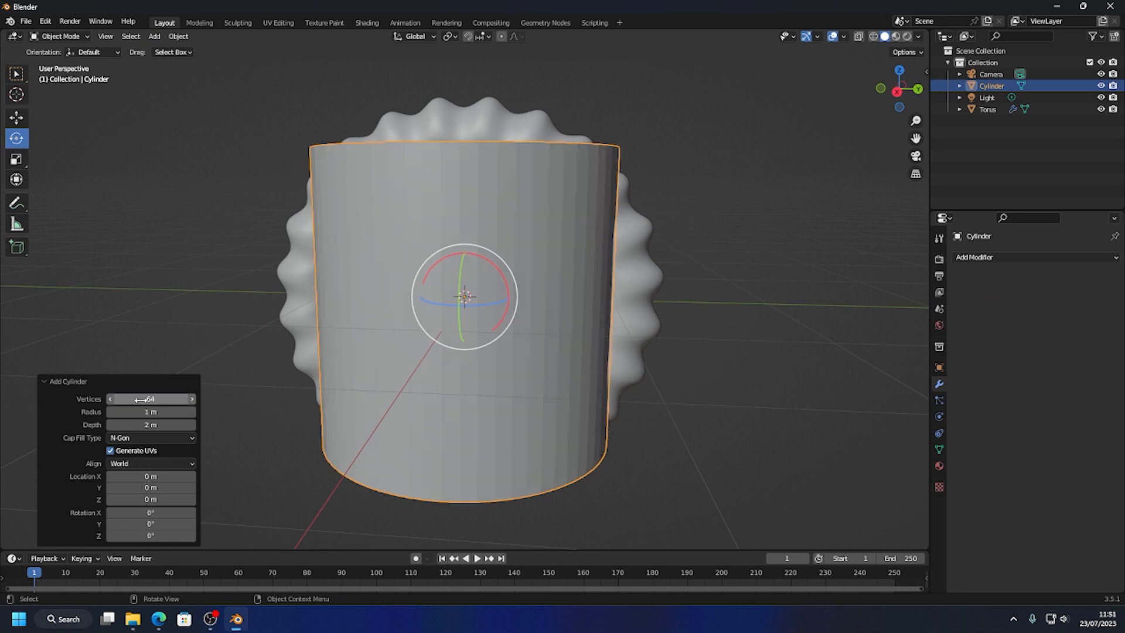
left_click(51, 381)
- In front view, turn the cylinder onto its side with a Y rotation of 90°
middle_click_drag(413, 225, 484, 226)
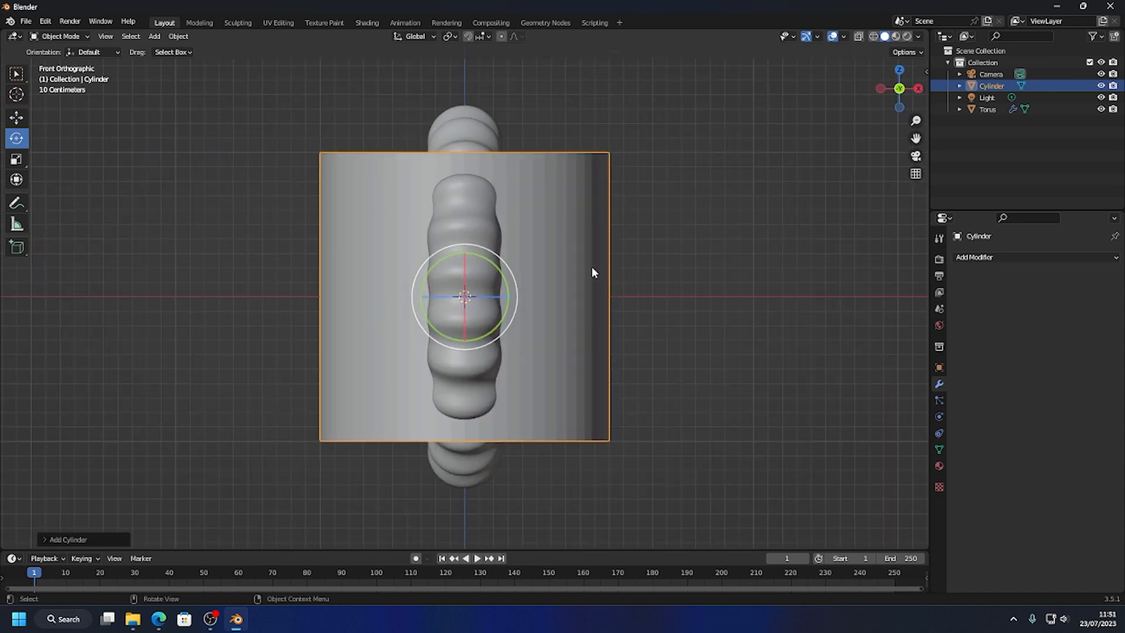
left_click(885, 91)
left_click_drag(507, 280, 502, 339)
key("ctrl+z")
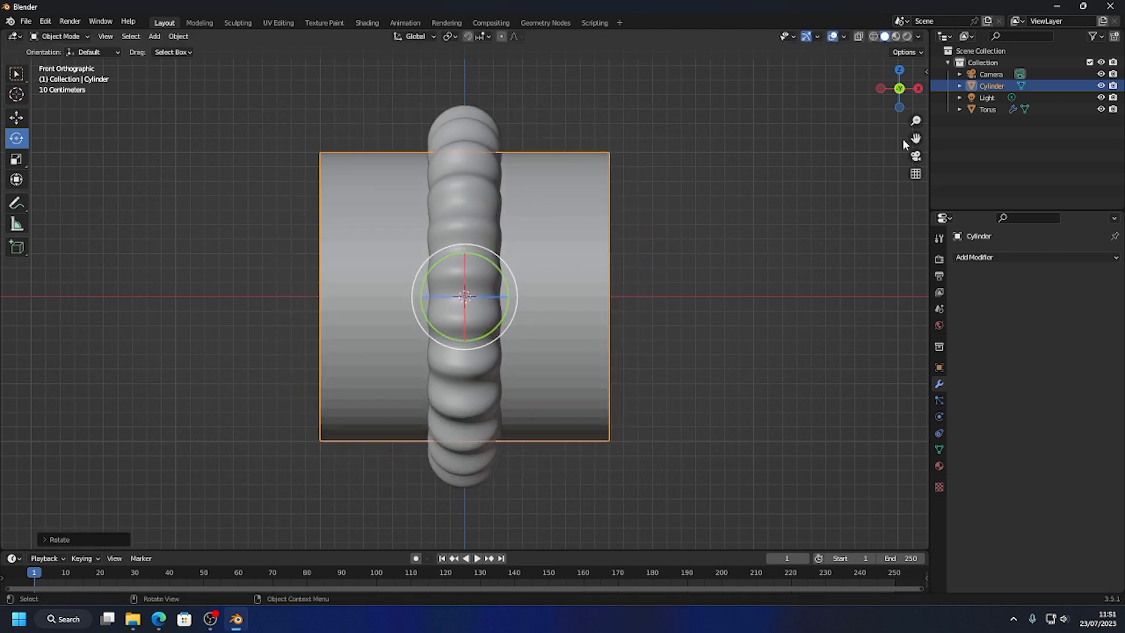
left_click(926, 70)
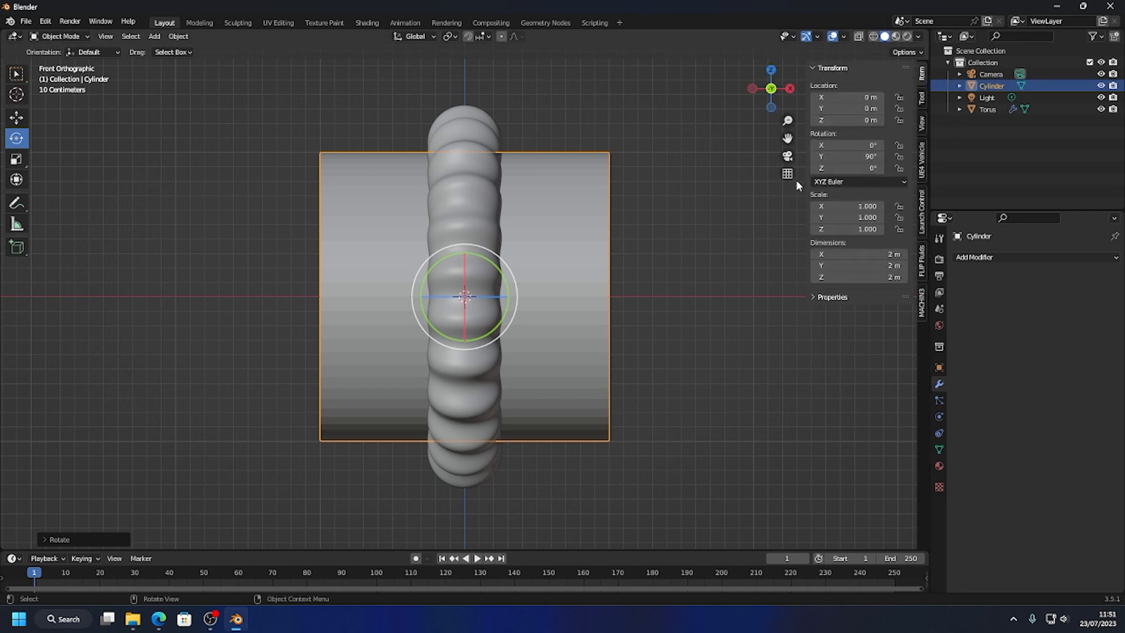
left_click(841, 155)
type("0")
key("Return")
left_click(859, 155)
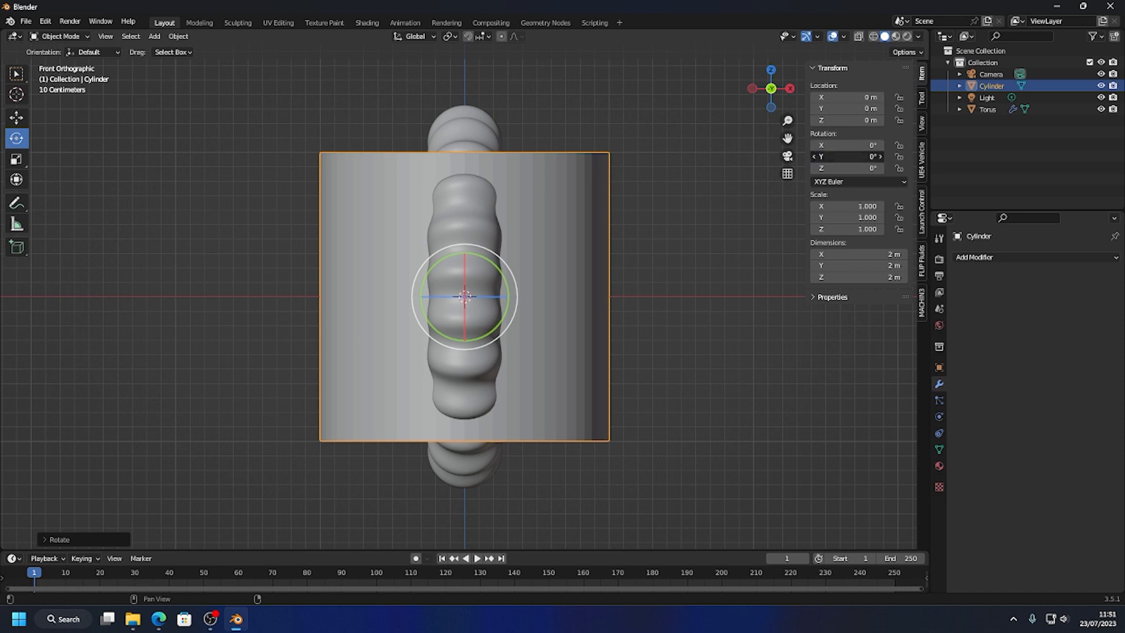
type("90")
key("Return")
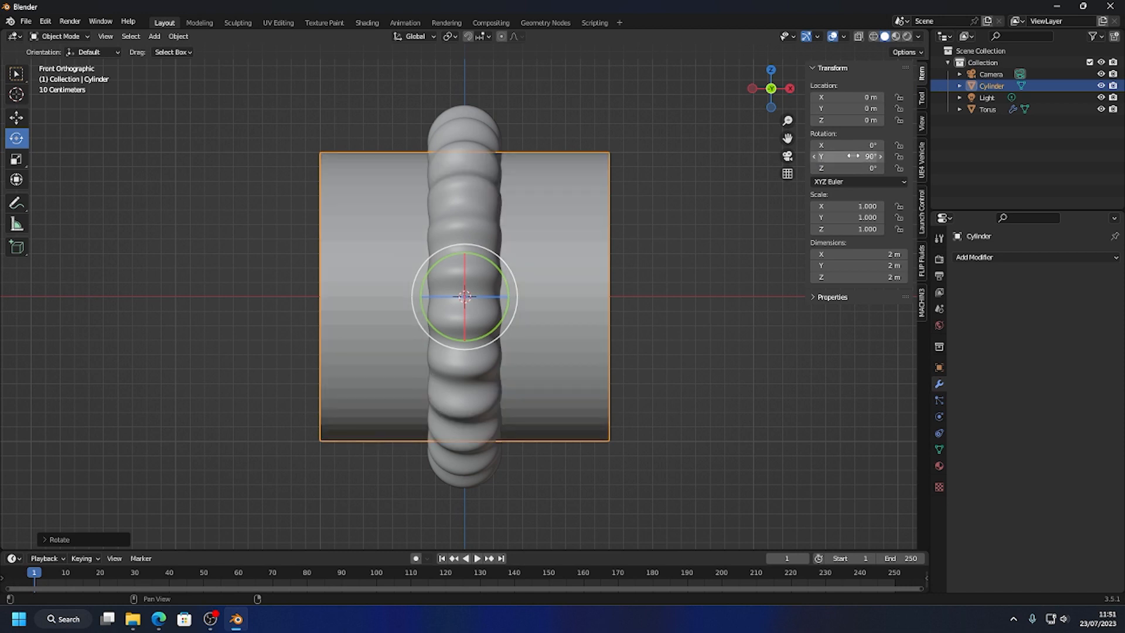
- Scale the cylinder down along the global X axis to a thickness of about 0.55 m, then deselect it
middle_click_drag(638, 278, 402, 234)
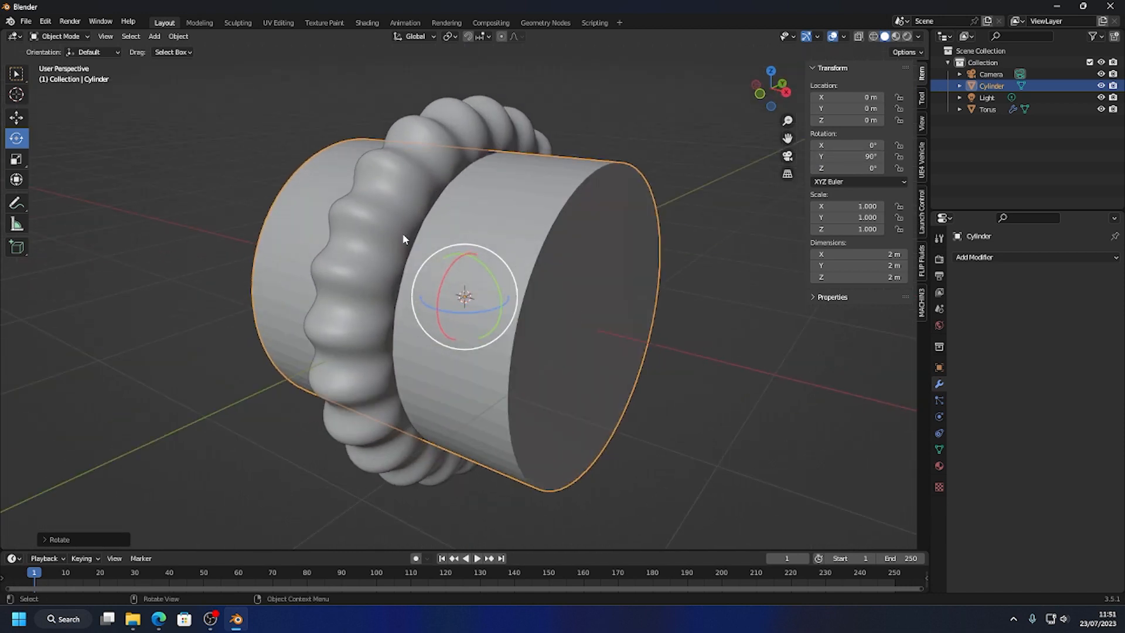
left_click(17, 159)
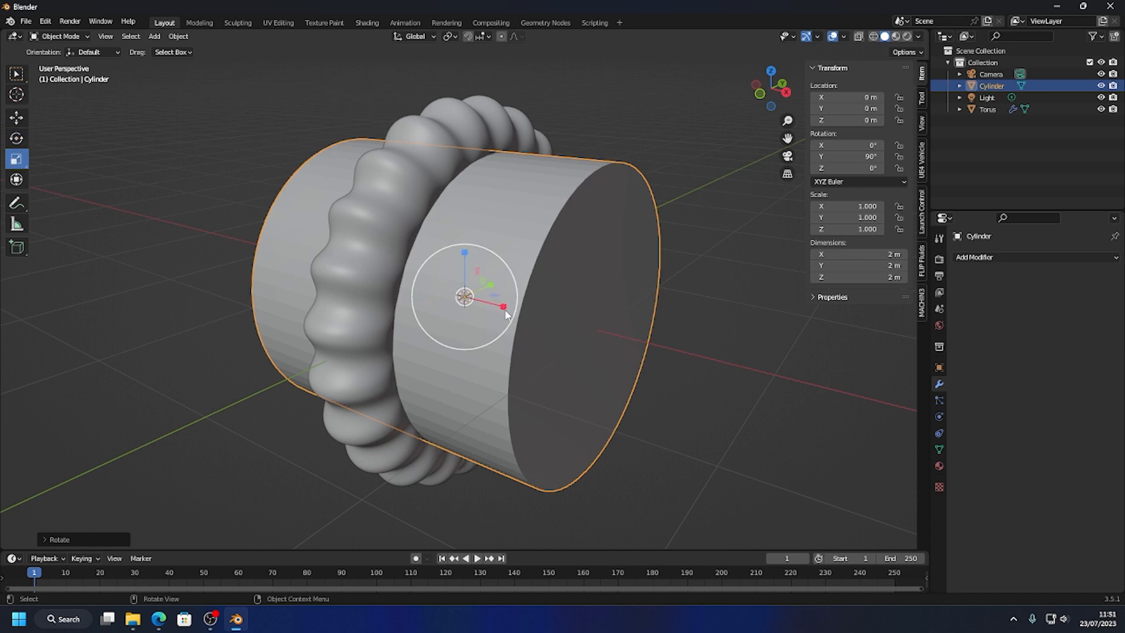
left_click_drag(503, 306, 478, 304)
middle_click_drag(553, 305, 696, 146)
left_click(696, 145)
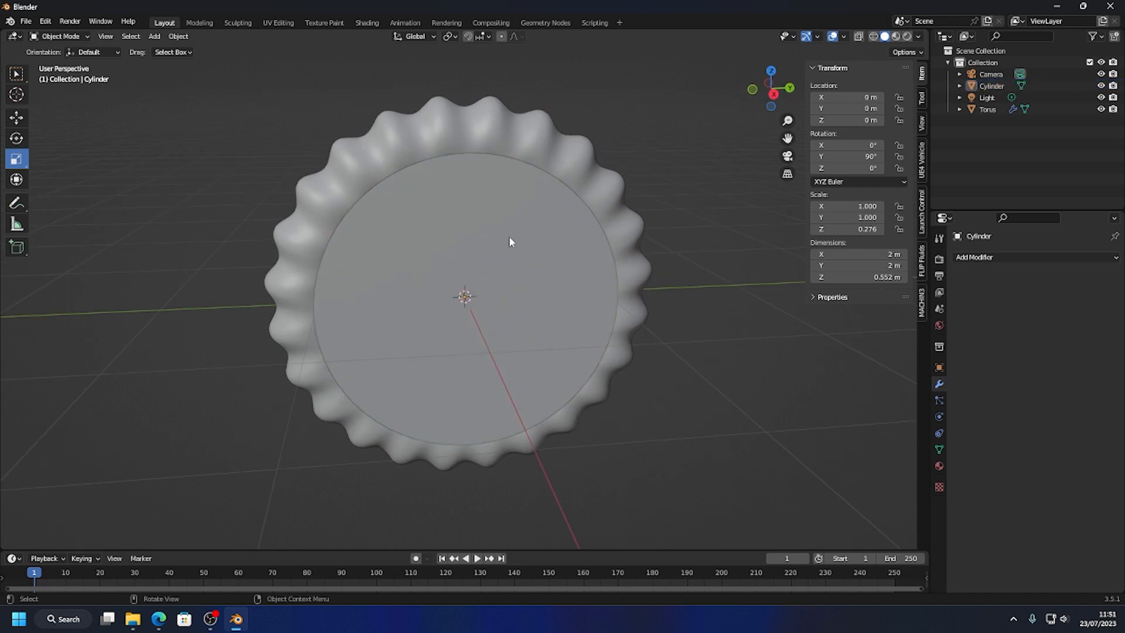
- Enter Edit Mode on the cylinder and select both of its round end cap faces in face select mode
left_click(355, 265)
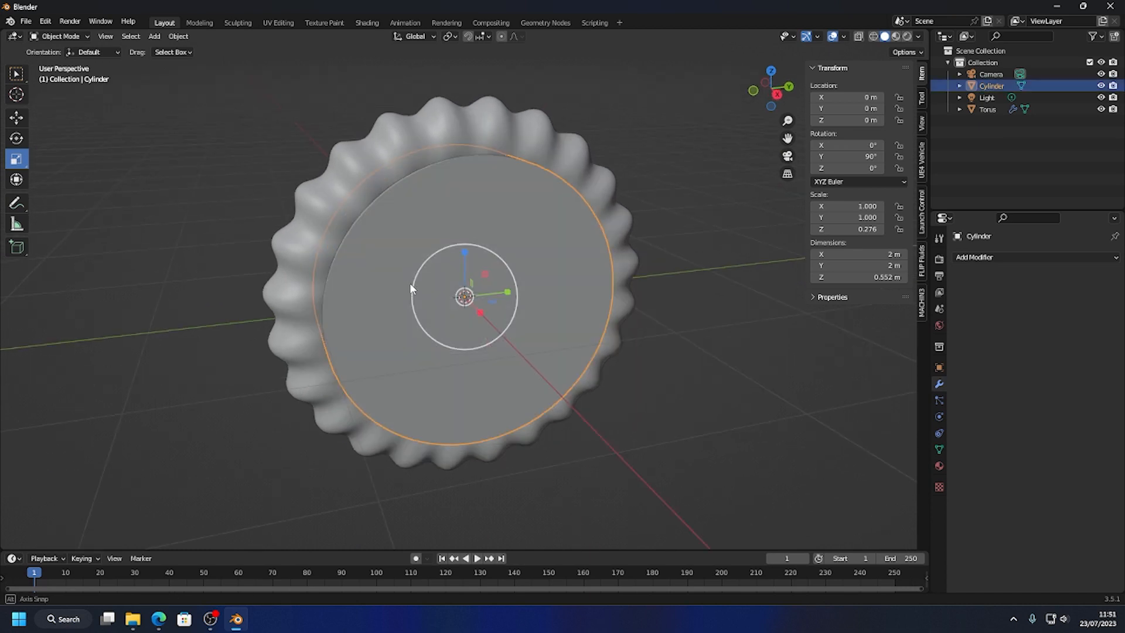
middle_click_drag(409, 282, 520, 273)
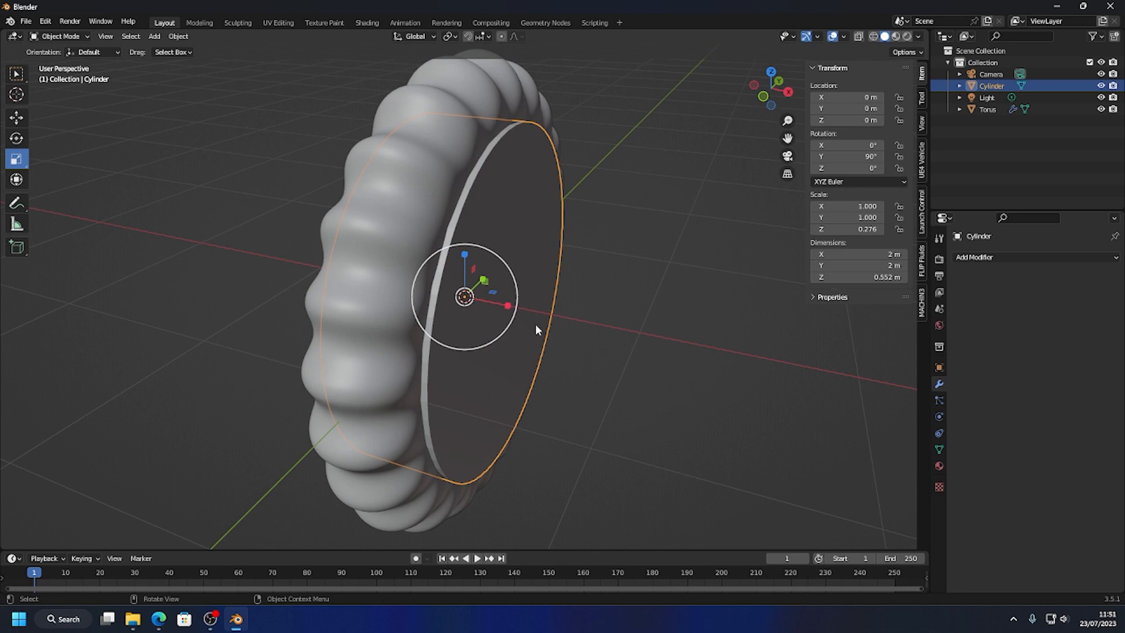
middle_click_drag(535, 324, 519, 296)
left_click(73, 41)
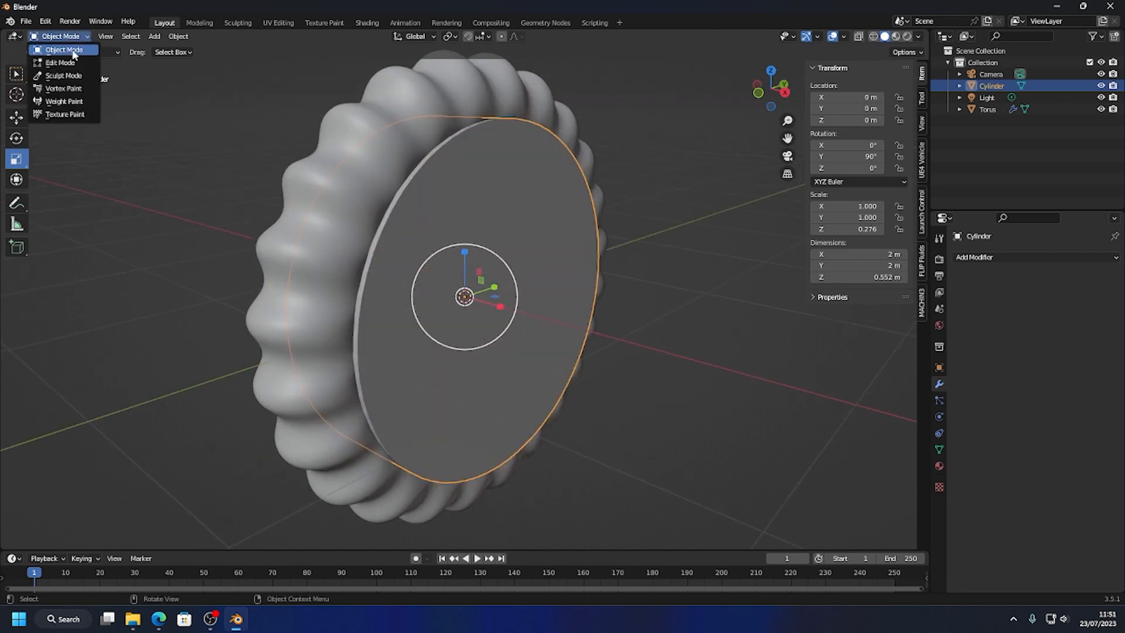
left_click(73, 65)
left_click(125, 39)
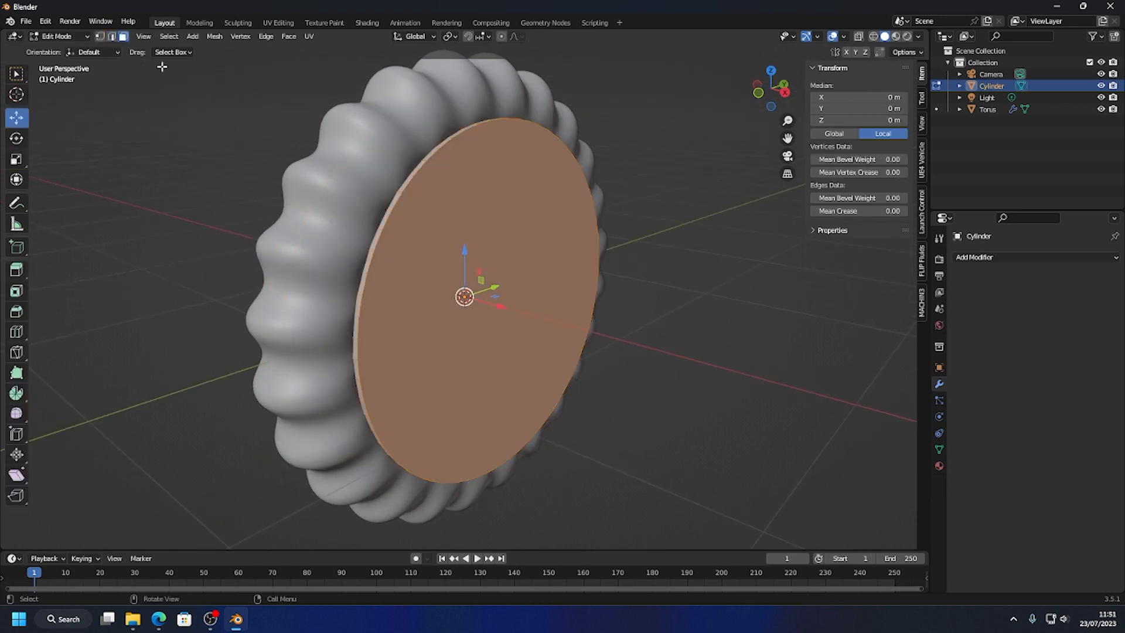
left_click(512, 236)
middle_click_drag(425, 307, 572, 293)
middle_click_drag(465, 296, 536, 339)
middle_click_drag(608, 297, 561, 343)
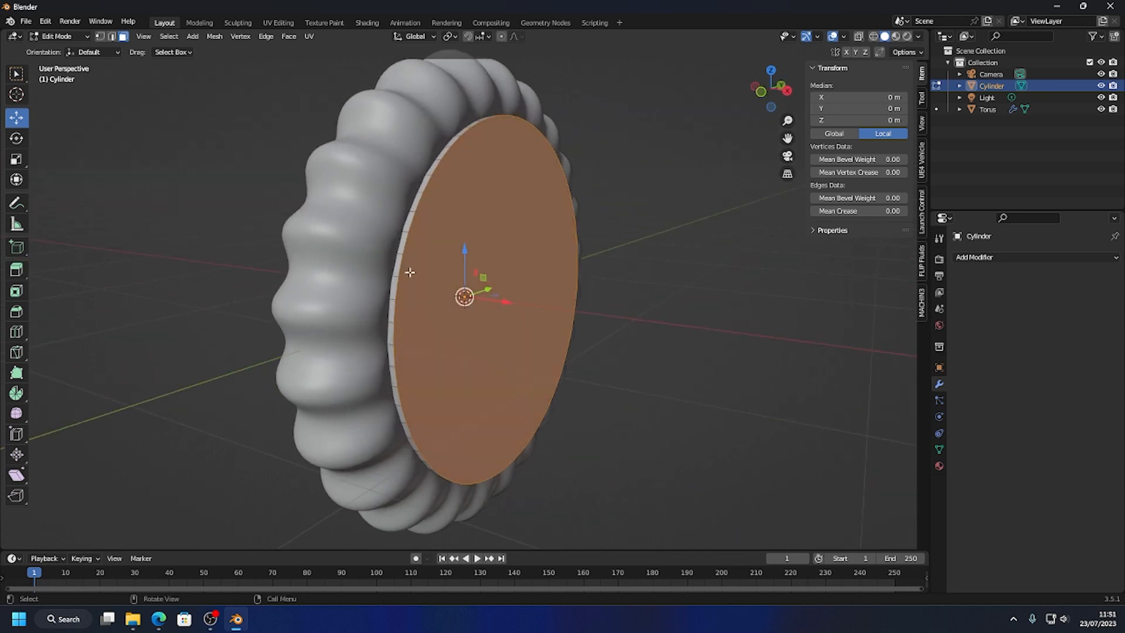
middle_click_drag(548, 263, 528, 338)
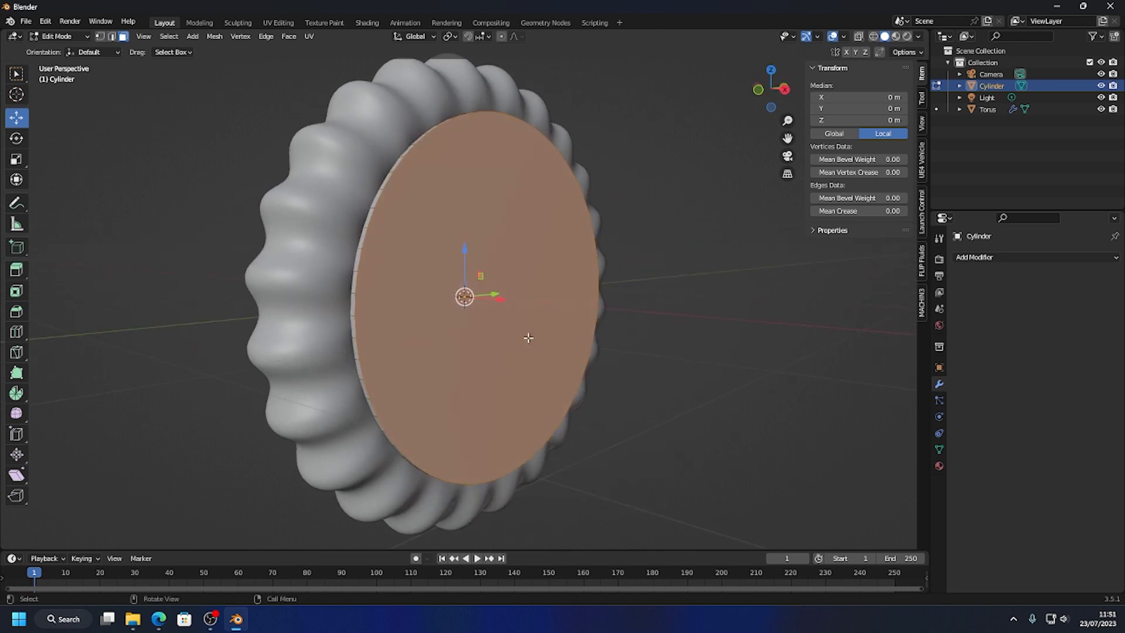
- Inset both end caps into concentric rings and scale down the innermost faces to form a sloped recess on each side
left_click(14, 293)
left_click_drag(507, 295, 585, 316)
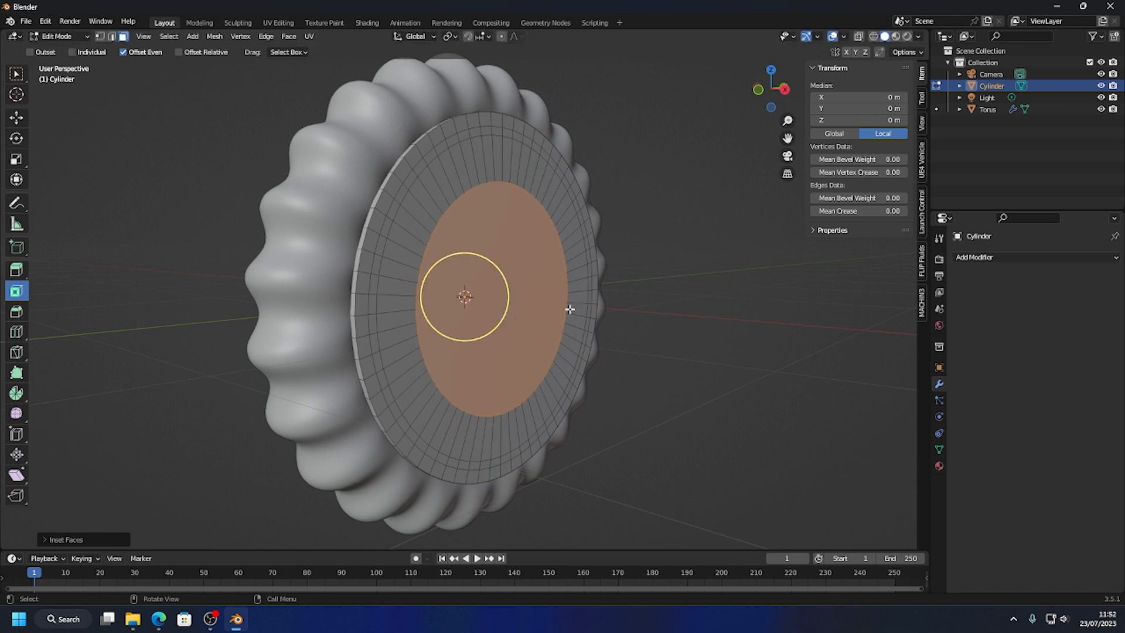
key("s")
left_click(549, 304)
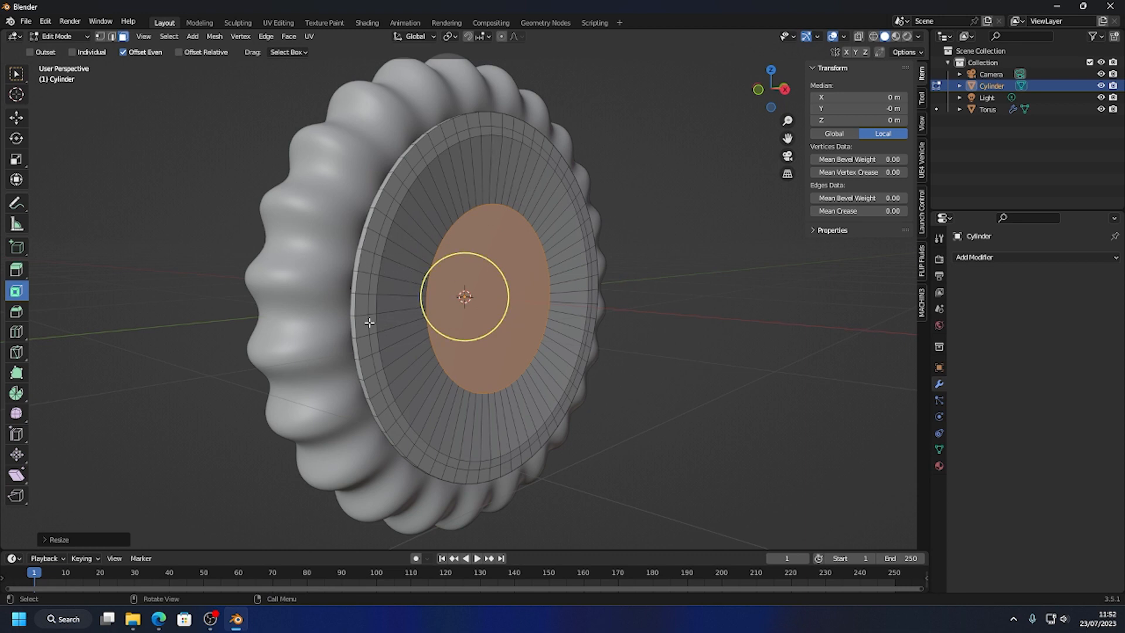
- Cut closely spaced pairs of edge loops around the sloped recess on both sides of the cylinder
left_click(17, 331)
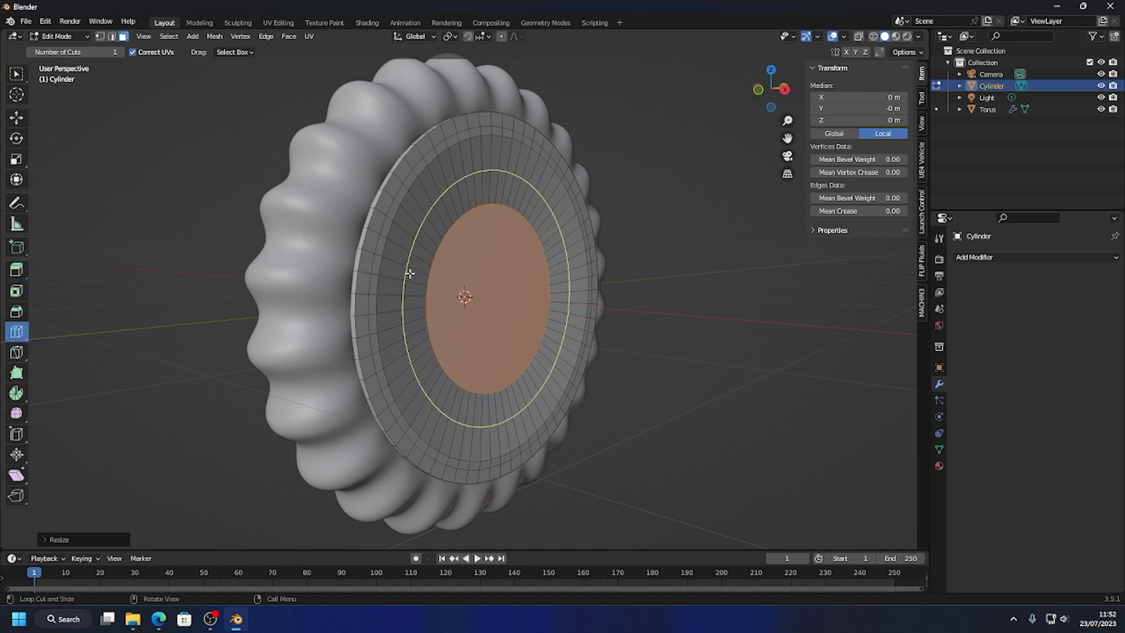
mouse_move(410, 273)
left_mouse_down()
mouse_move(396, 269)
mouse_move(407, 272)
left_mouse_up()
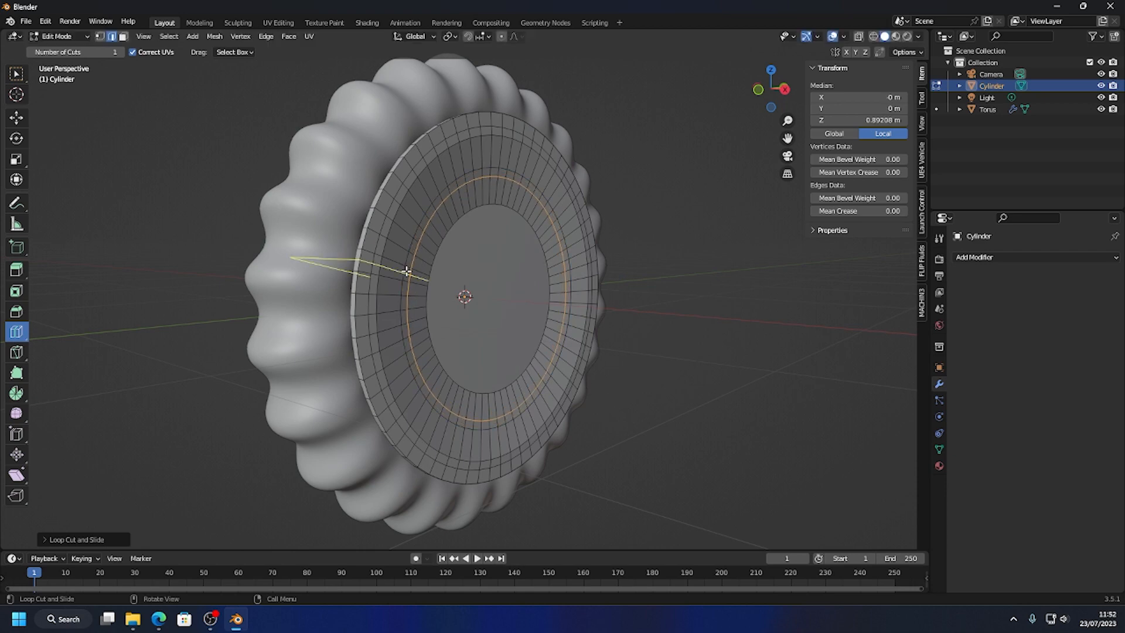
middle_click_drag(407, 272, 532, 177)
left_click_drag(530, 216, 523, 217)
mouse_move(657, 242)
middle_mouse_down()
mouse_move(524, 255)
mouse_move(625, 258)
mouse_move(530, 264)
middle_mouse_up()
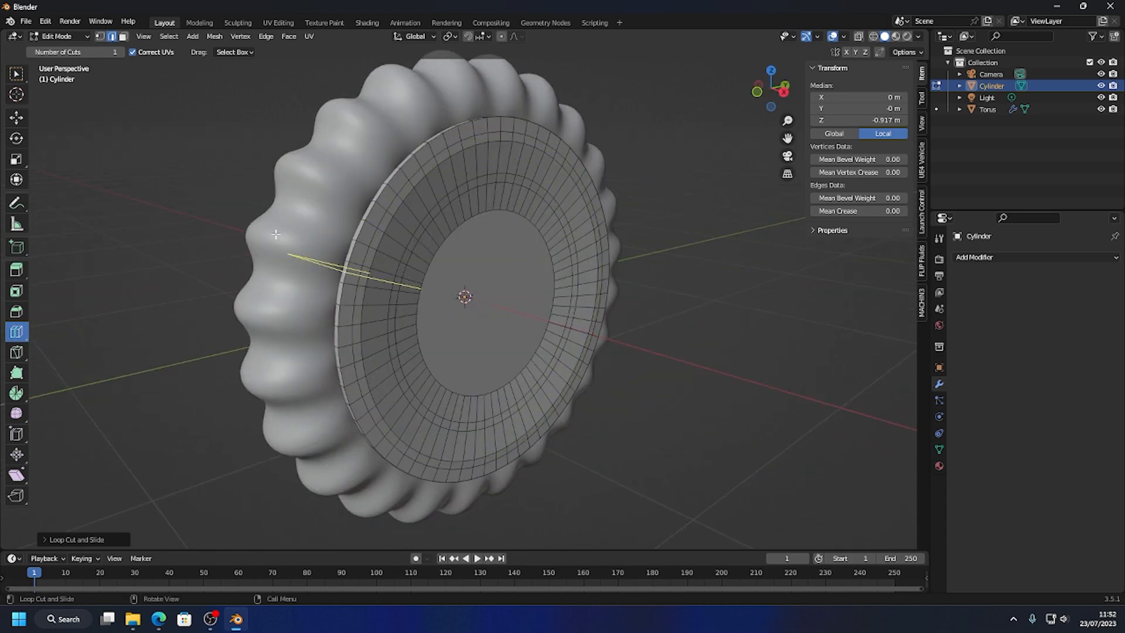
middle_click_drag(375, 252, 292, 361)
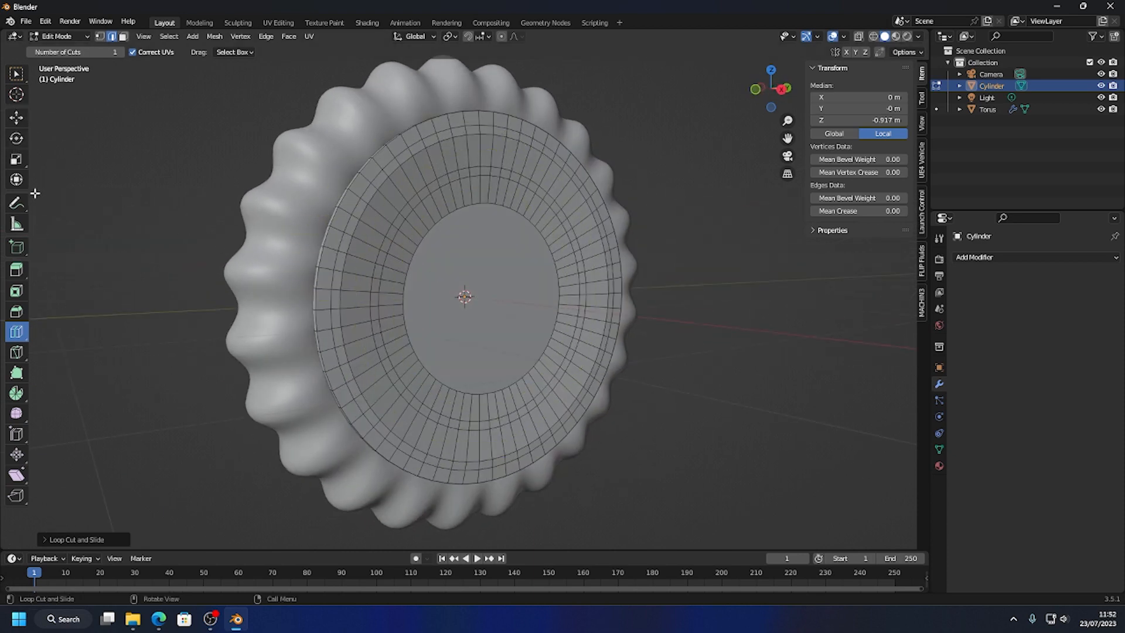
- Select the narrow outer and inner face rings on both sides of the cylinder as face loops
left_click(17, 121)
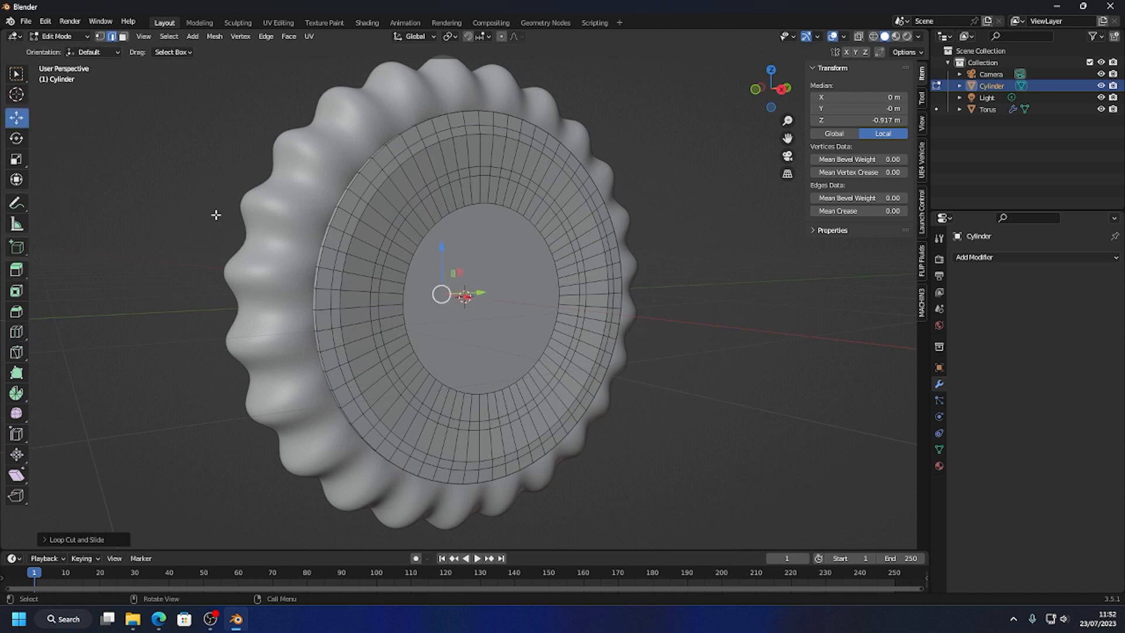
left_click(124, 36)
left_click(349, 235)
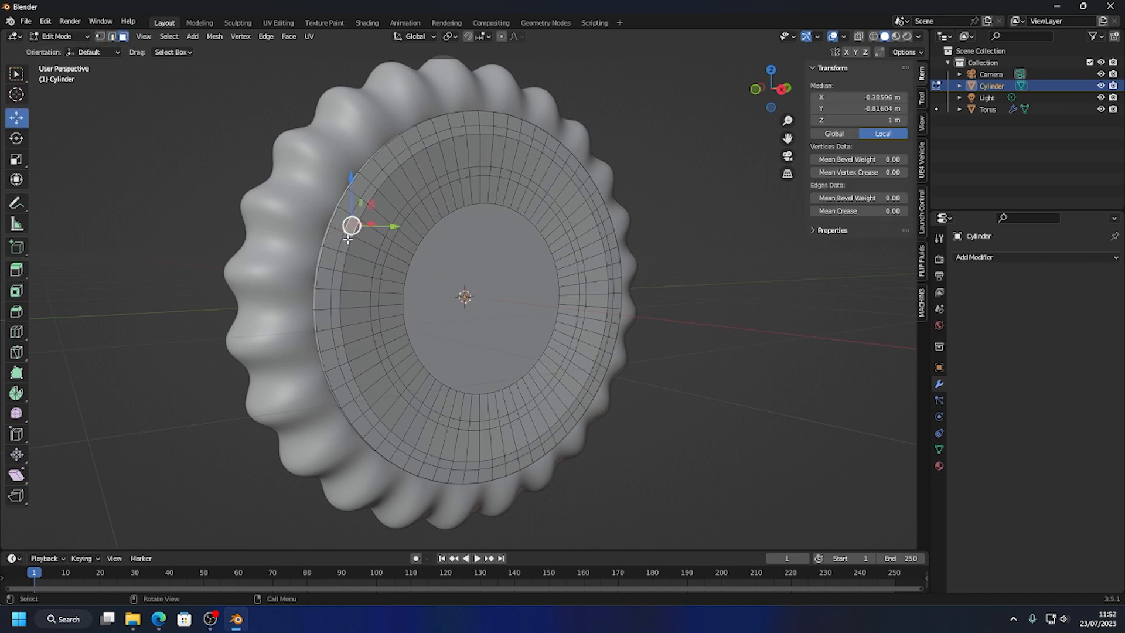
left_click(347, 242)
left_click(350, 231, "alt")
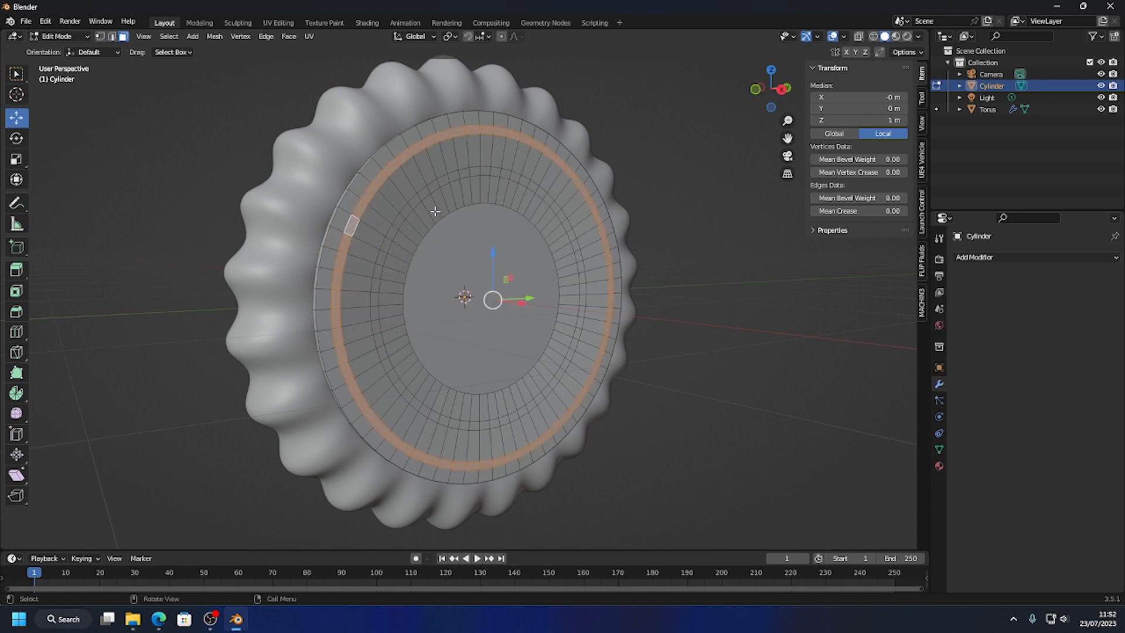
left_click(381, 275, "alt+shift")
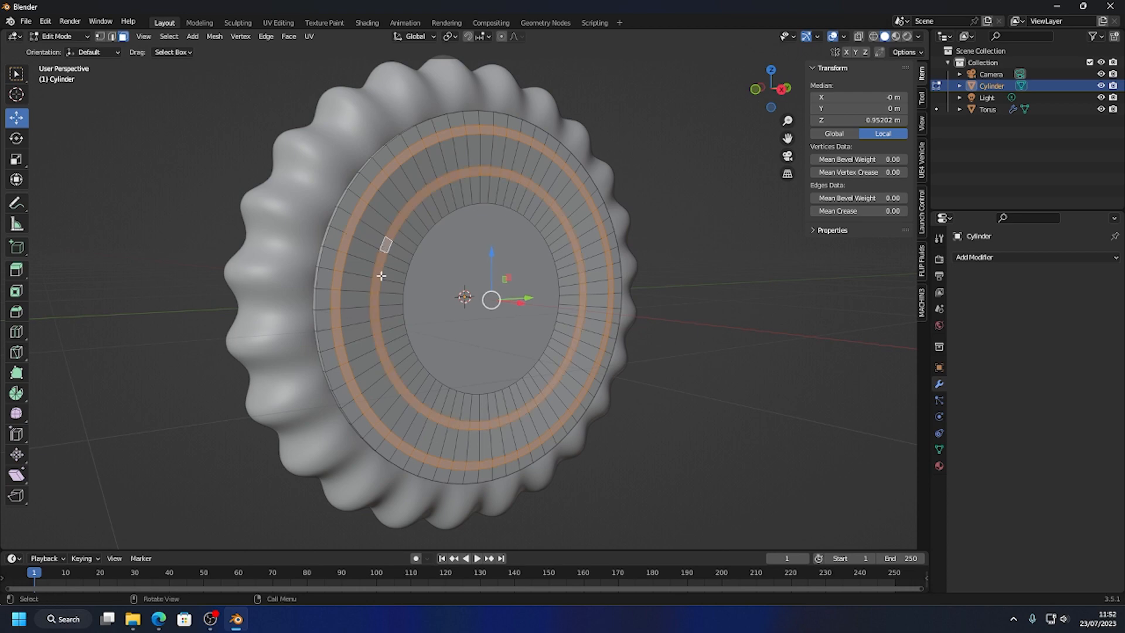
middle_click_drag(411, 278, 553, 255)
key("alt+a")
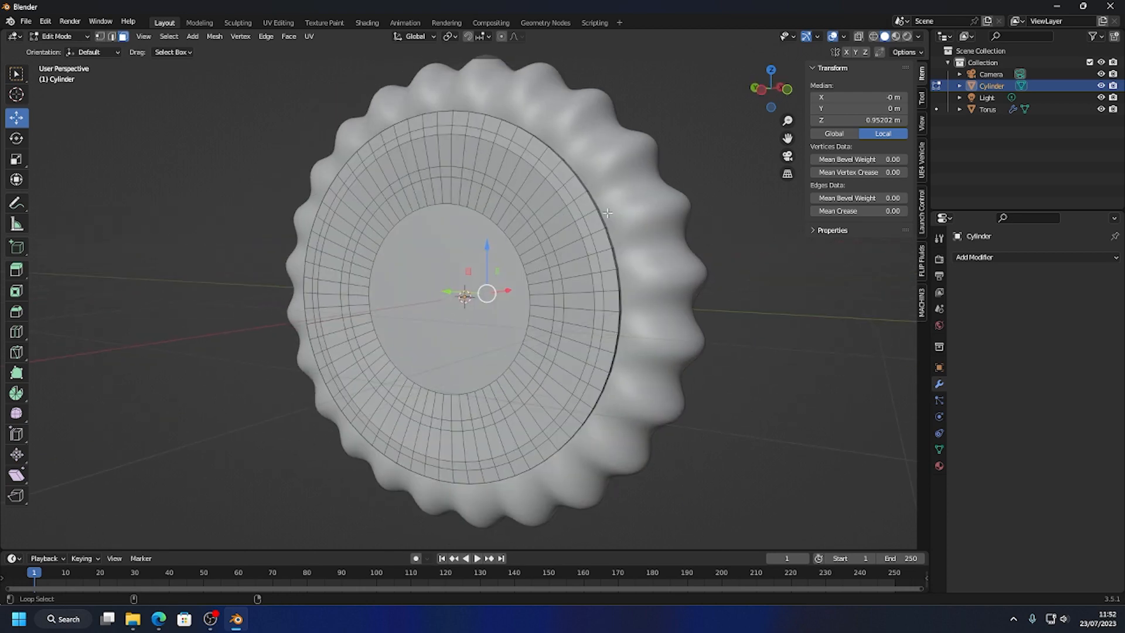
left_click(573, 207, "alt")
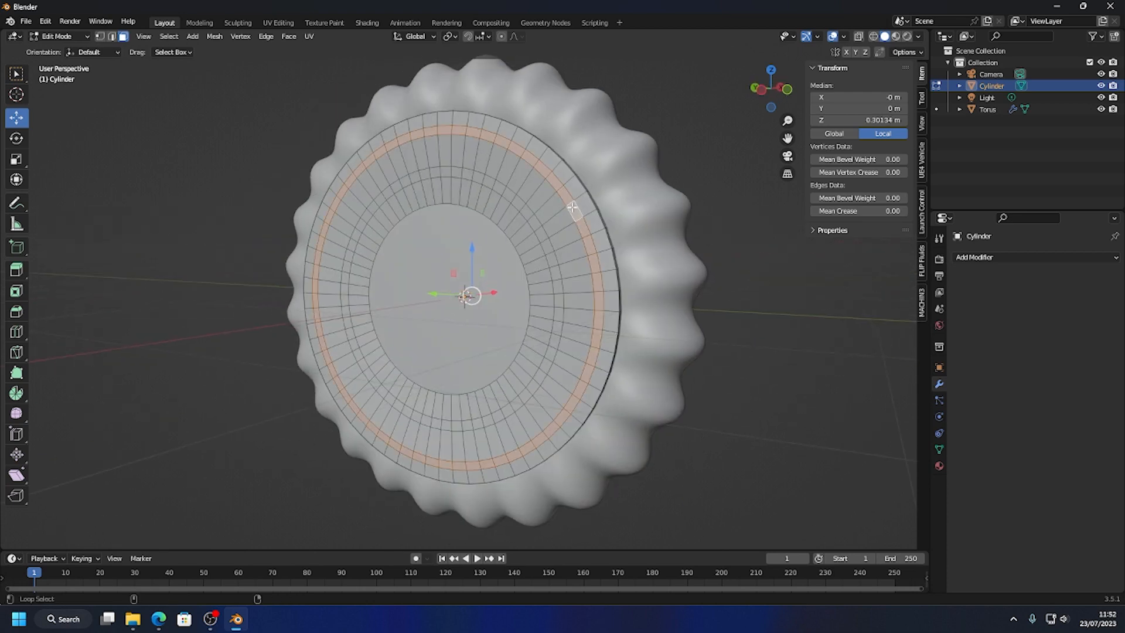
left_click(529, 222, "alt+shift")
middle_click_drag(530, 223, 566, 299)
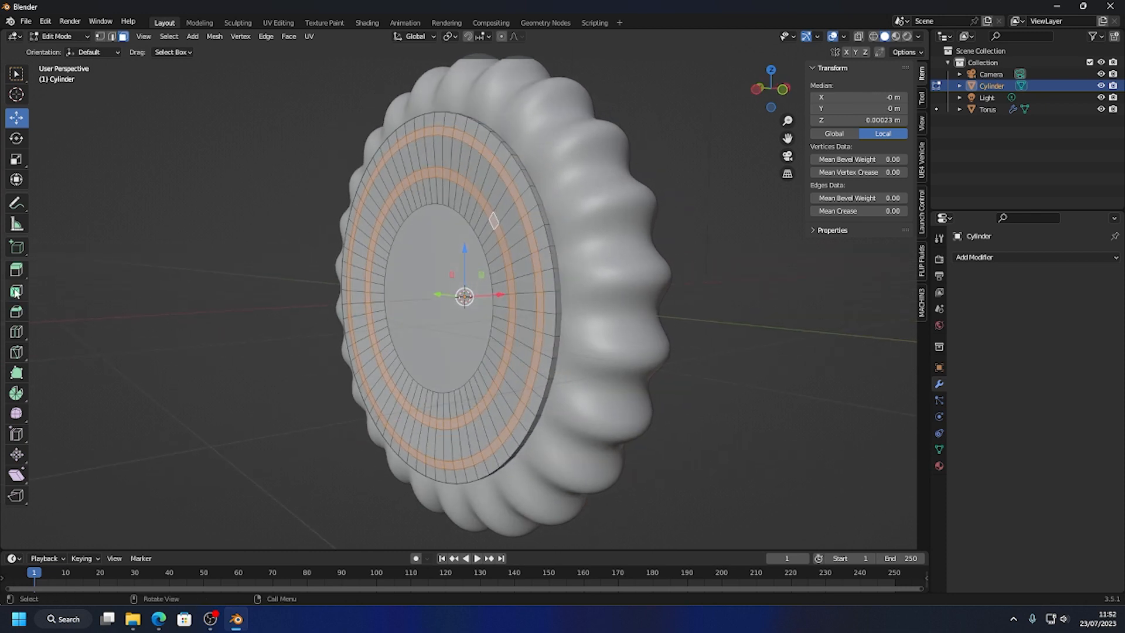
- Extrude the selected narrow face rings slightly with Extrude Region and clear the selection
left_click_drag(21, 273, 86, 324)
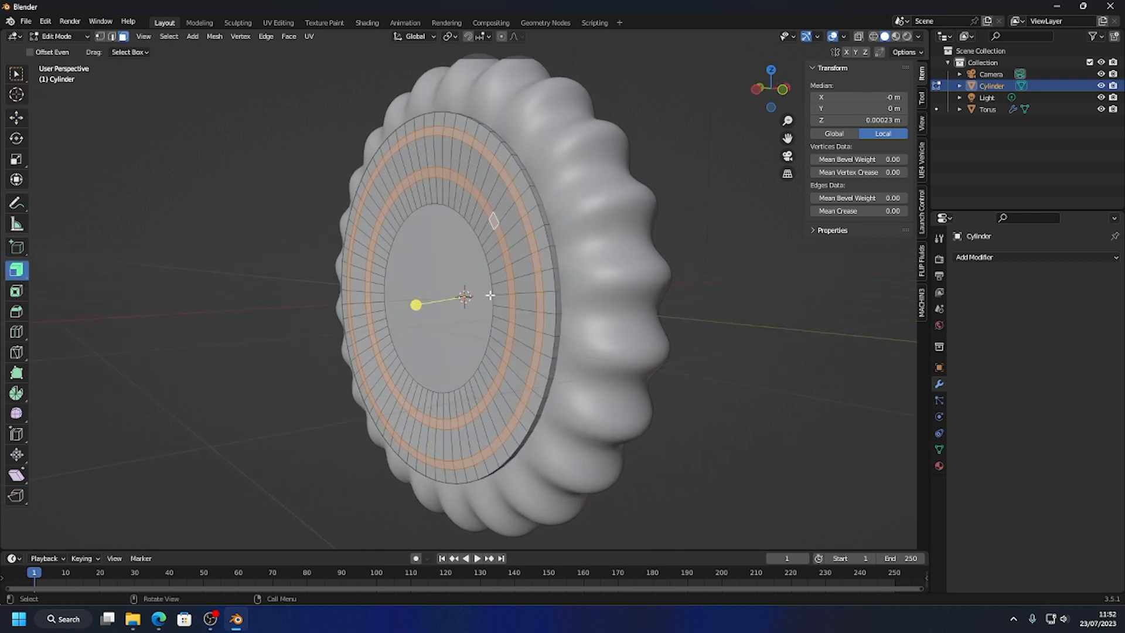
left_click_drag(414, 305, 378, 315)
middle_click_drag(446, 316, 498, 328)
left_click(16, 118)
left_click(157, 197)
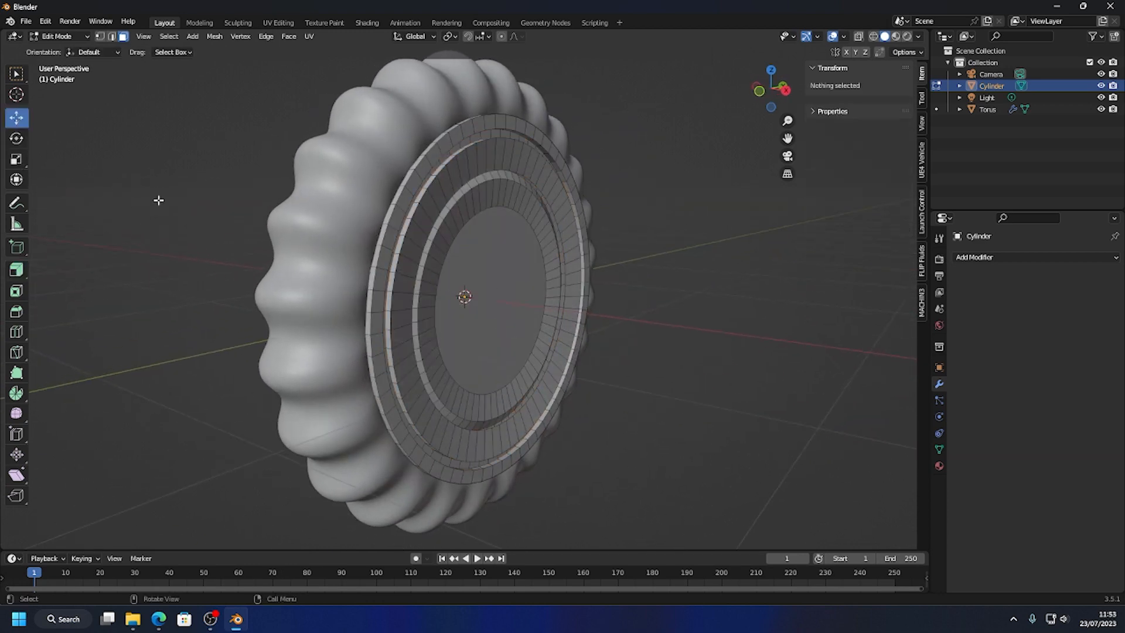
middle_click_drag(325, 260, 516, 311)
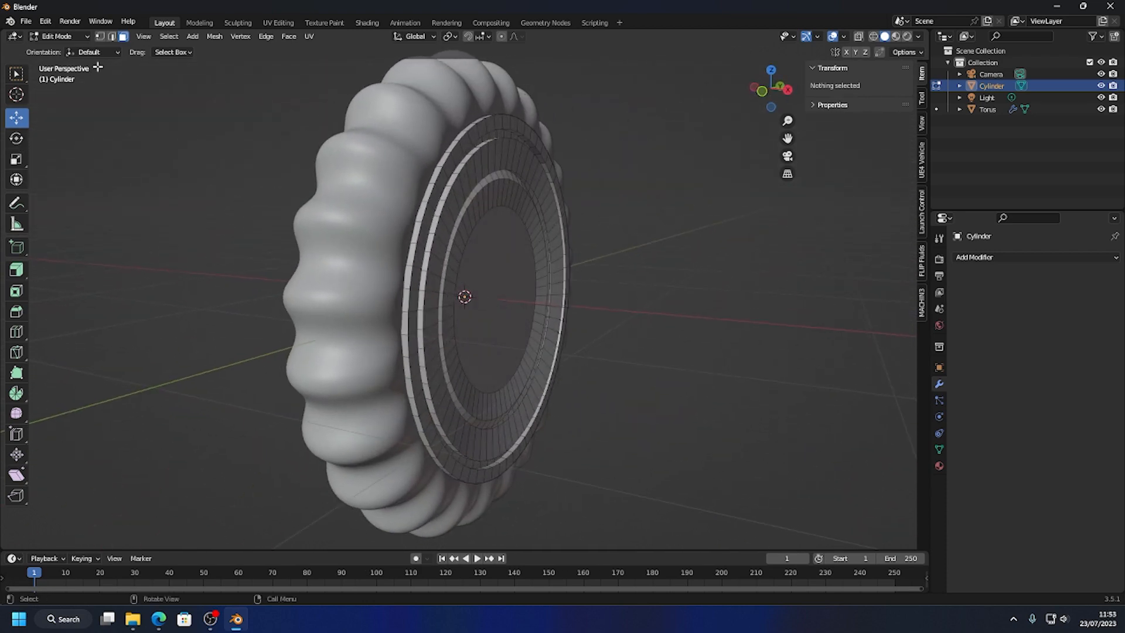
- Select the central circular faces on both sides of the hub and extrude them slightly outward with Extrude Along Normals
left_click(479, 283)
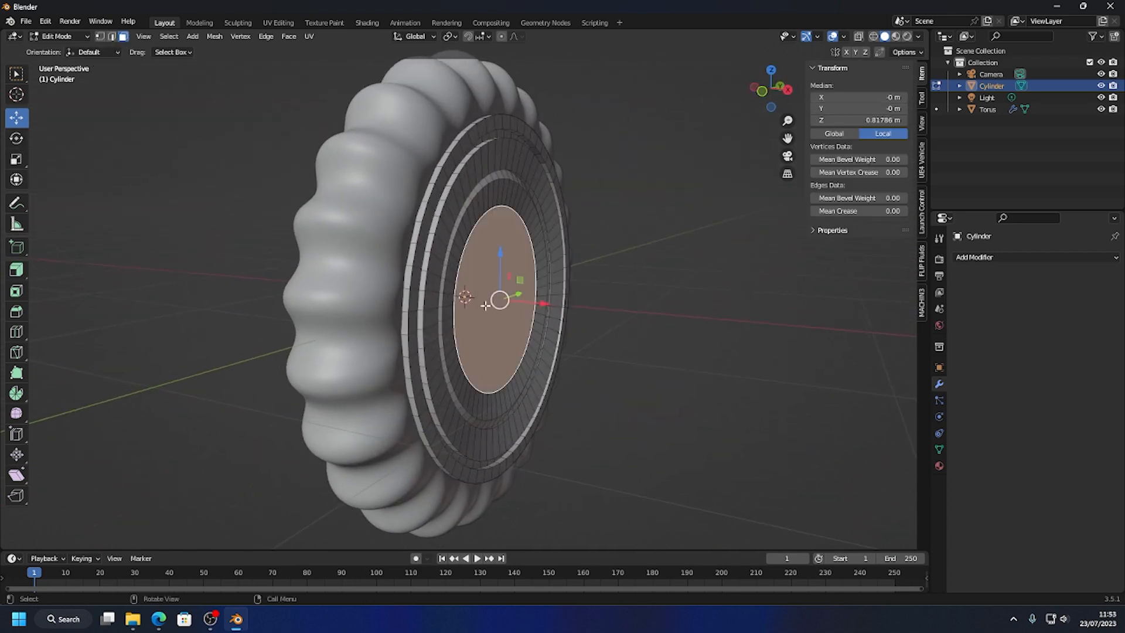
middle_click_drag(480, 283, 450, 333)
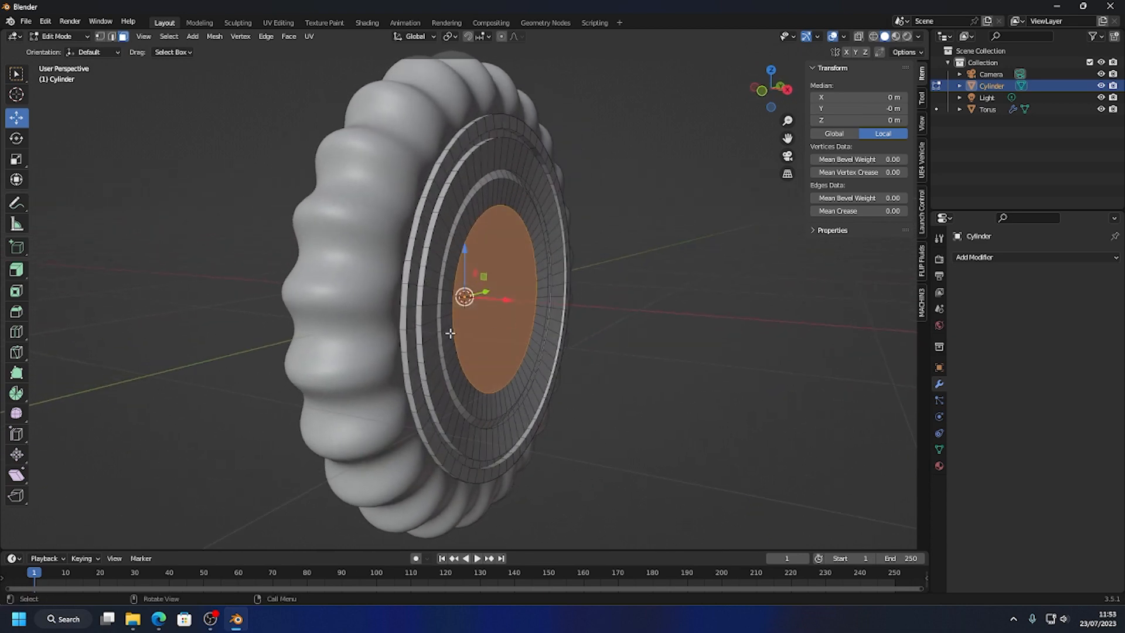
left_click(19, 273)
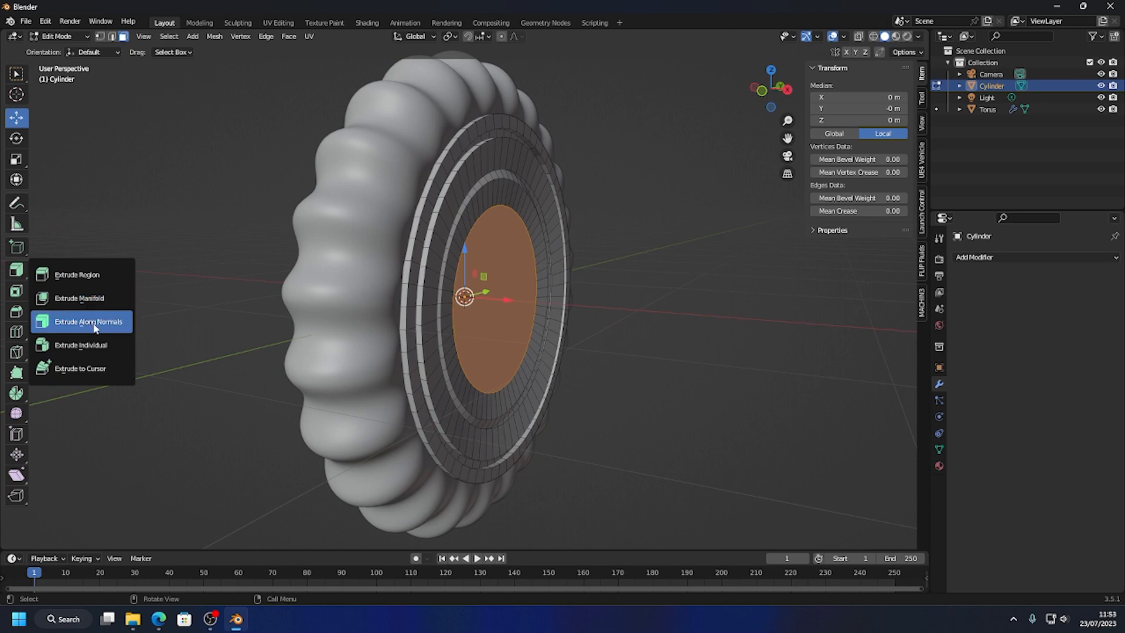
left_click(94, 327)
left_click_drag(464, 354, 467, 333)
mouse_move(469, 307)
middle_mouse_down()
mouse_move(547, 305)
mouse_move(451, 310)
middle_mouse_up()
- Inset the raised central faces twice, forming a wide ring and a narrow ring around a smaller disc
left_click(16, 290)
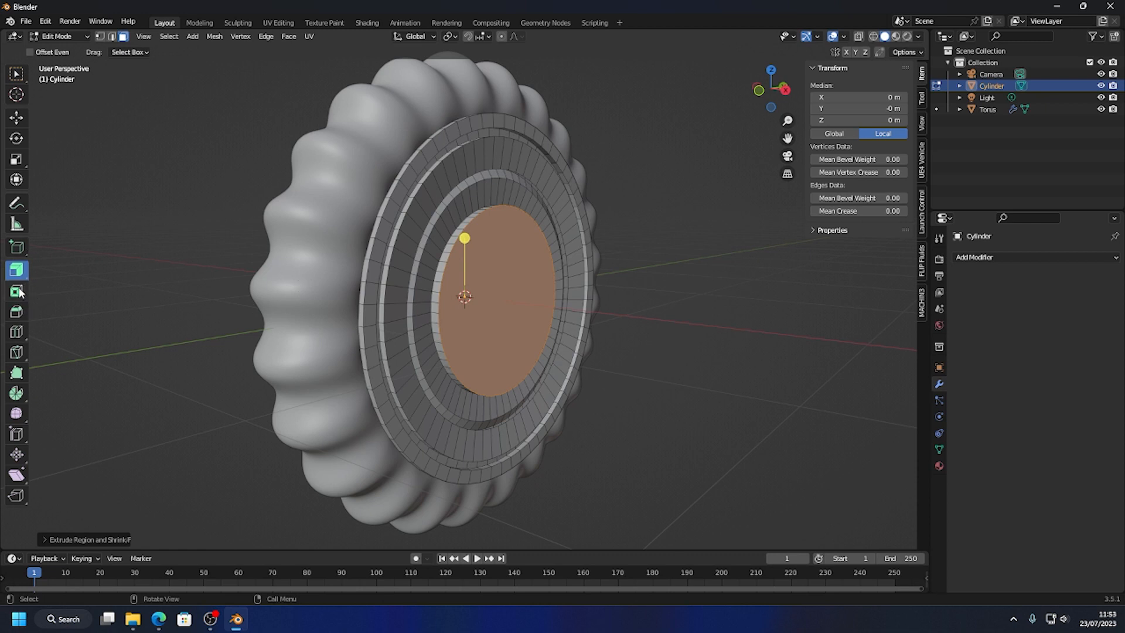
mouse_move(506, 286)
left_mouse_down()
mouse_move(480, 294)
mouse_move(498, 288)
left_mouse_up()
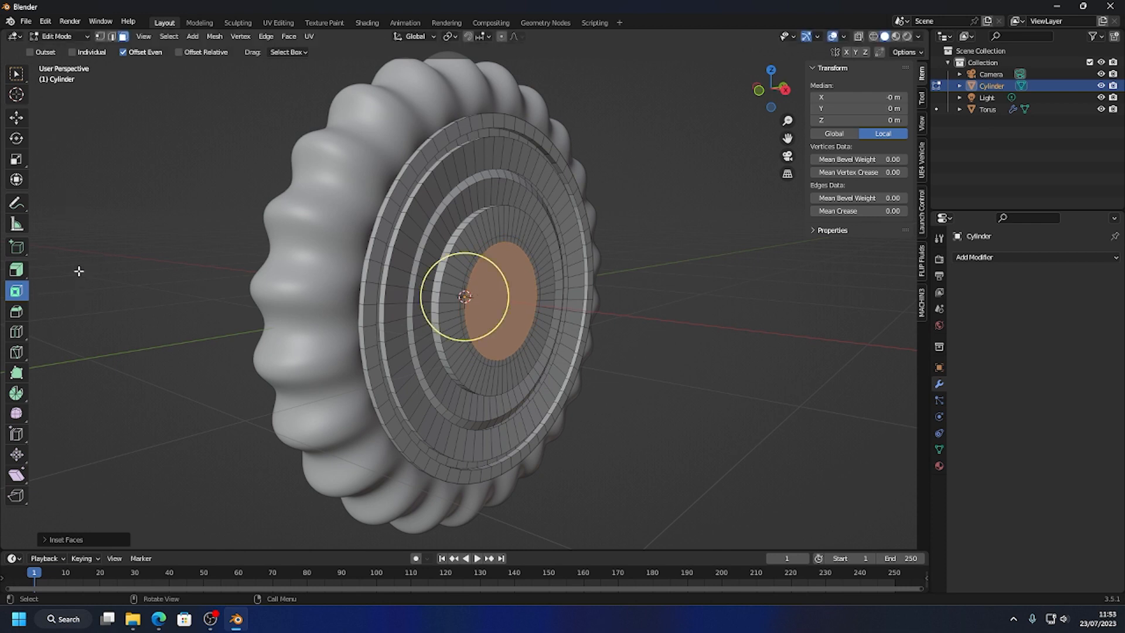
left_click_drag(504, 280, 497, 285)
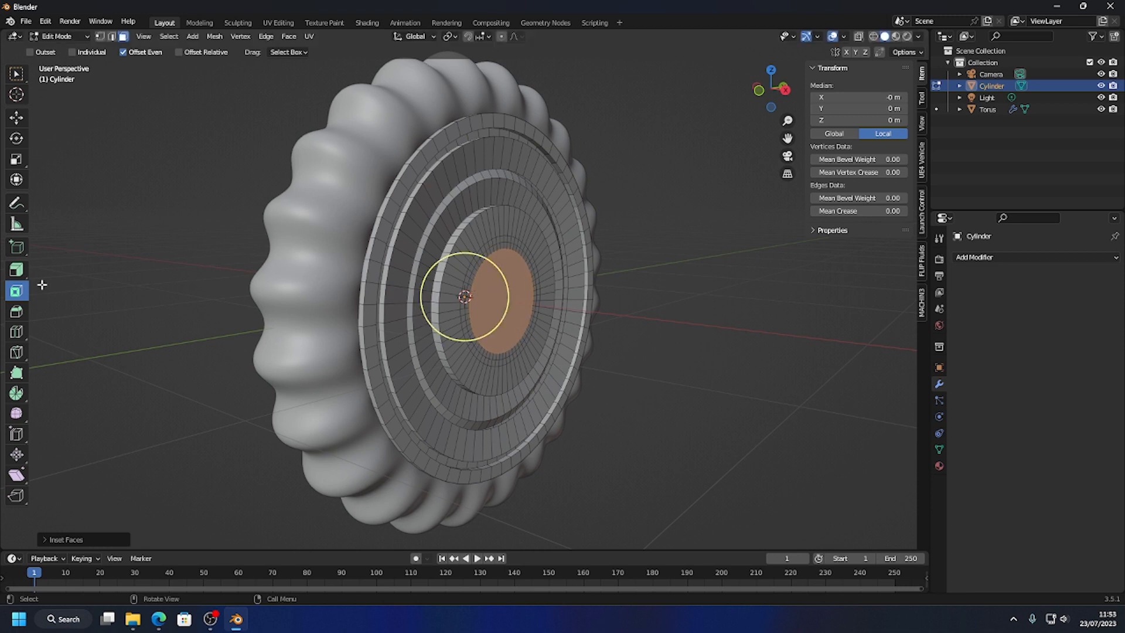
- Extrude the innermost discs slightly outward along their normals and clear the selection
left_click(16, 270)
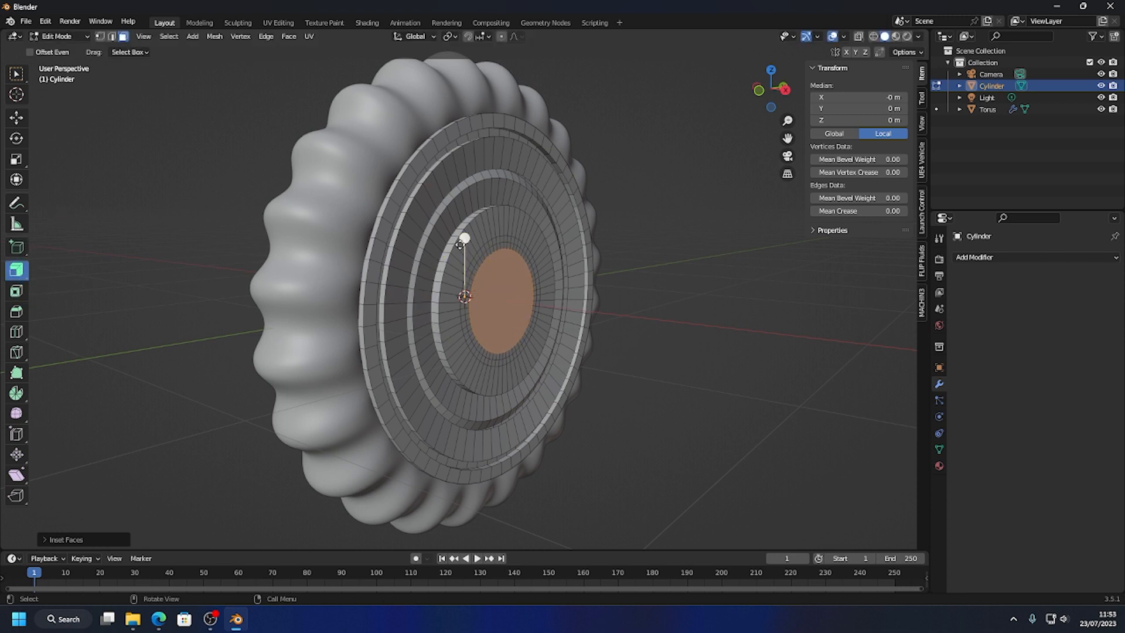
left_click_drag(463, 237, 465, 232)
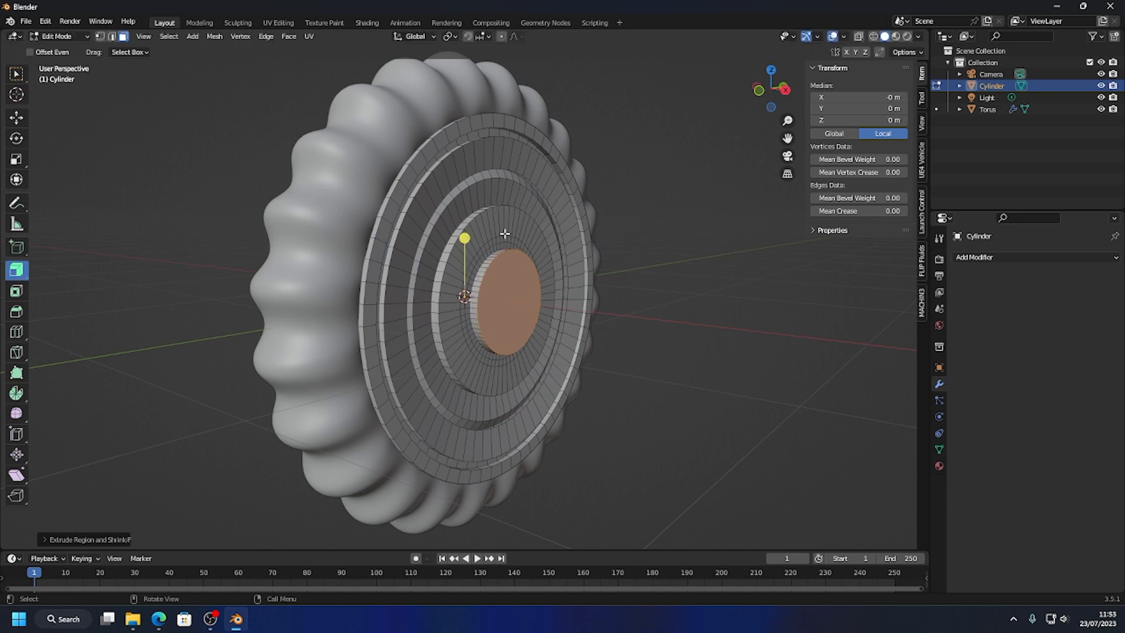
left_click(735, 311)
- Select the narrow face loop around the central disc on both sides, extrude it inward into a groove, and return to Object Mode
scroll(560, 322, "up", 6)
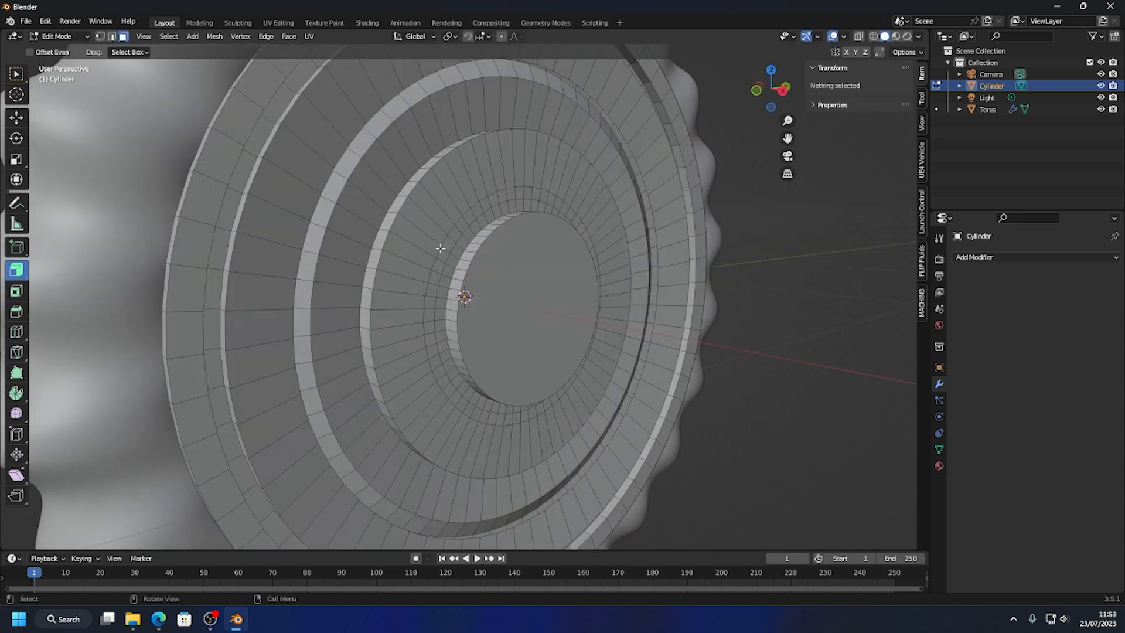
left_click(456, 258)
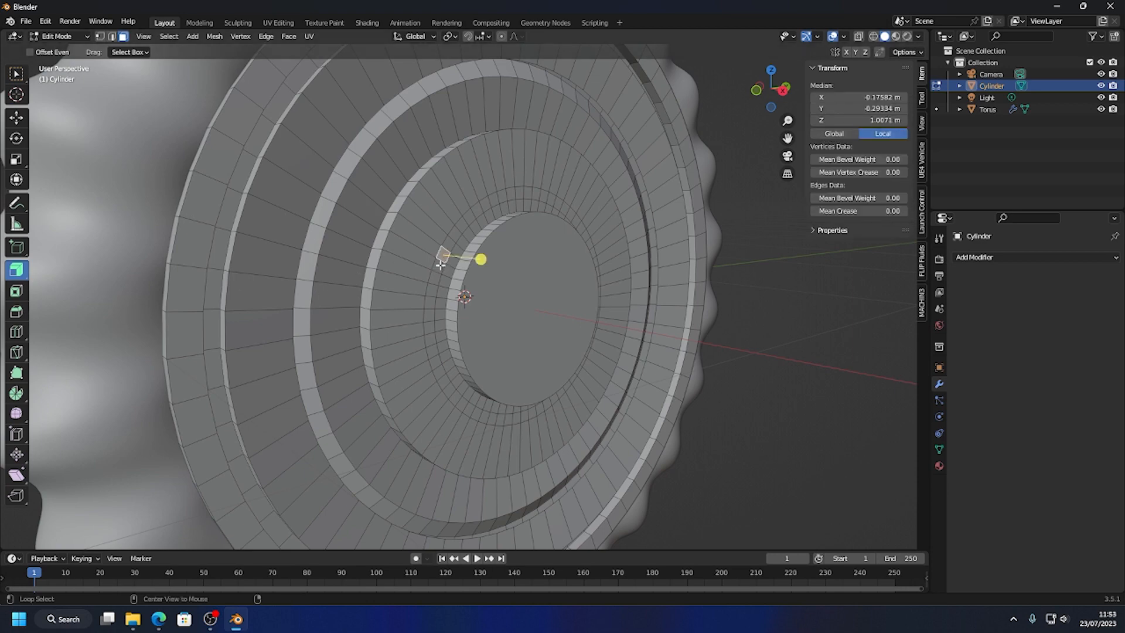
left_click(444, 258, "alt")
left_click(442, 257, "alt")
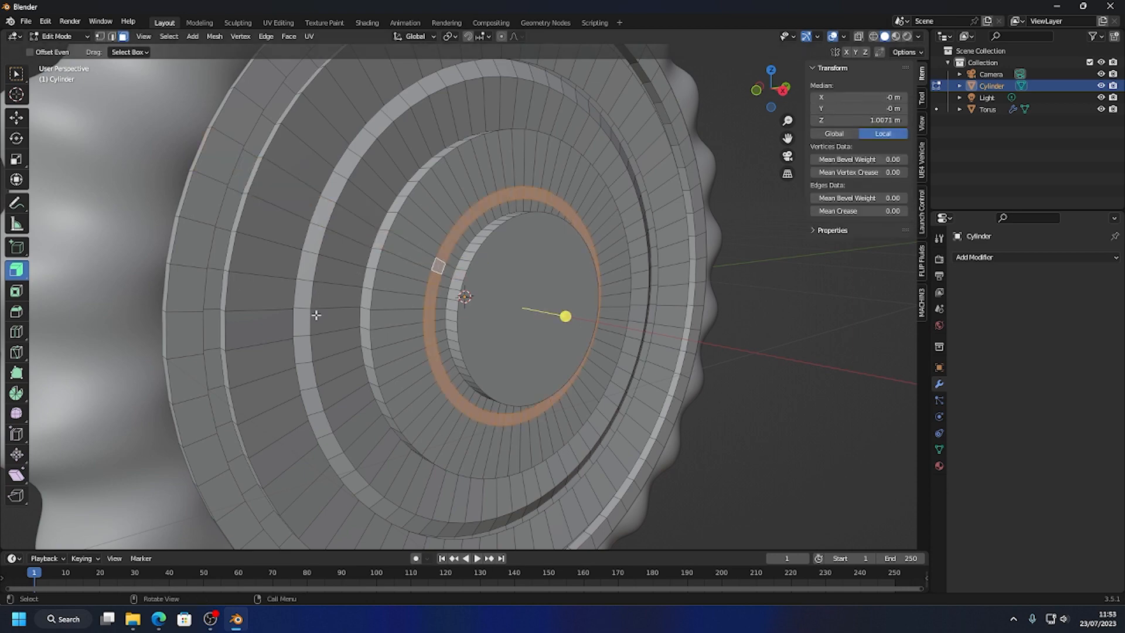
middle_click_drag(442, 258, 494, 253)
left_click(493, 265, "alt")
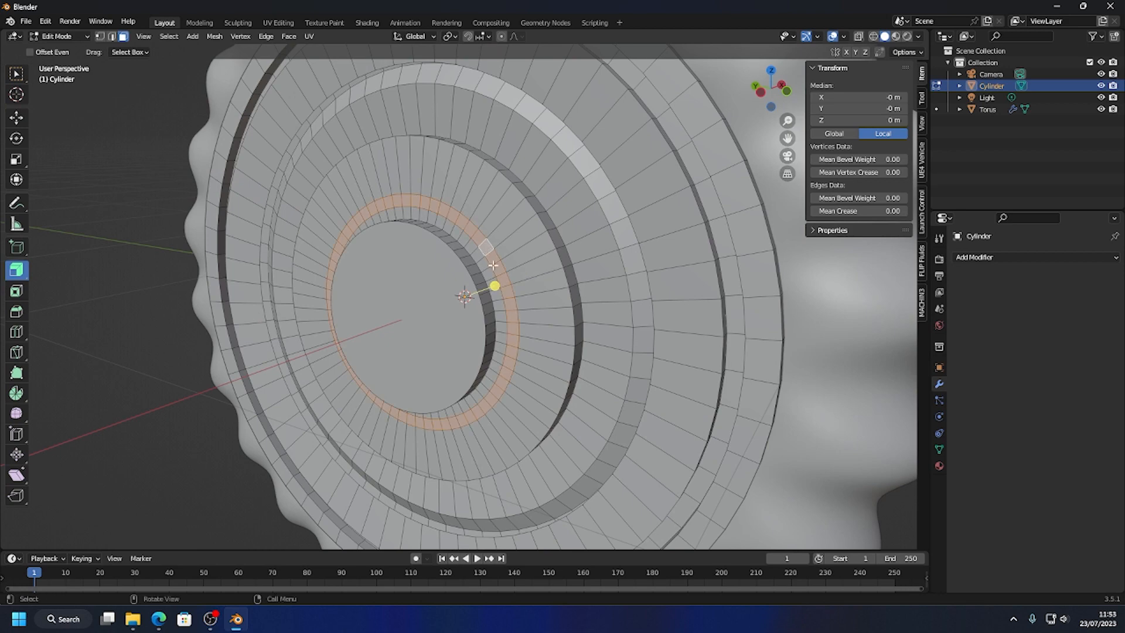
left_click_drag(507, 290, 457, 304)
left_click(17, 120)
key("Tab")
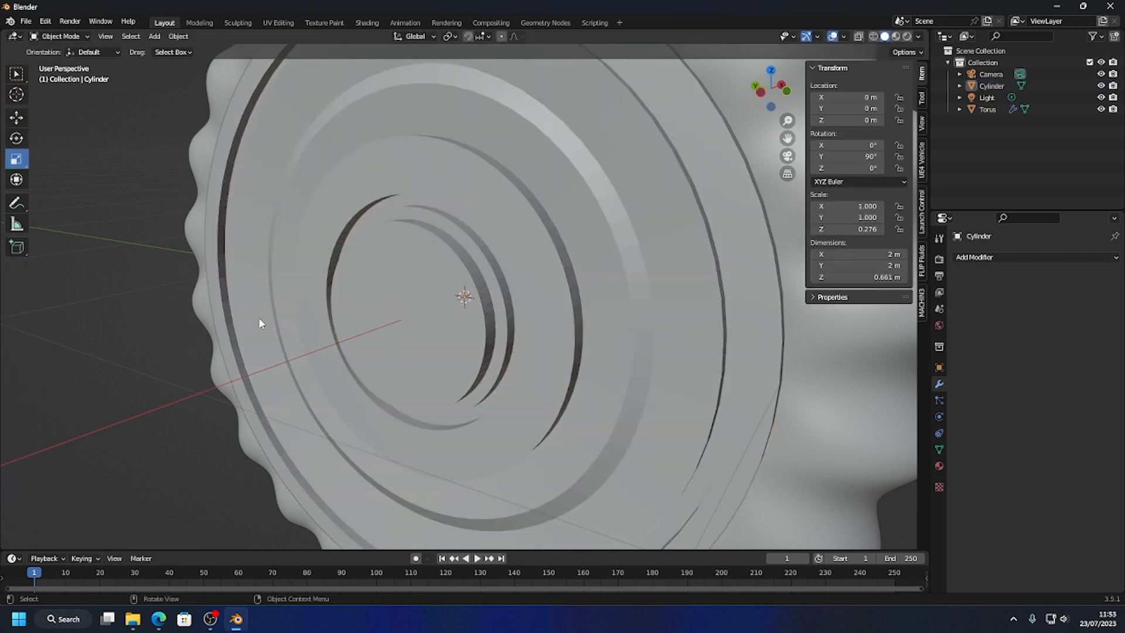
middle_click_drag(258, 318, 397, 306)
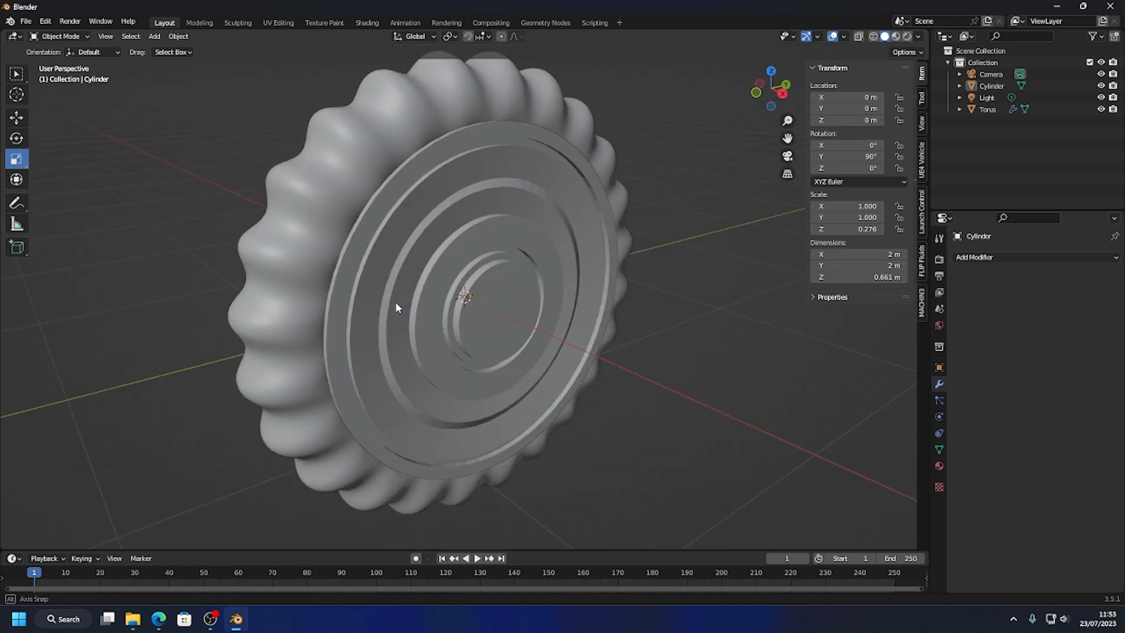
middle_click_drag(516, 237, 601, 291)
middle_click_drag(382, 288, 452, 239)
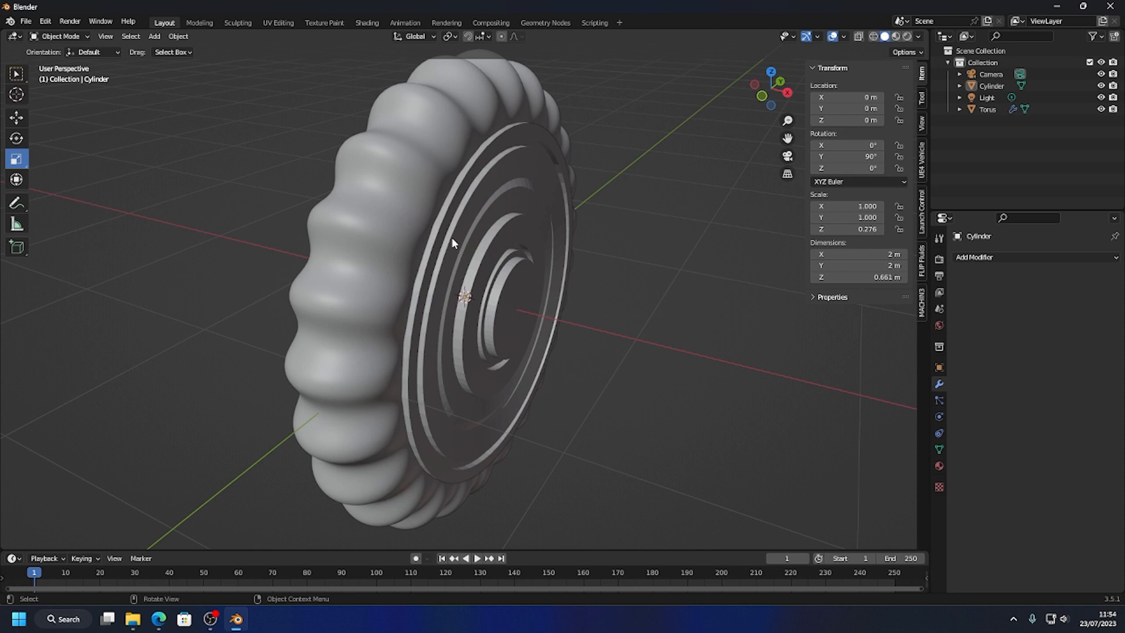
left_click(469, 218)
middle_click_drag(469, 218, 491, 326)
left_click(667, 261)
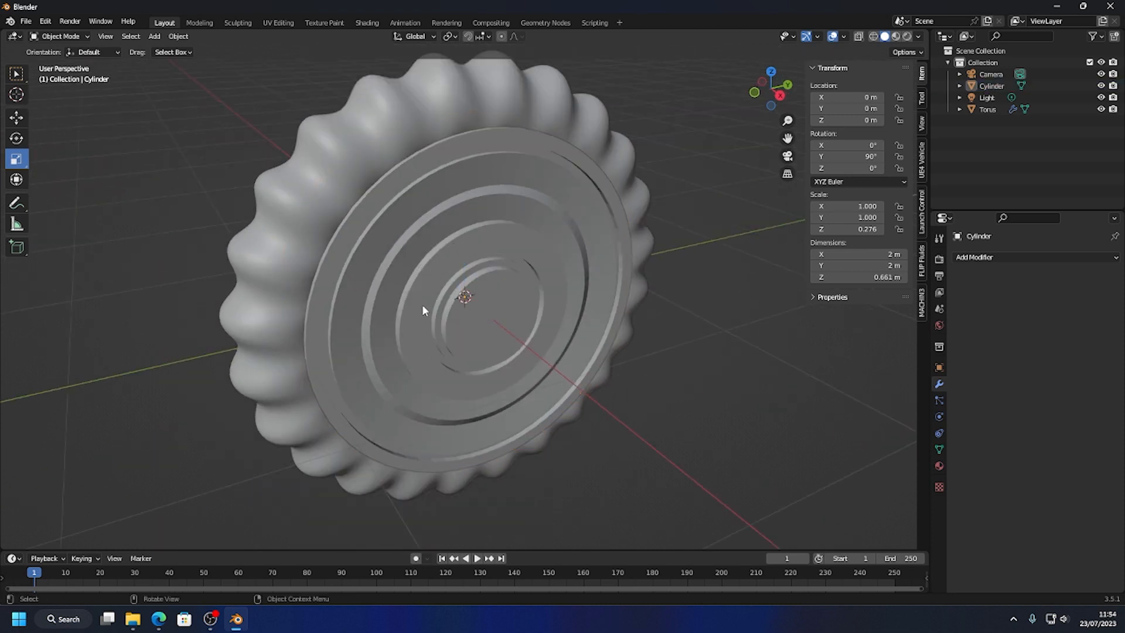
- Add a Bevel modifier with 2 segments to the hub cylinder, apply Shade Flat, and deselect it
left_click(472, 281)
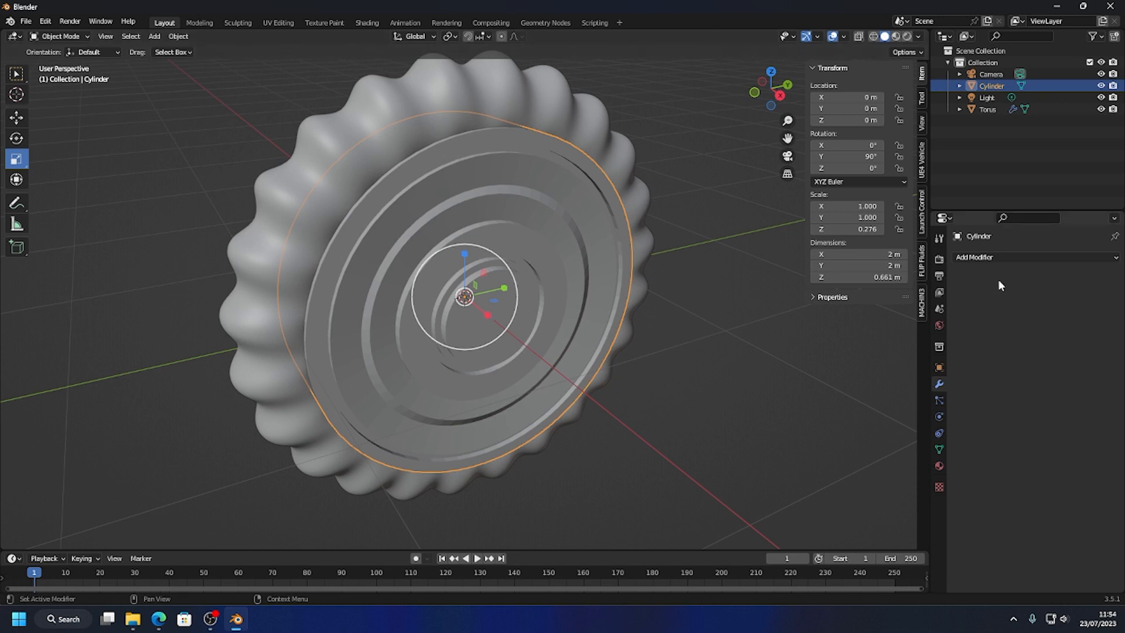
left_click(992, 256)
left_click(888, 310)
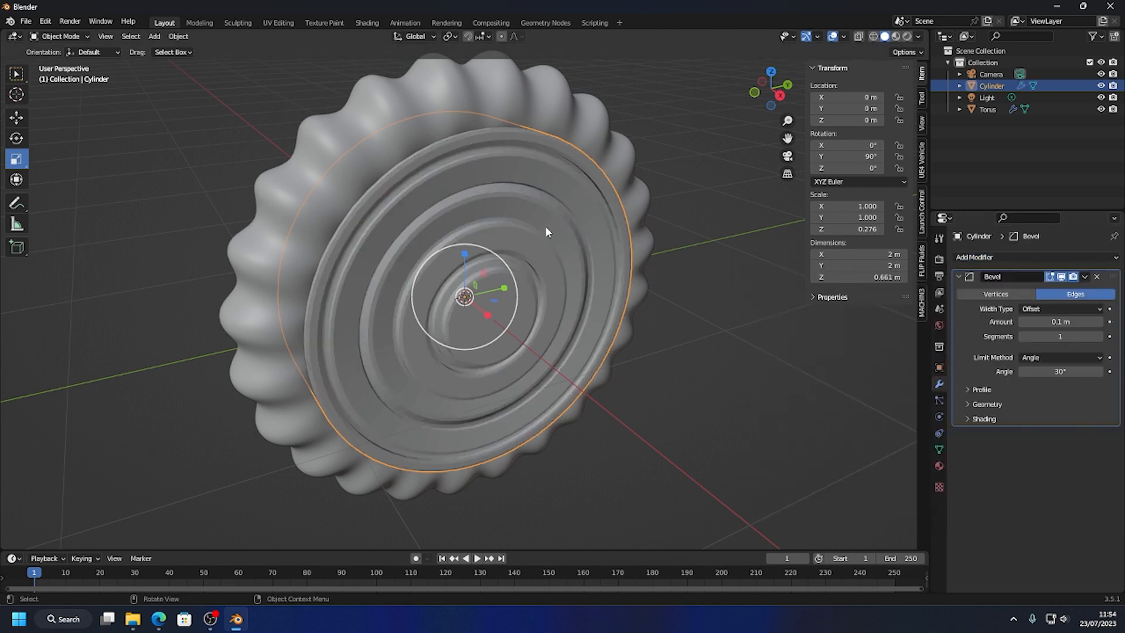
middle_click_drag(470, 268, 422, 275)
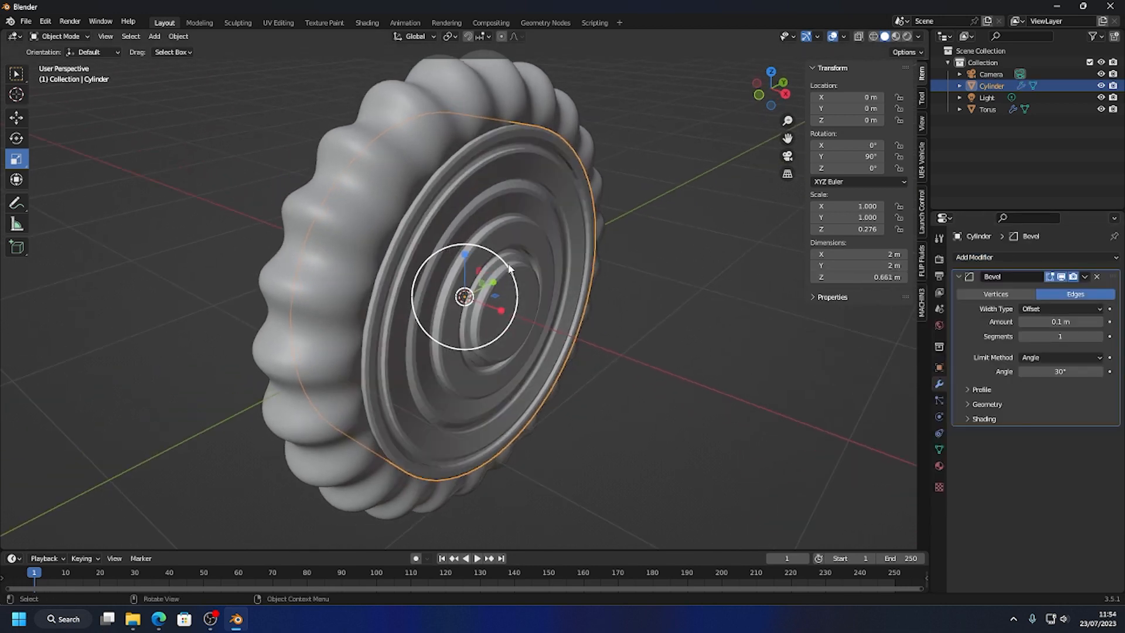
left_click(1099, 337)
right_click(533, 189)
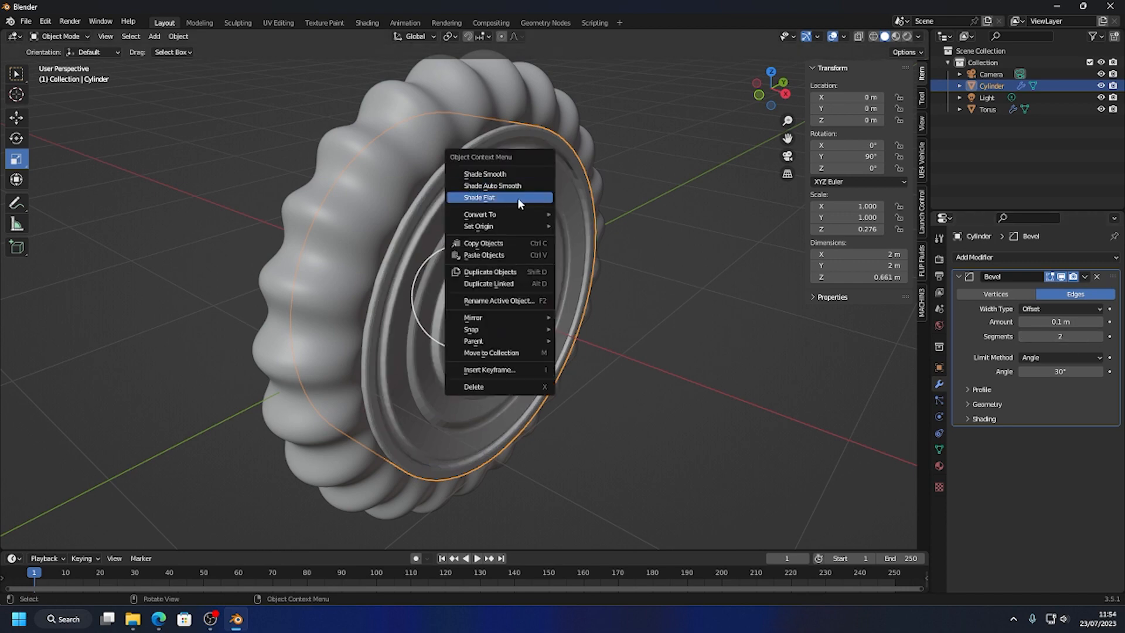
left_click(519, 194)
left_click(631, 276)
middle_click_drag(632, 275, 380, 335)
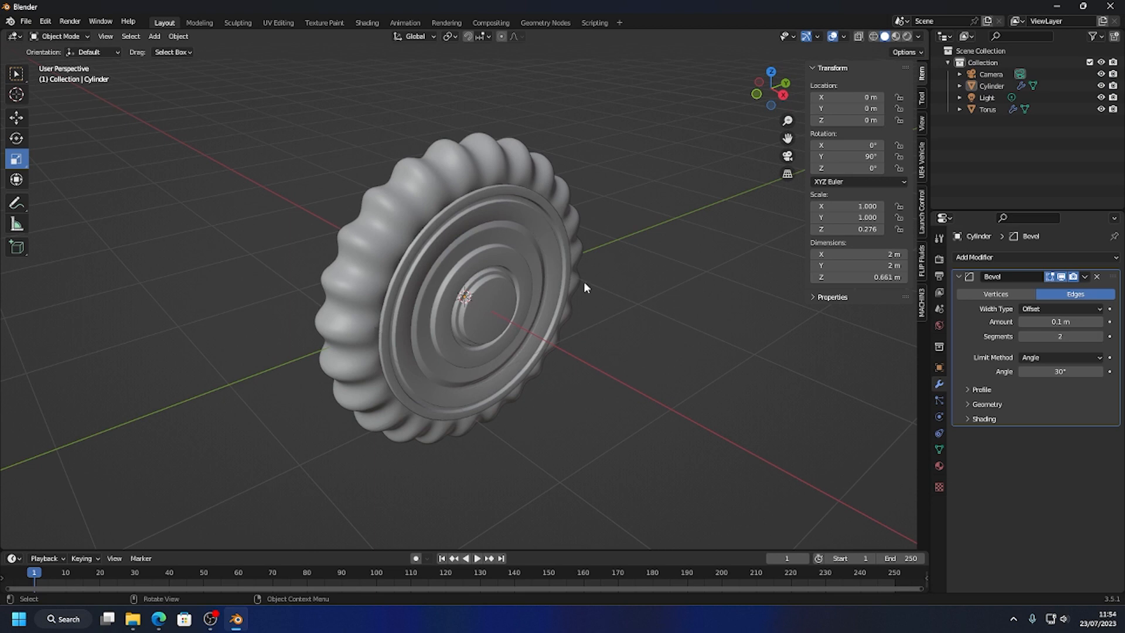
middle_click_drag(585, 287, 577, 316)
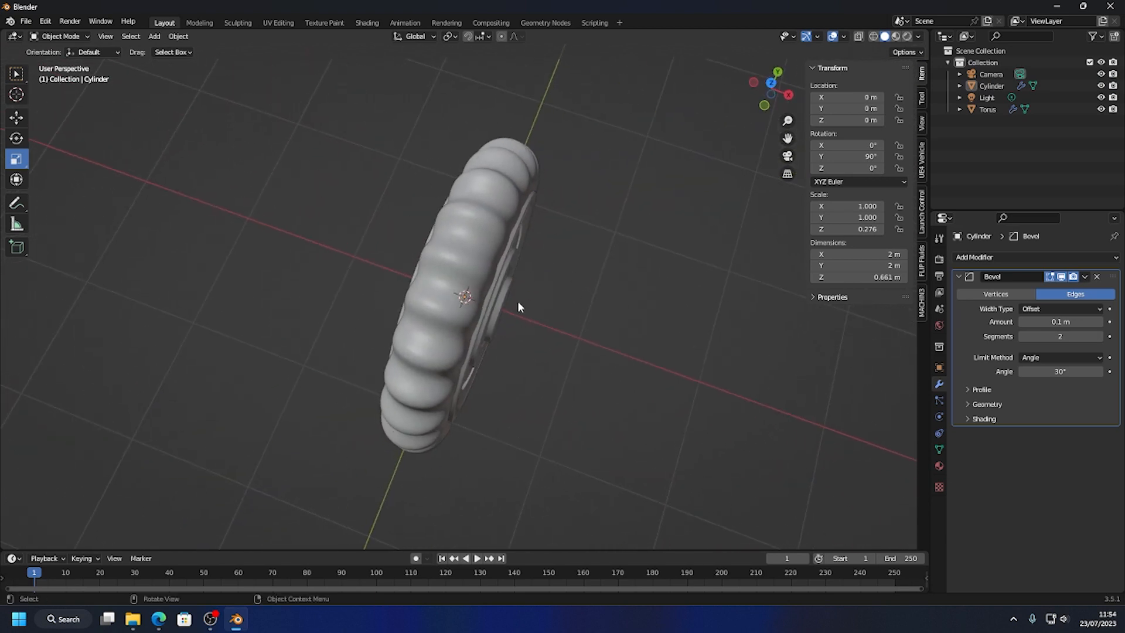
middle_click_drag(457, 386, 474, 297)
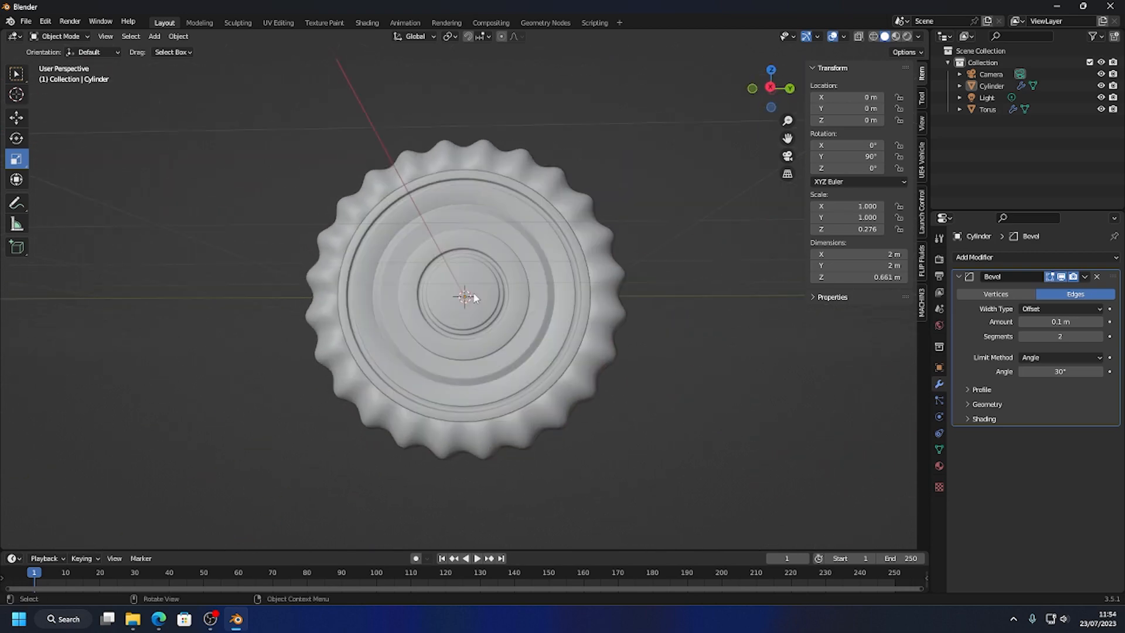
middle_click_drag(368, 281, 441, 339)
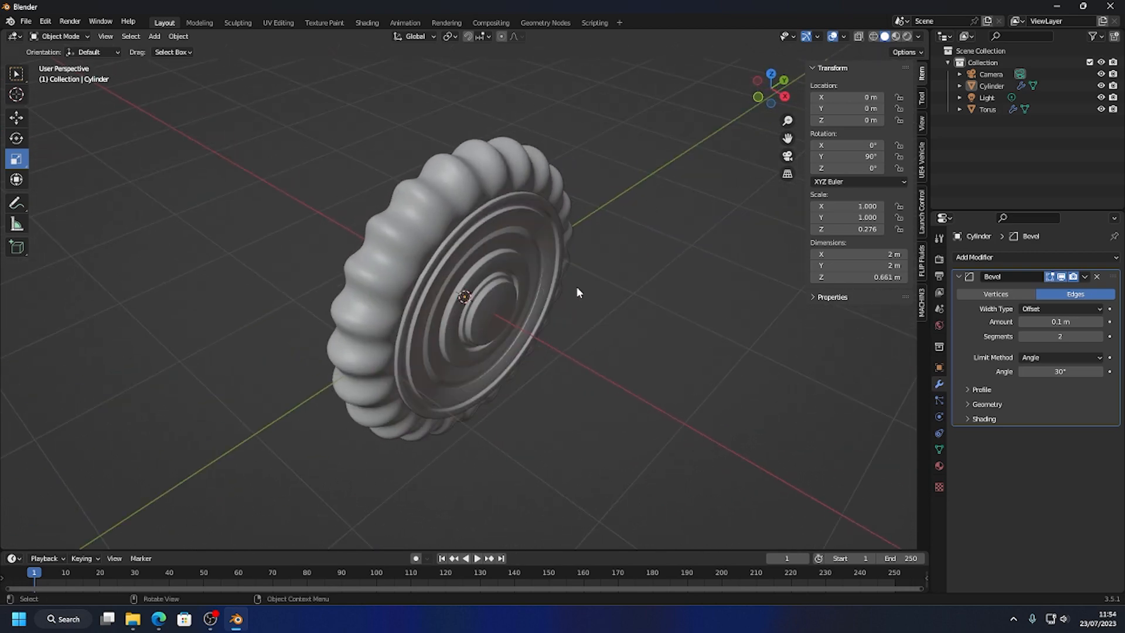
- Add a new mesh cylinder at the wheel's centre and scale it uniformly to about 0.326, slightly wider than the wheel
left_click(154, 36)
mouse_move(173, 52)
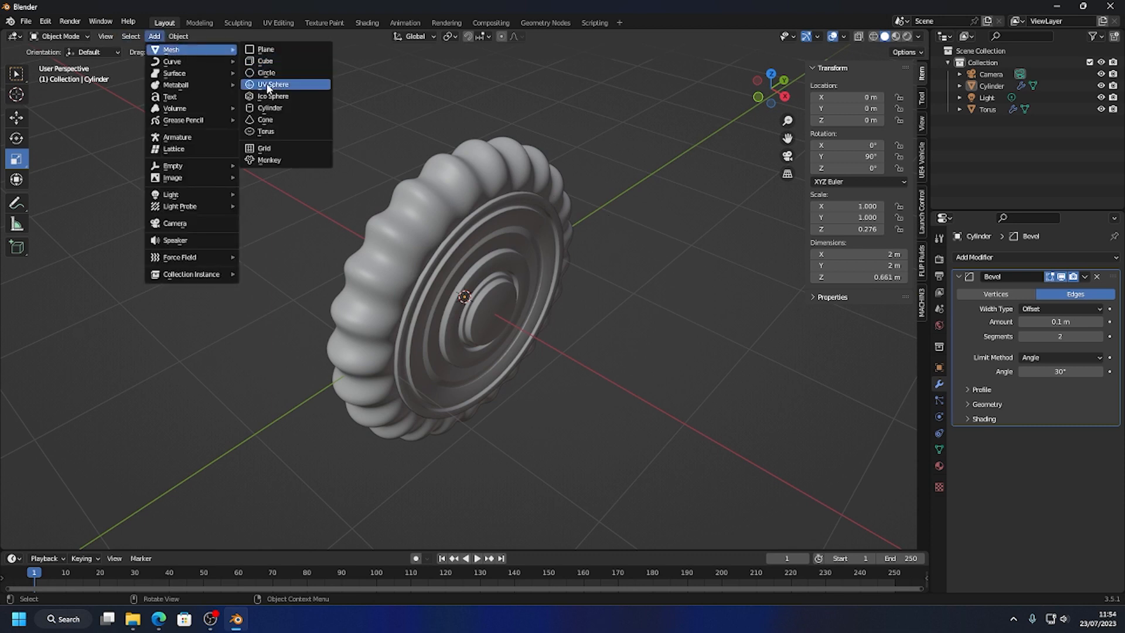
left_click(267, 109)
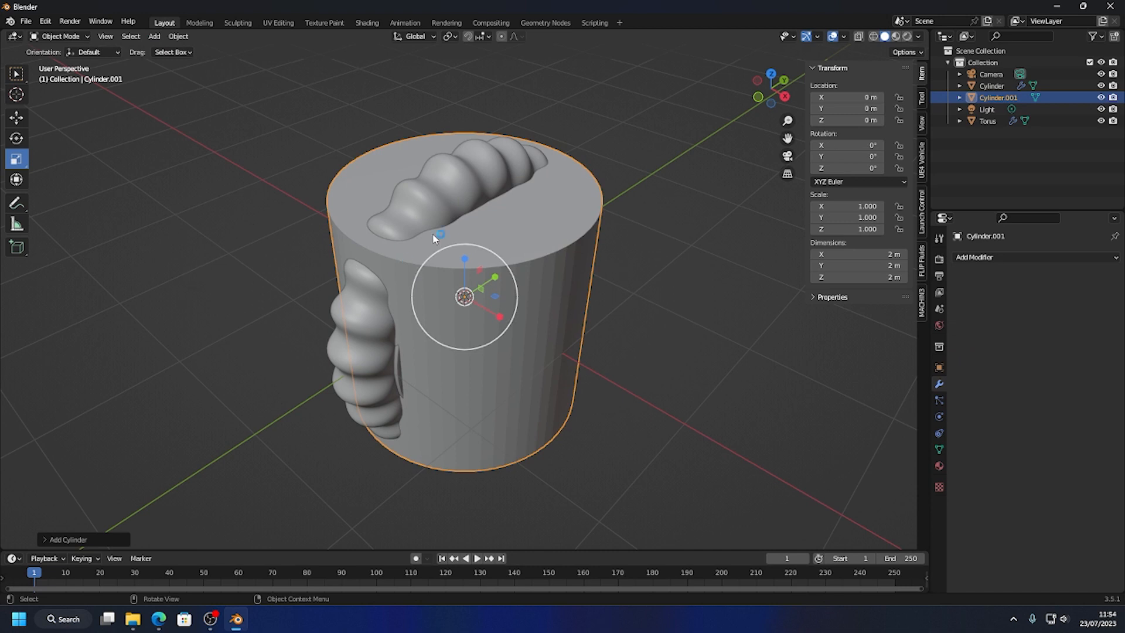
left_click(773, 76)
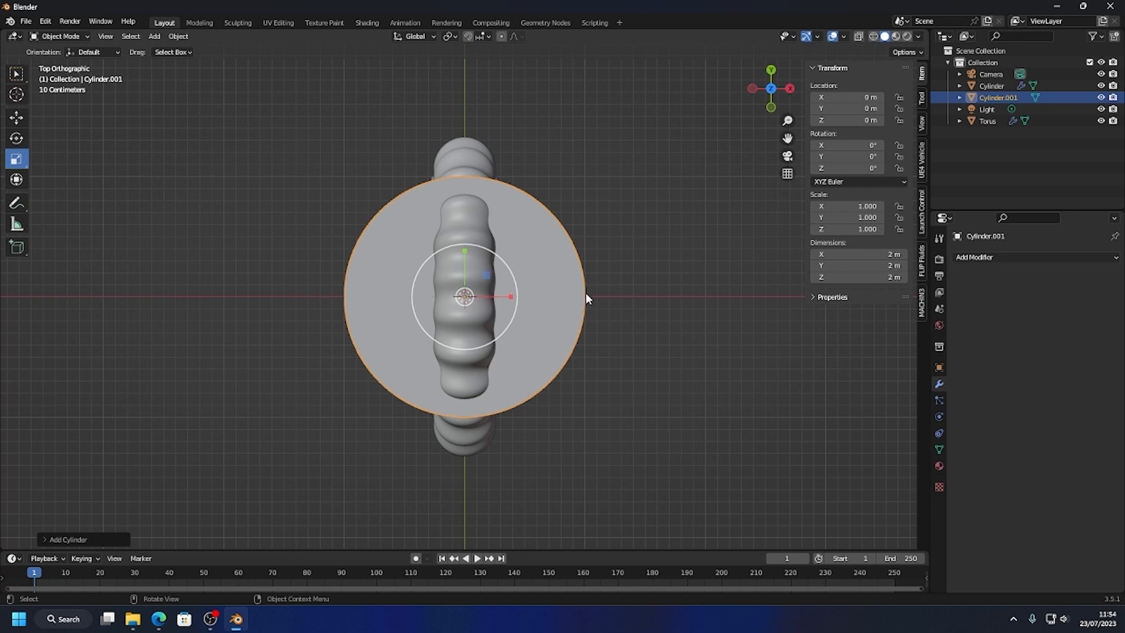
key("s")
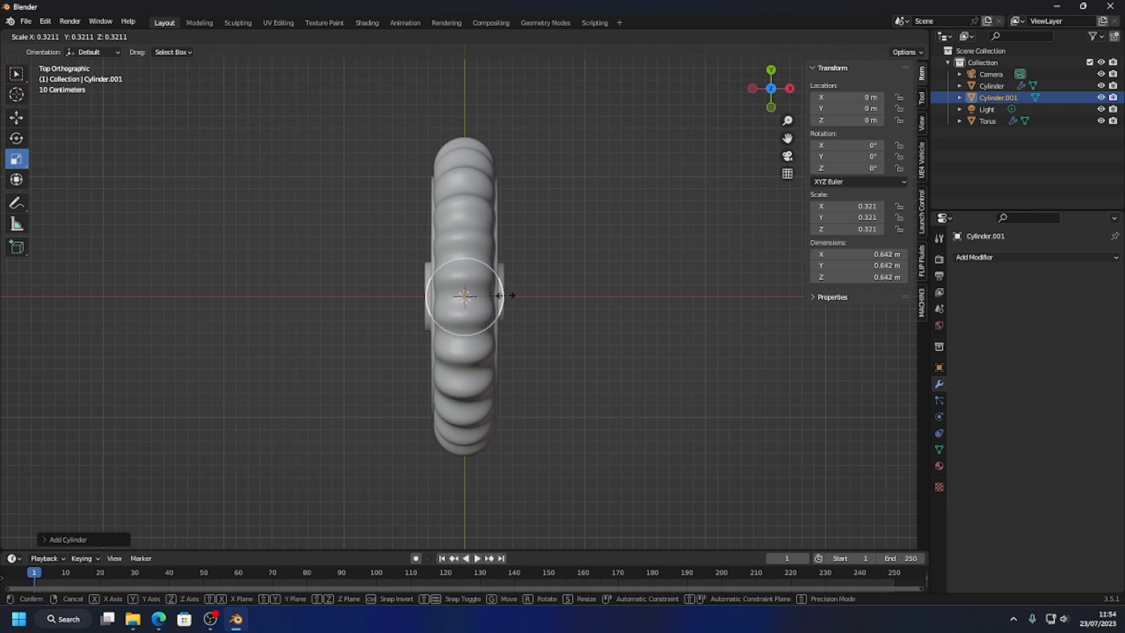
left_click(499, 296)
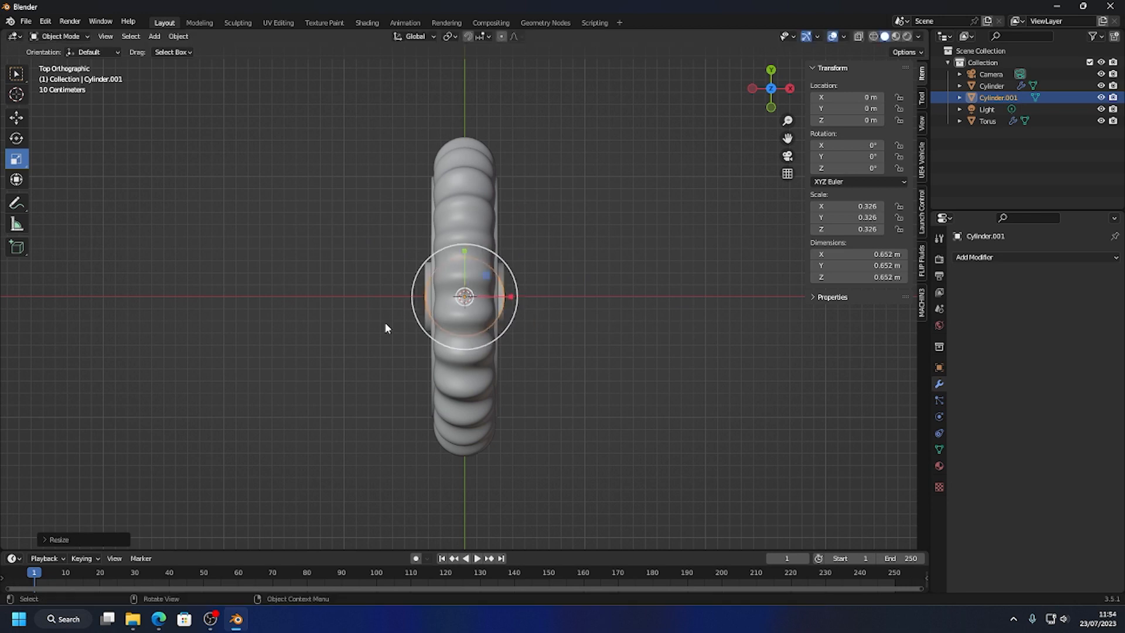
- With X-ray on in Edit Mode, move the new cylinder's positive-Y half of vertices along Y to a median of about 3.9 m
left_click(859, 37)
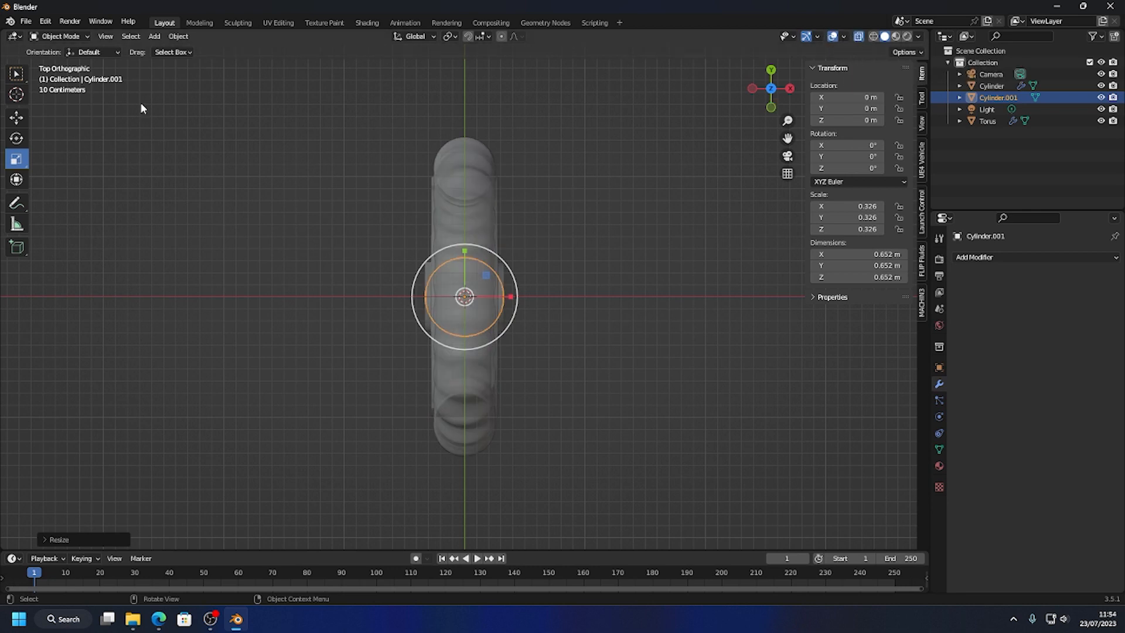
left_click(15, 118)
left_click(62, 37)
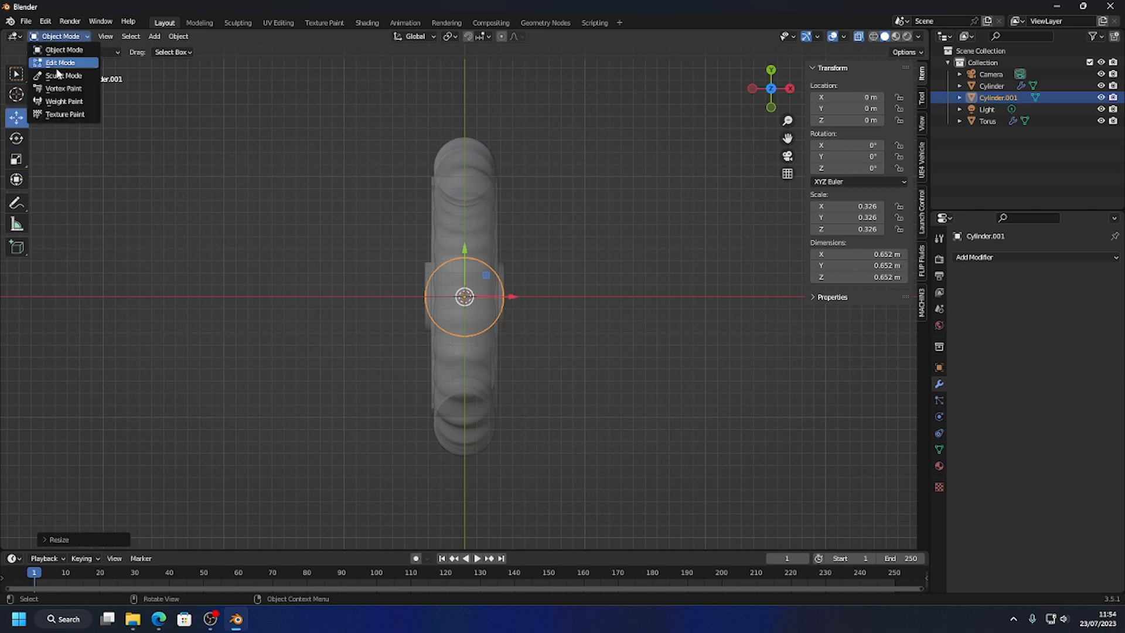
left_click(59, 63)
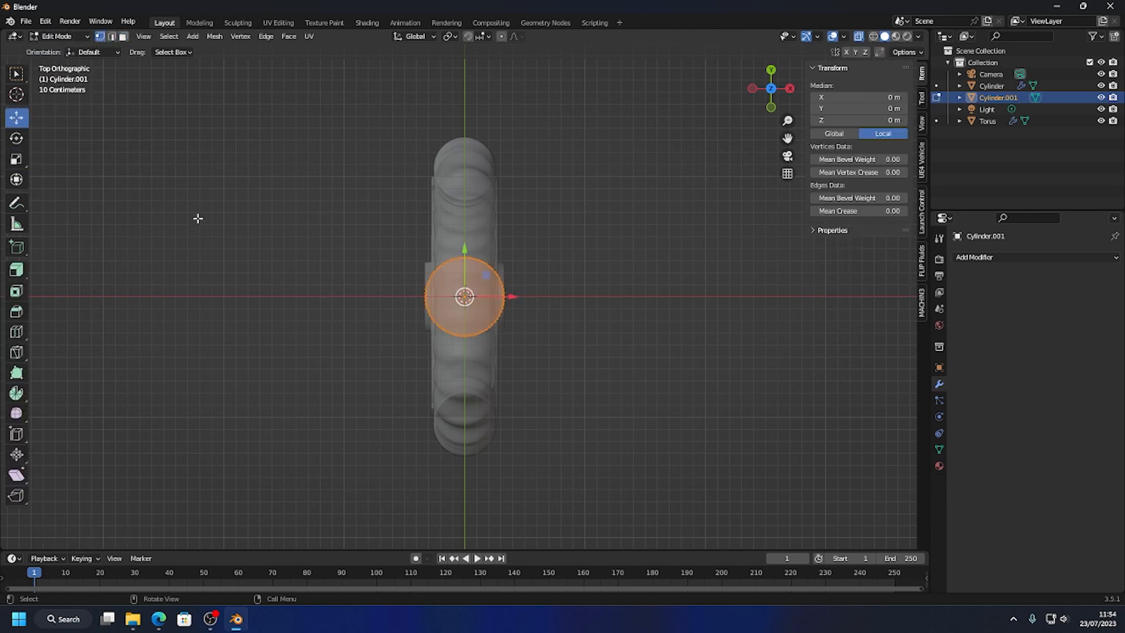
key("alt+a")
scroll(411, 328, "up", 3)
left_click_drag(312, 183, 644, 295)
scroll(562, 340, "down", 2)
left_click_drag(464, 219, 460, 61)
left_click(460, 63)
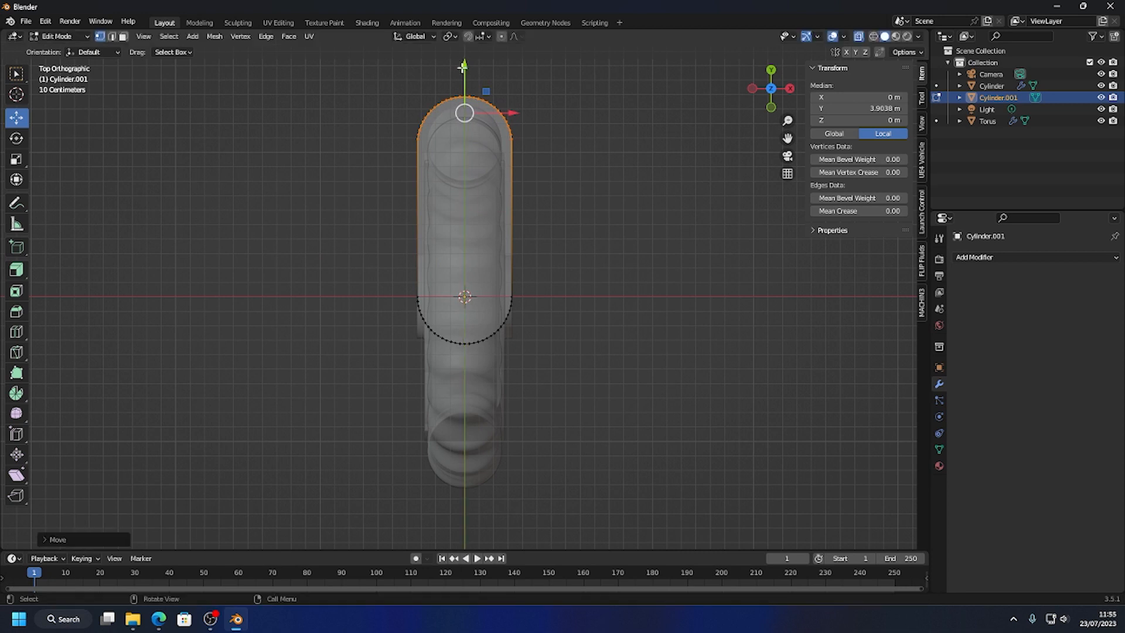
- Move the new cylinder's negative-Y half of vertices along Y to a median of about -3.94 m, and return to Object Mode
scroll(429, 351, "up", 2)
left_click_drag(382, 285, 610, 297)
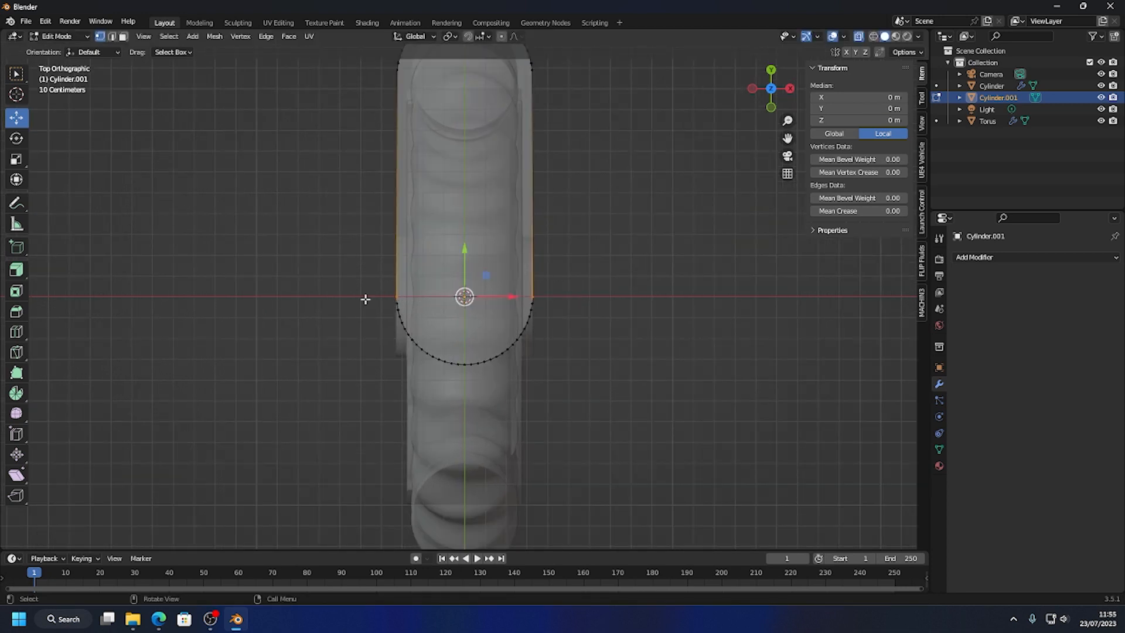
left_click_drag(380, 305, 587, 424)
scroll(471, 360, "down", 2)
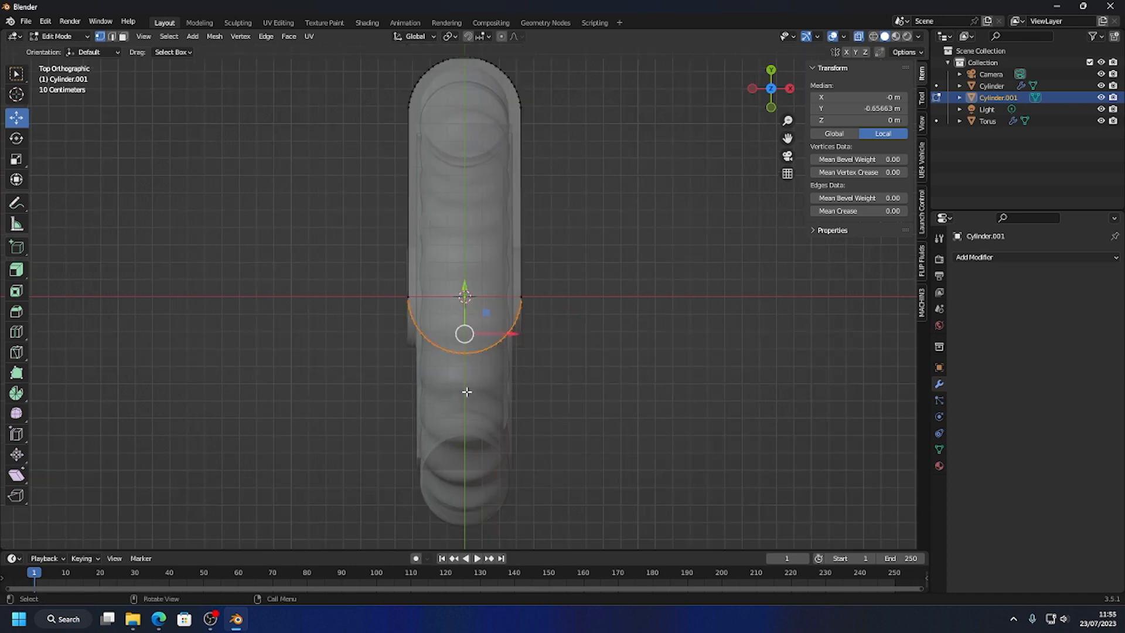
left_click_drag(464, 283, 462, 439)
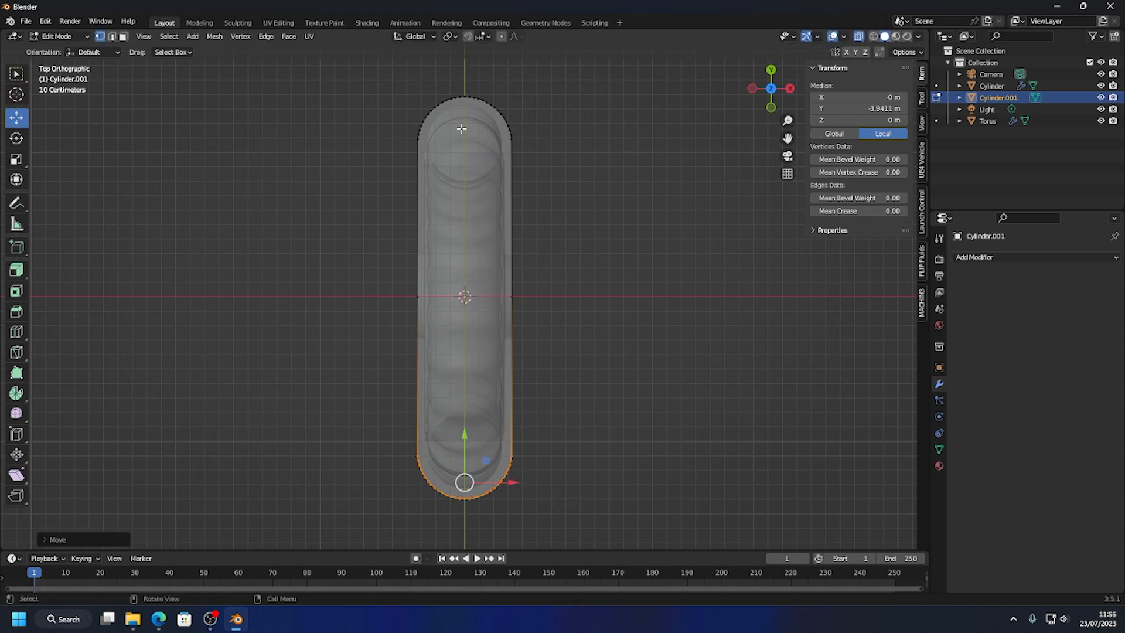
key("Tab")
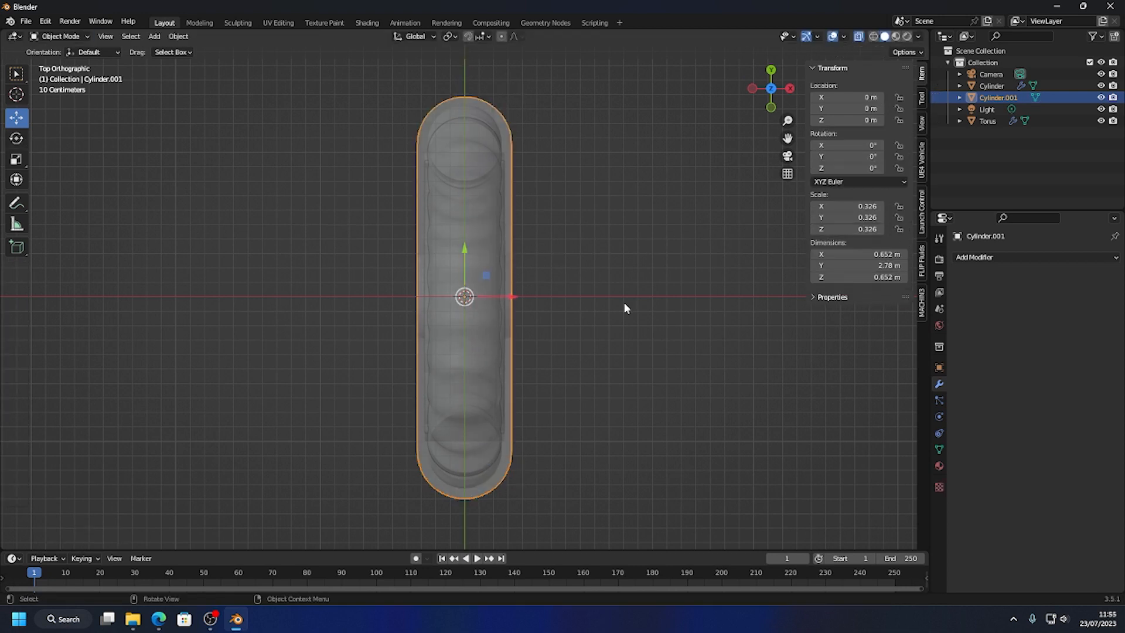
- Turn X-ray off and scale the elongated cylinder uniformly to about 0.355
middle_click_drag(624, 302, 539, 205)
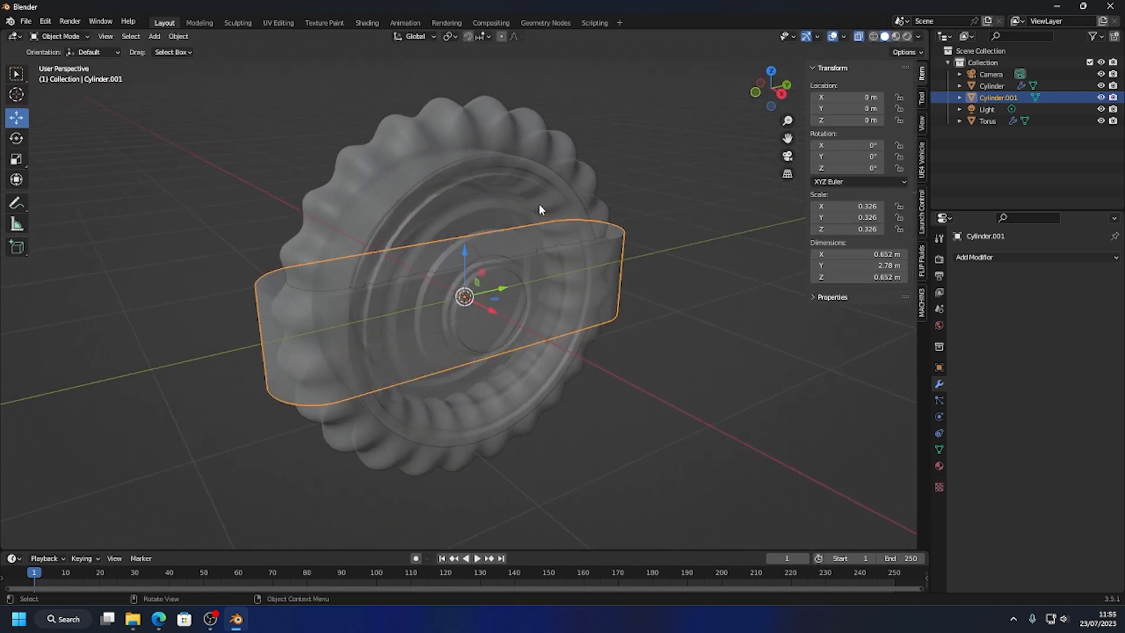
left_click(859, 37)
left_click(705, 237)
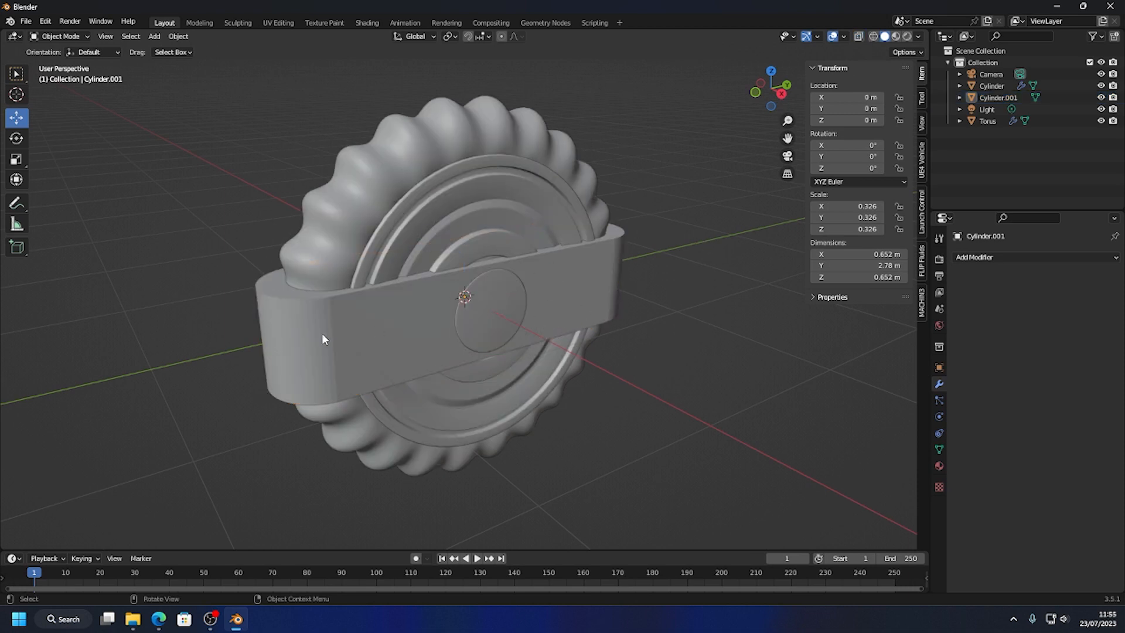
middle_click_drag(322, 332, 445, 320)
left_click(447, 349)
key("g")
key("s")
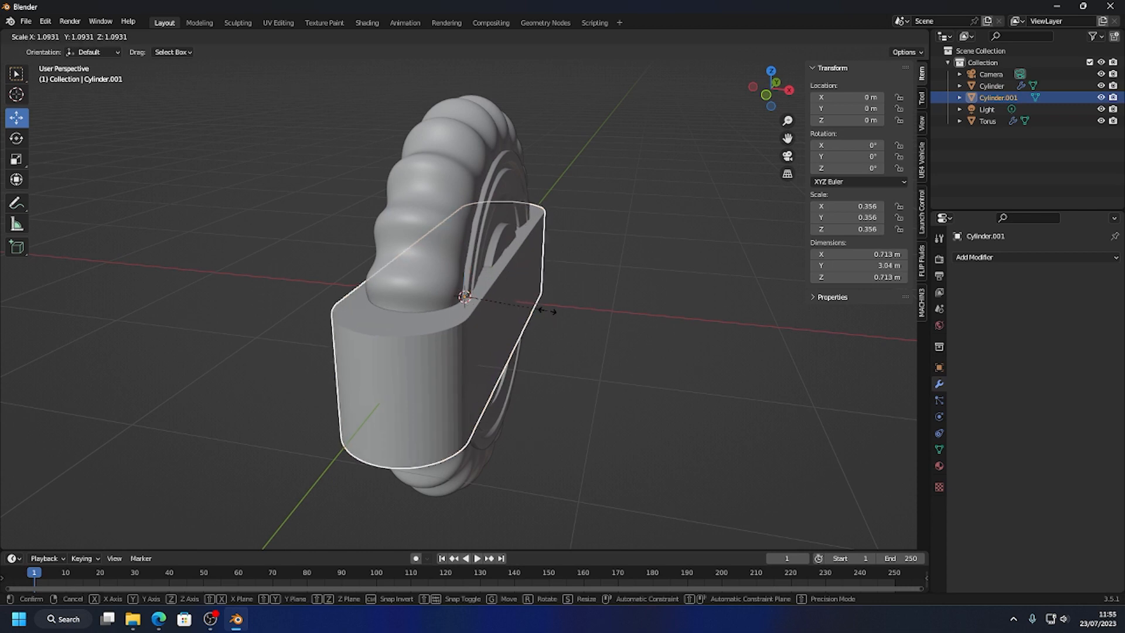
left_click(547, 312)
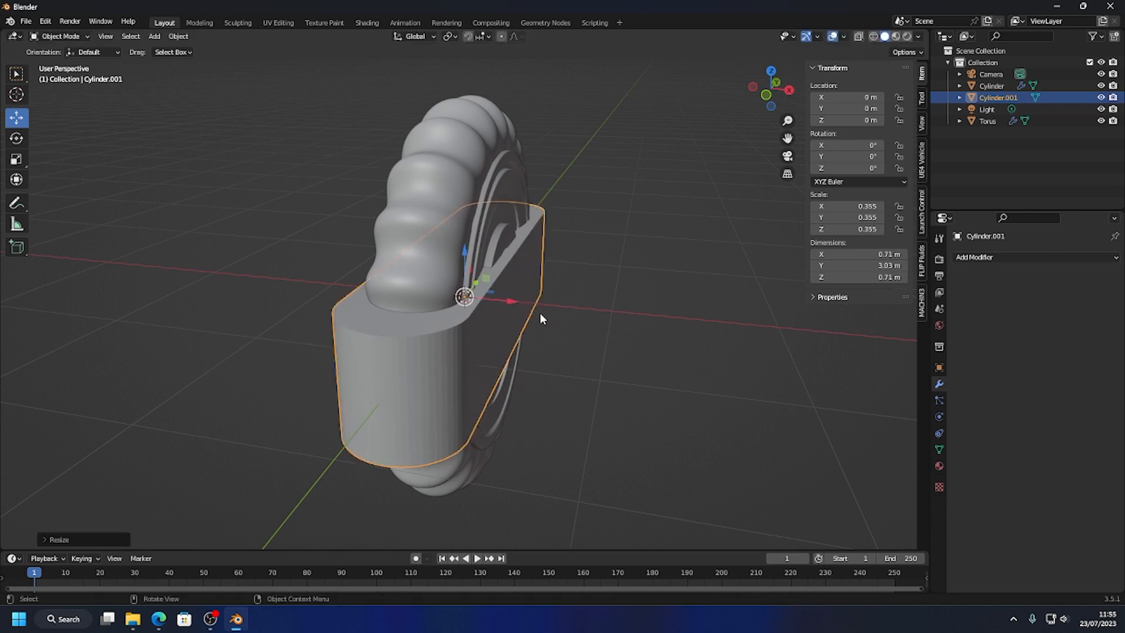
- Scale the elongated cylinder to about 0.322 along Y and flatten it to about 0.096 along Z
left_click(771, 71)
left_click(17, 159)
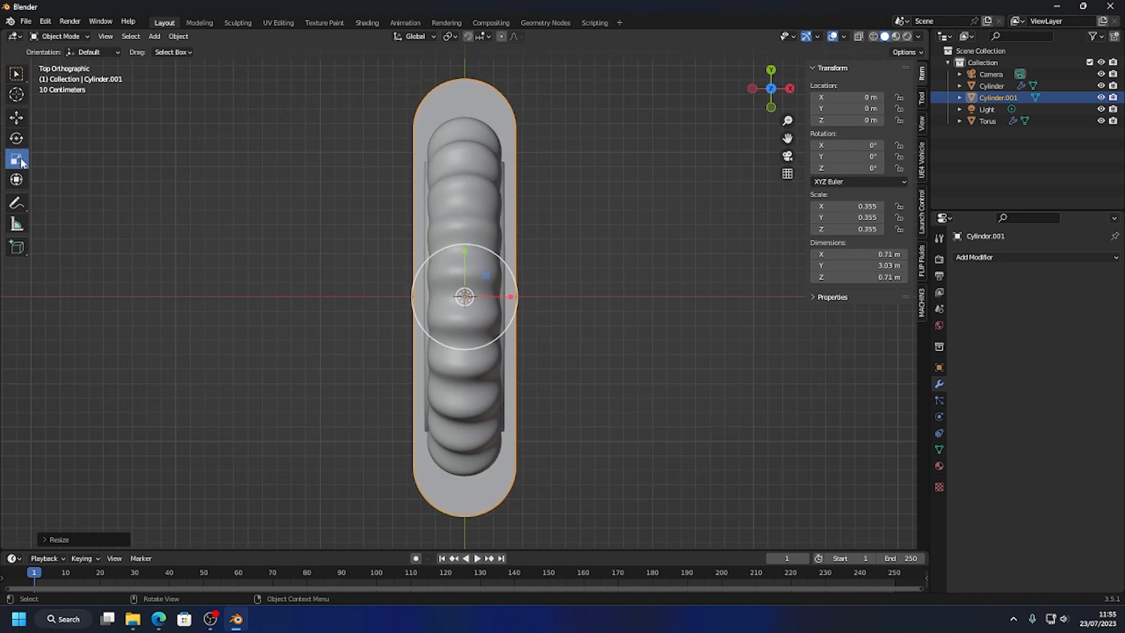
left_click_drag(464, 252, 465, 258)
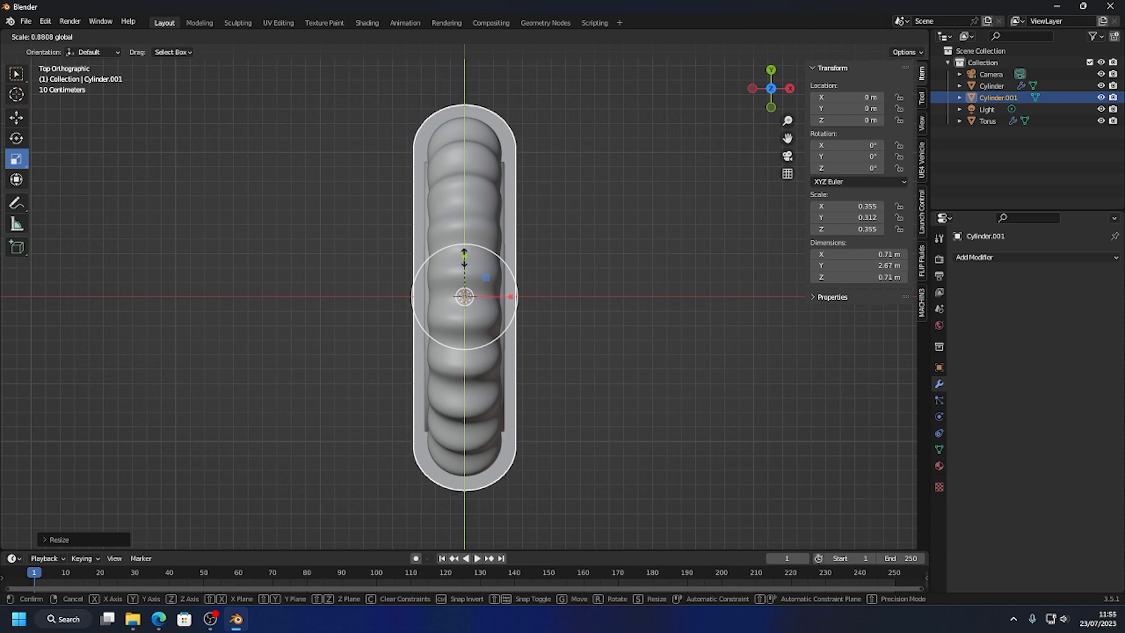
left_click_drag(465, 258, 501, 273)
middle_click_drag(501, 273, 477, 219)
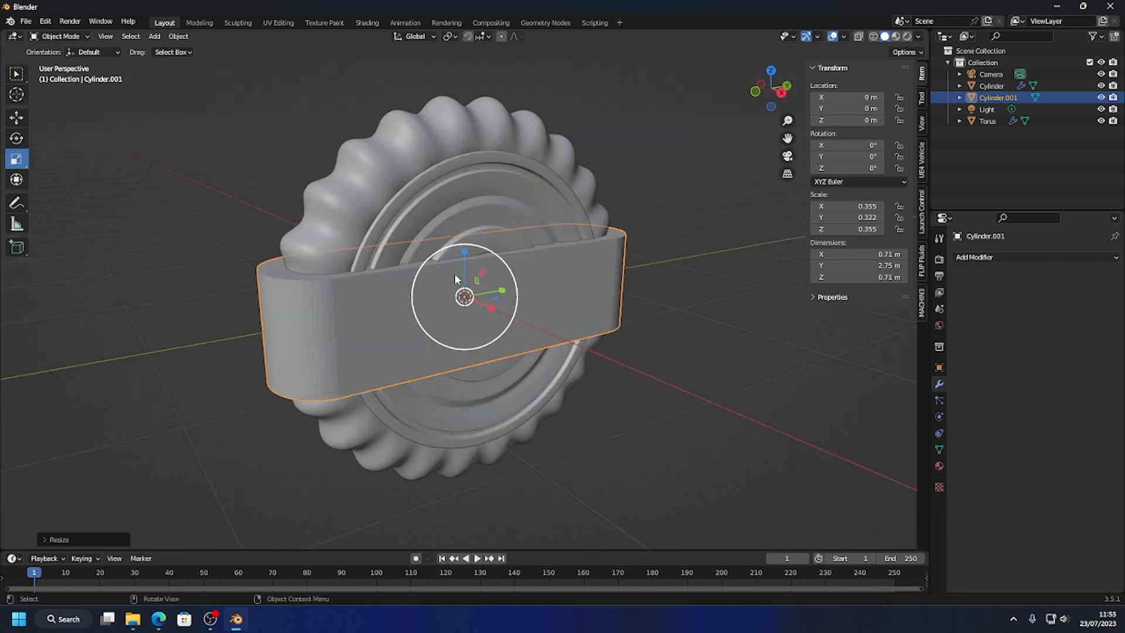
left_click_drag(464, 253, 465, 281)
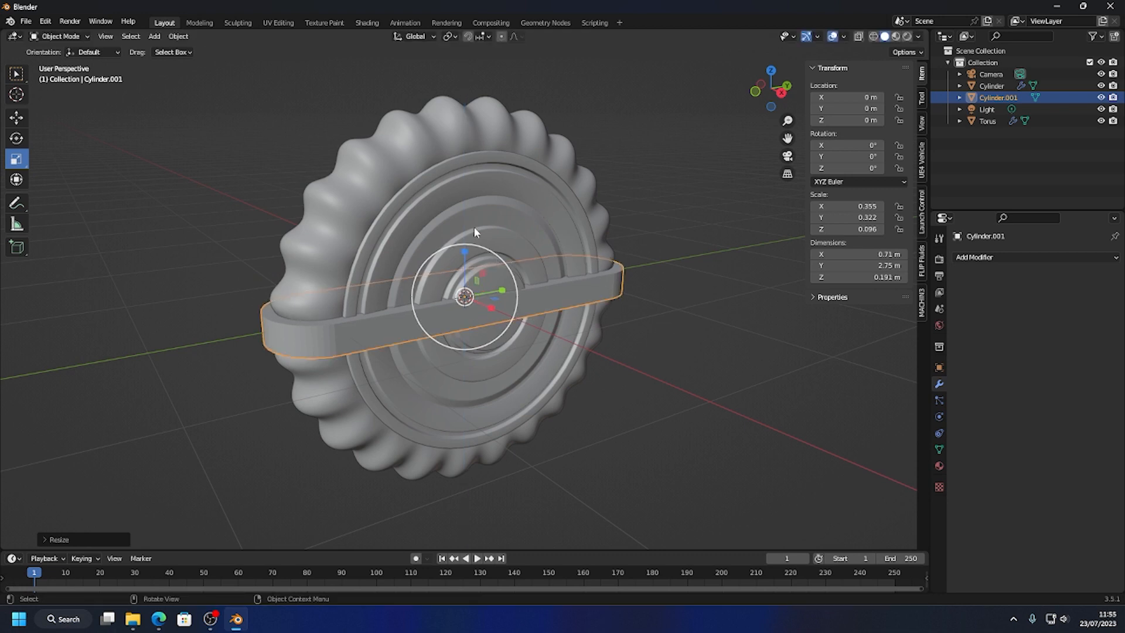
- Add a Bevel modifier with an amount of 0.09 m and 3 segments to the flattened cylinder, and apply Shade Auto Smooth
middle_click_drag(334, 285, 309, 358)
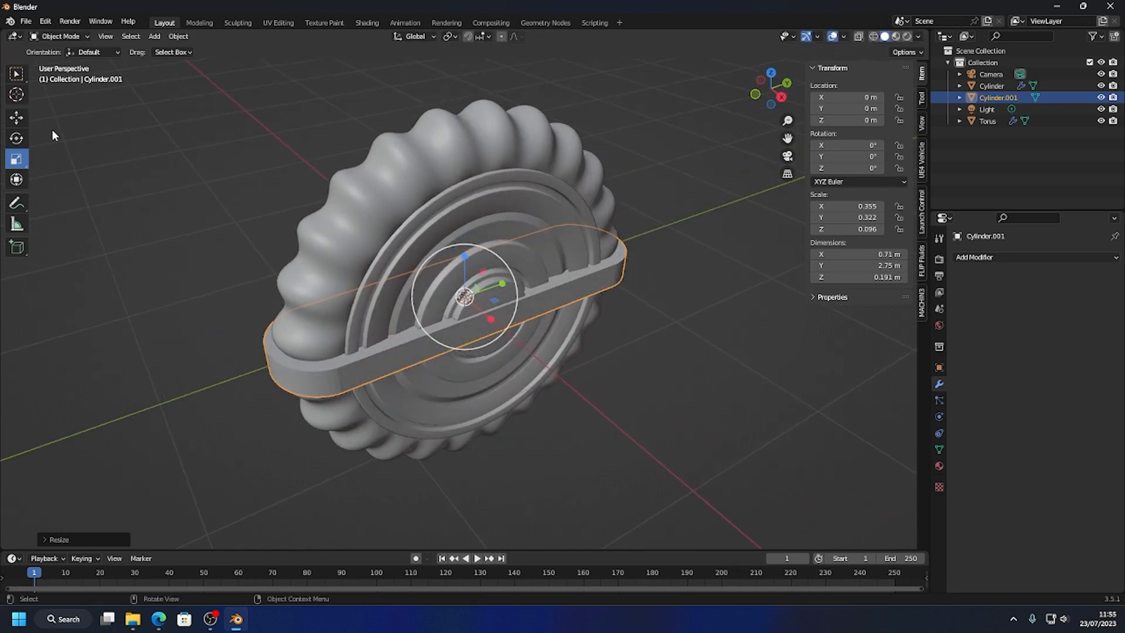
left_click(978, 257)
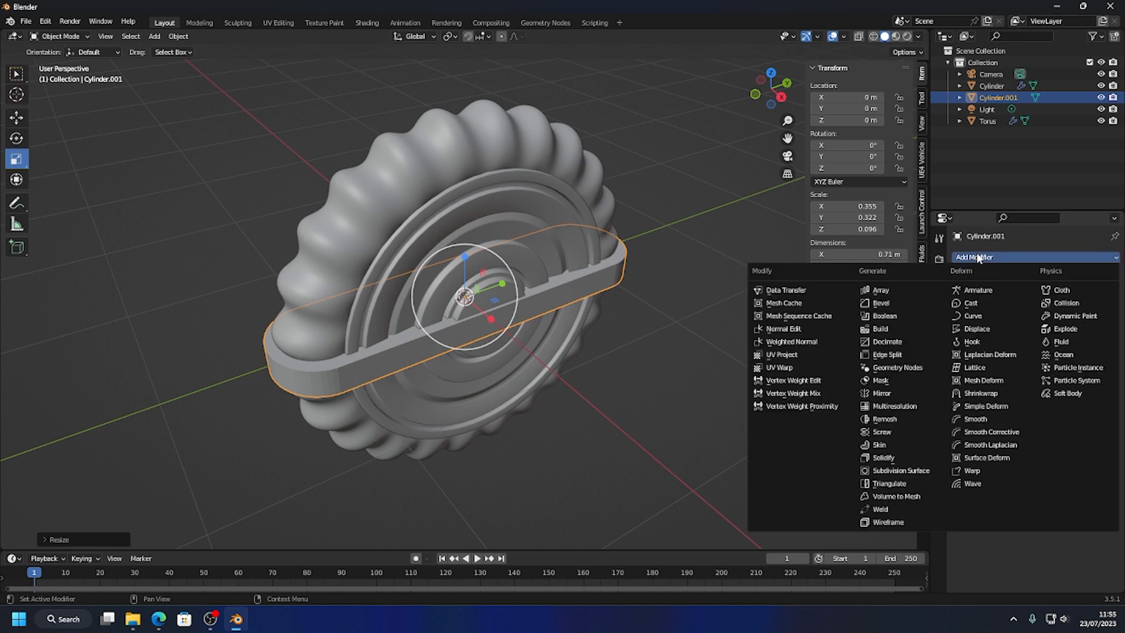
left_click(881, 302)
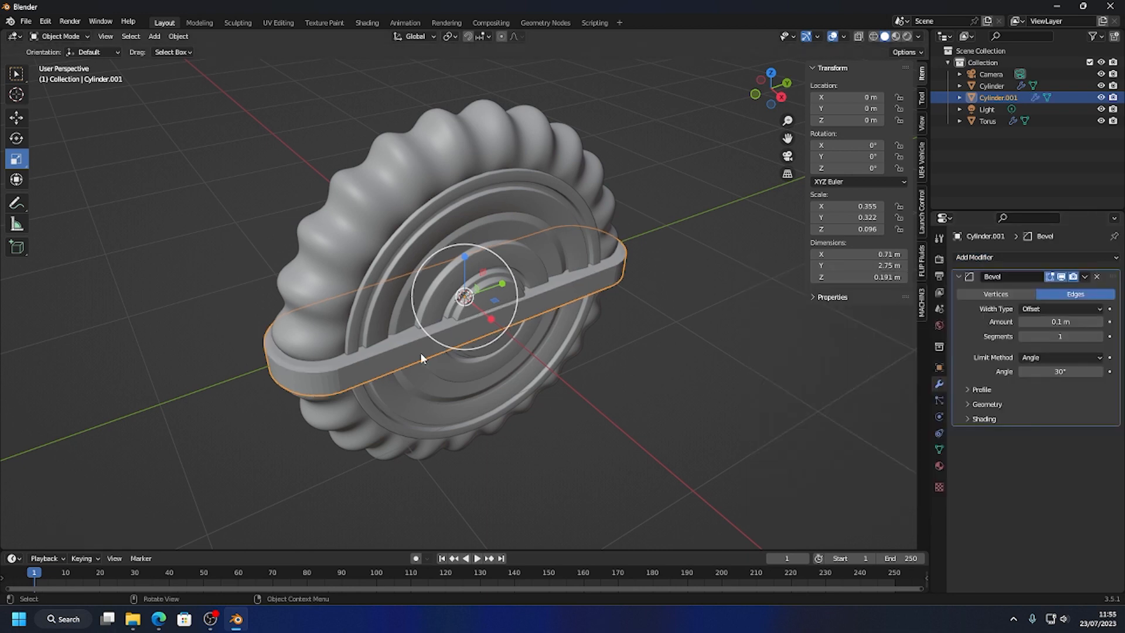
left_click(1099, 337)
left_click(1099, 336)
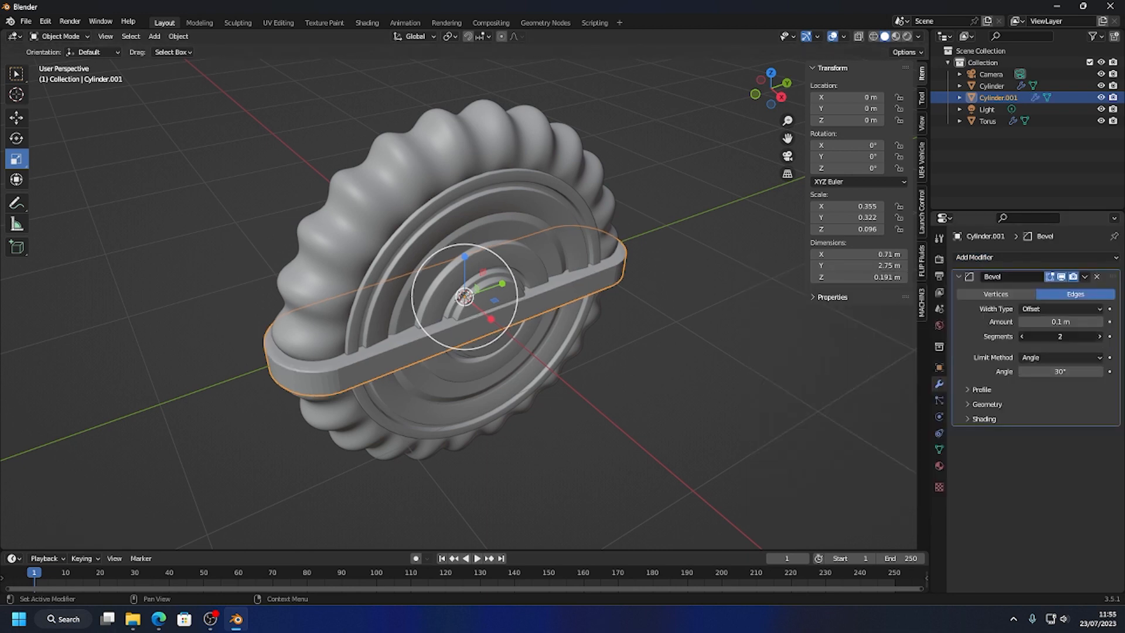
mouse_move(1060, 322)
left_mouse_down()
mouse_move(1084, 322)
mouse_move(1055, 321)
left_mouse_up()
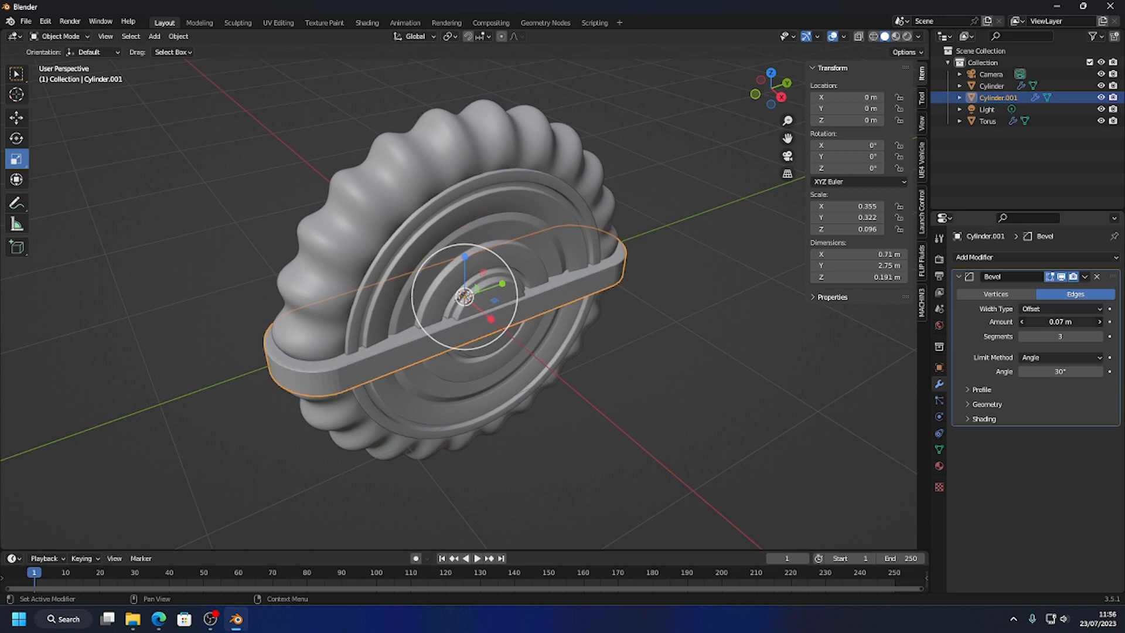
right_click(292, 375)
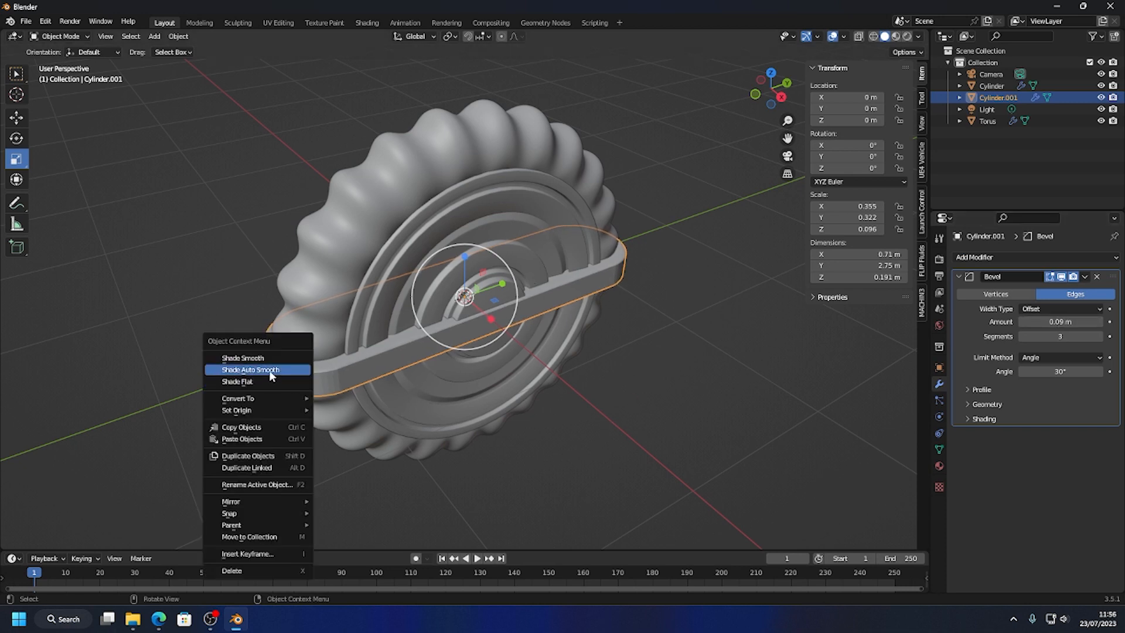
left_click(269, 370)
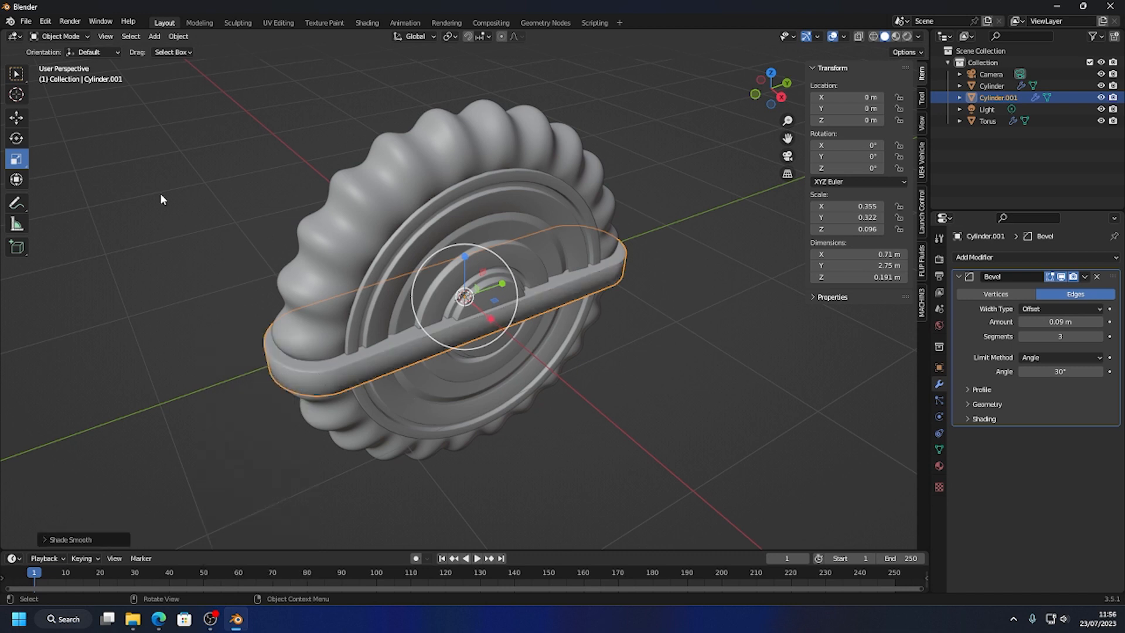
- In Edit Mode, select the flattened cylinder's upper face and inset it slightly to leave a thin rim
left_click(60, 36)
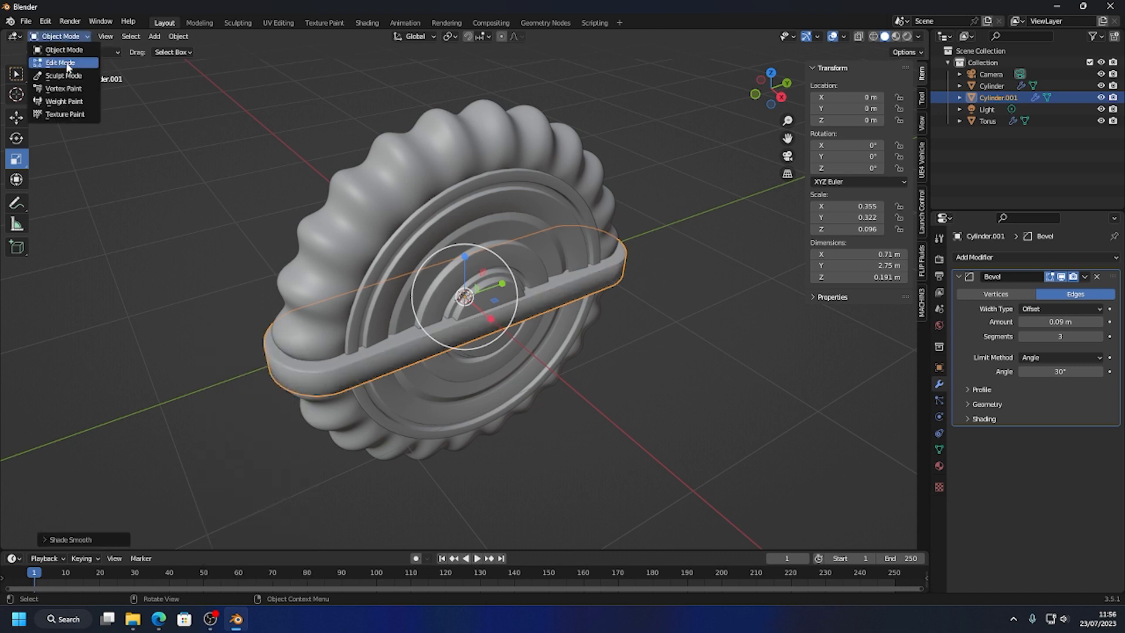
left_click(66, 64)
left_click(123, 37)
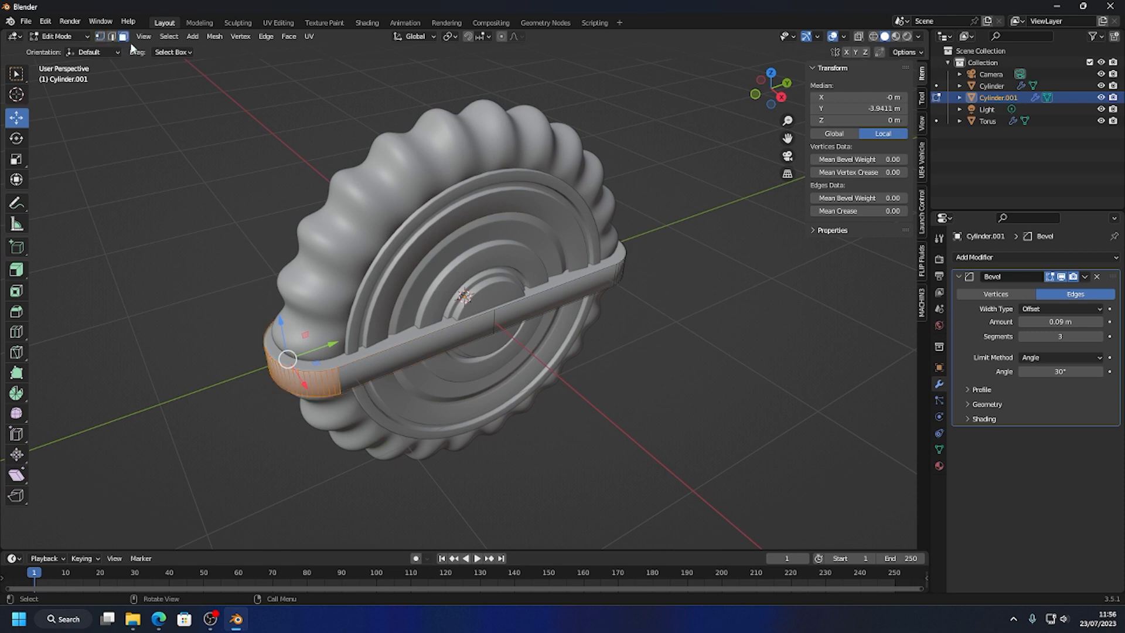
key("a")
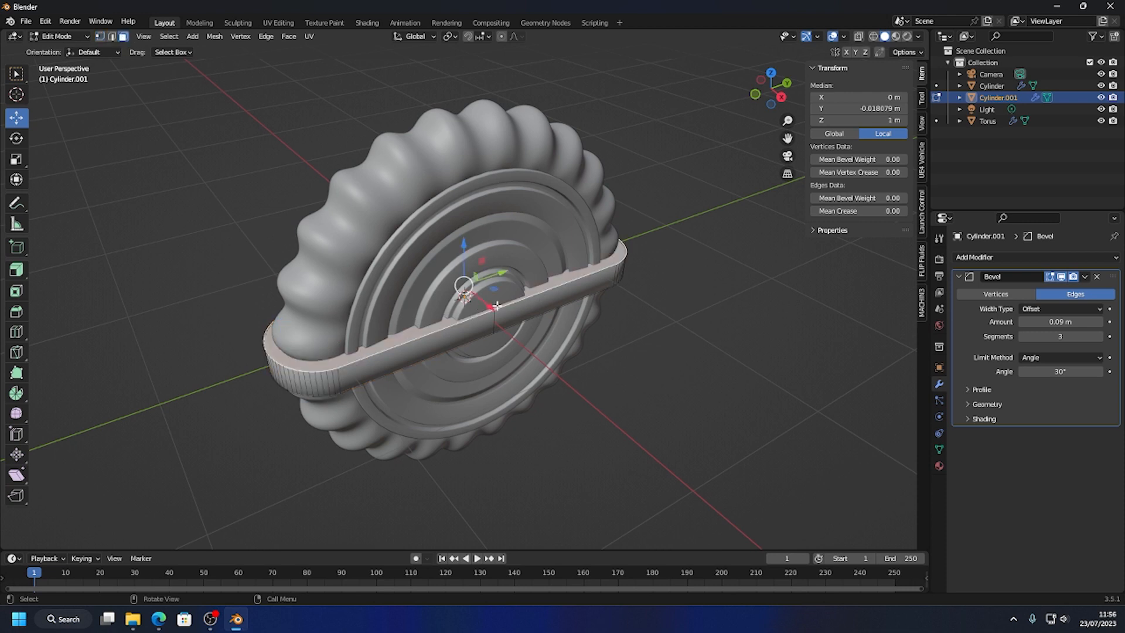
left_click(16, 291)
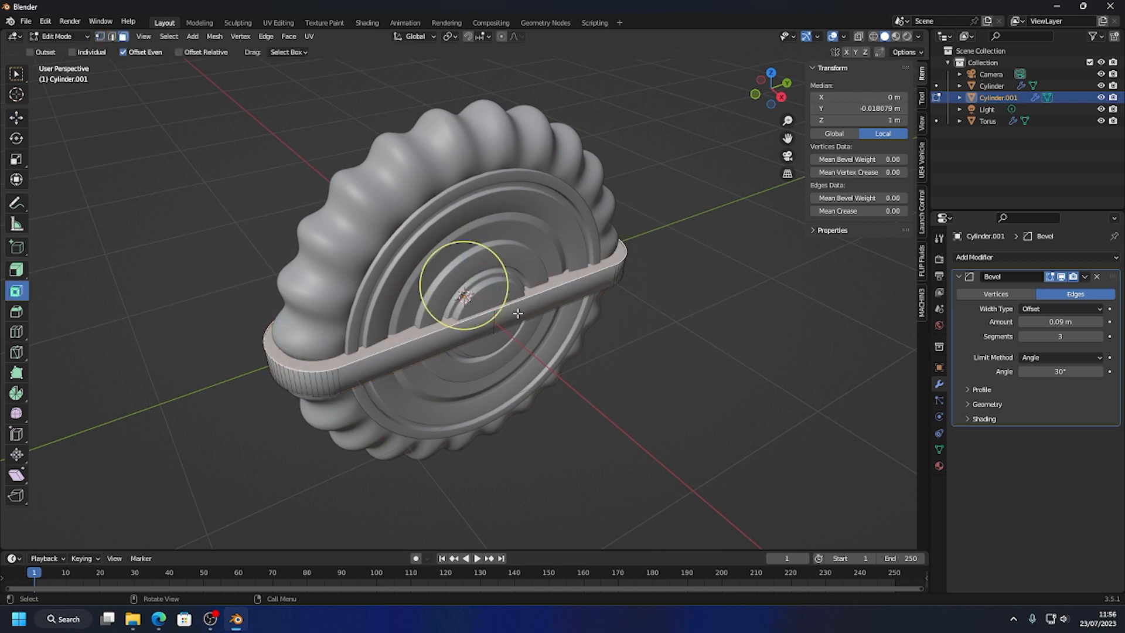
left_click_drag(500, 295, 493, 300)
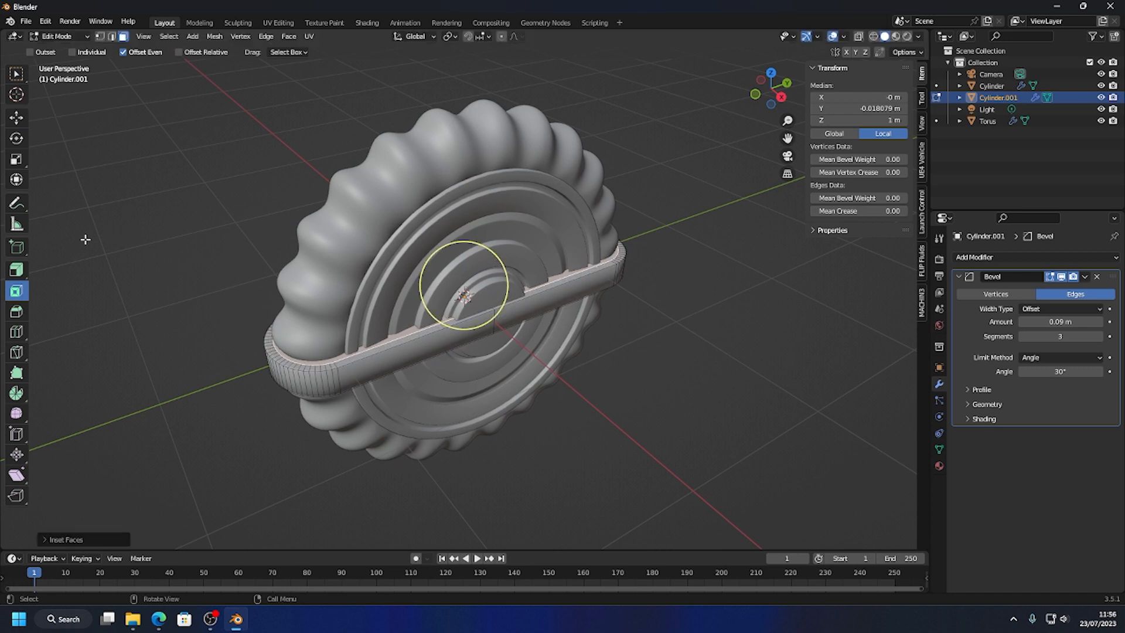
- Extrude the inset face downward to a local Z median of about 0.048 m, then return to Object Mode and deselect the band
left_click(16, 269)
left_click(70, 276)
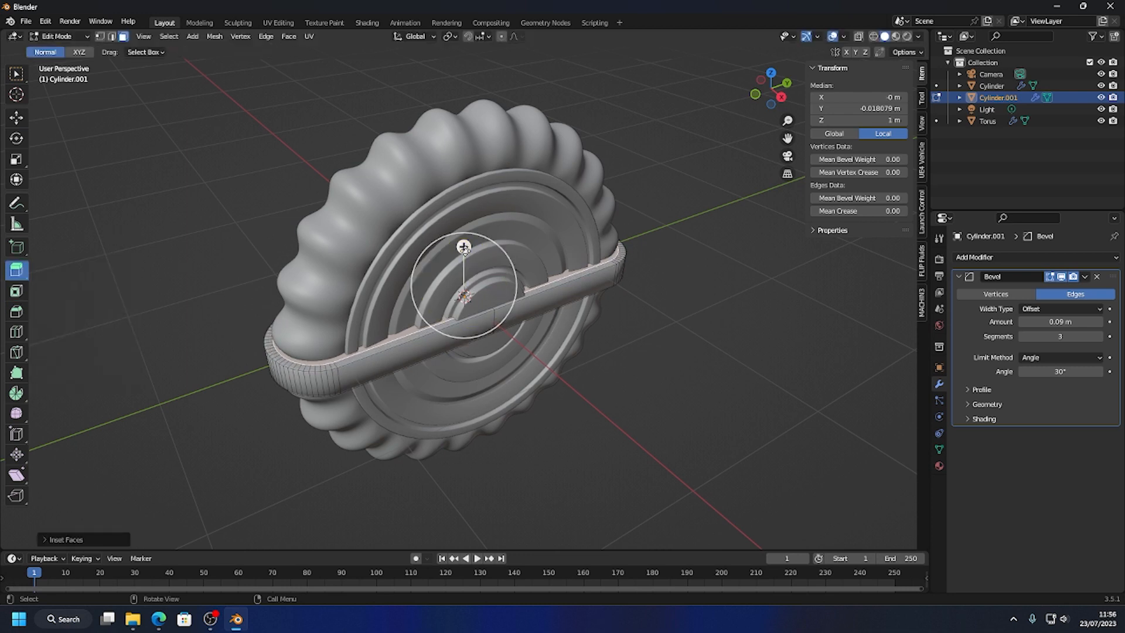
left_click_drag(464, 247, 469, 259)
key("Tab")
key("alt+a")
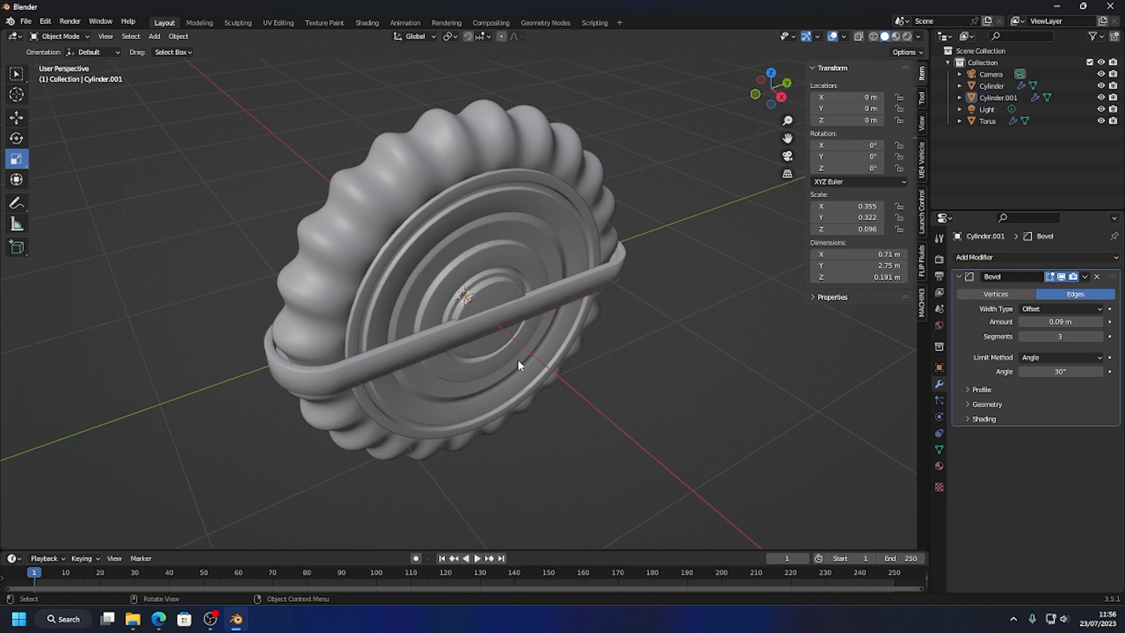
- In Edit Mode, add a horizontal loop cut around the middle of the band's outer side
middle_click_drag(517, 360, 364, 394)
scroll(346, 363, "up", 3)
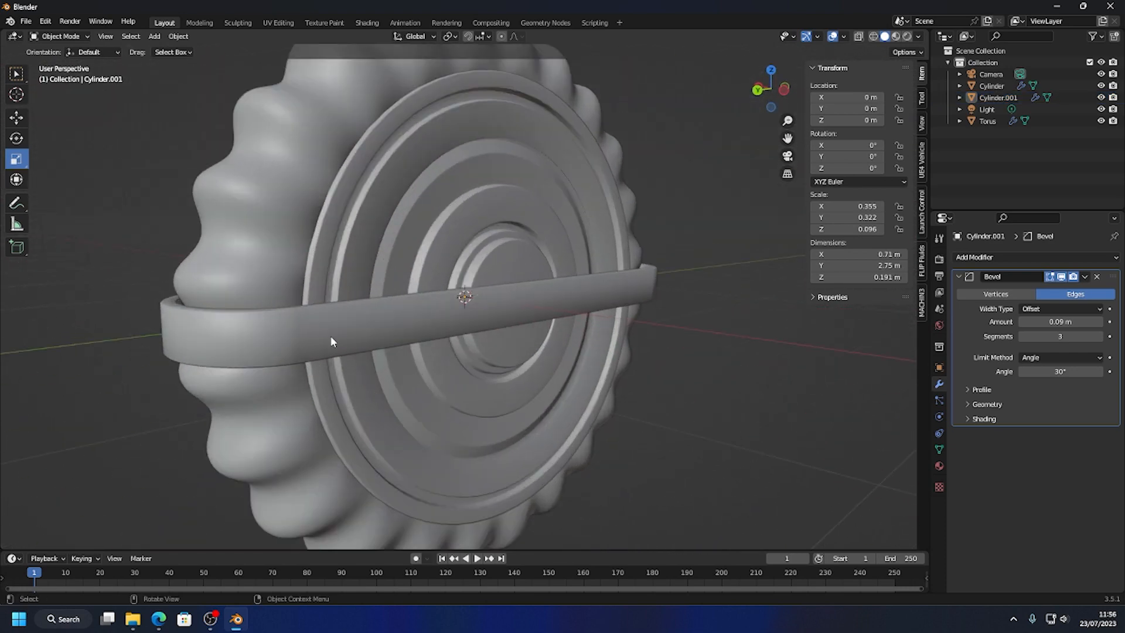
left_click(260, 350)
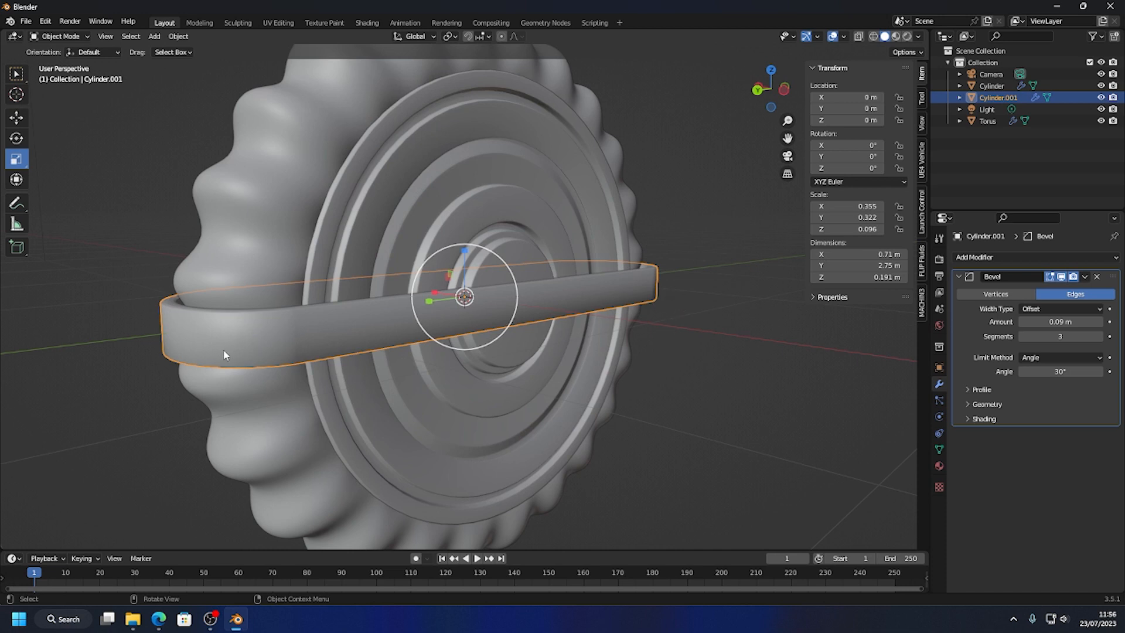
left_click(73, 35)
left_click(69, 62)
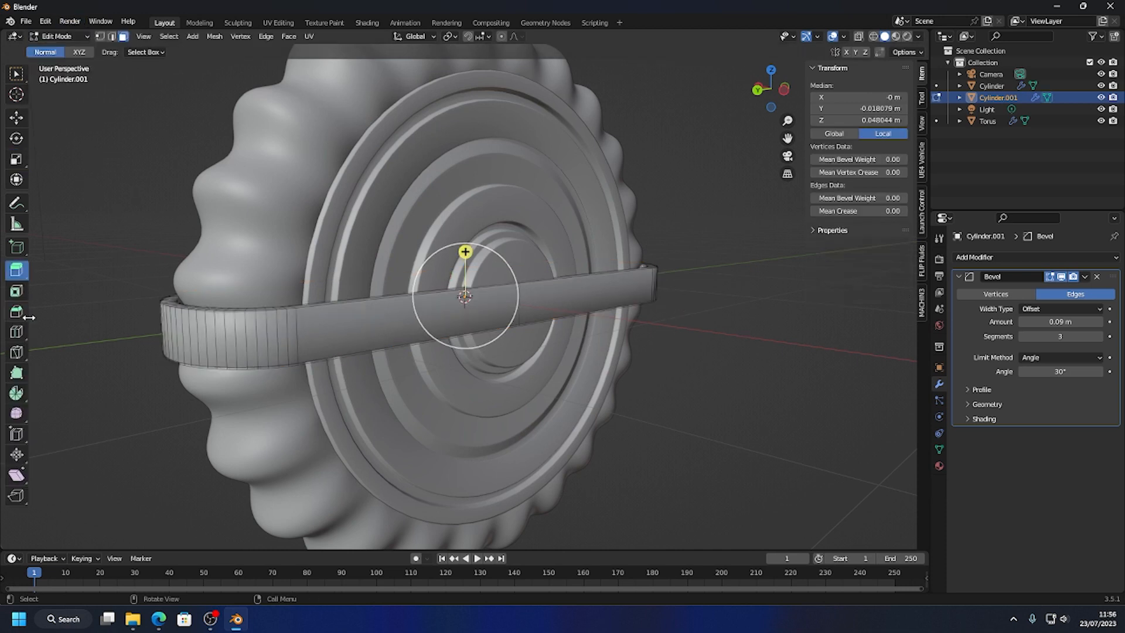
left_click(17, 332)
left_click(301, 338)
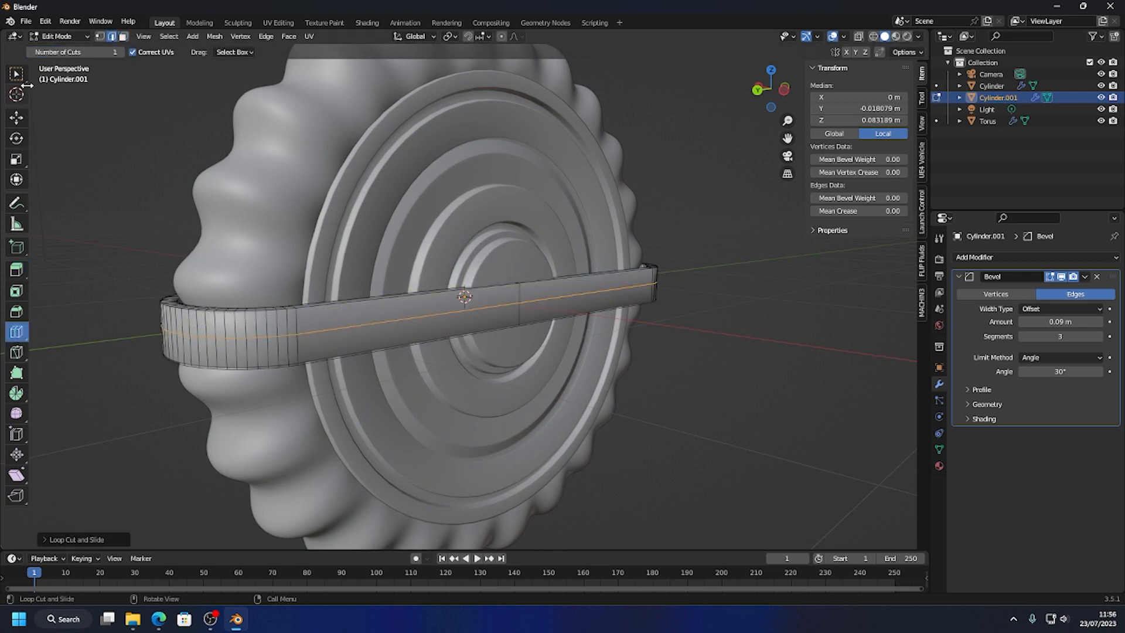
- Bevel the band's middle edge loop with a width of about 0.172 m and 1 segment
left_click(17, 118)
right_click(323, 332)
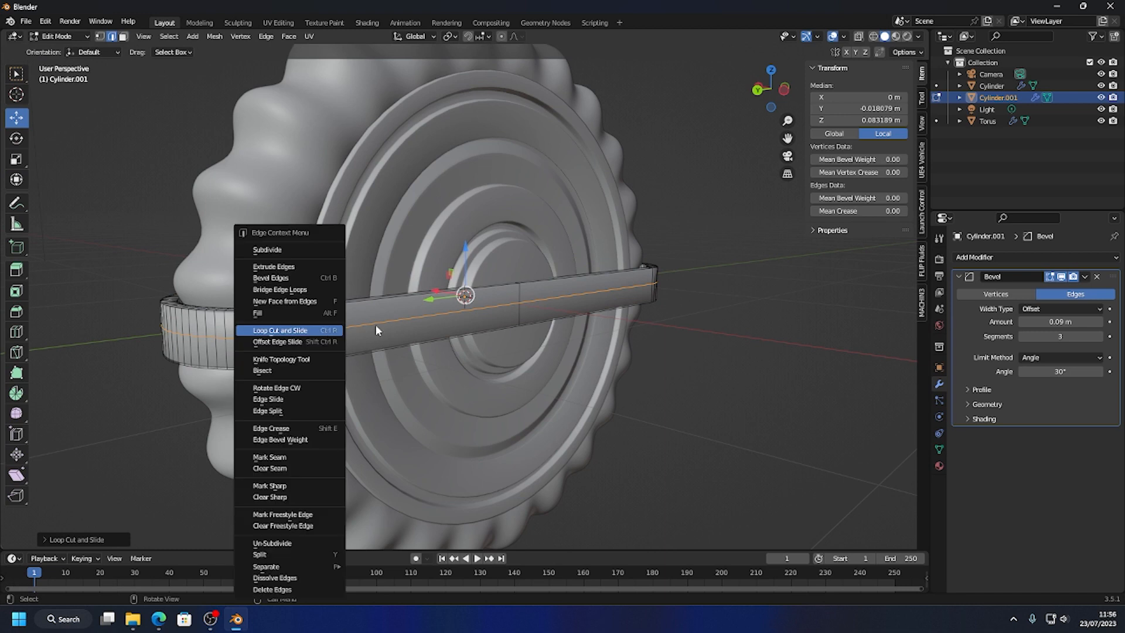
left_click(285, 279)
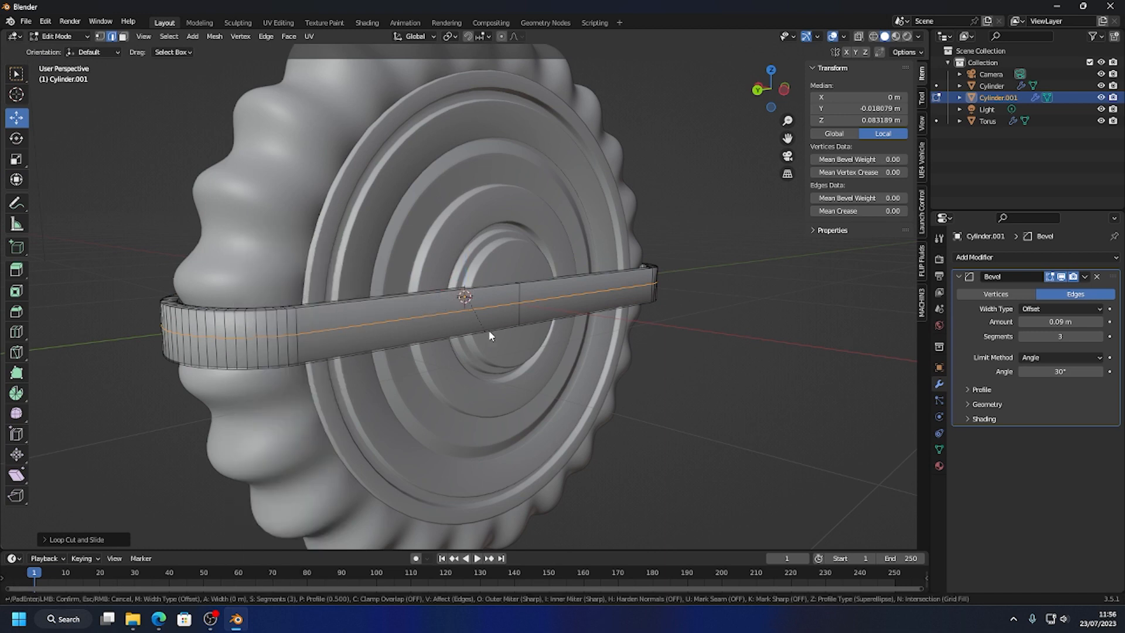
left_click(661, 307)
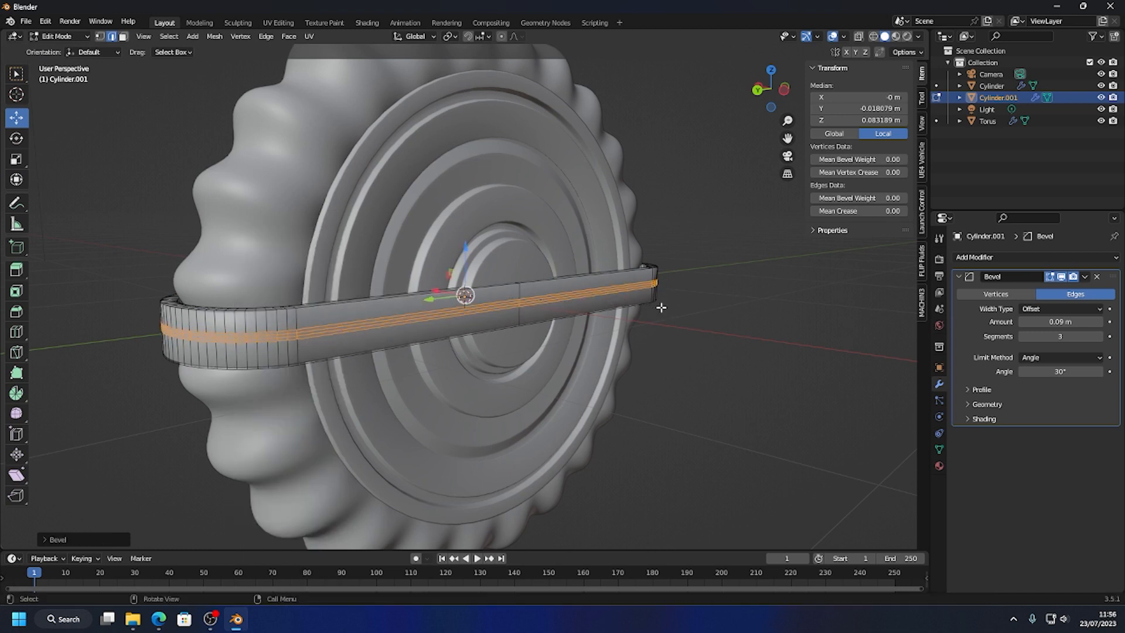
left_click(44, 537)
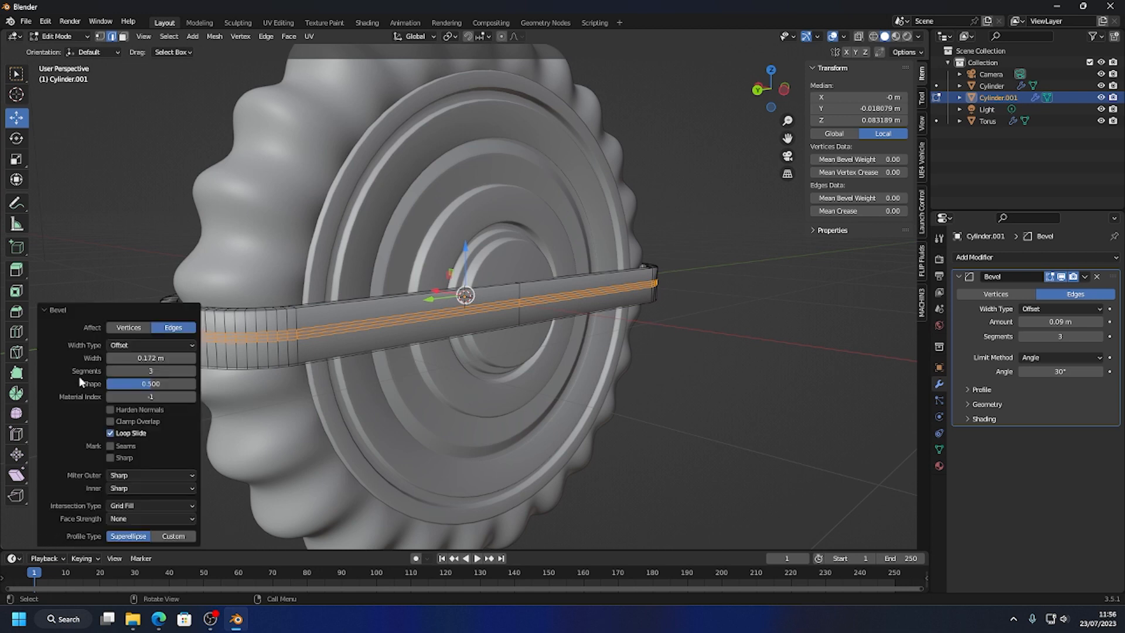
left_click(112, 370)
left_click(110, 371)
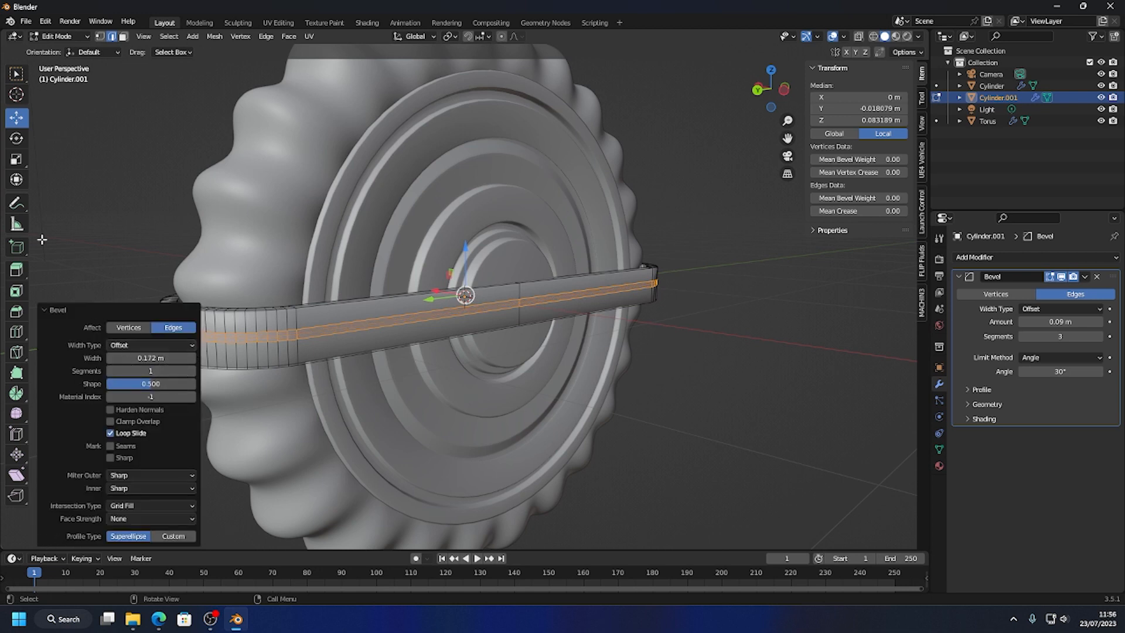
- Extrude the band's bevelled middle strip slightly inward to form a groove, then return to Object Mode and deselect the band
left_click(42, 309)
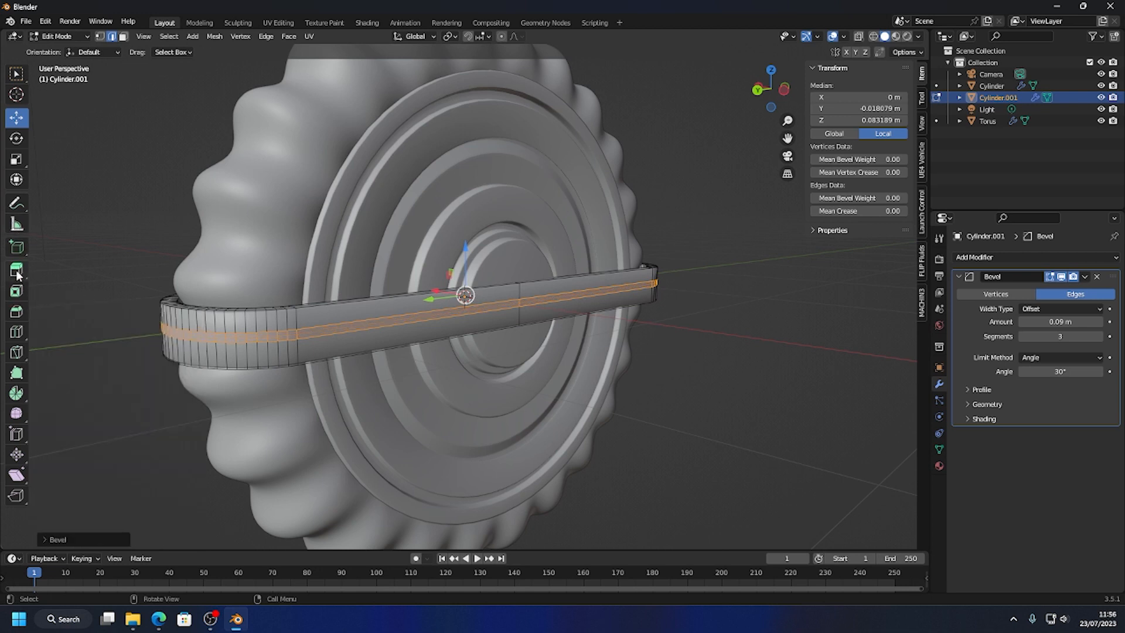
left_click_drag(17, 270, 74, 324)
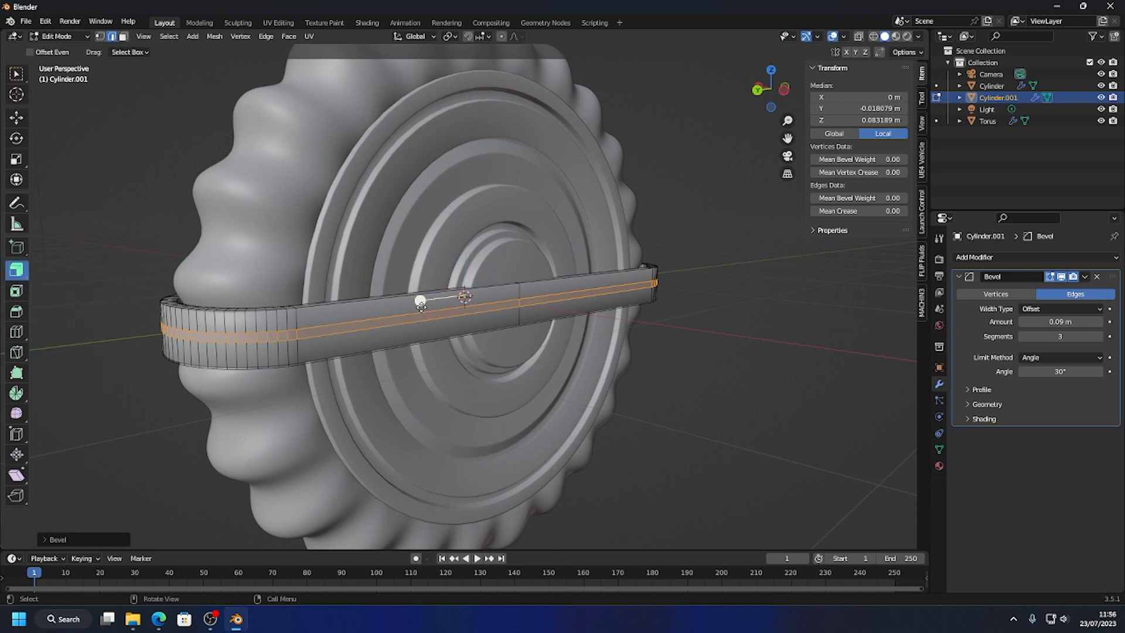
left_click_drag(420, 303, 414, 309)
key("Tab")
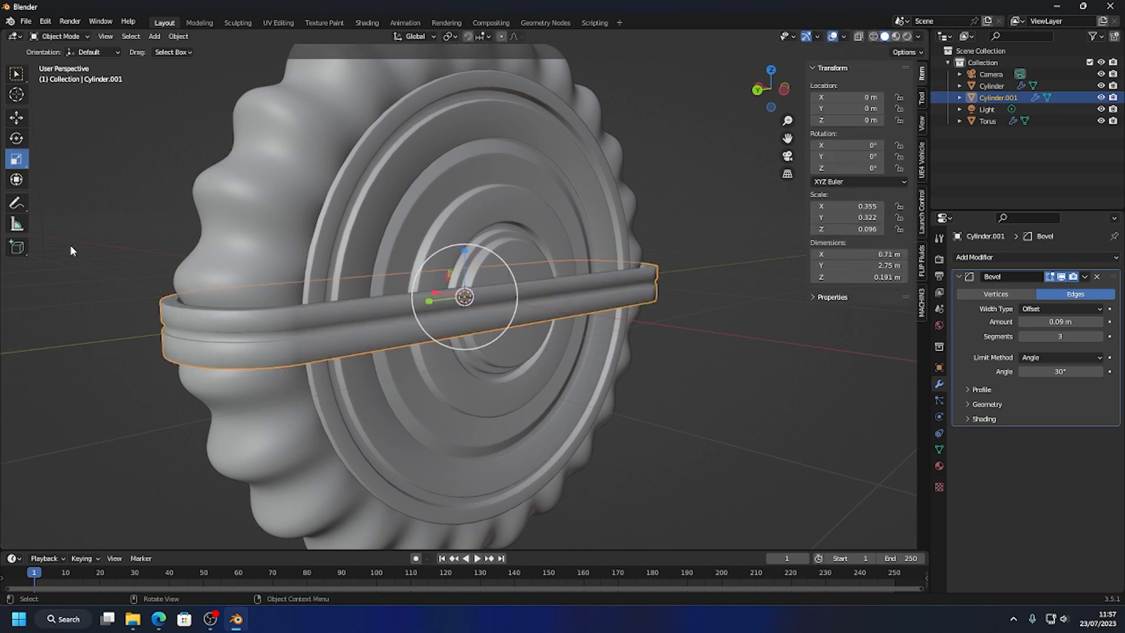
key("alt+a")
middle_click_drag(364, 336, 441, 360)
scroll(440, 361, "up", 2)
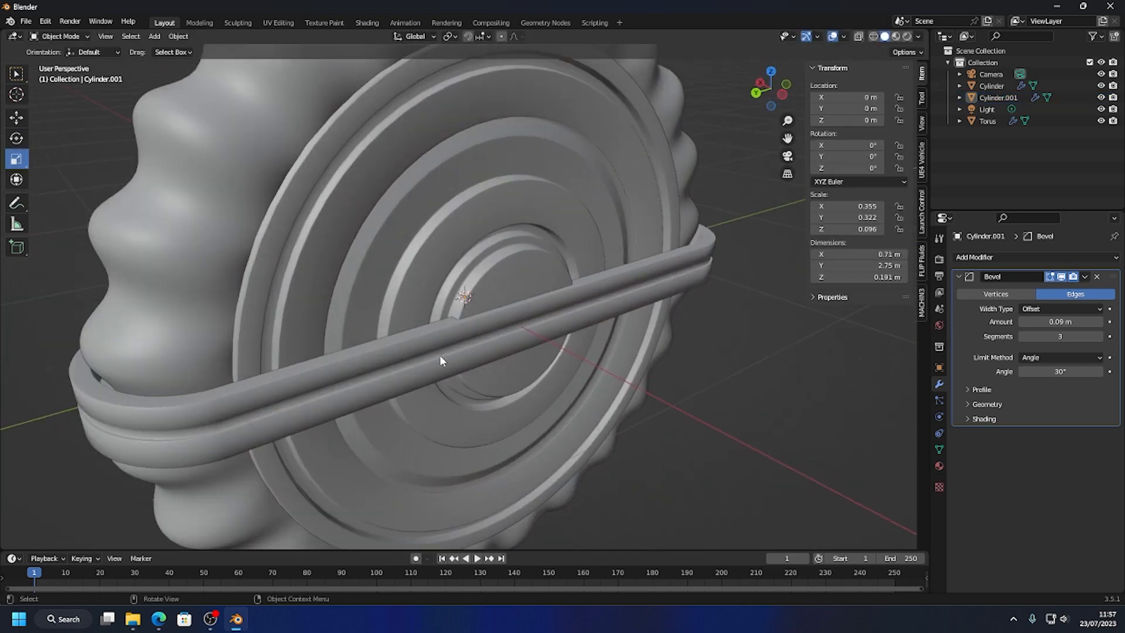
scroll(475, 368, "down", 1)
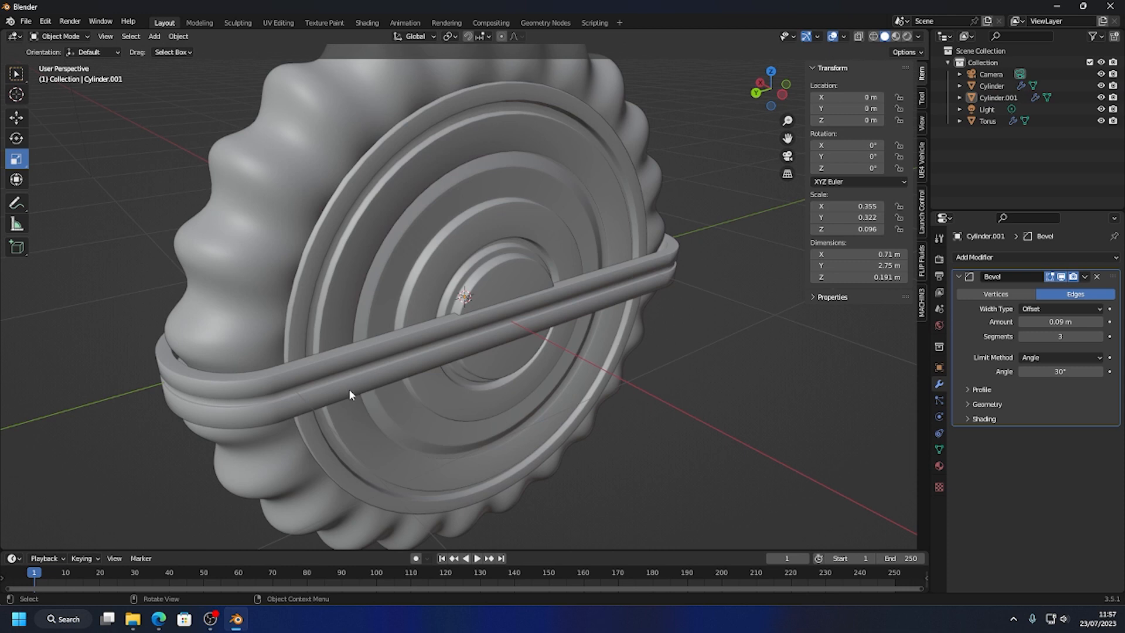
scroll(552, 372, "down", 2)
- Stretch the hub cylinder along the global X axis to a thickness of about 0.724 m, then deselect it
left_click(451, 298)
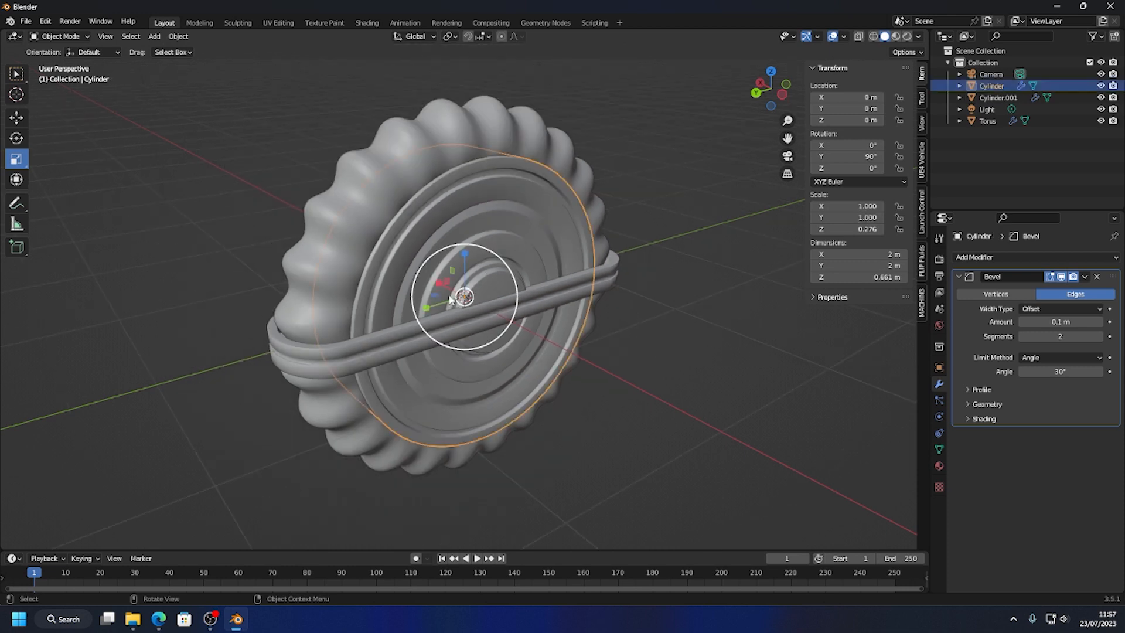
middle_click_drag(450, 299, 424, 298)
left_click_drag(419, 290, 413, 289)
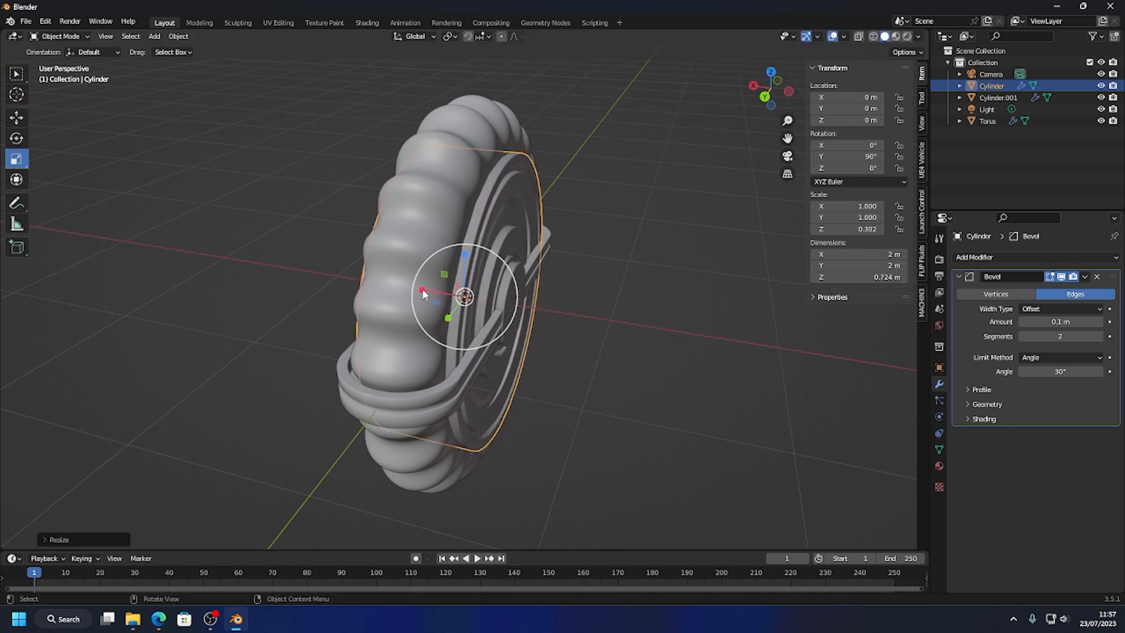
left_click(574, 331)
middle_click_drag(574, 331, 484, 321)
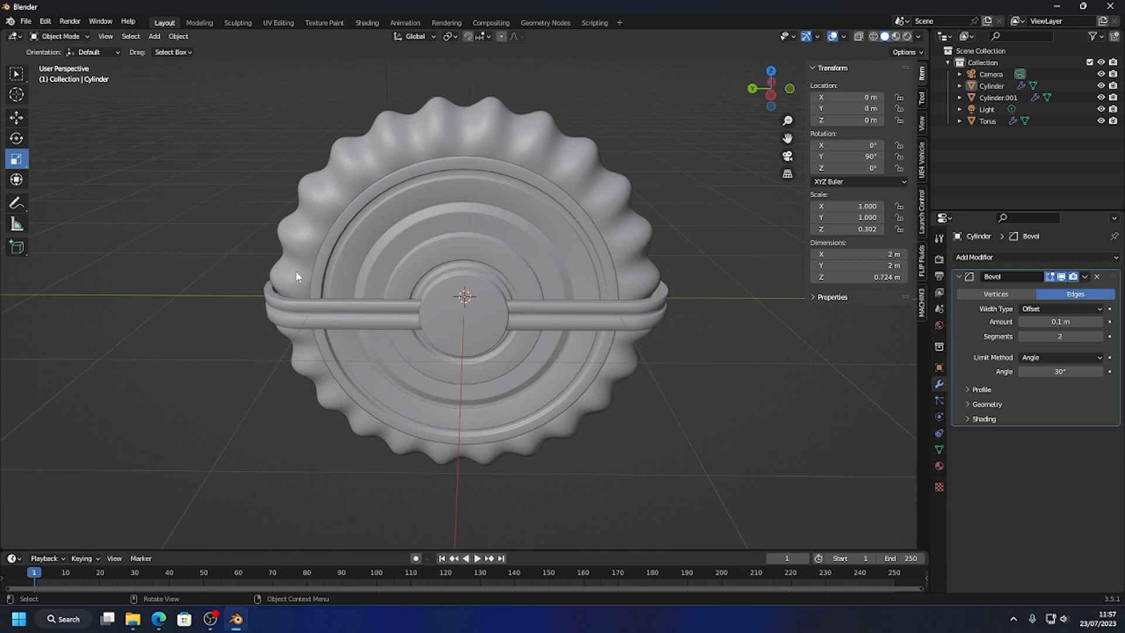
middle_click_drag(296, 276, 341, 306)
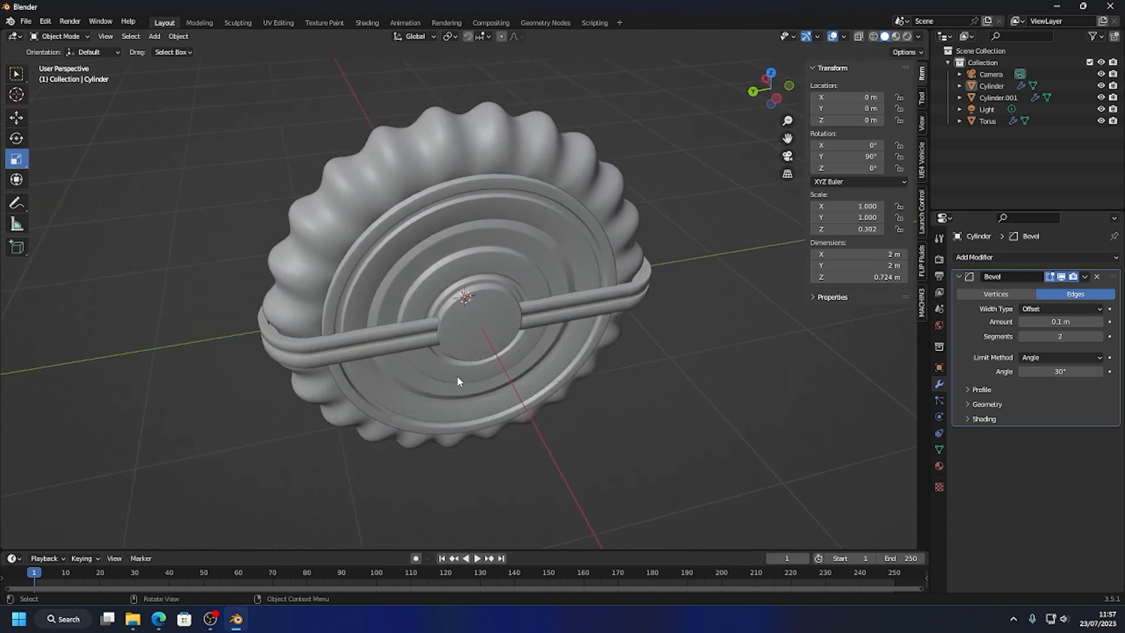
middle_click_drag(621, 353, 432, 295)
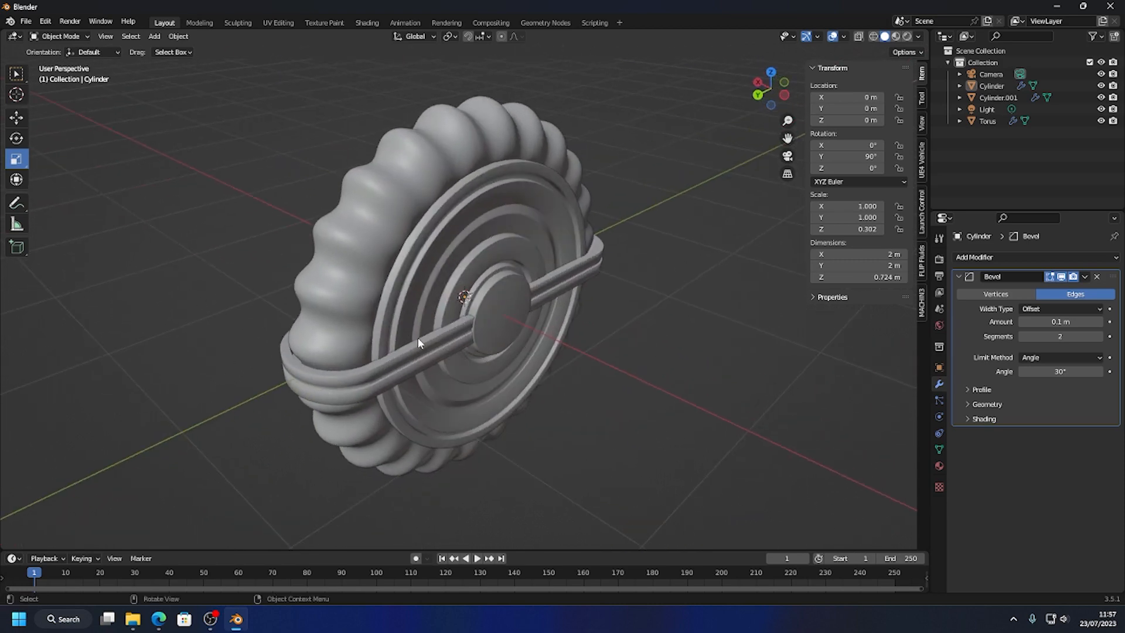
- Add a plane mesh as a ground surface and scale it up uniformly to about 18 m square
middle_click_drag(497, 379, 543, 274)
left_click(154, 37)
mouse_move(176, 48)
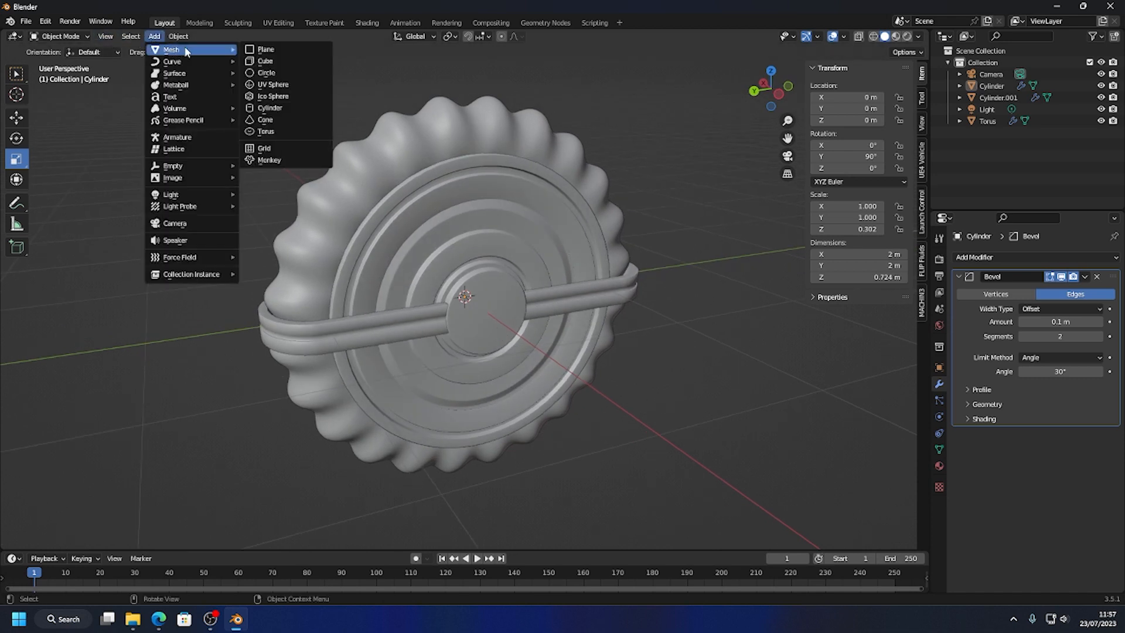
left_click(264, 51)
key("s")
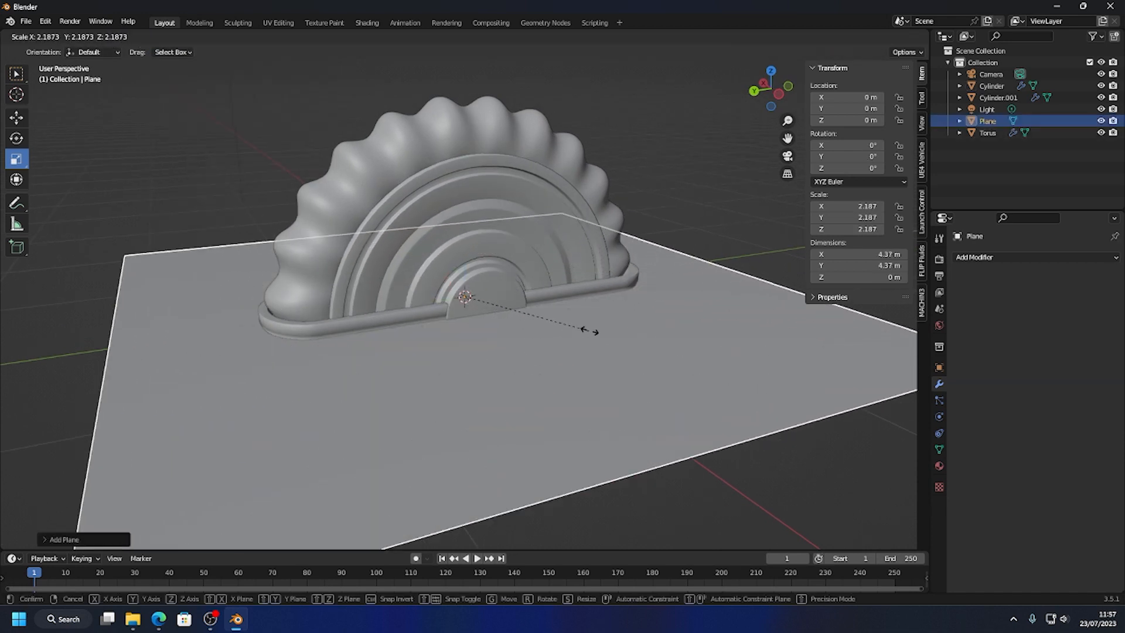
left_click(70, 302)
- Lower the ground plane to a Z location of about -0.069 m, near the band's underside, and deselect it
left_click(17, 118)
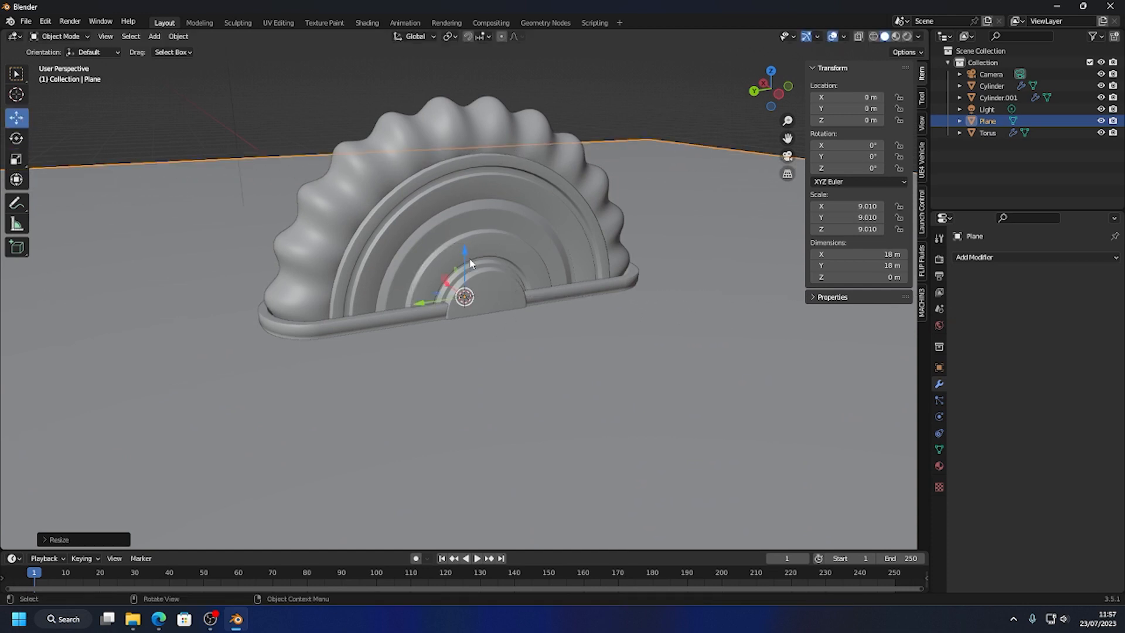
left_click_drag(471, 263, 474, 261)
left_click(668, 125)
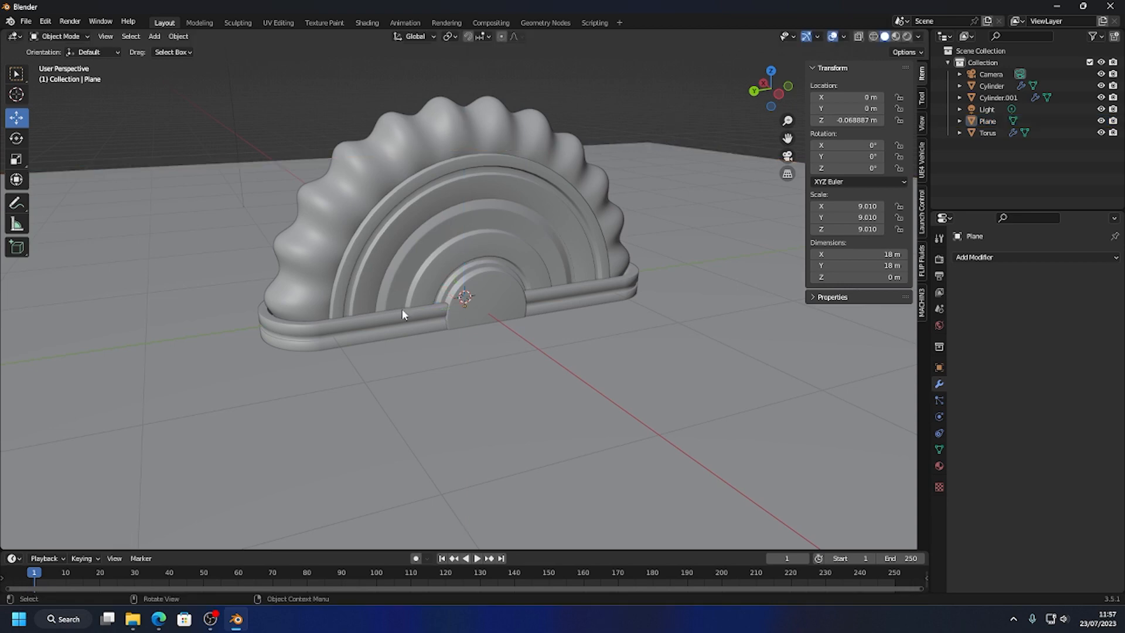
- Try deleting all faces in the lower half of the ridged tyre, selecting them in Edit Mode from the side view with X-ray
middle_click_drag(402, 309, 444, 338)
middle_click_drag(468, 403, 481, 325)
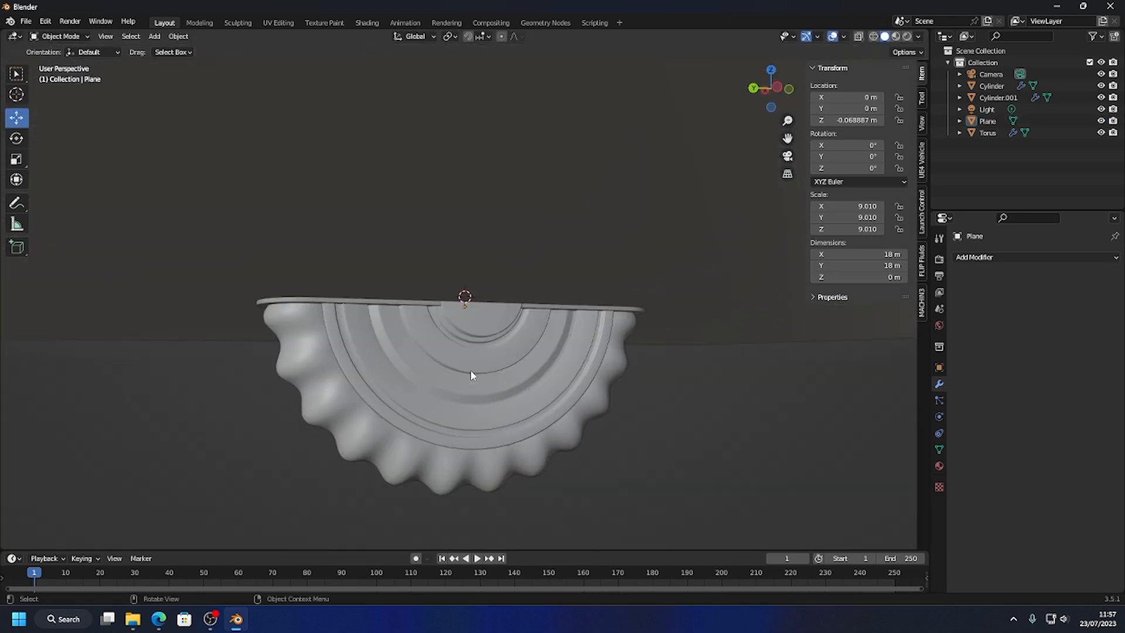
middle_click_drag(474, 375, 448, 317)
left_click(448, 233)
key("Tab")
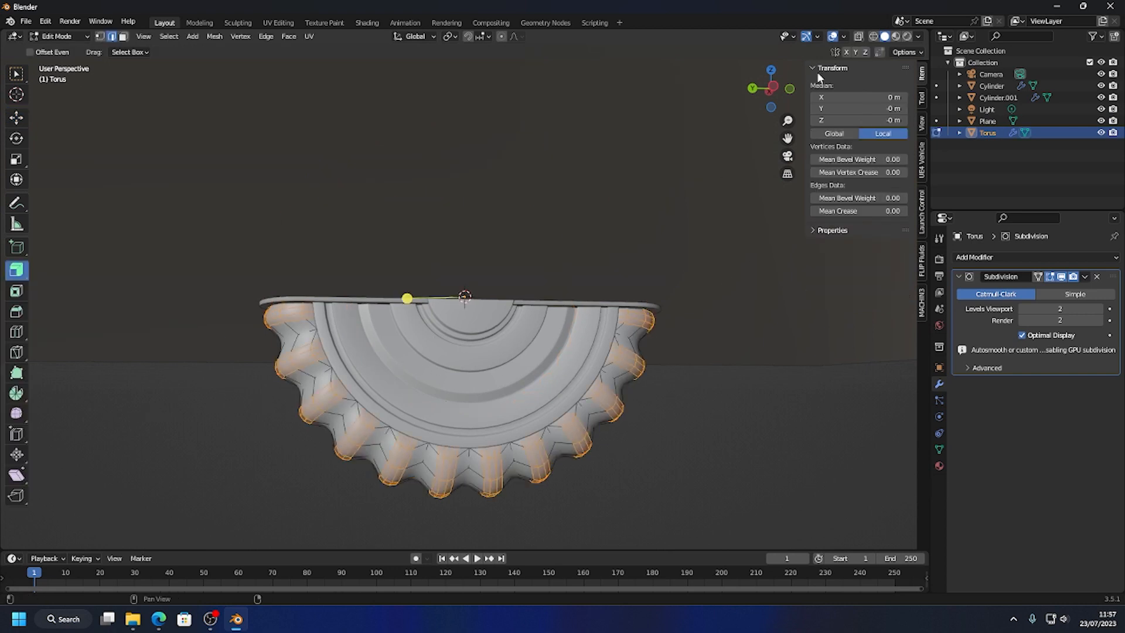
left_click(772, 87)
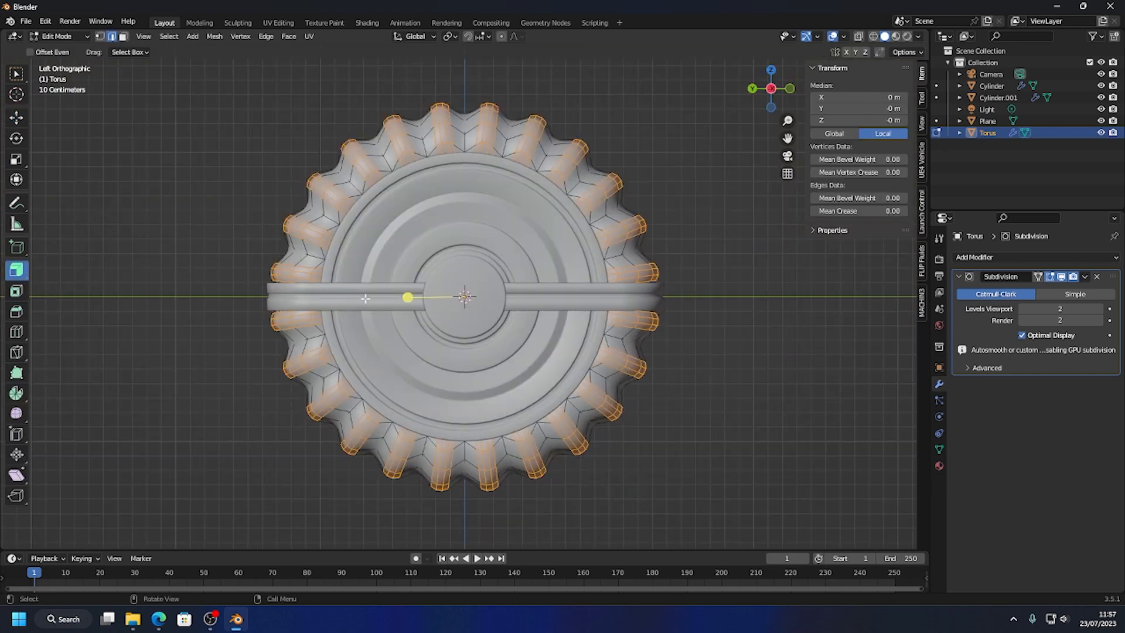
scroll(365, 299, "down", 1)
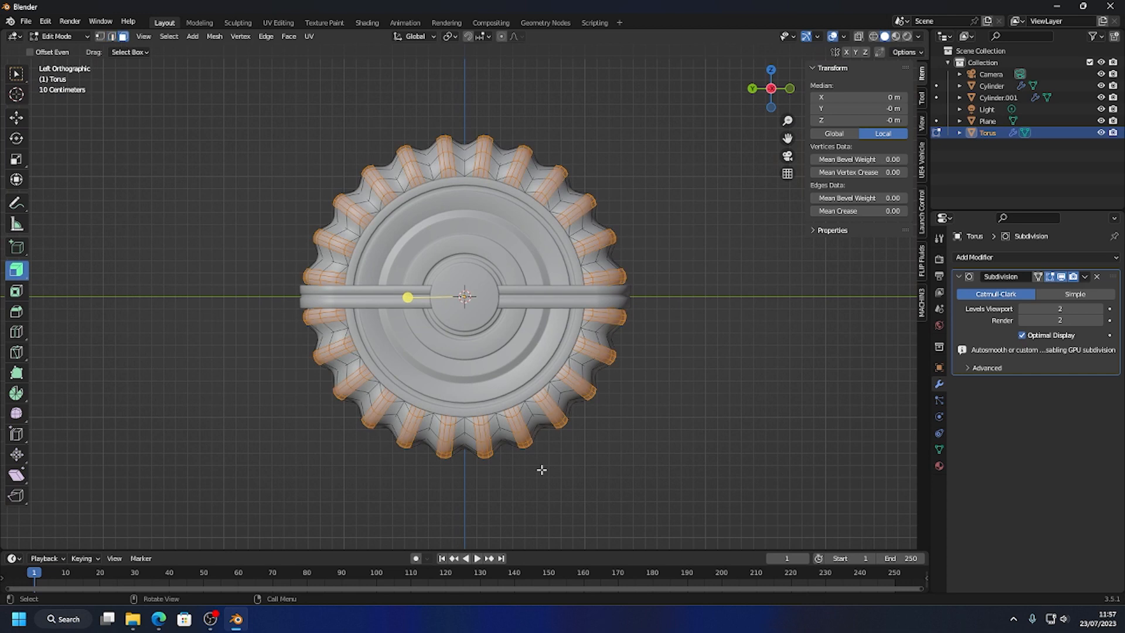
left_click(859, 36)
left_click(654, 472)
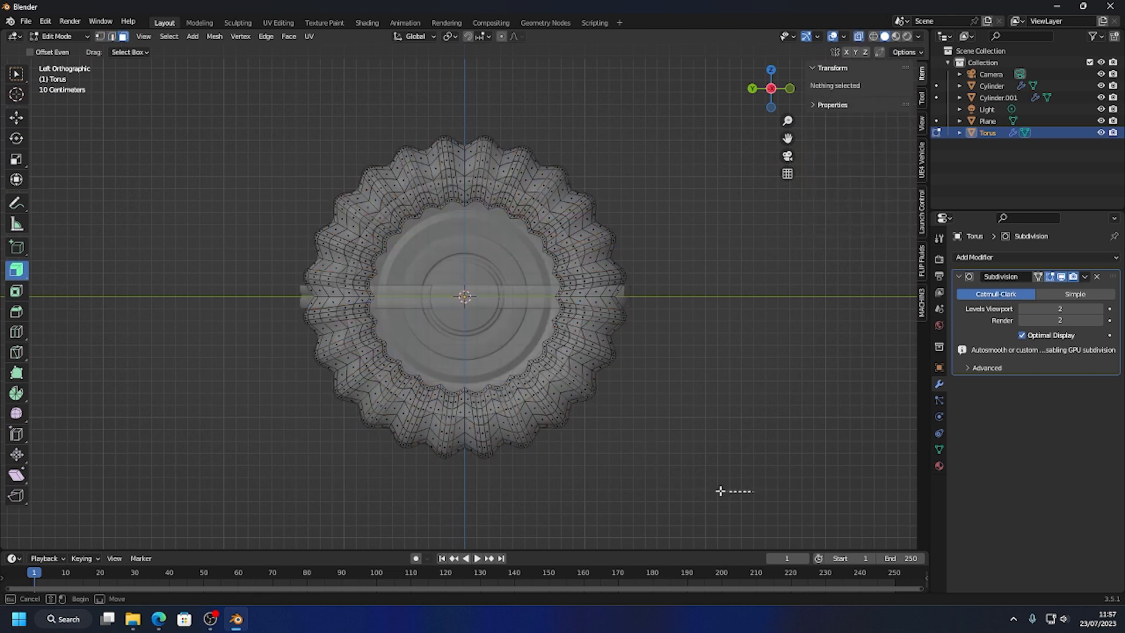
left_click_drag(753, 491, 162, 299)
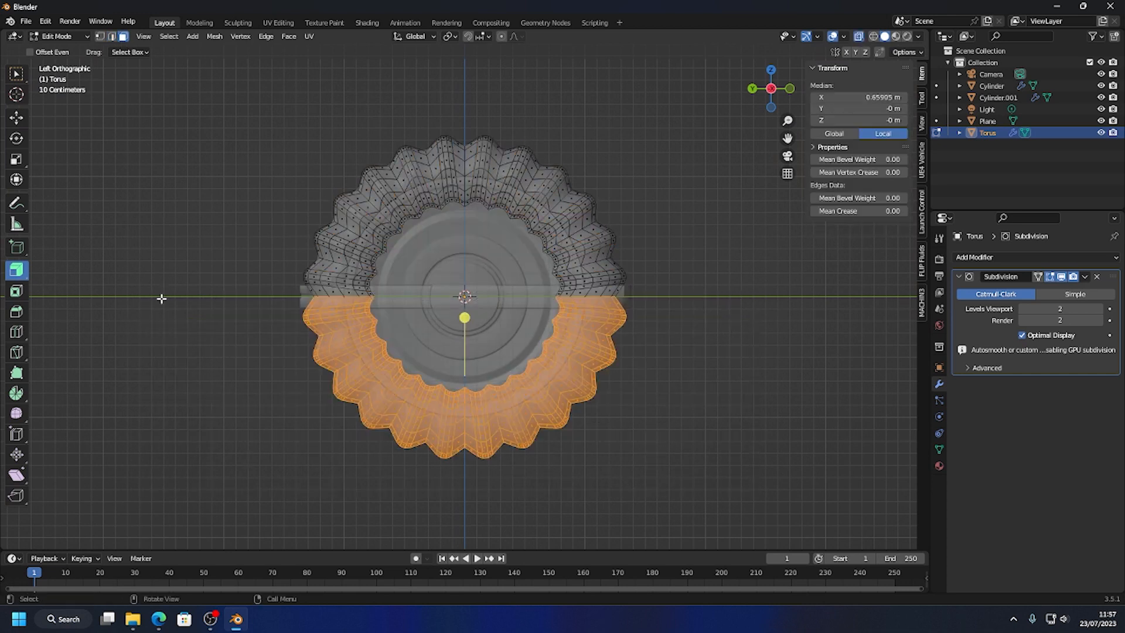
key("x")
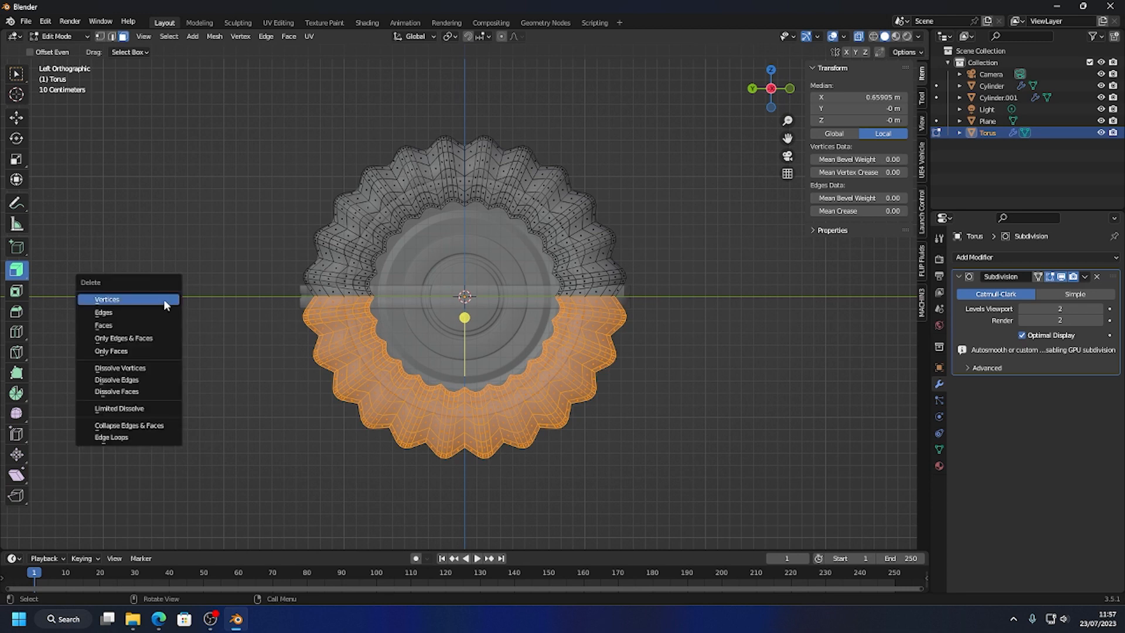
left_click(146, 324)
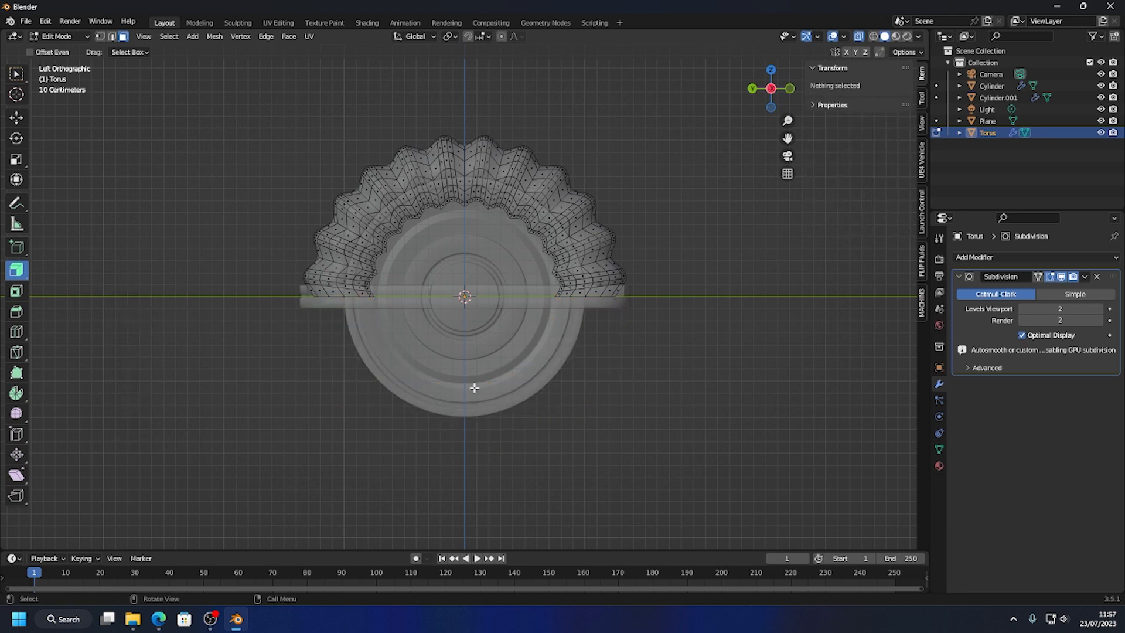
- Undo the deletion of the tyre's lower half and return to Object Mode with X-ray off
key("ctrl+z")
key("Tab")
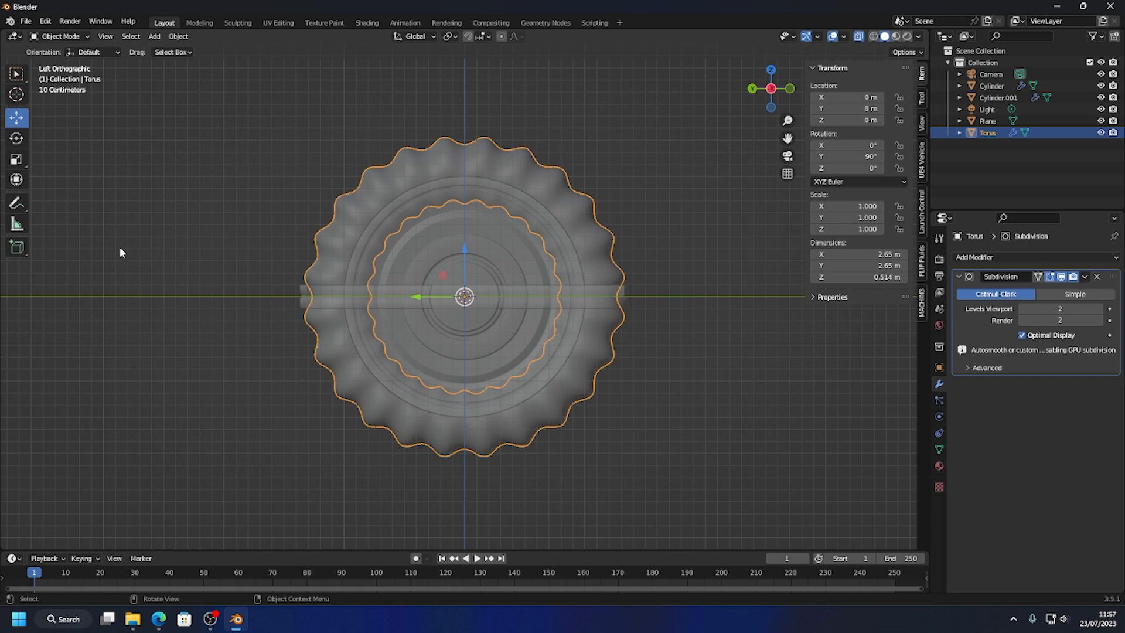
middle_click_drag(23, 96, 223, 206)
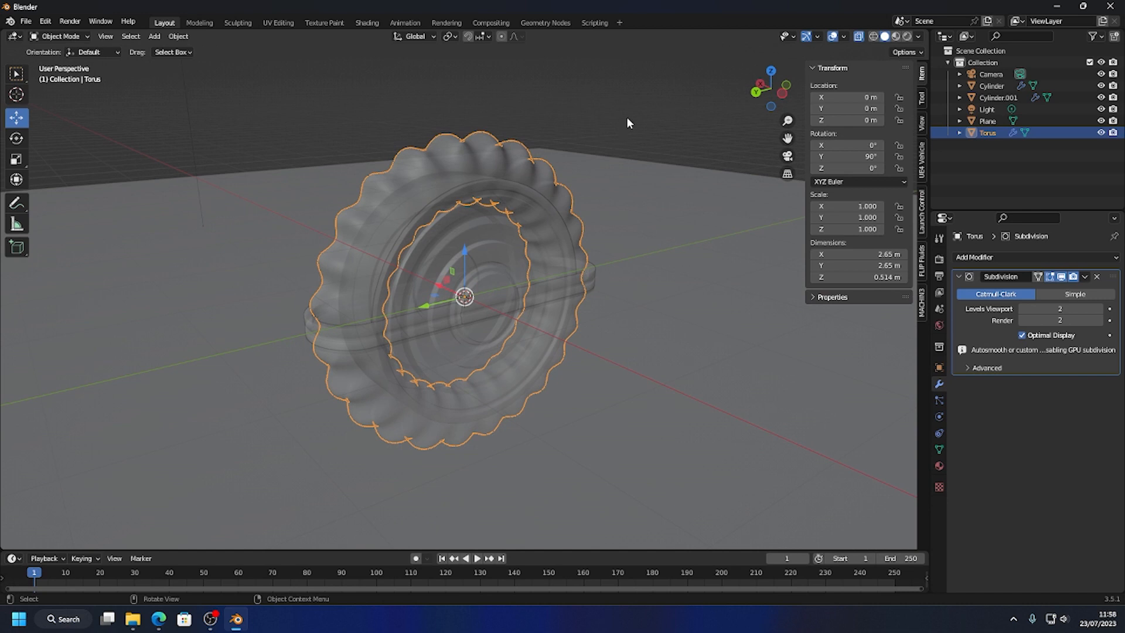
left_click(859, 37)
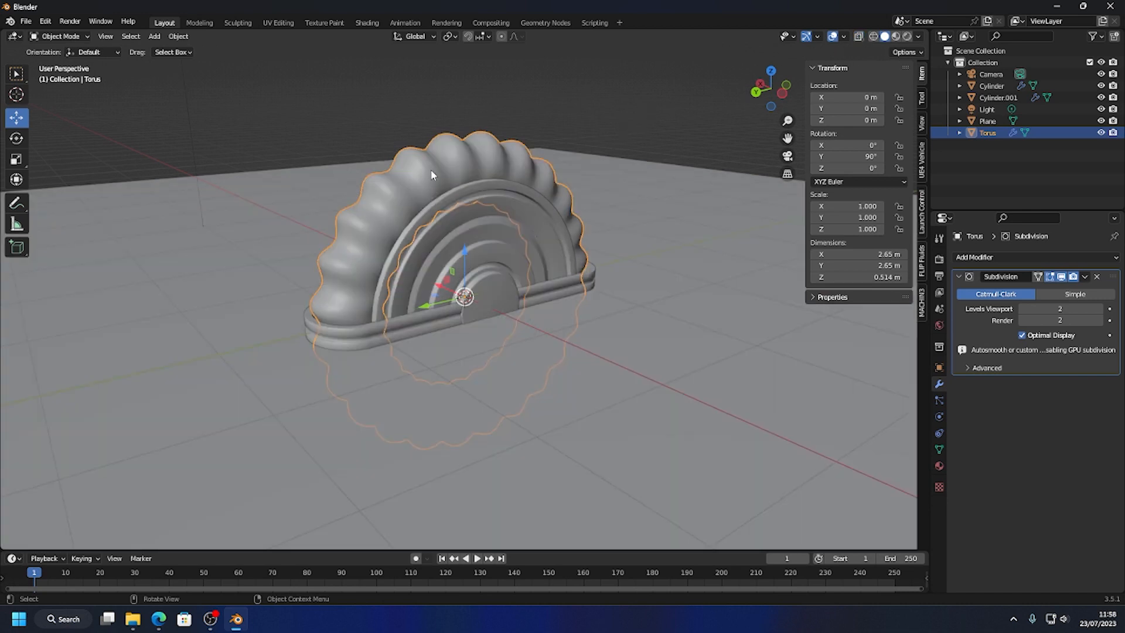
- Rotate the ridged tyre slightly about the global X axis to shift its ridges relative to the band, then deselect it
left_click(17, 138)
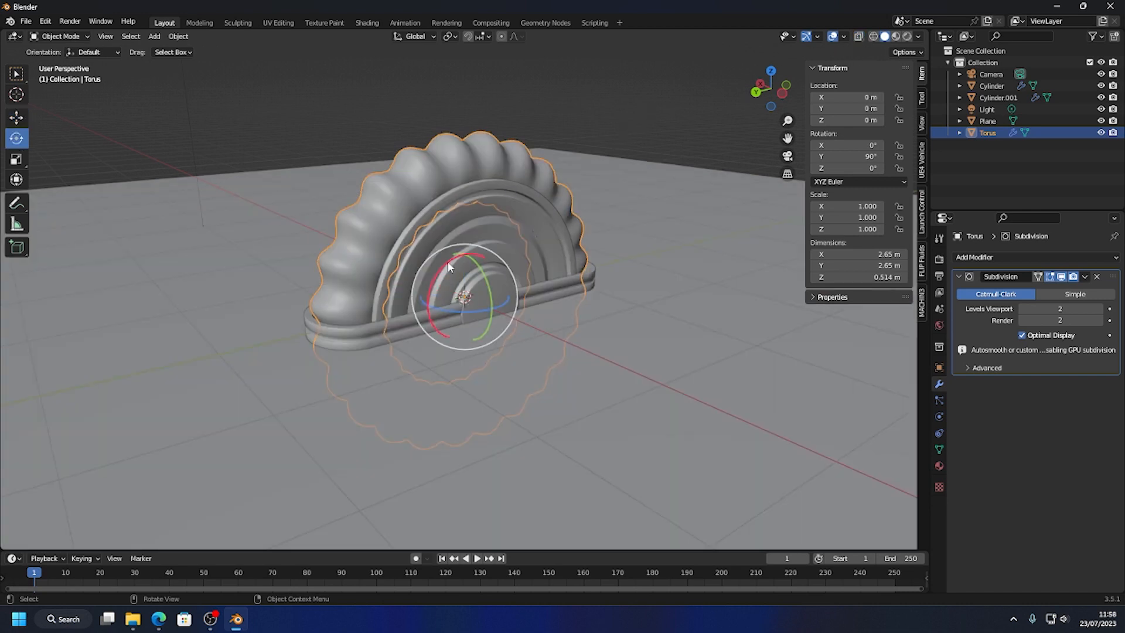
left_click_drag(447, 262, 615, 166)
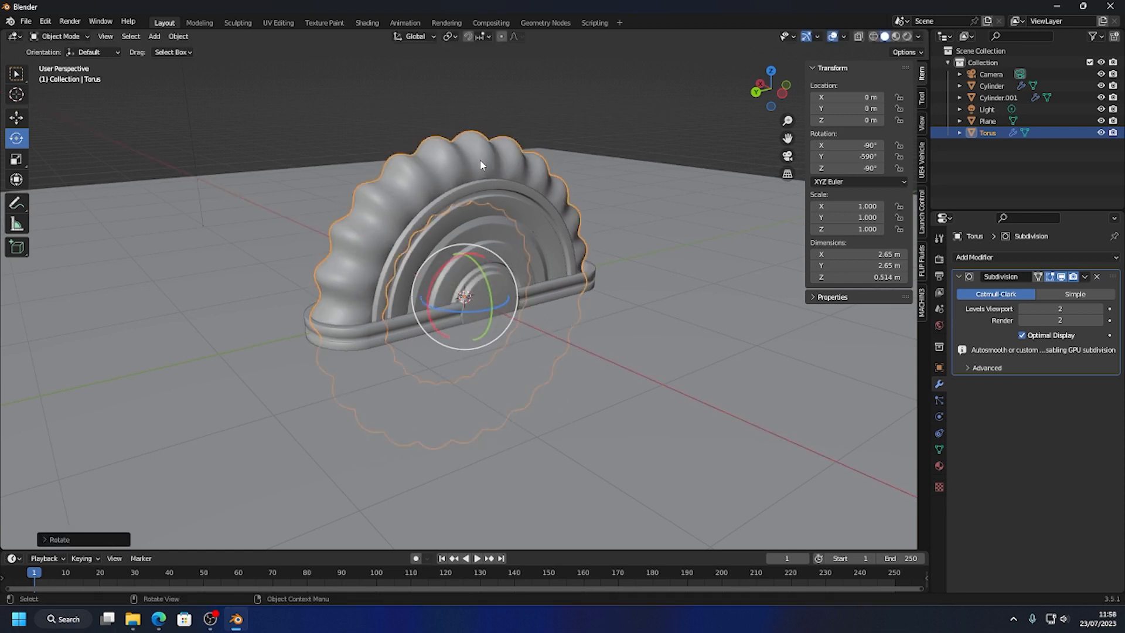
middle_click_drag(481, 166, 501, 244)
left_click(462, 341)
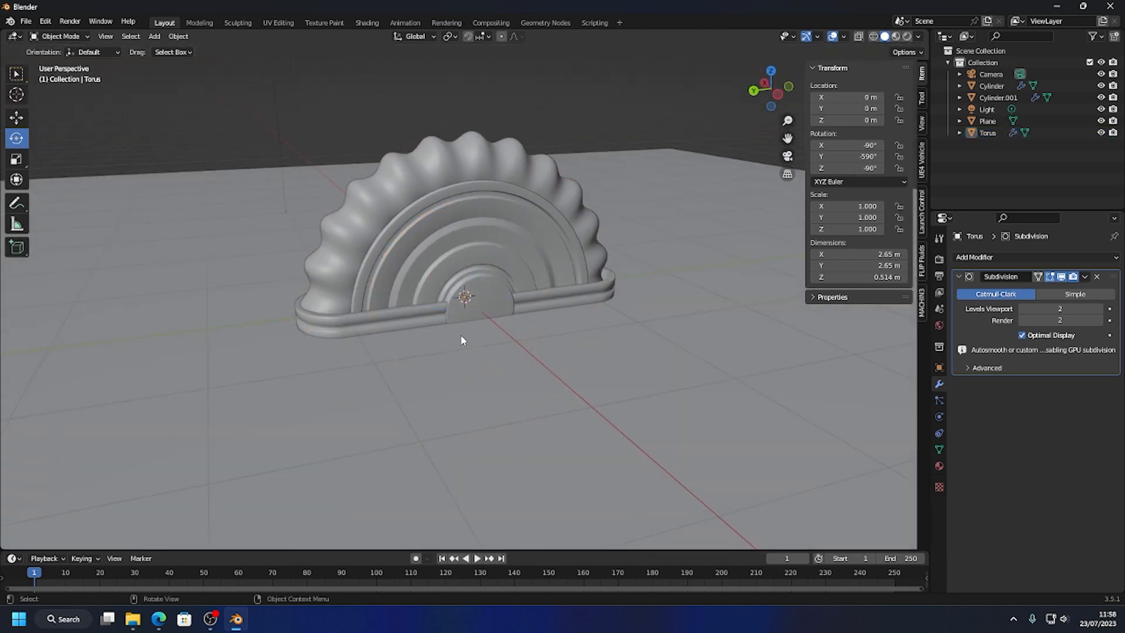
- Switch the viewport to Rendered shading and disable Scene World lighting
middle_click_drag(462, 340, 503, 253)
middle_click_drag(545, 270, 554, 278)
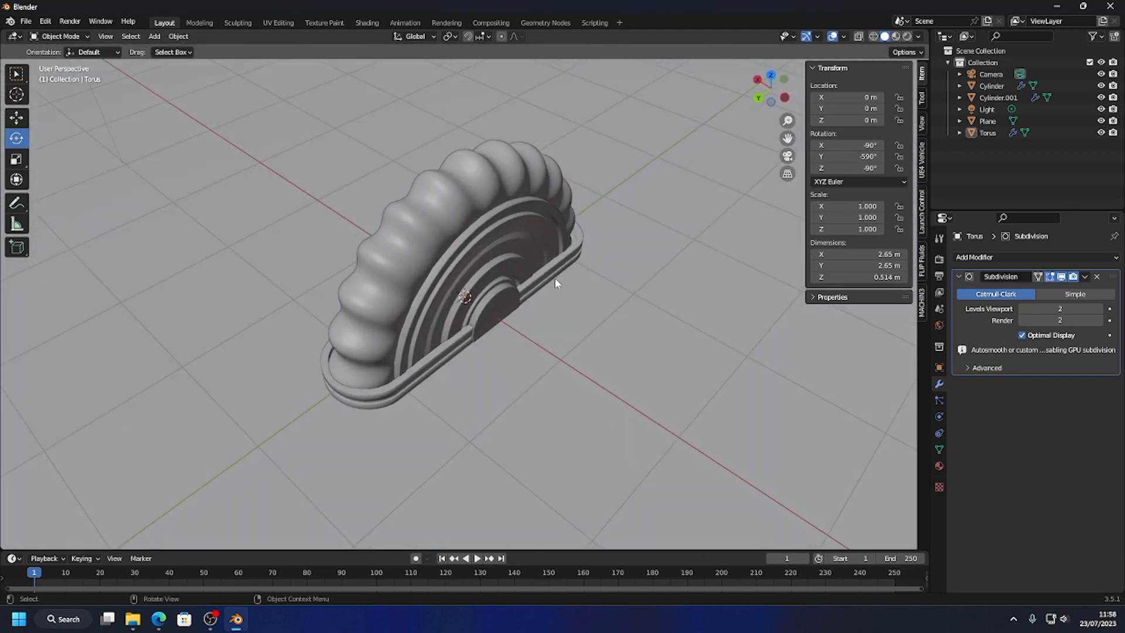
left_click(906, 36)
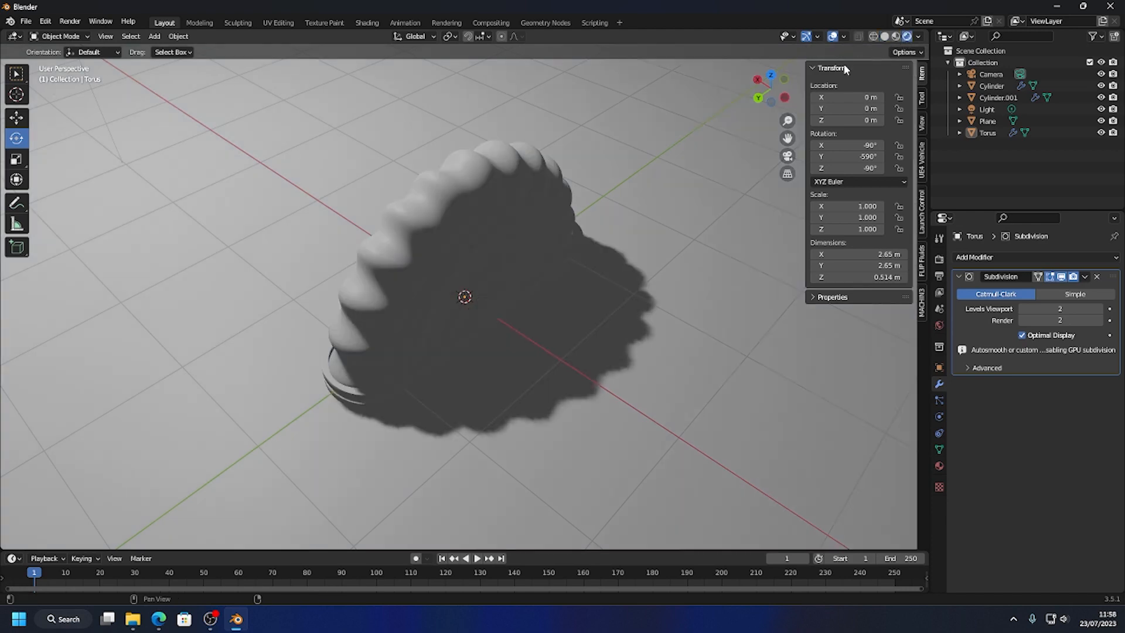
middle_click_drag(375, 186, 301, 237)
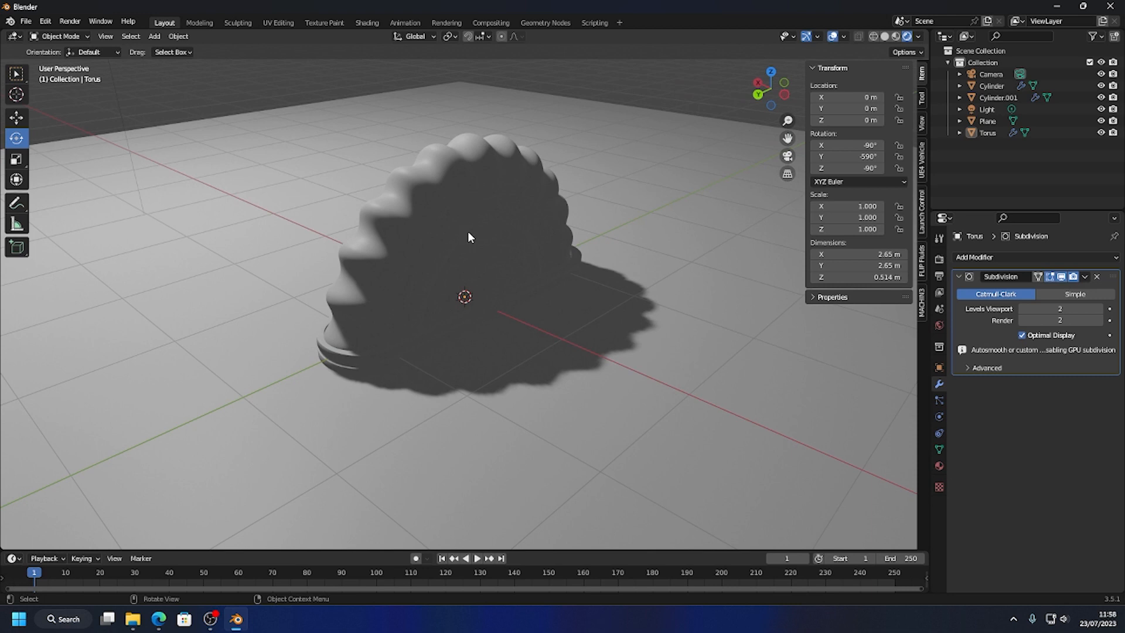
left_click(918, 37)
left_click(852, 108)
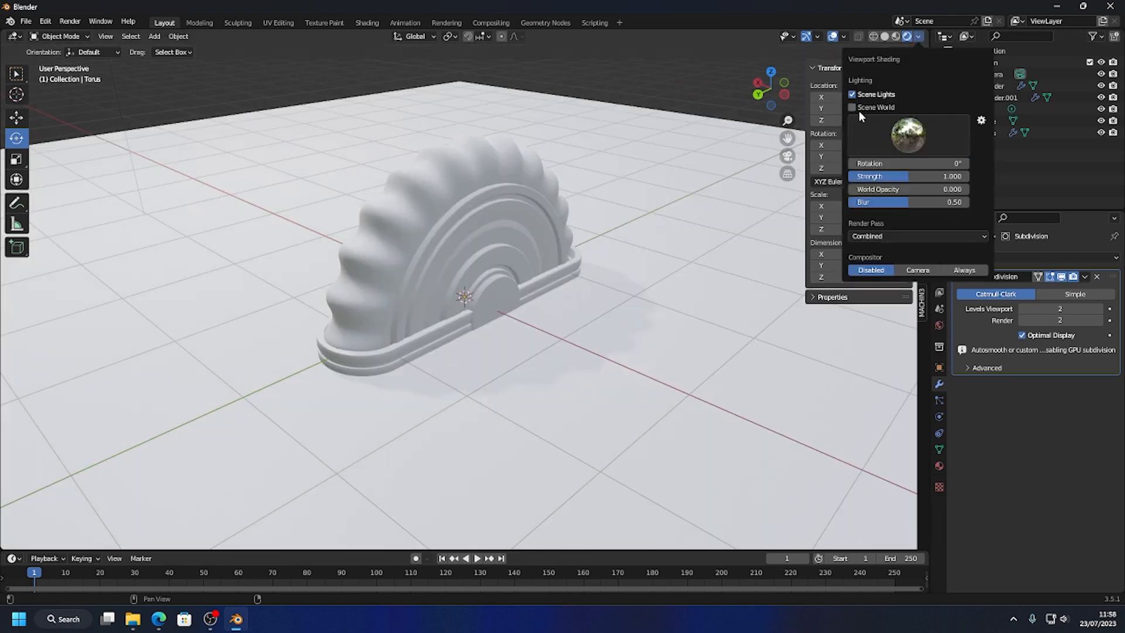
- Choose a warm-toned HDRI environment for the viewport lighting and reduce its strength to about 0.337
left_click(909, 136)
left_click(795, 179)
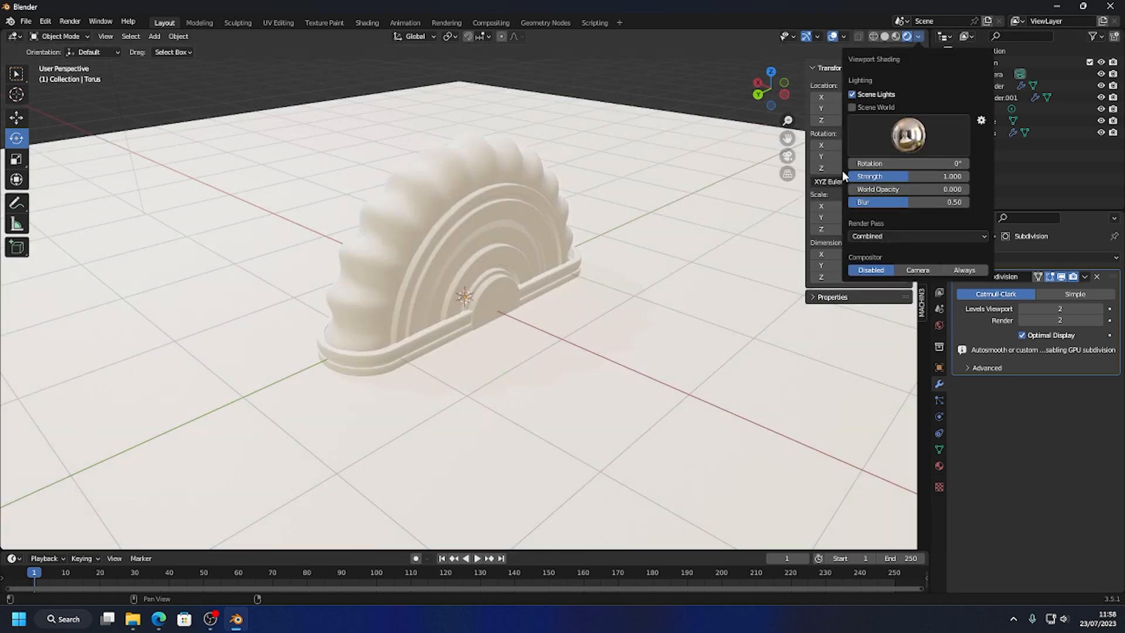
mouse_move(897, 176)
left_mouse_down()
mouse_move(856, 176)
mouse_move(873, 176)
left_mouse_up()
middle_click_drag(556, 211, 561, 239)
left_click(918, 36)
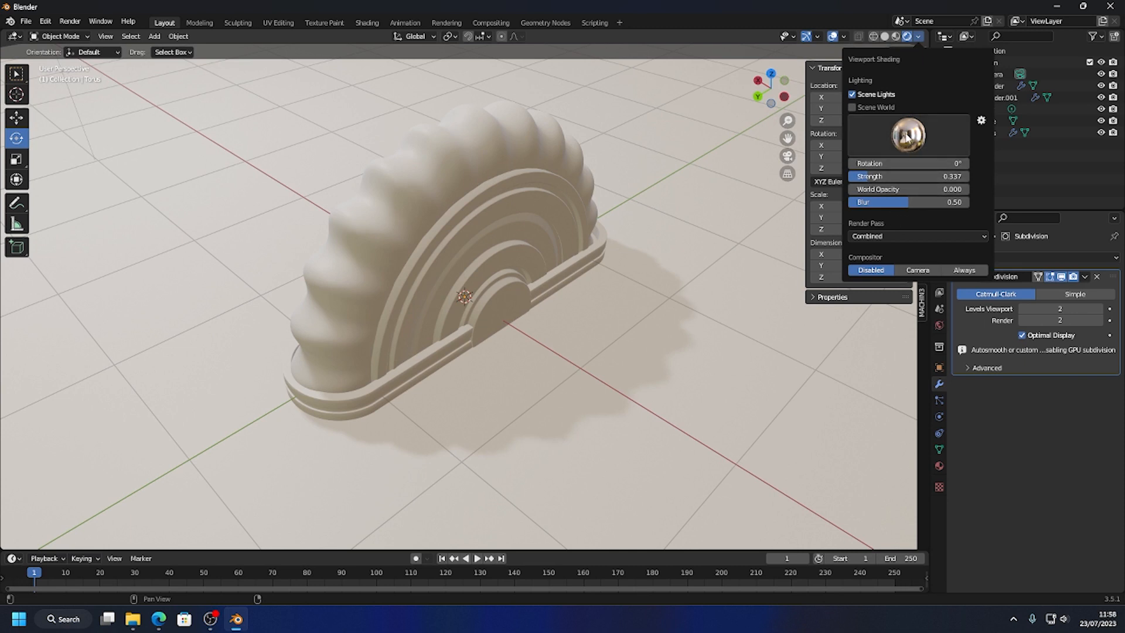
left_click(907, 132)
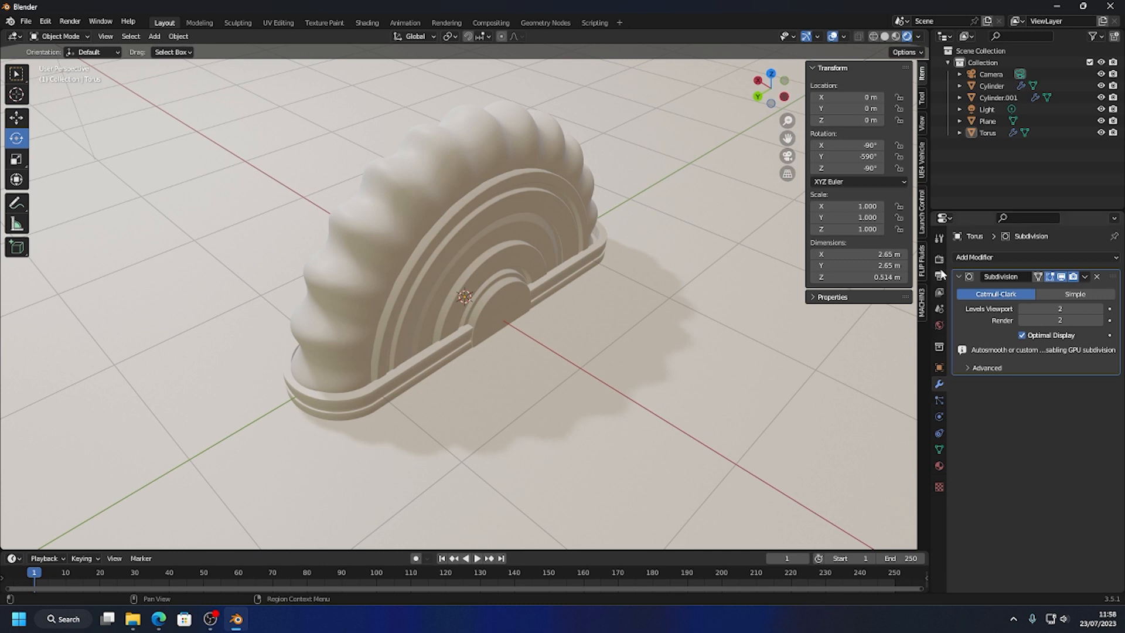
- Enable Ambient Occlusion in the Eevee render settings, try a 1.5 m distance and set it to 1 m
left_click(939, 259)
left_click(967, 339)
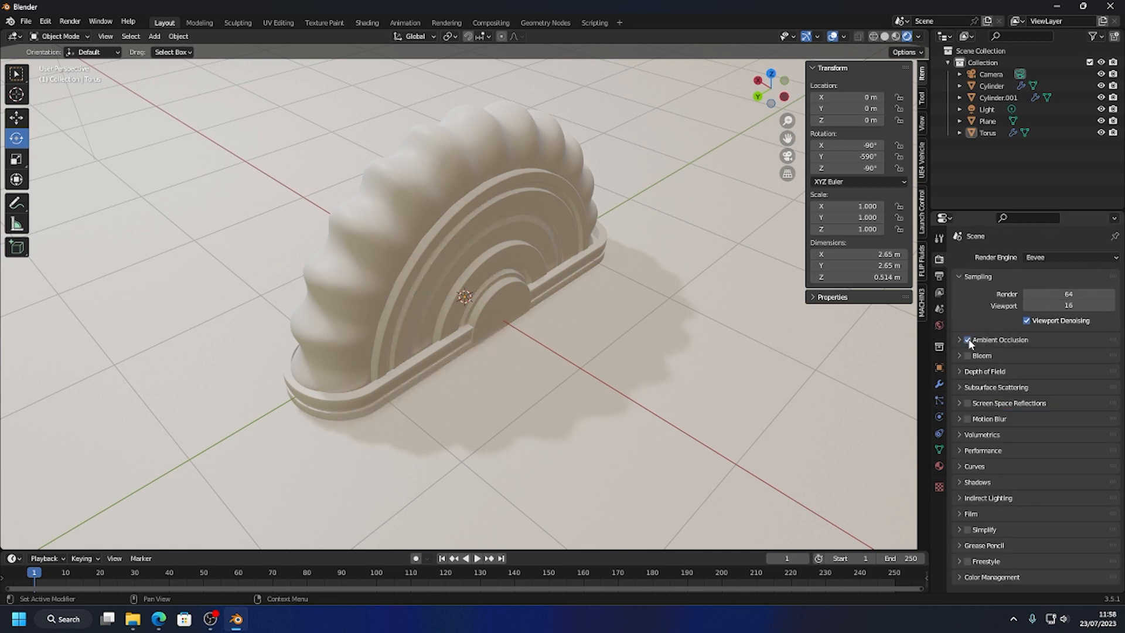
left_click(959, 340)
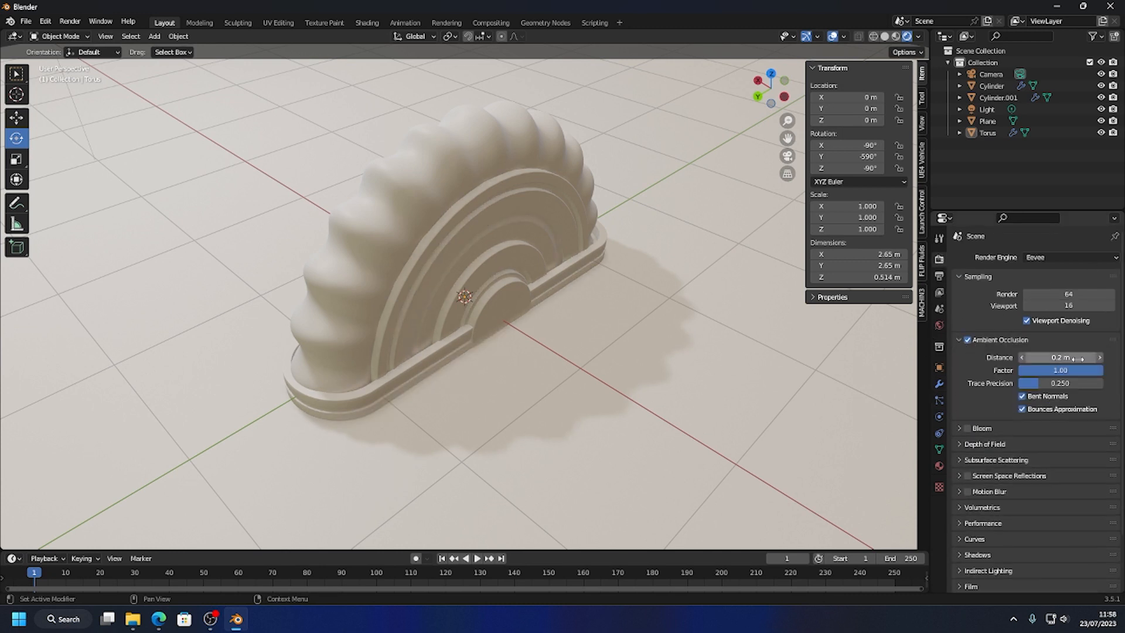
left_click(1064, 356)
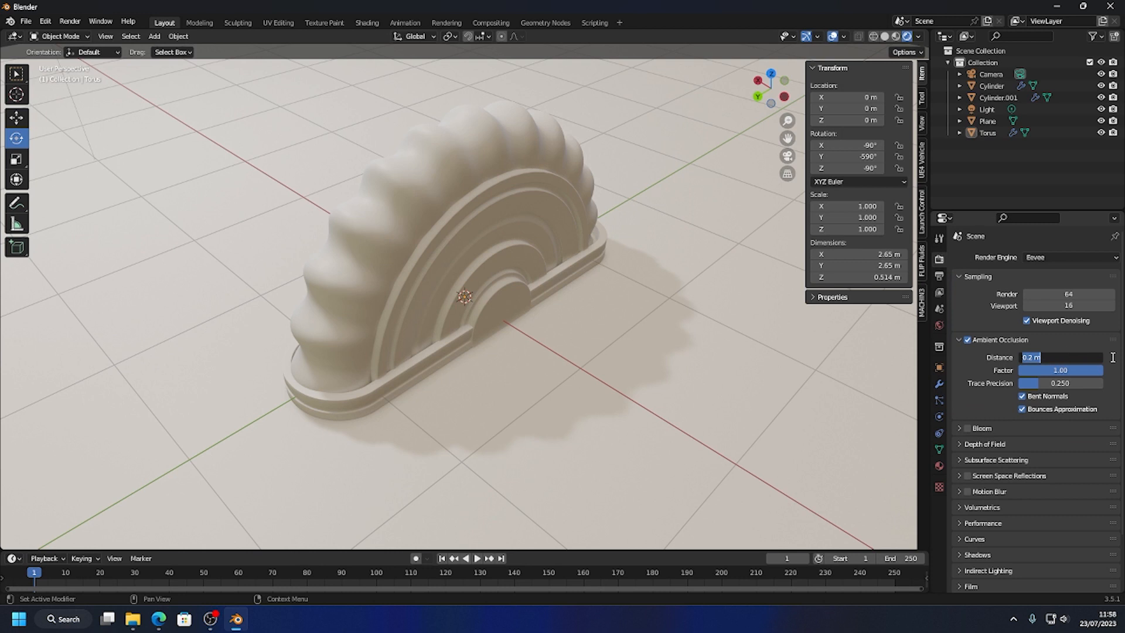
type("1.5")
key("Return")
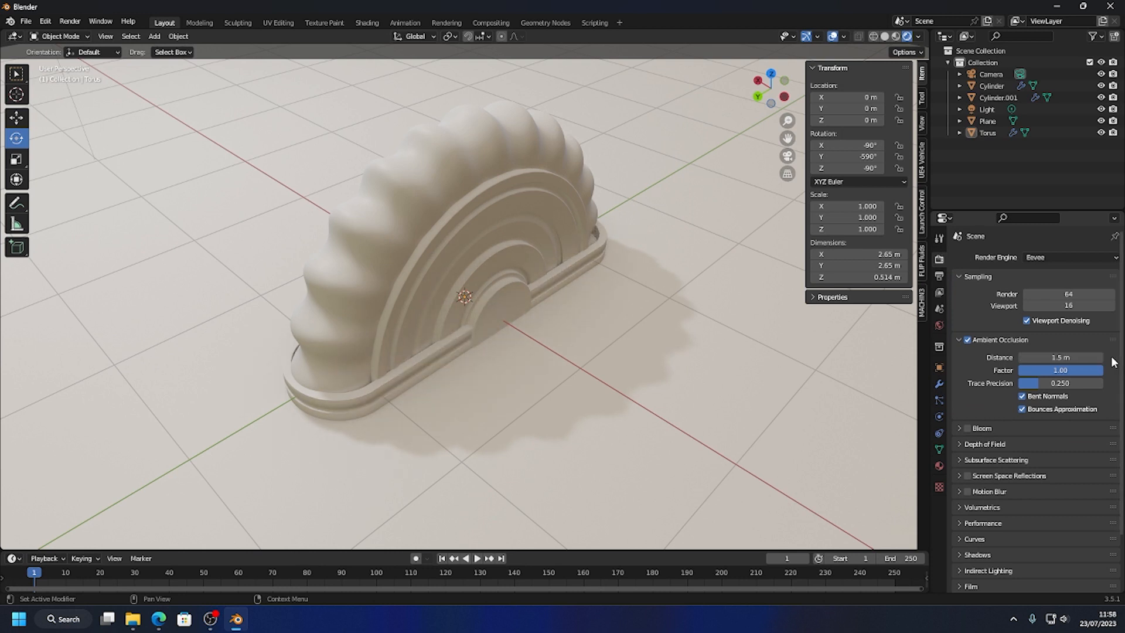
left_click(1076, 355)
type("1")
key("Return")
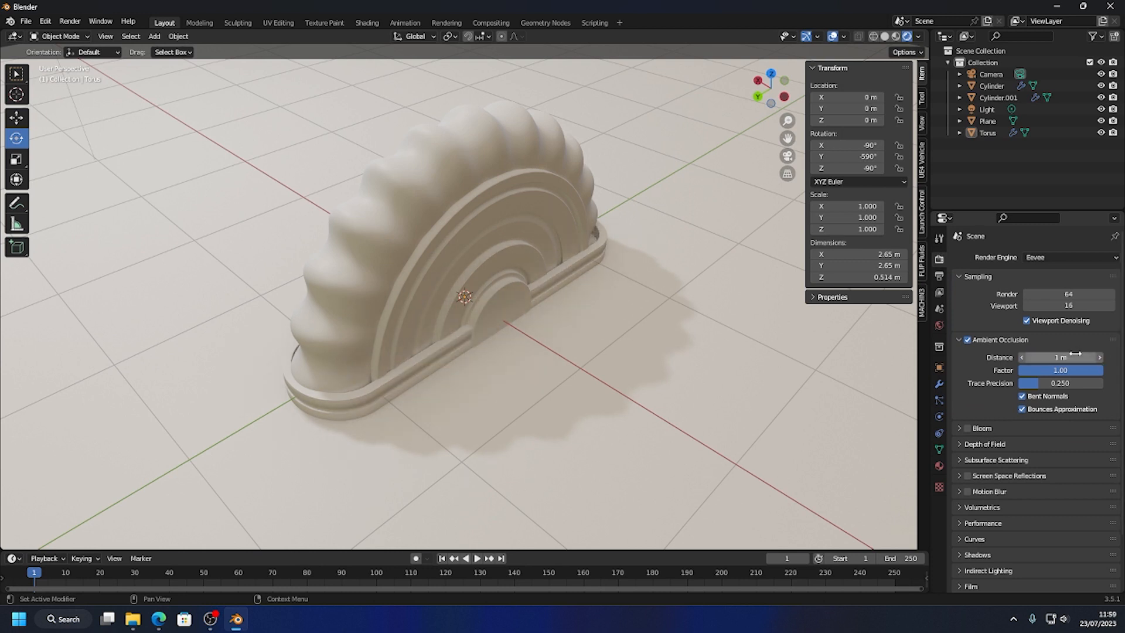
- Try an Ambient Occlusion distance of 12 m and return it to 1 m
left_click(1075, 355)
type("12")
key("Return")
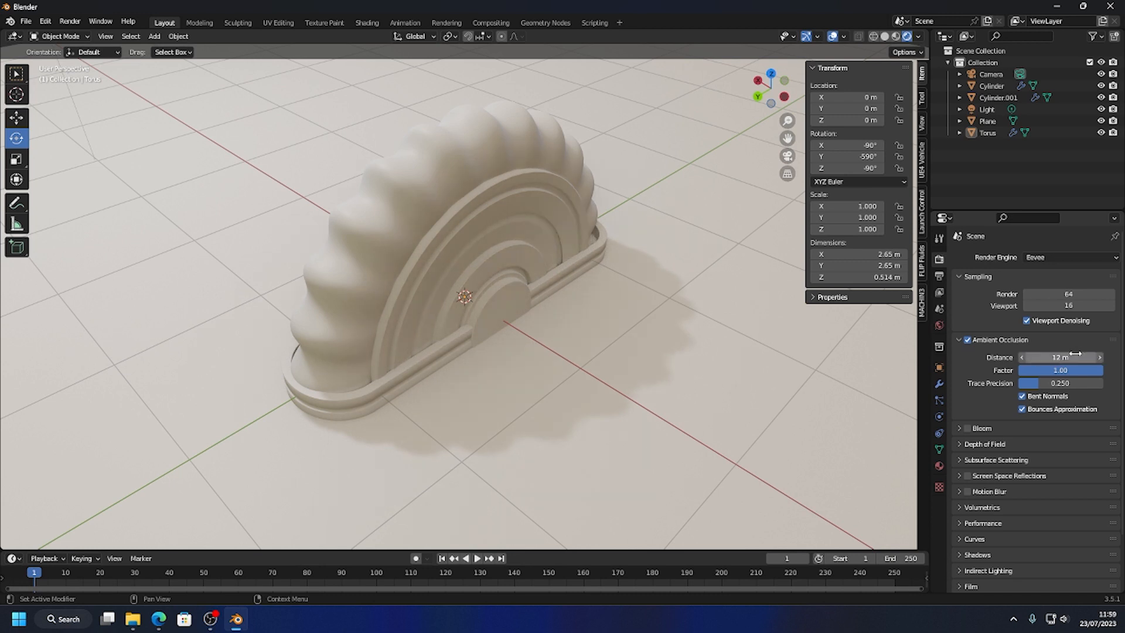
left_click(1076, 356)
type("1")
key("Return")
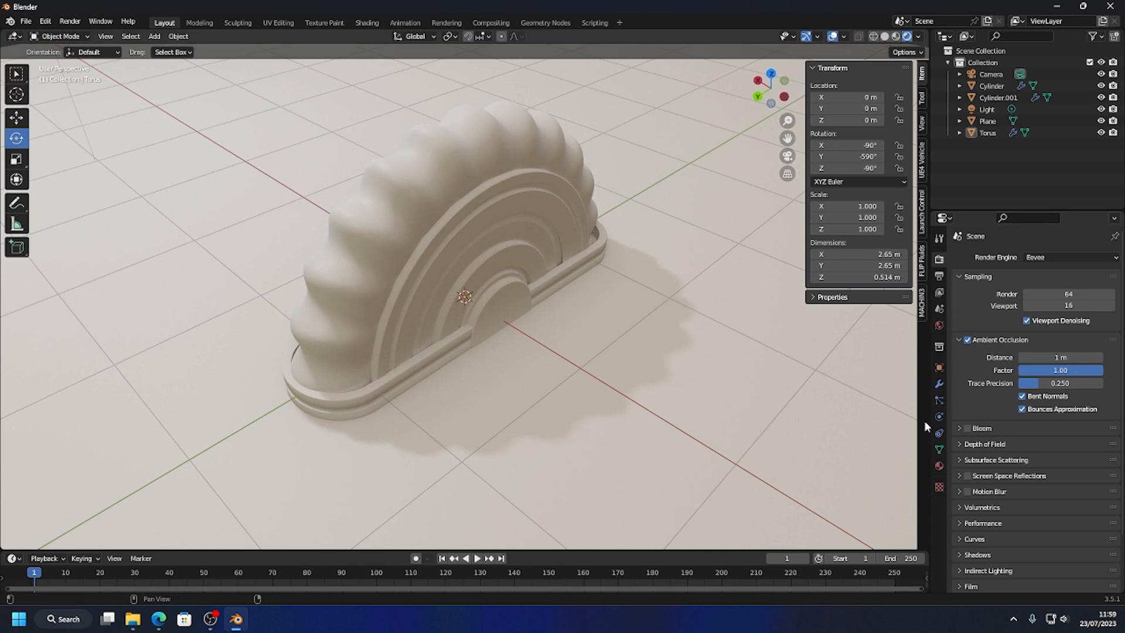
- Enable Bloom and Screen Space Reflections, with Half Res Trace turned off for the reflections
left_click(968, 427)
left_click(967, 475)
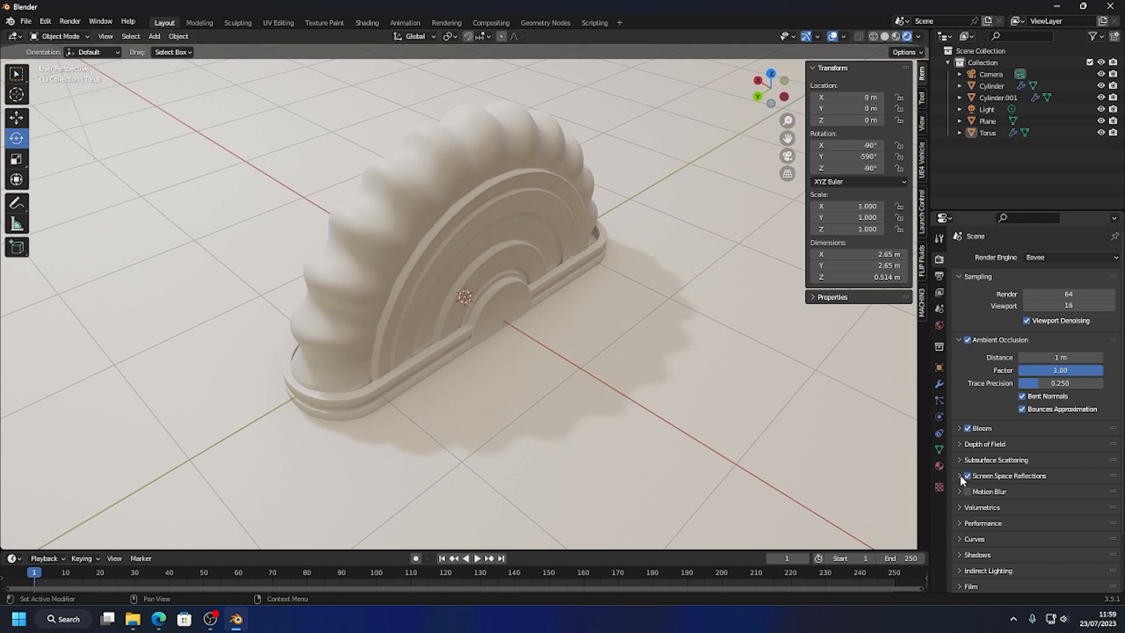
left_click(960, 475)
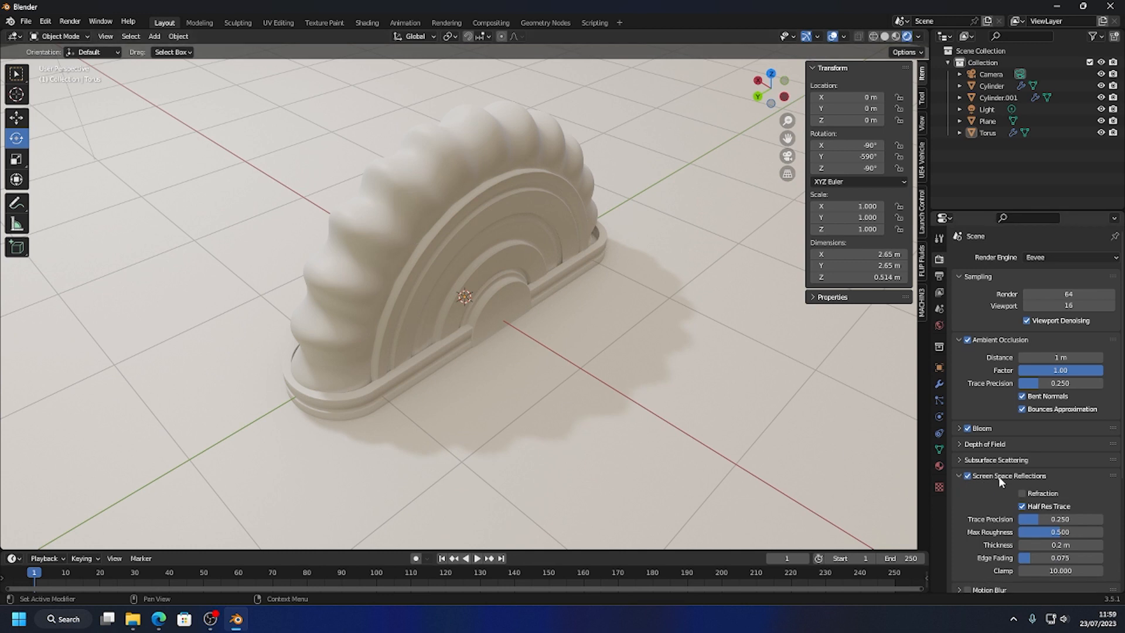
left_click(1023, 507)
scroll(1004, 492, "down", 2)
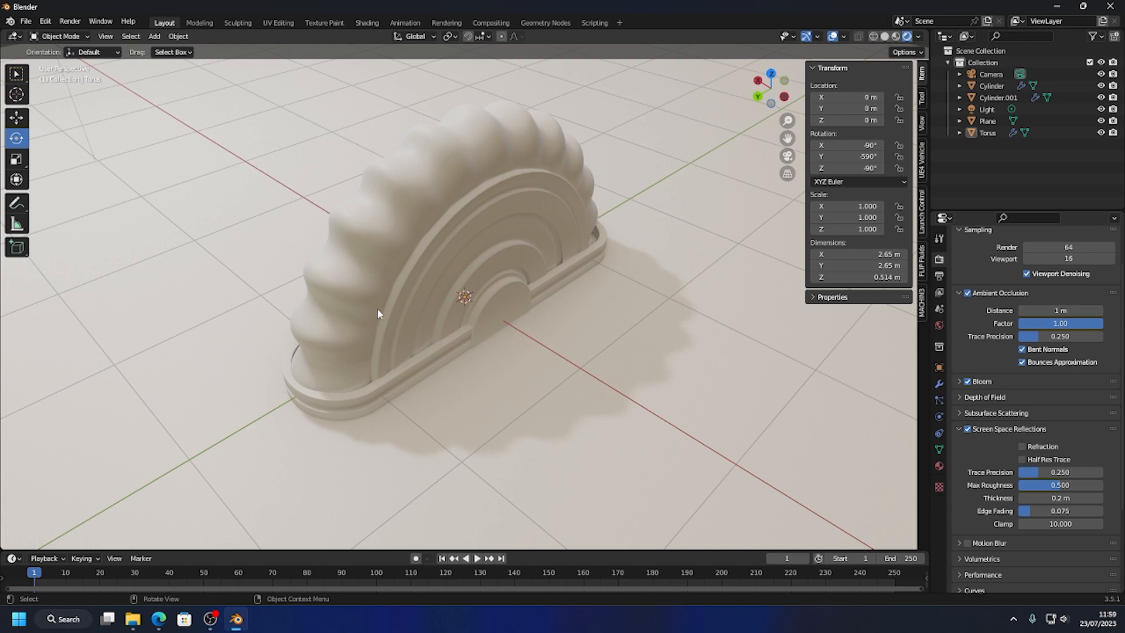
- Create a new material on the ridged tyre and name it plastic
middle_click_drag(378, 314, 432, 302)
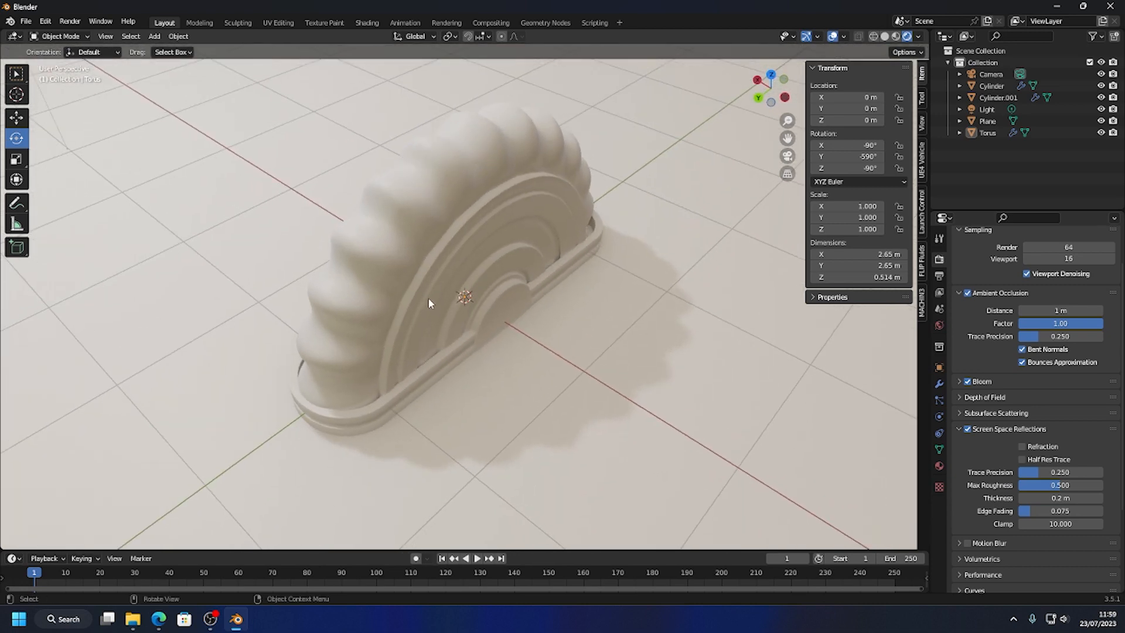
left_click(435, 214)
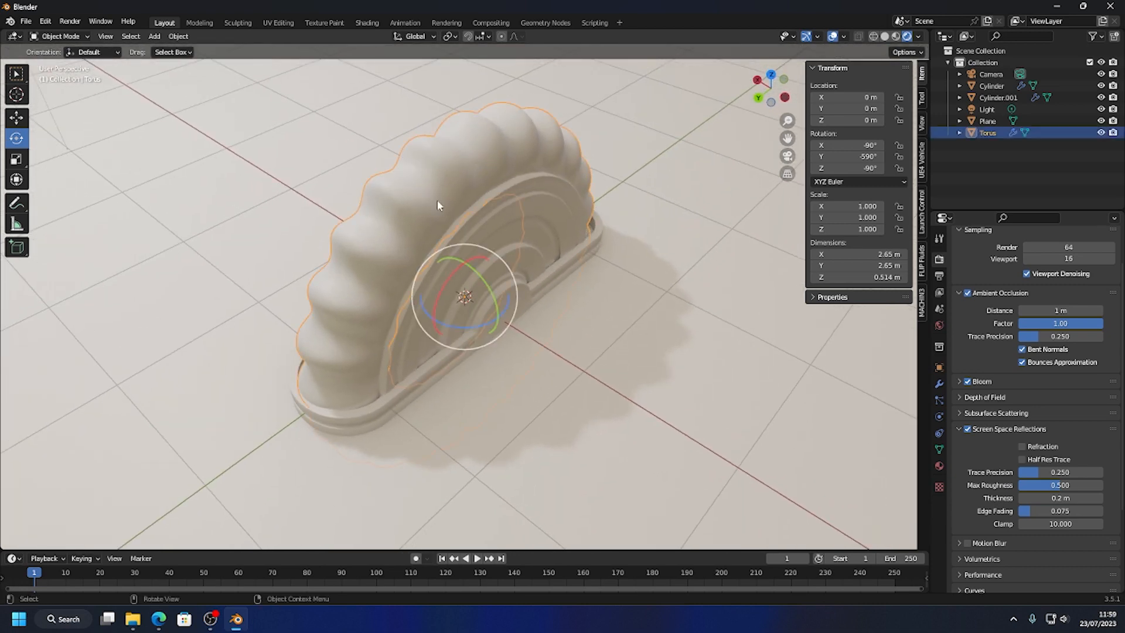
left_click(939, 466)
left_click(998, 304)
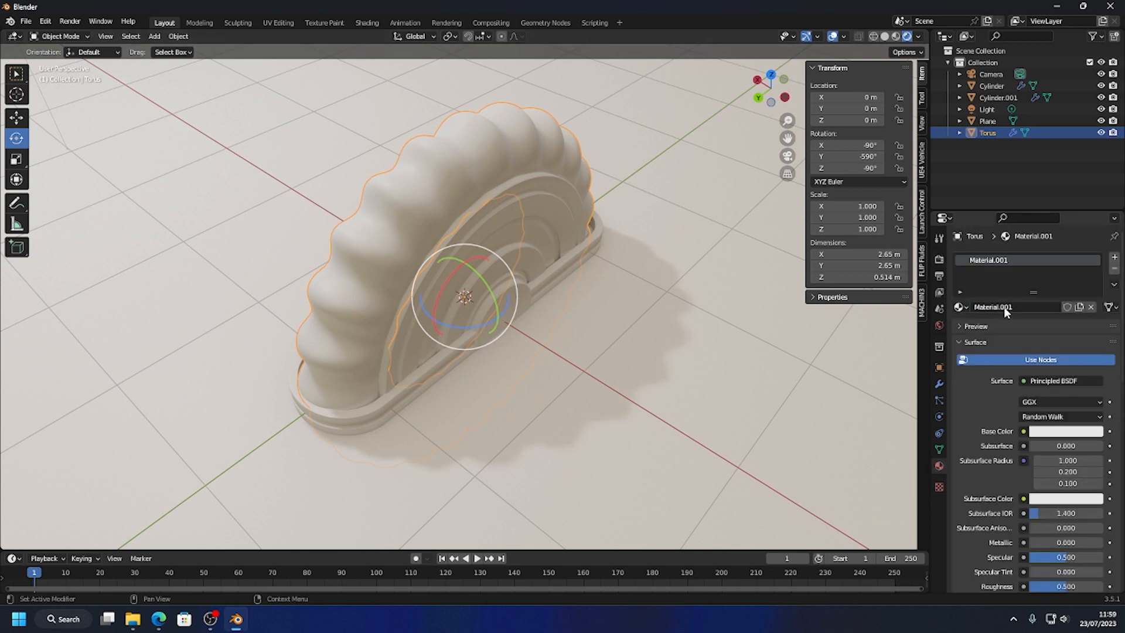
double_click(991, 261)
type("plastic")
key("Return")
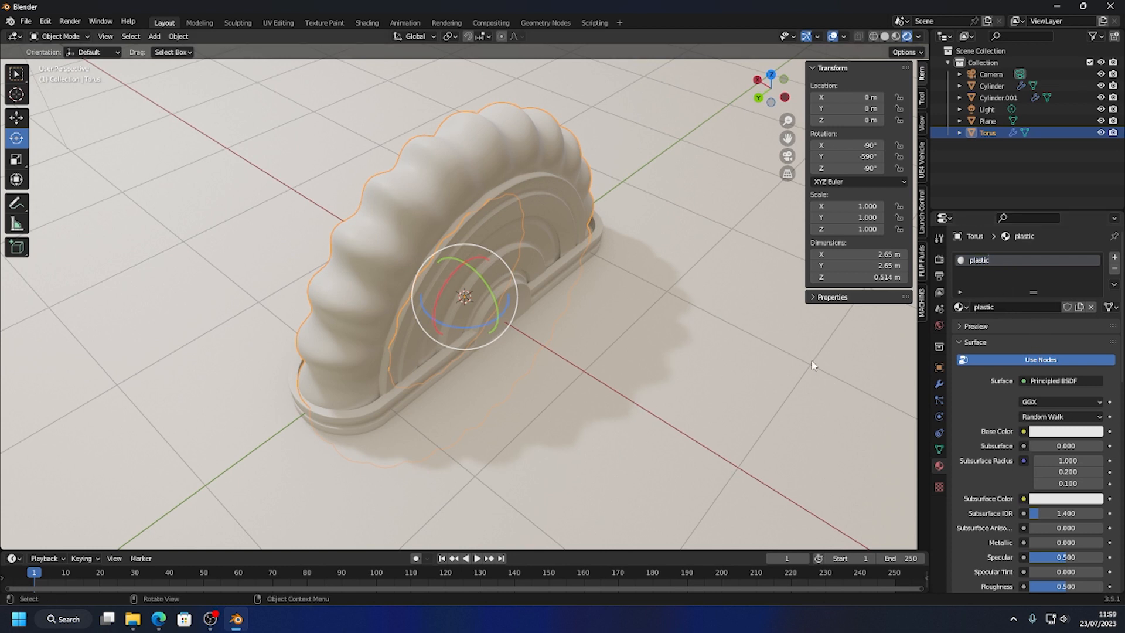
- Lower the plastic material's roughness to about 0.413
scroll(1067, 483, "down", 5)
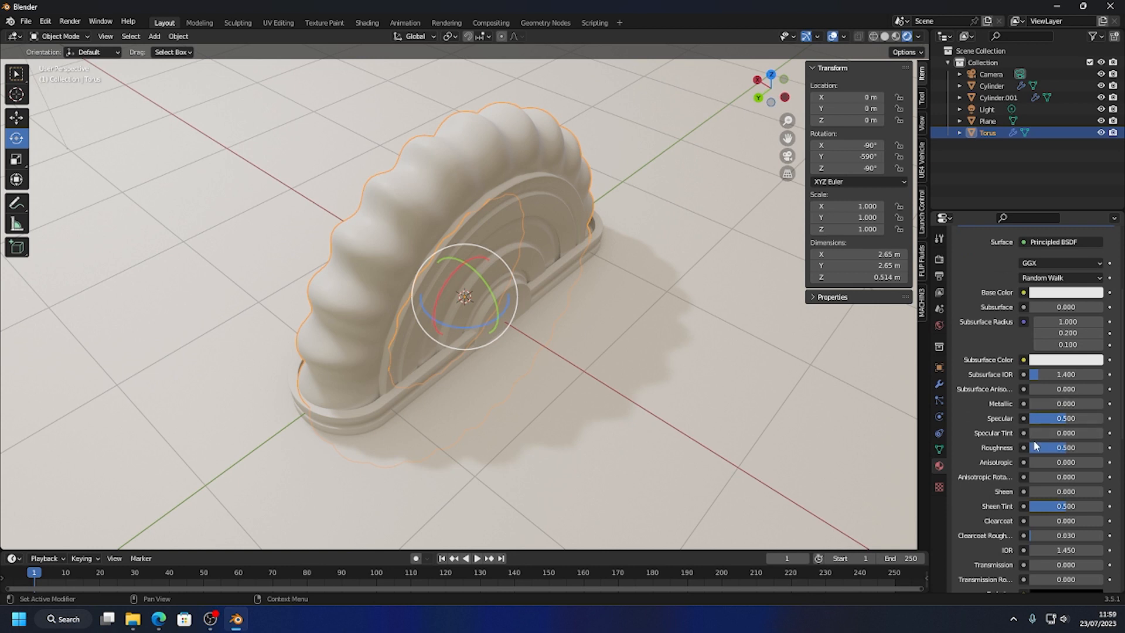
mouse_move(1056, 448)
left_mouse_down()
mouse_move(1039, 447)
mouse_move(1052, 448)
left_mouse_up()
scroll(1040, 434, "down", 6)
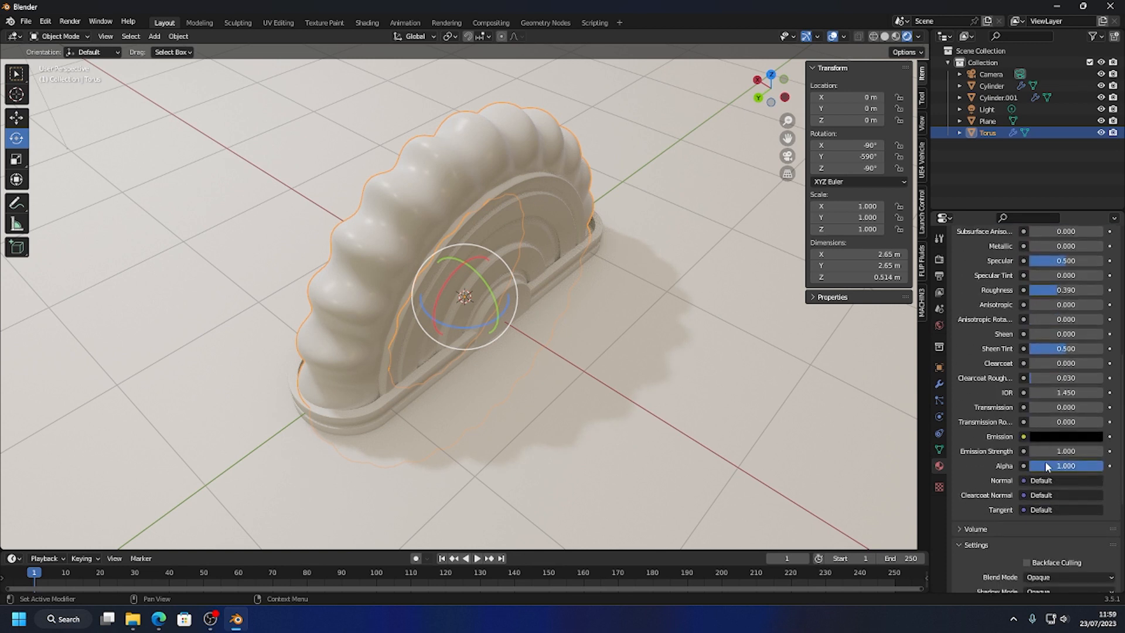
left_click_drag(1050, 289, 1065, 289)
- Add a Bump node to the plastic material's normal input and use a Noise Texture as its height
left_click(1023, 479)
left_click(1022, 479)
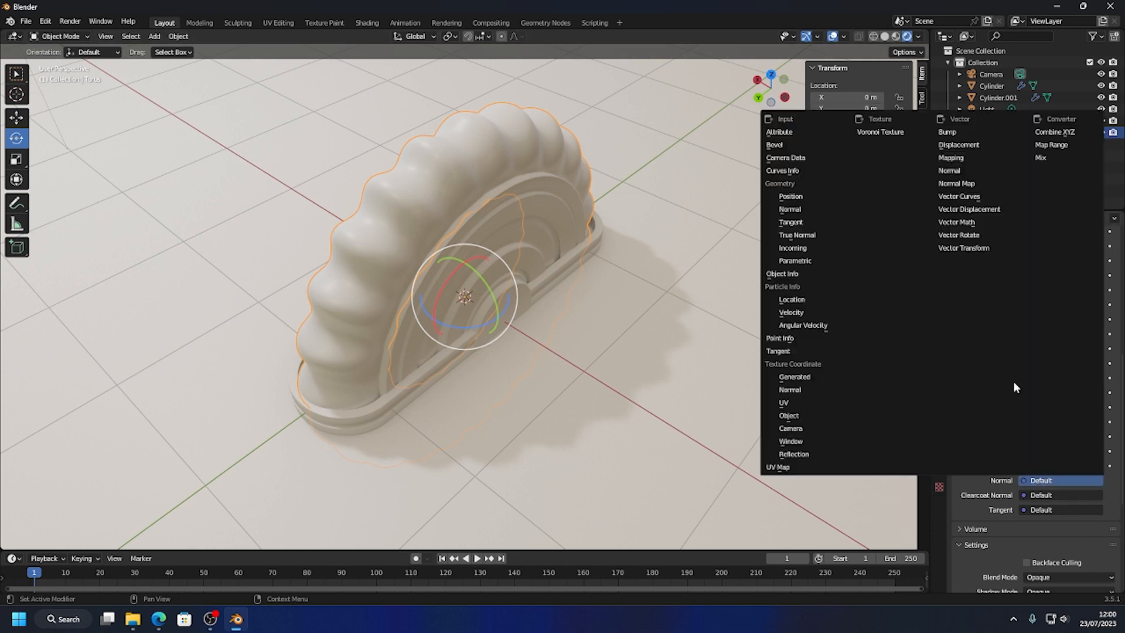
left_click(950, 134)
scroll(1028, 560, "down", 5)
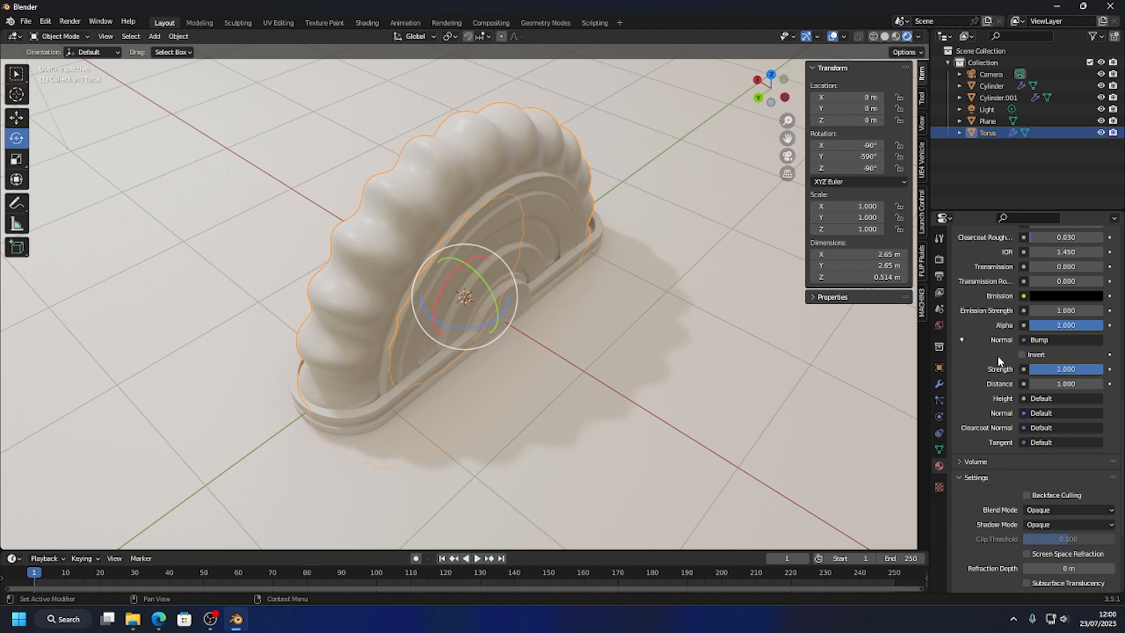
left_click(961, 340)
left_click(961, 339)
left_click(1024, 398)
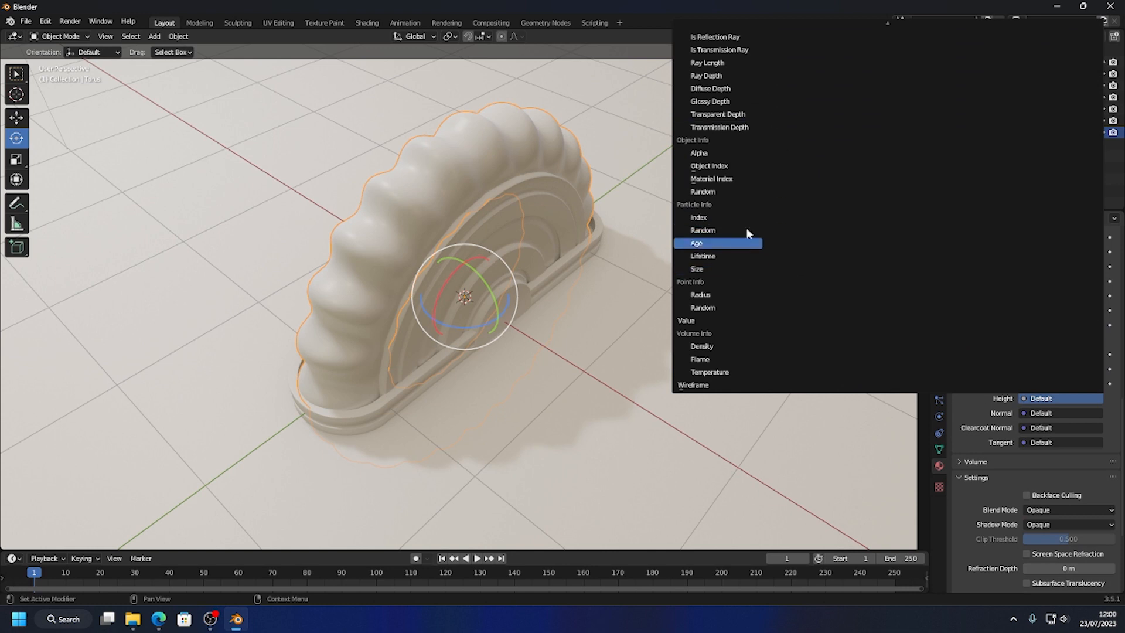
mouse_move(872, 29)
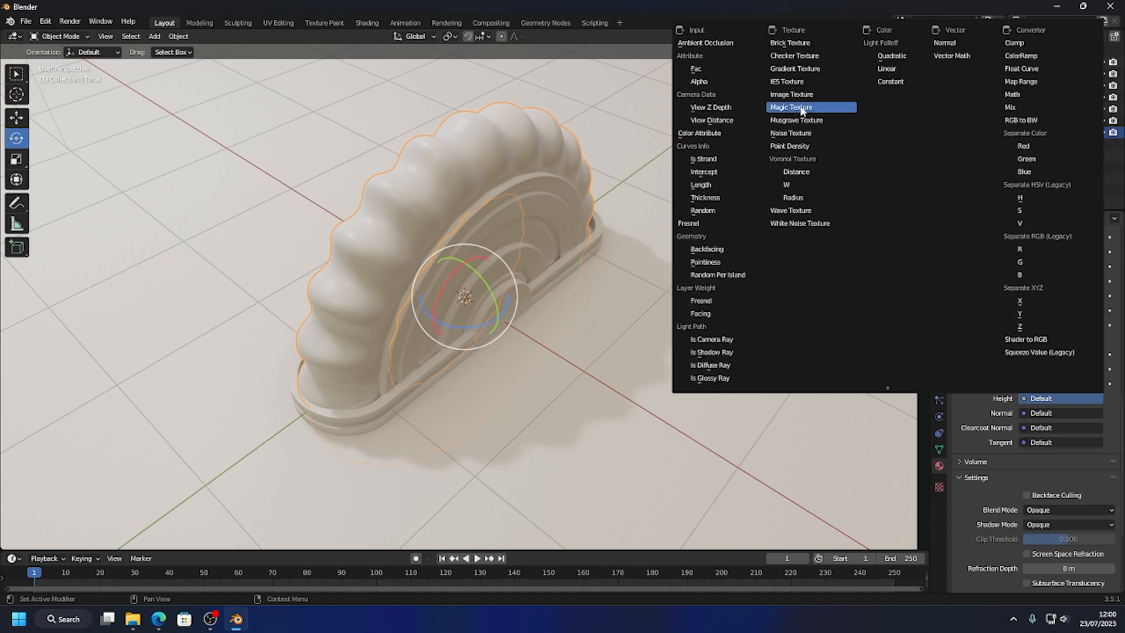
left_click(787, 133)
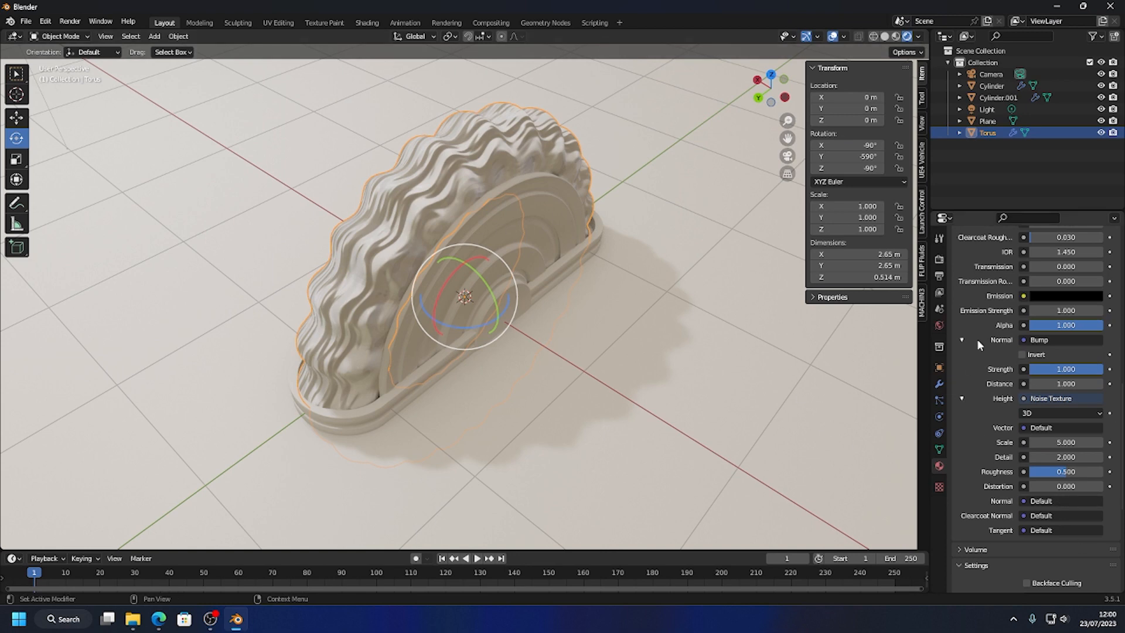
- Switch to the Shading workspace, enlarge the node editor and bring the tyre and its Bump and Noise Texture nodes into close view
left_click(359, 22)
middle_click_drag(641, 471, 694, 402)
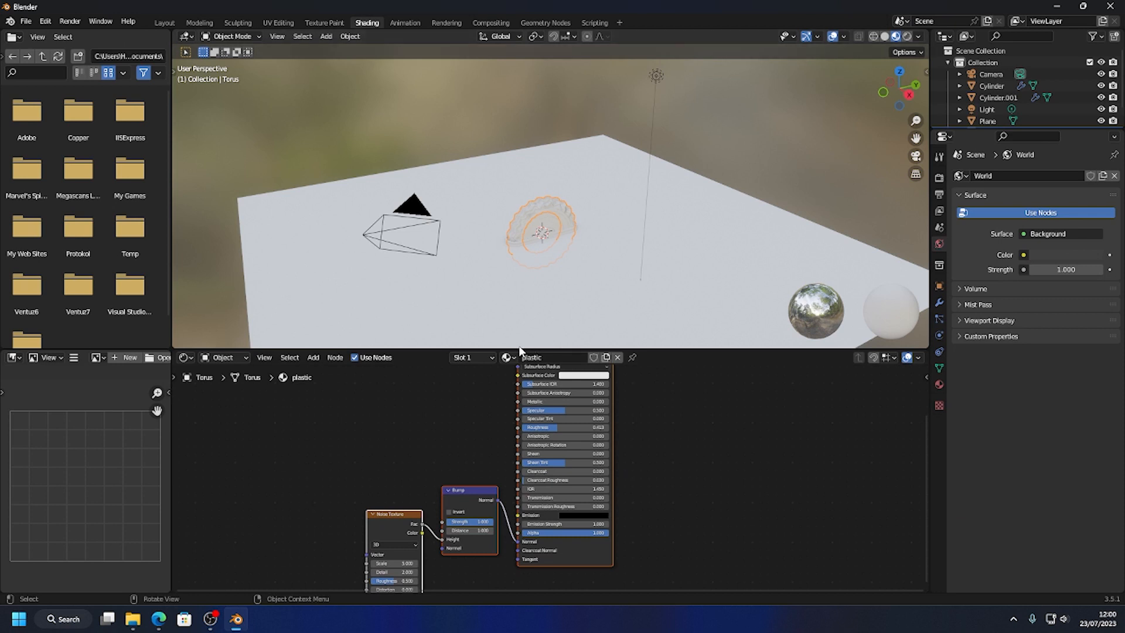
left_click_drag(518, 349, 517, 240)
scroll(559, 205, "up", 3)
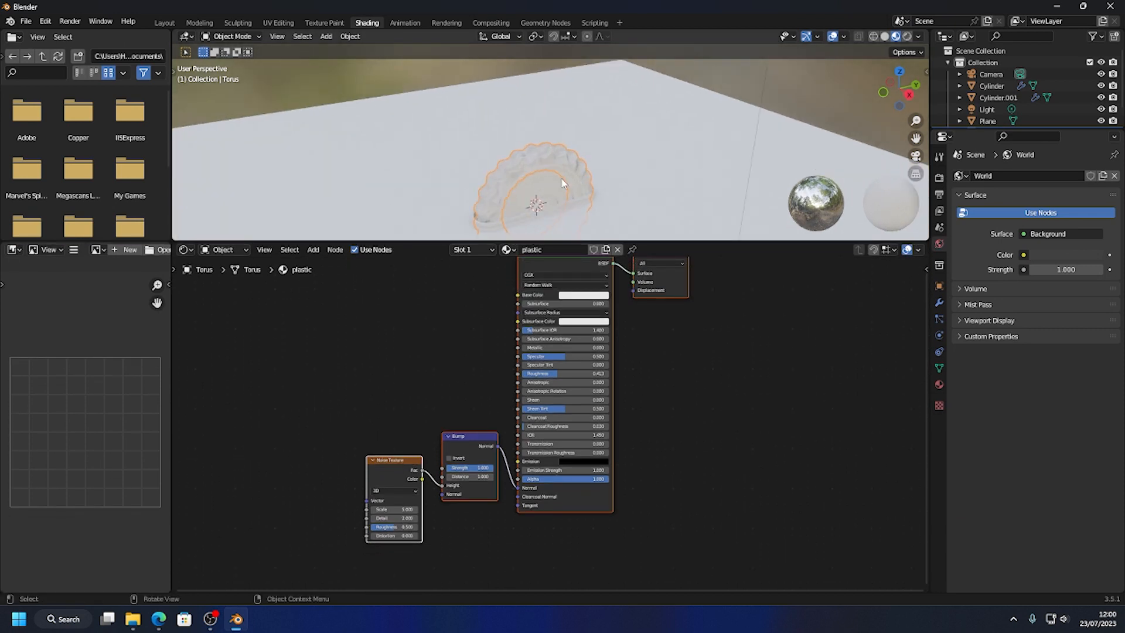
middle_click_drag(561, 179, 575, 137)
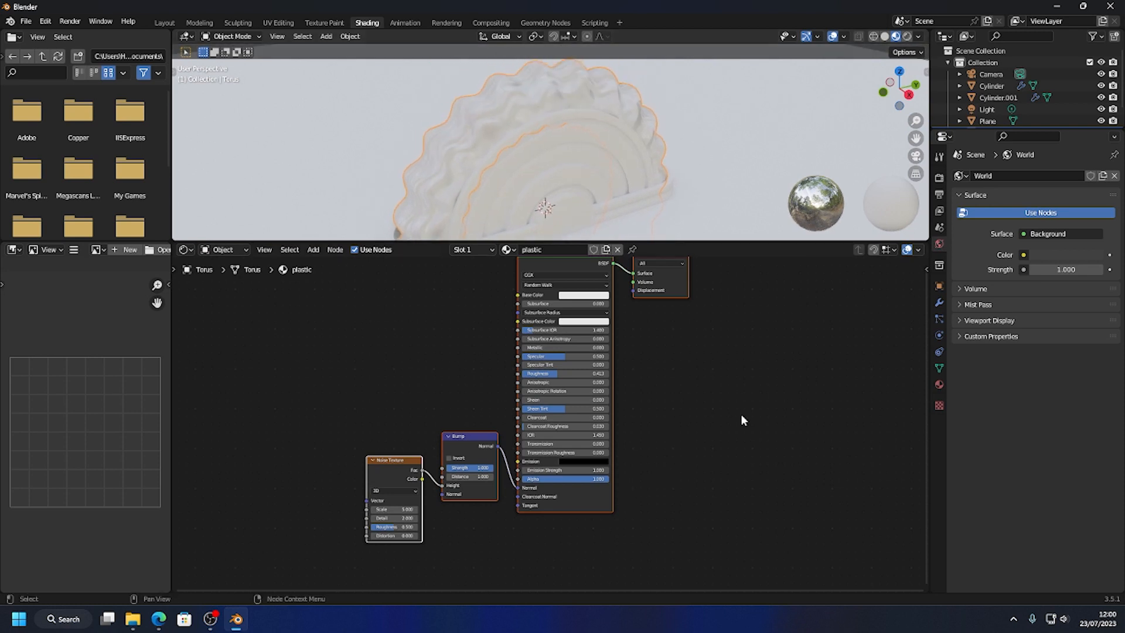
mouse_move(473, 437)
left_mouse_down()
mouse_move(451, 417)
mouse_move(478, 426)
left_mouse_up()
left_click(469, 401)
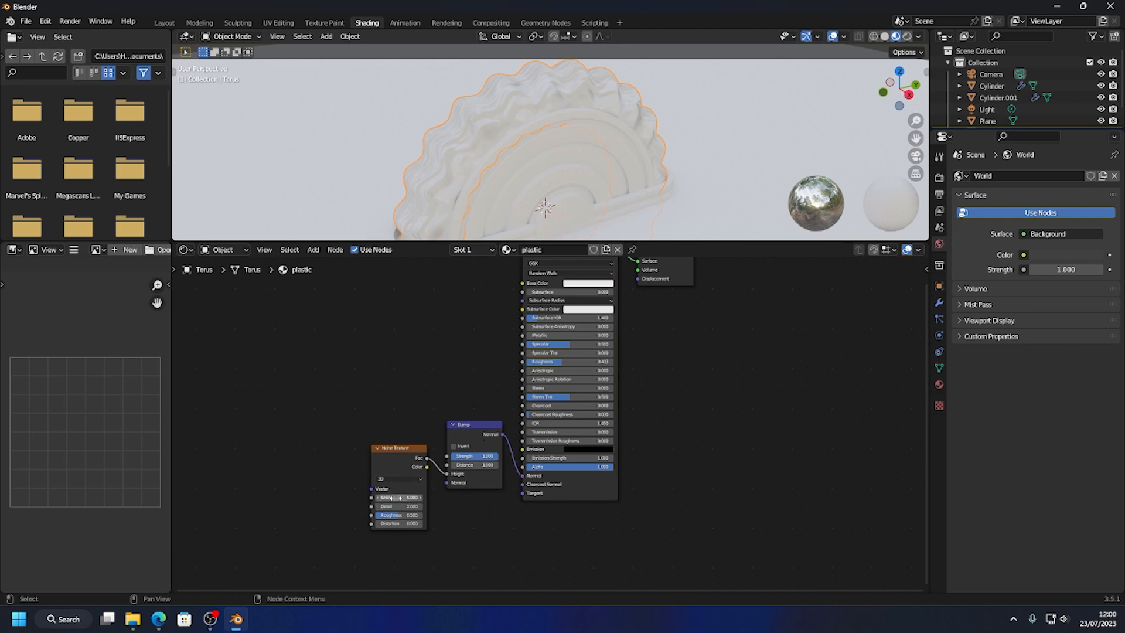
scroll(360, 437, "up", 3)
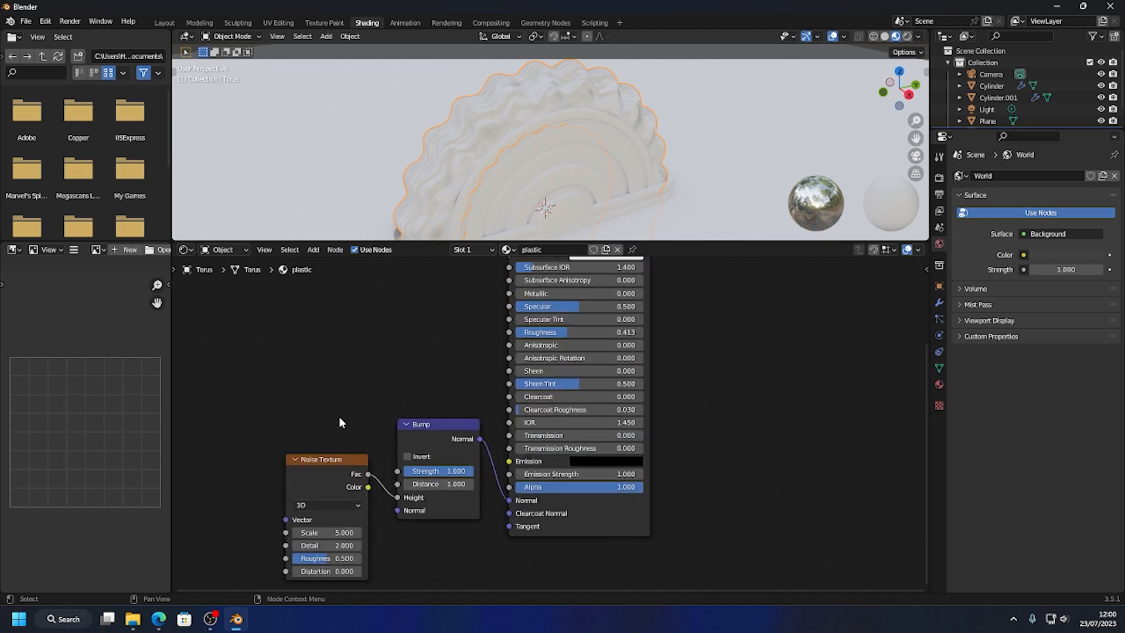
scroll(339, 417, "up", 1)
- Set this workspace's viewport to Rendered shading, disable Scene World lighting and choose a different HDRI
middle_click_drag(540, 158, 565, 158)
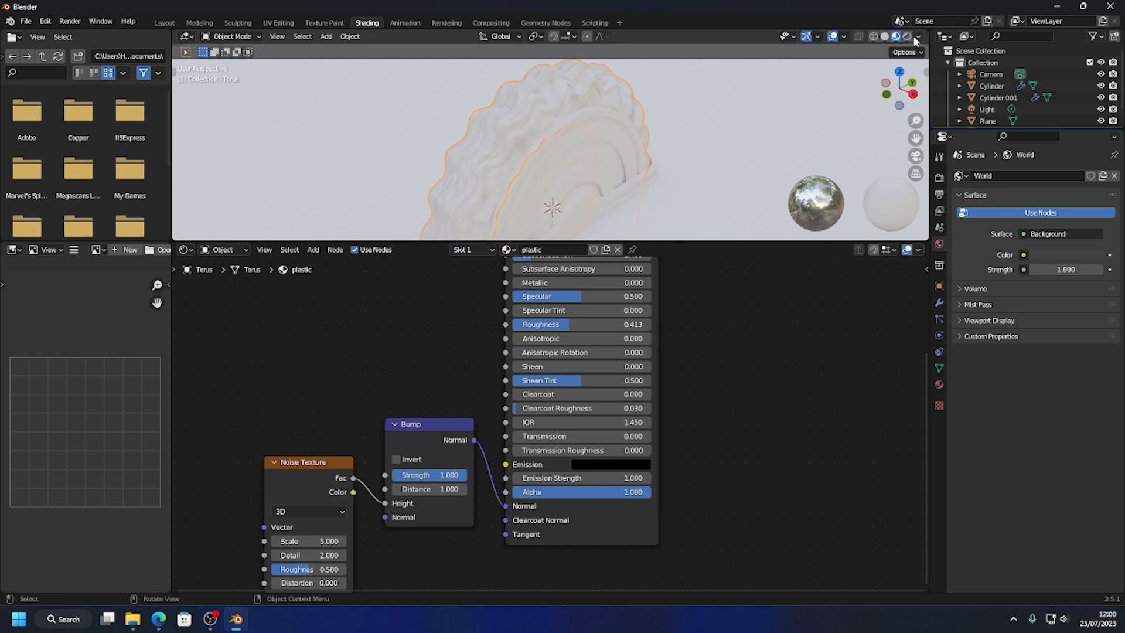
left_click(908, 36)
left_click(919, 37)
left_click(881, 110)
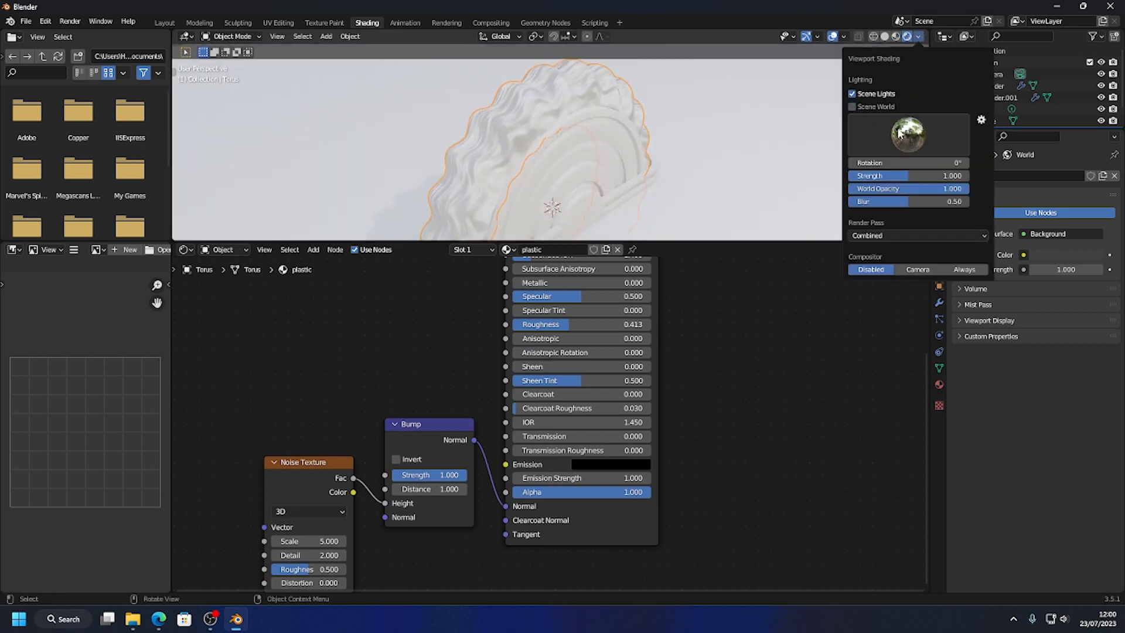
left_click(954, 121)
left_click(808, 171)
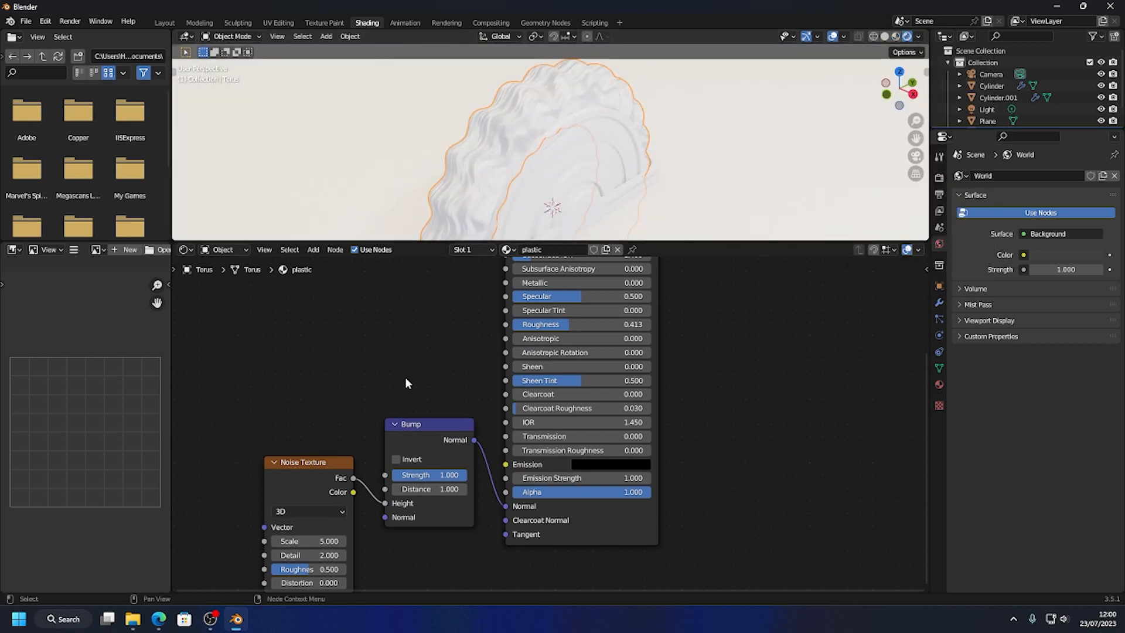
- Set the Noise Texture's detail to 15 and roughness to about 0.892, and reduce the Bump strength to about 0.317
middle_click_drag(416, 383, 445, 314)
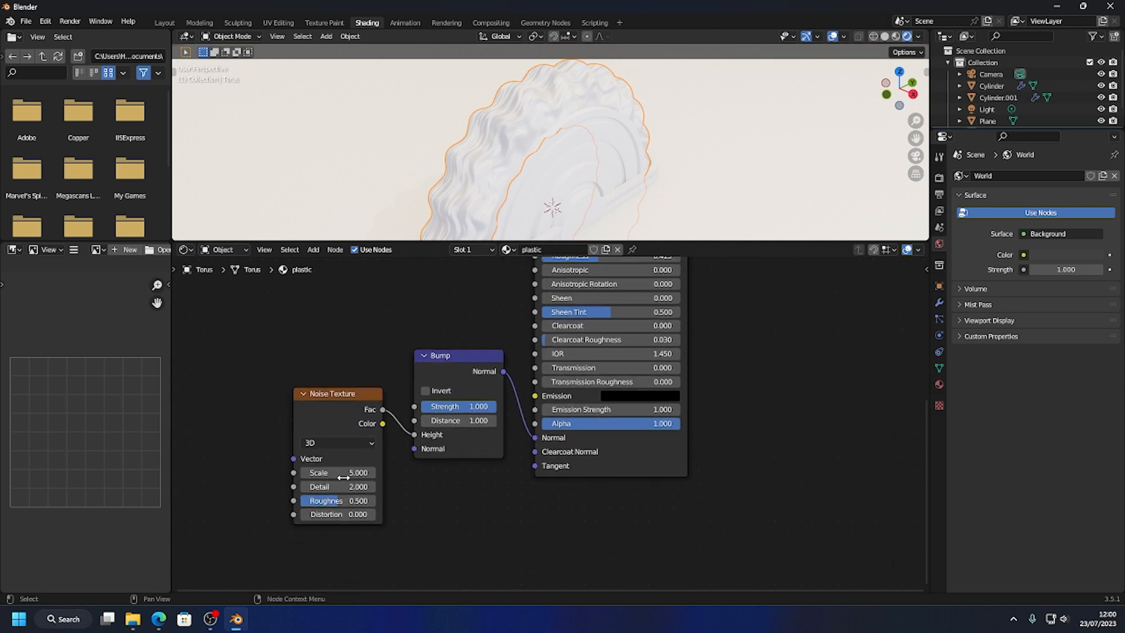
left_click_drag(344, 486, 375, 486)
left_click_drag(338, 502, 363, 503)
scroll(529, 169, "up", 1)
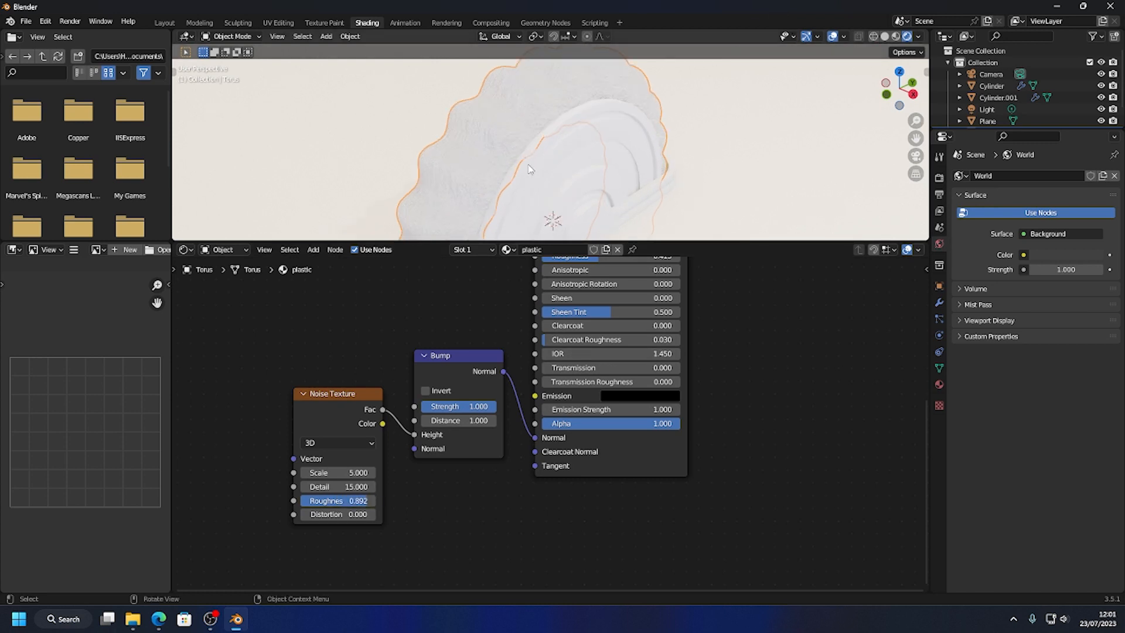
scroll(529, 170, "up", 2)
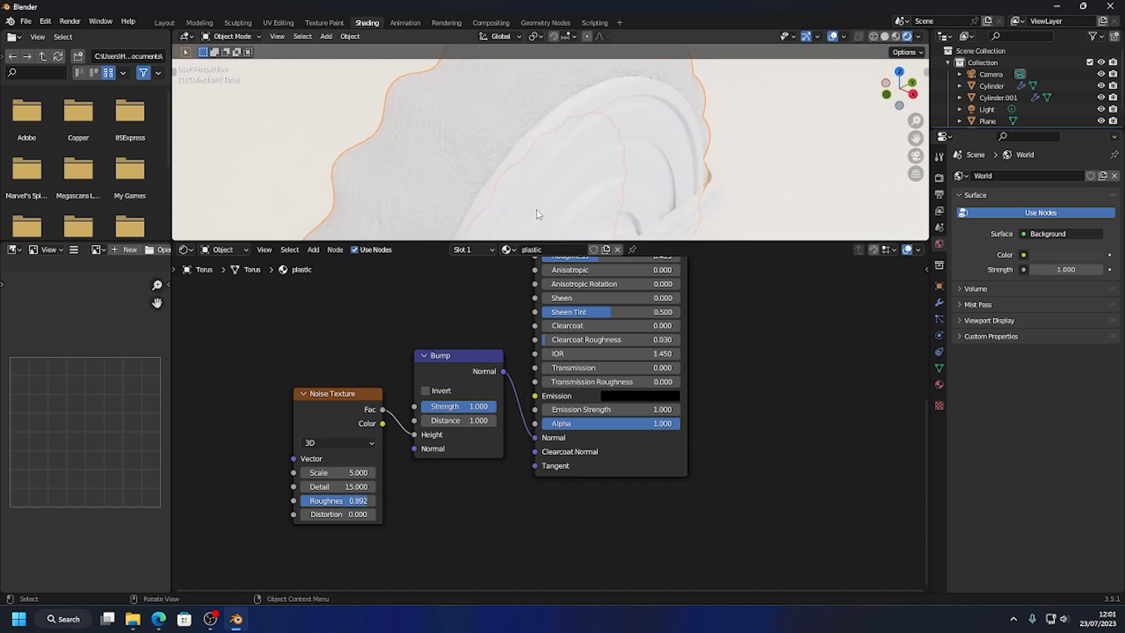
mouse_move(483, 406)
left_mouse_down()
mouse_move(433, 406)
mouse_move(444, 406)
left_mouse_up()
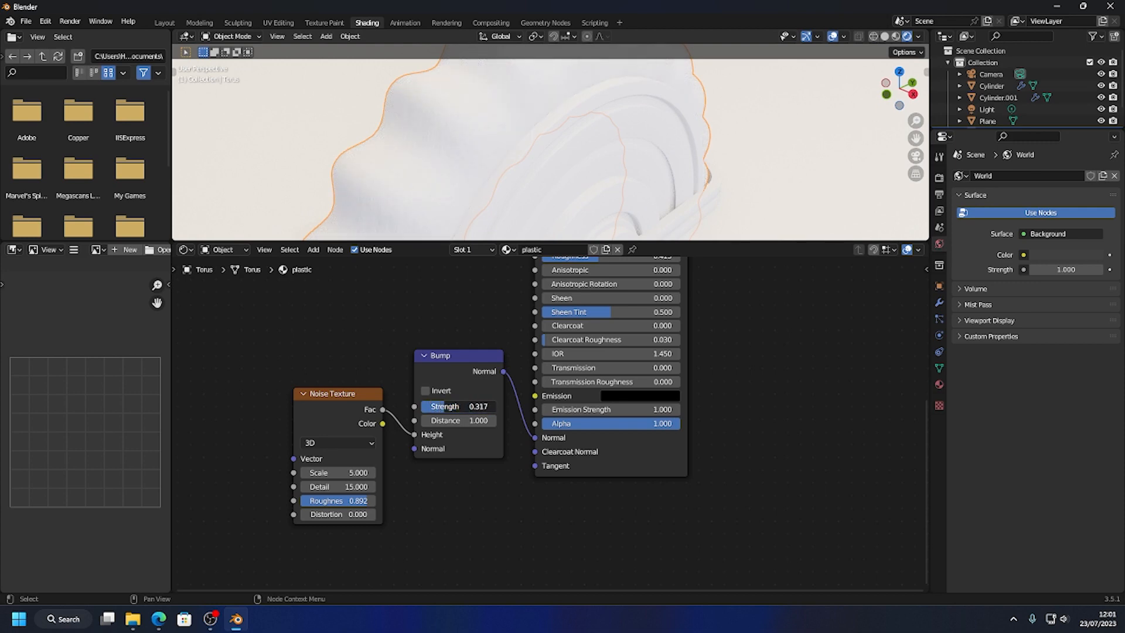
- Set the Principled BSDF's specular to about 0.523 and its roughness to about 0.327
middle_click_drag(754, 301, 746, 422)
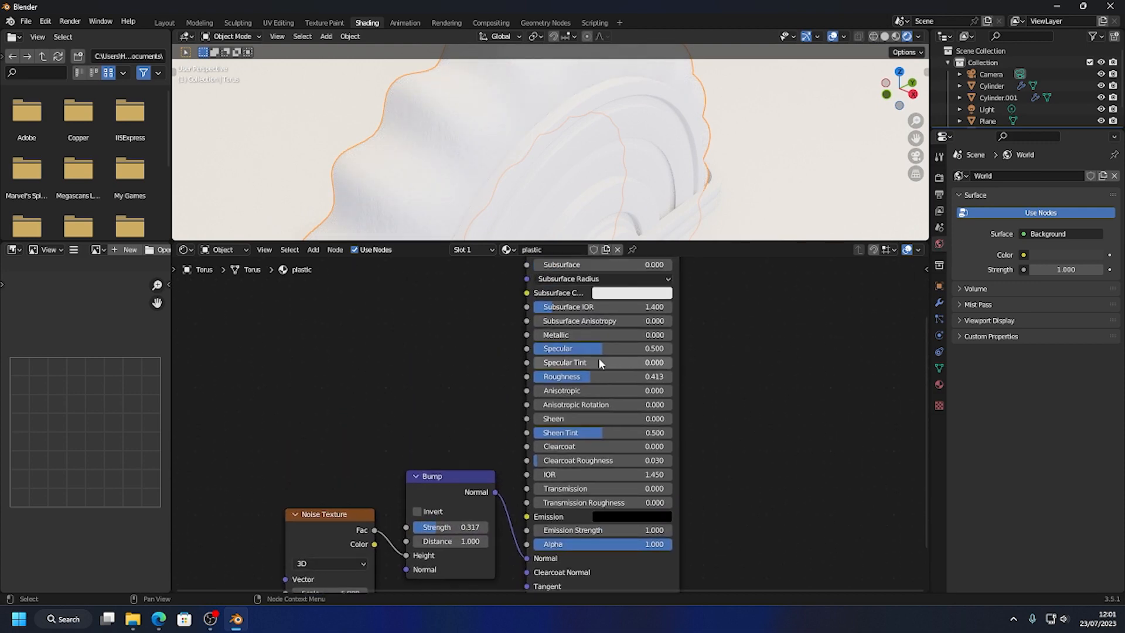
left_click_drag(598, 349, 580, 376)
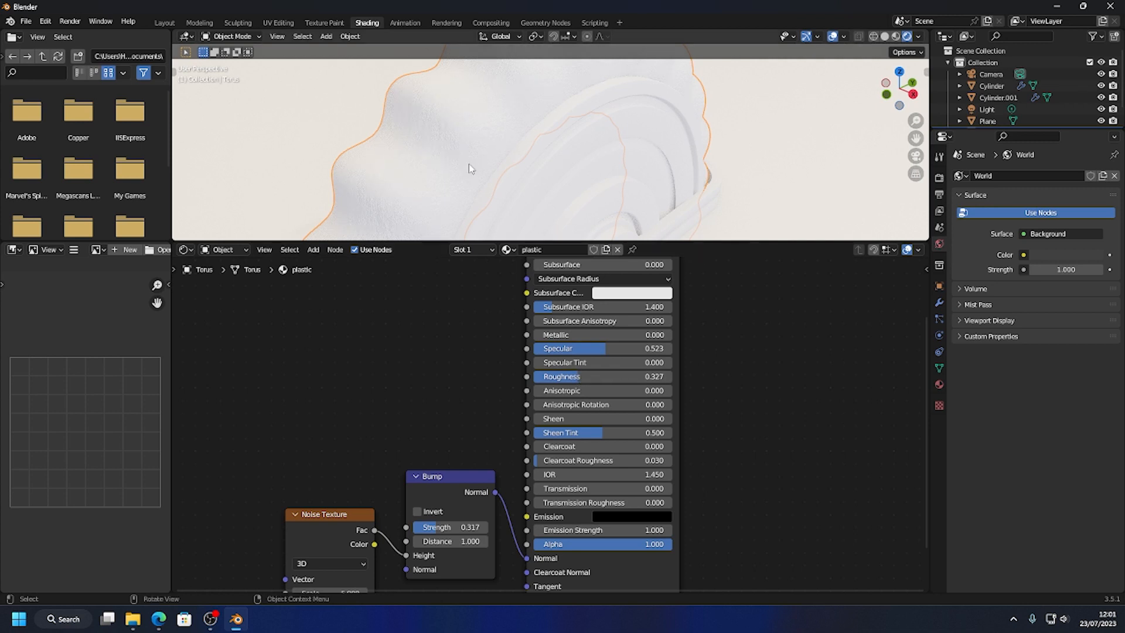
- Reduce the Bump strength of the tyre's plastic material to about 0.037, judging the surface in the Layout workspace
middle_click_drag(467, 168, 504, 156)
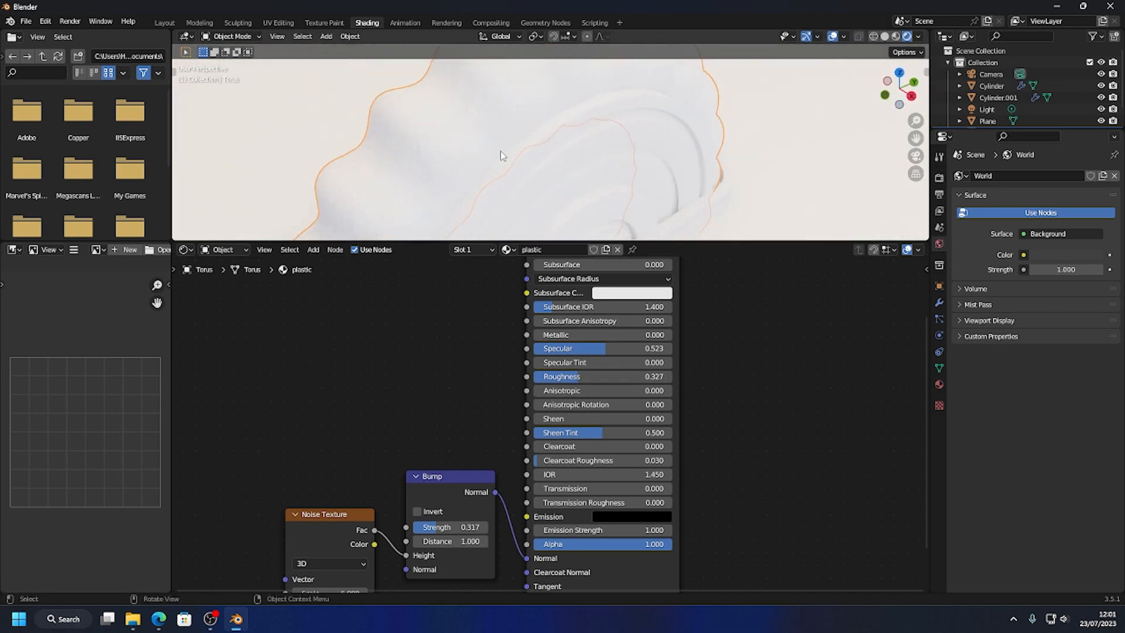
left_click(167, 23)
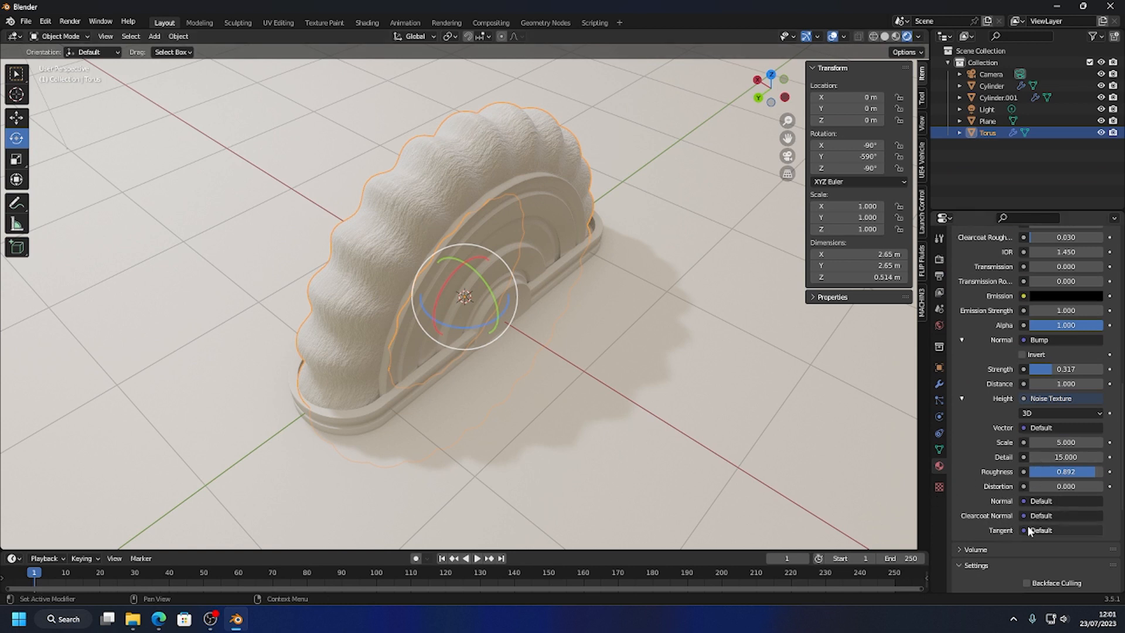
left_click(368, 24)
left_click_drag(451, 527, 396, 526)
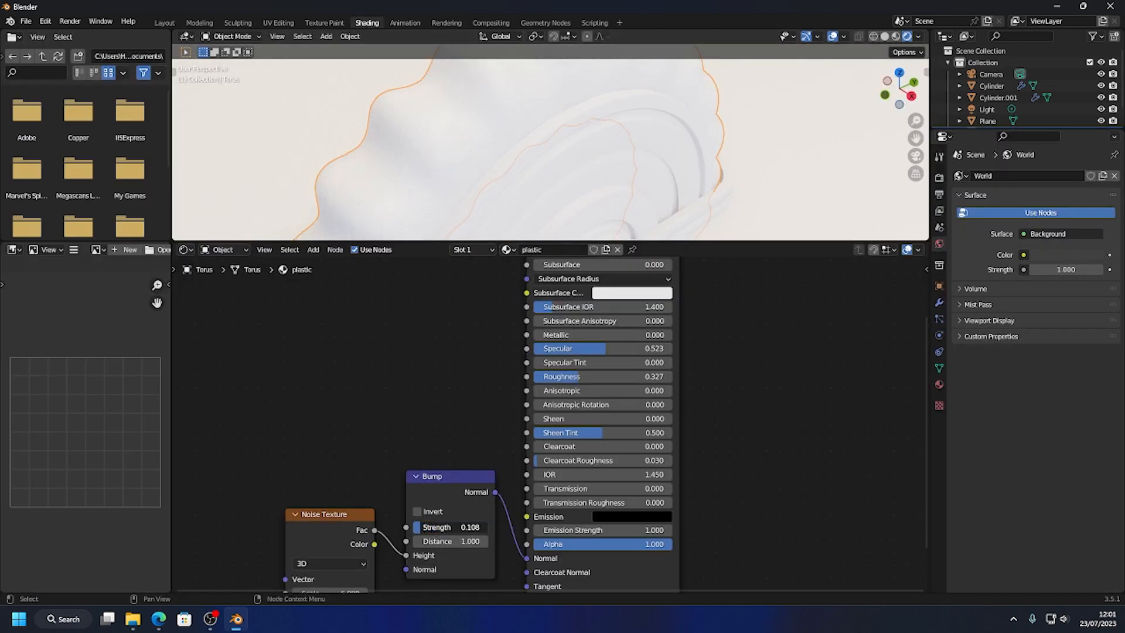
left_click(165, 22)
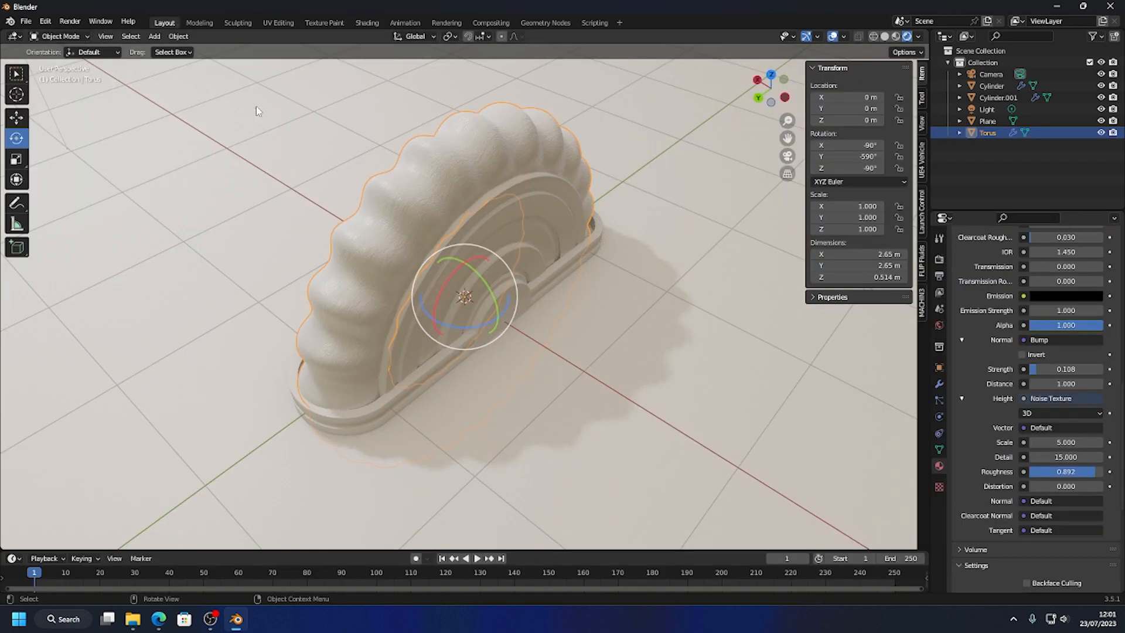
middle_click_drag(432, 275, 406, 254)
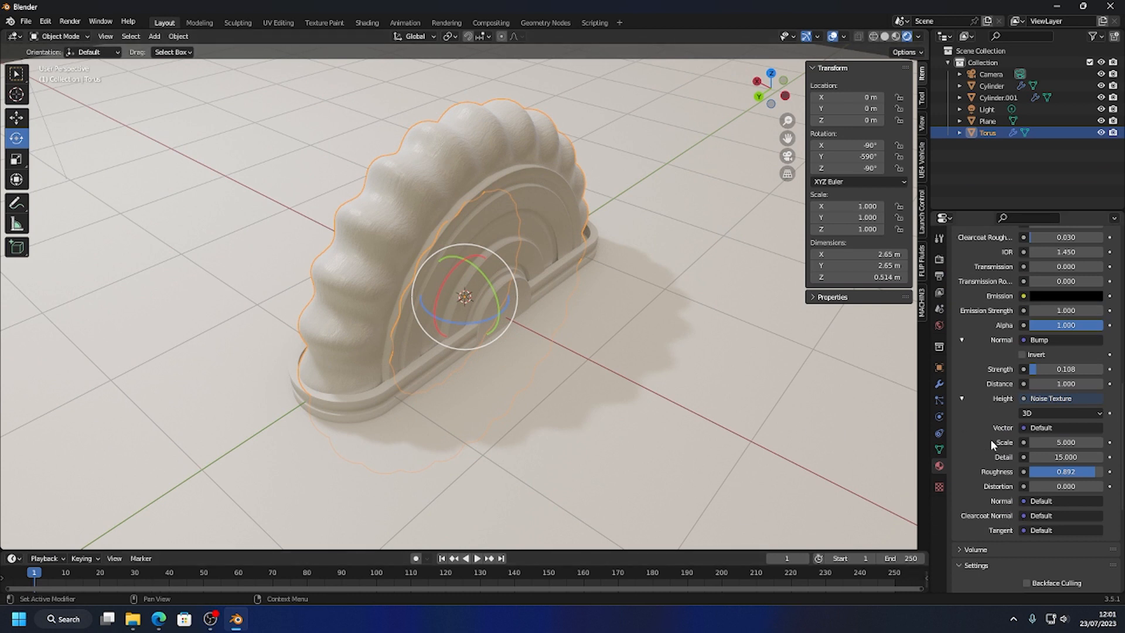
left_click_drag(1040, 369, 1040, 369)
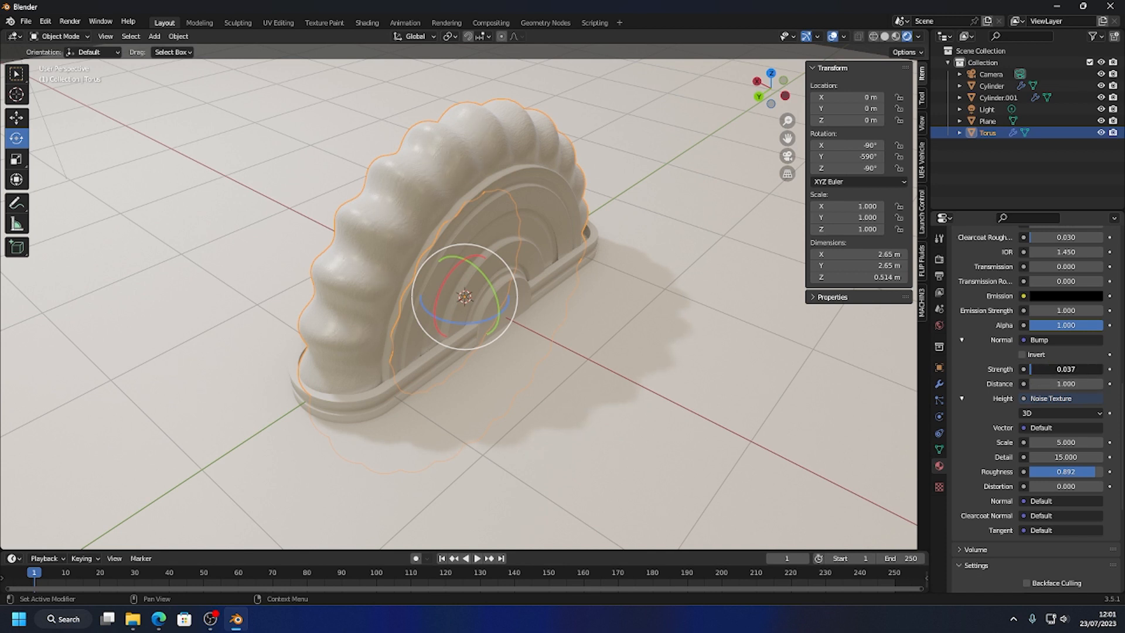
left_click_drag(1033, 369, 1033, 368)
- Select the ground plane and assign the existing plastic material to it
left_click(602, 182)
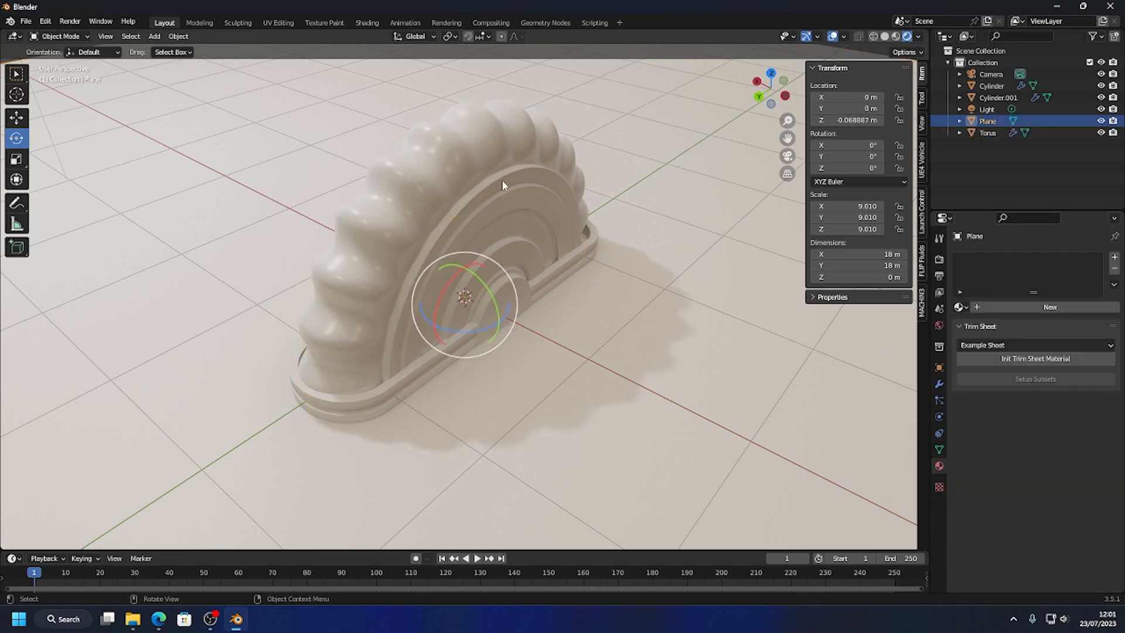
middle_click_drag(410, 256, 508, 330)
middle_click_drag(562, 384, 526, 371)
scroll(542, 378, "down", 4)
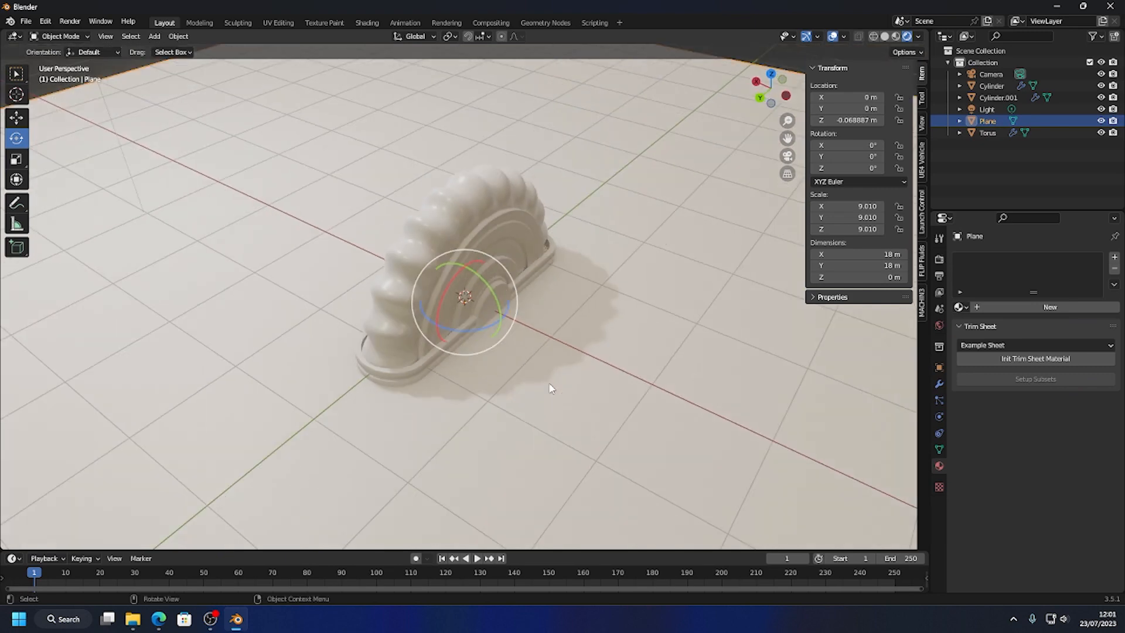
left_click(679, 86)
left_click(611, 216)
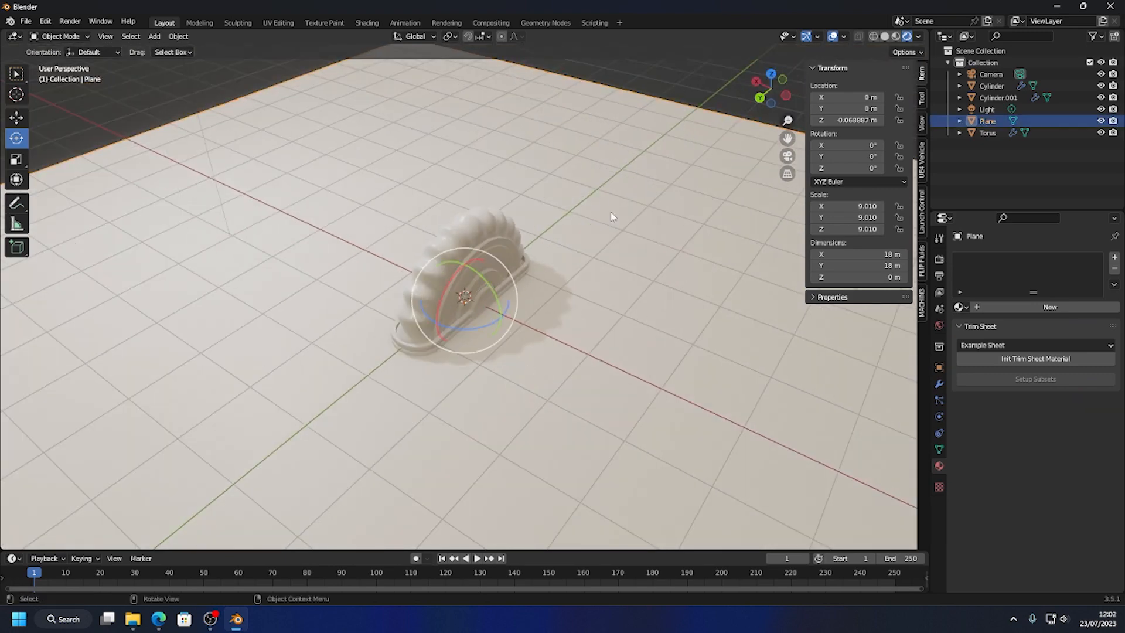
left_click(961, 307)
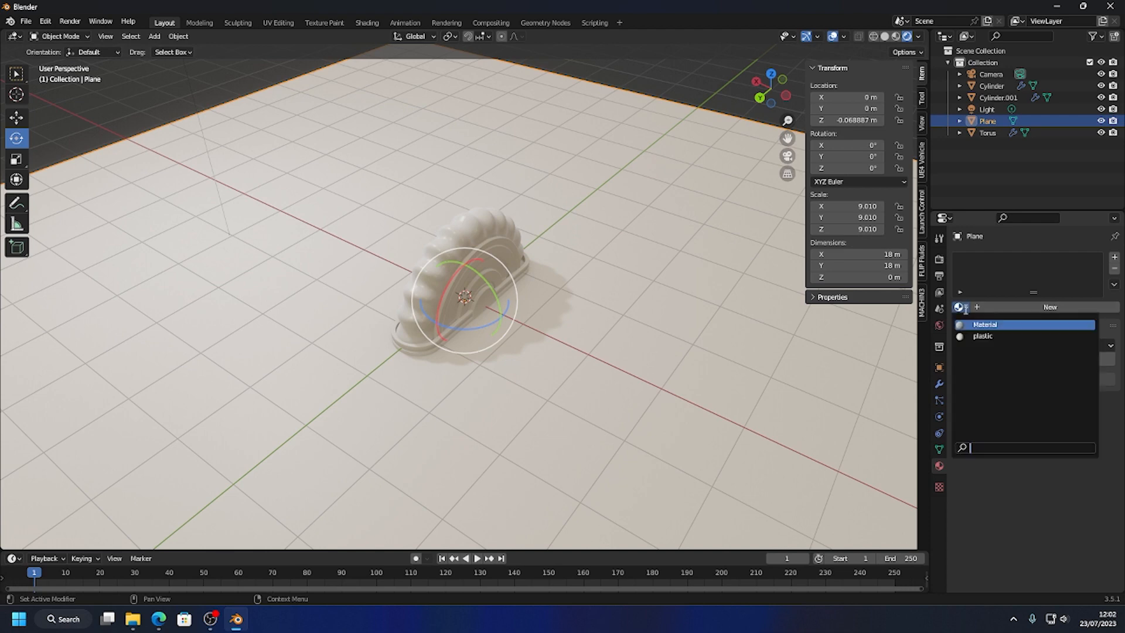
left_click(979, 322)
left_click(698, 76)
scroll(479, 406, "up", 3)
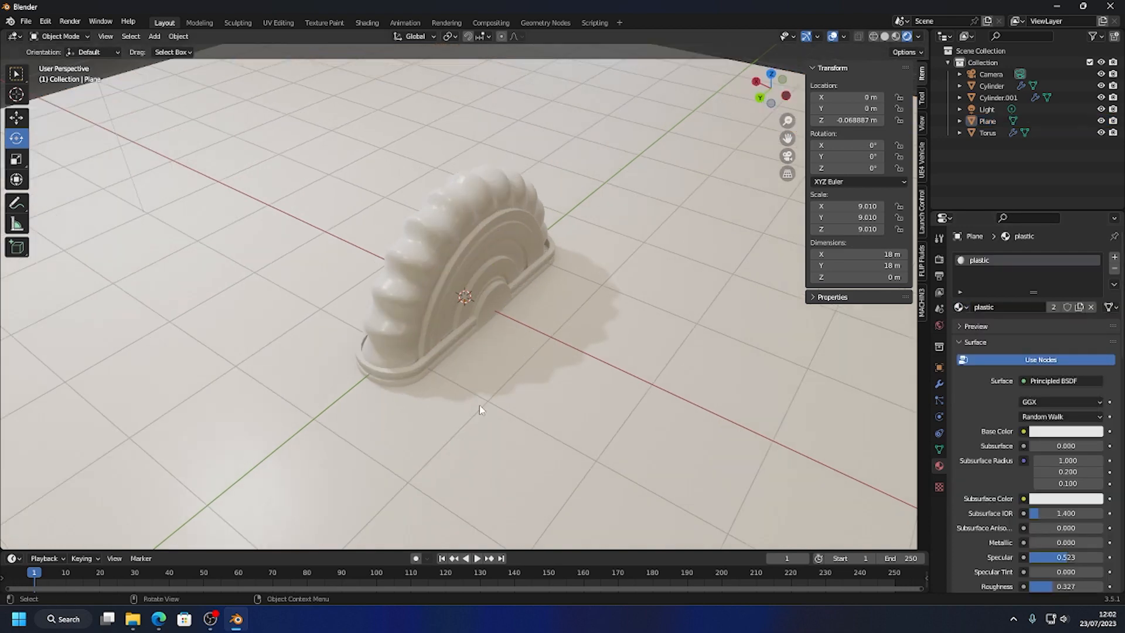
- Give the wheel's hub cylinder a new material with a nearly black base color
middle_click_drag(479, 406, 593, 406)
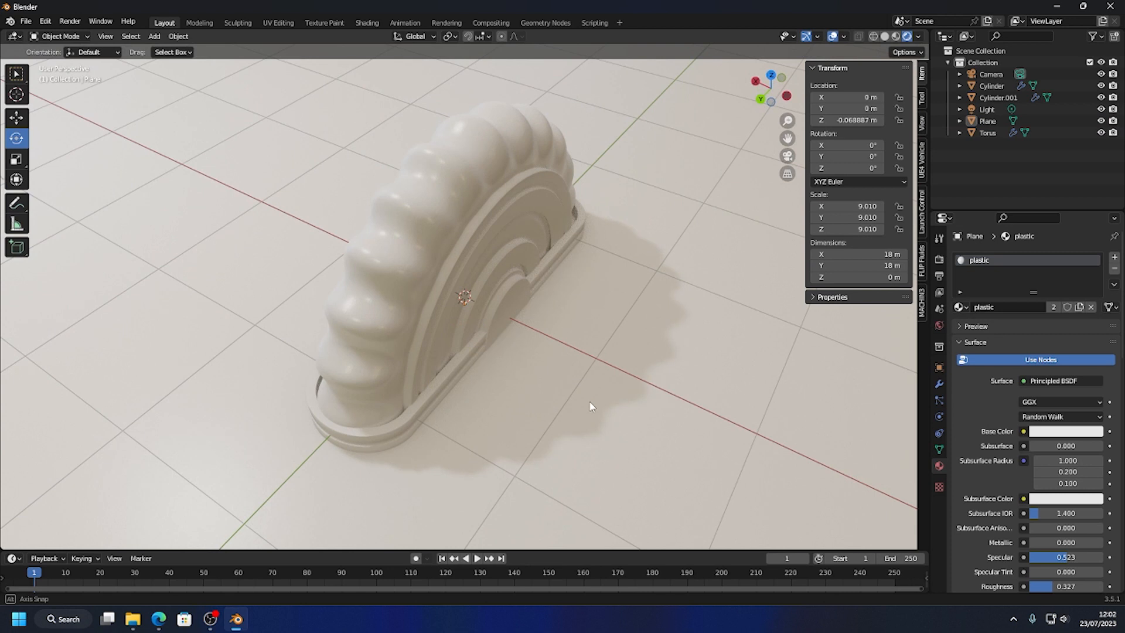
left_click(506, 242)
left_click(554, 221)
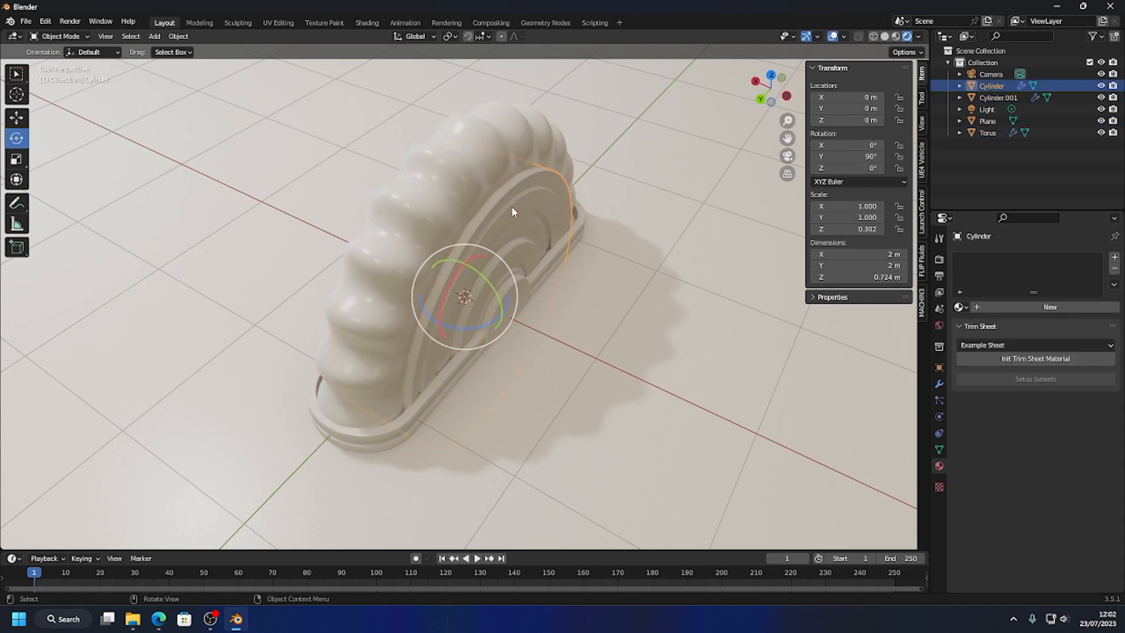
left_click(1008, 306)
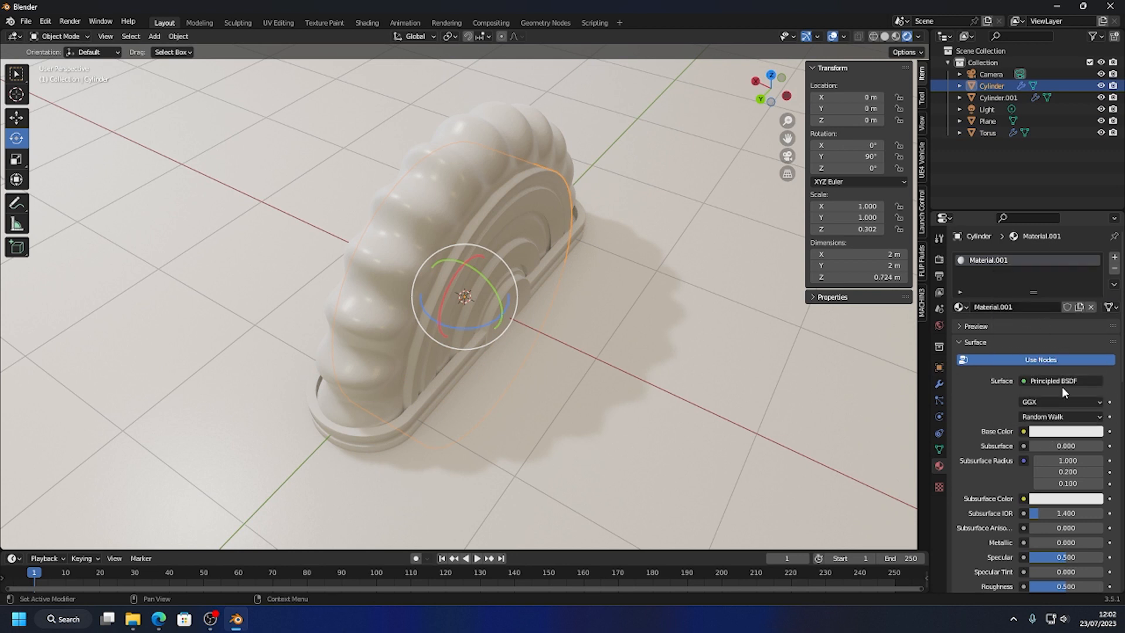
left_click(1060, 431)
left_click_drag(1095, 315, 1093, 341)
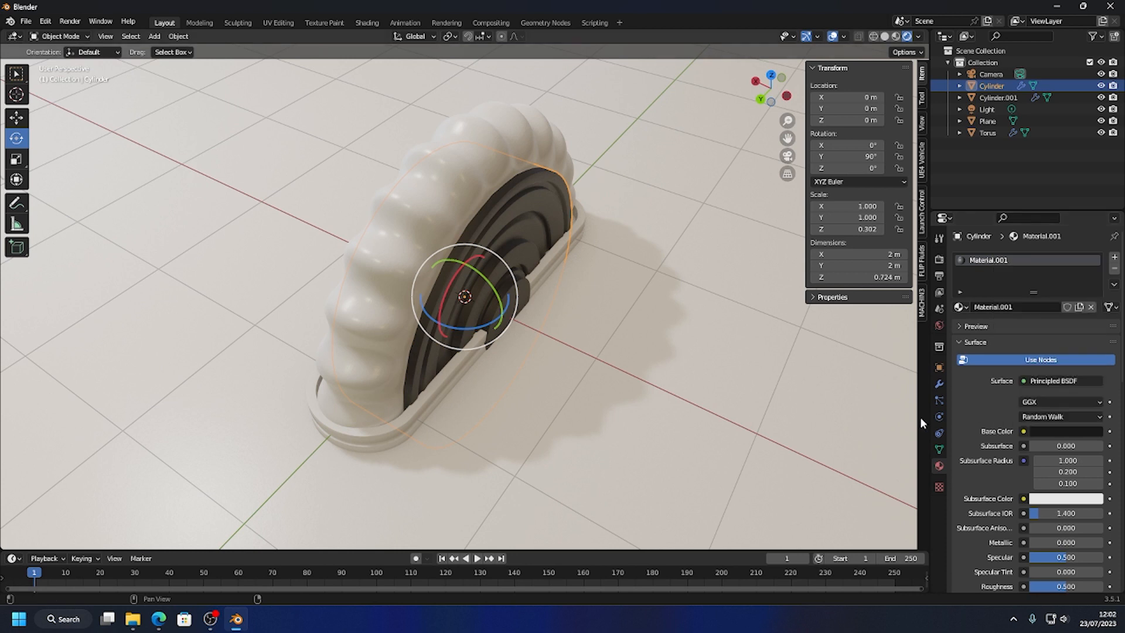
- Set the hub material's metallic value to about 0.693 and its roughness to about 0.437
scroll(982, 473, "down", 10)
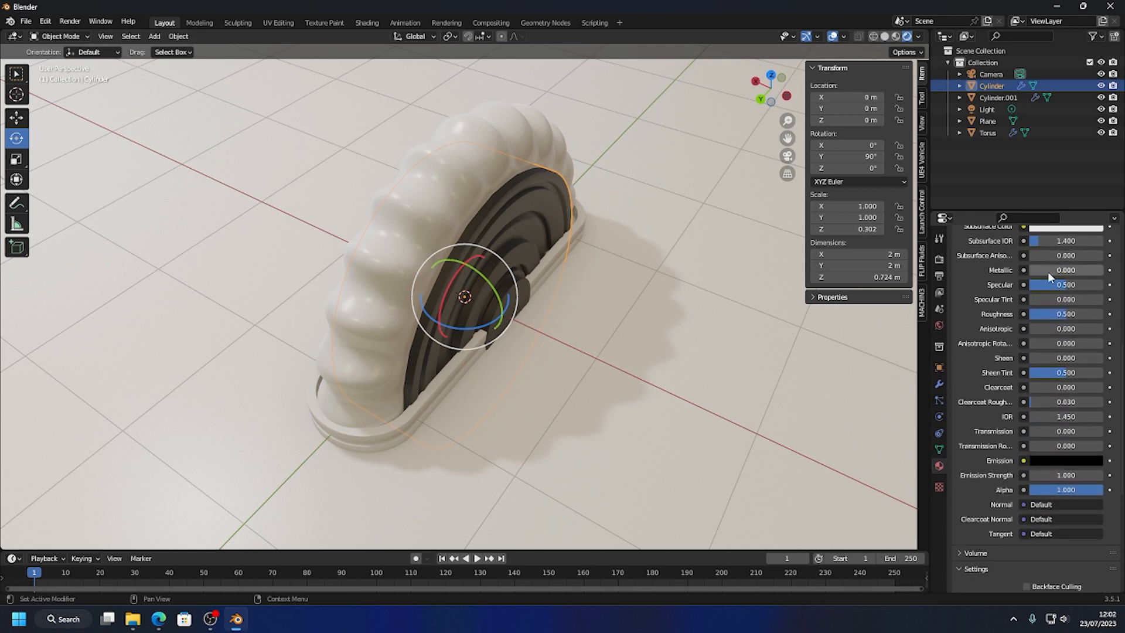
mouse_move(1047, 269)
left_mouse_down()
mouse_move(1102, 269)
mouse_move(1081, 270)
left_mouse_up()
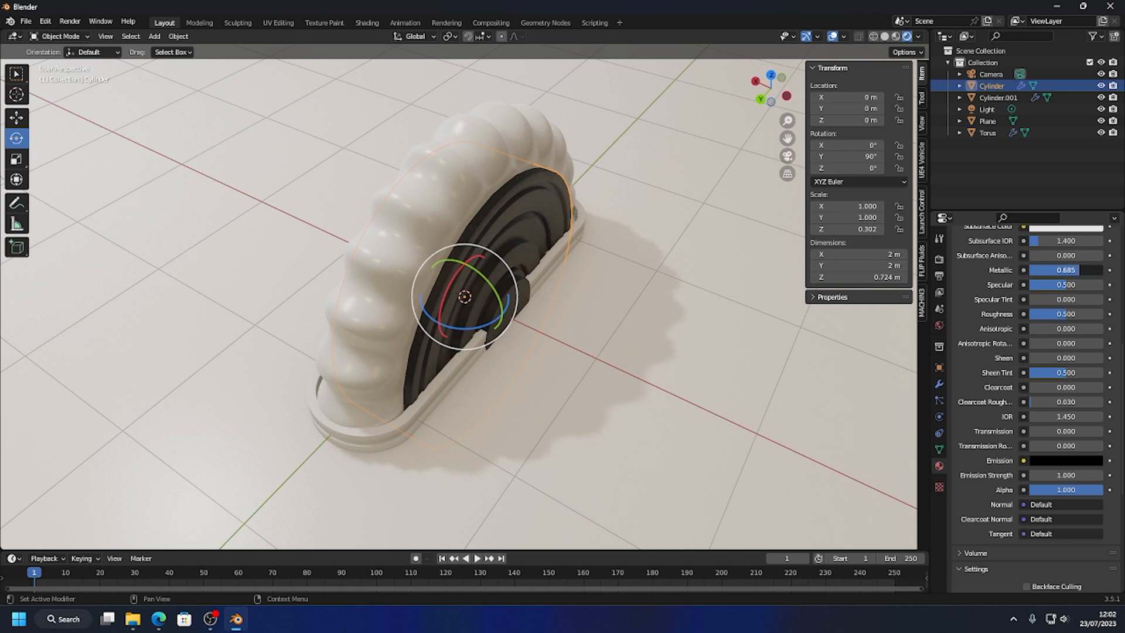
mouse_move(1066, 314)
left_mouse_down()
mouse_move(1036, 313)
mouse_move(1065, 314)
left_mouse_up()
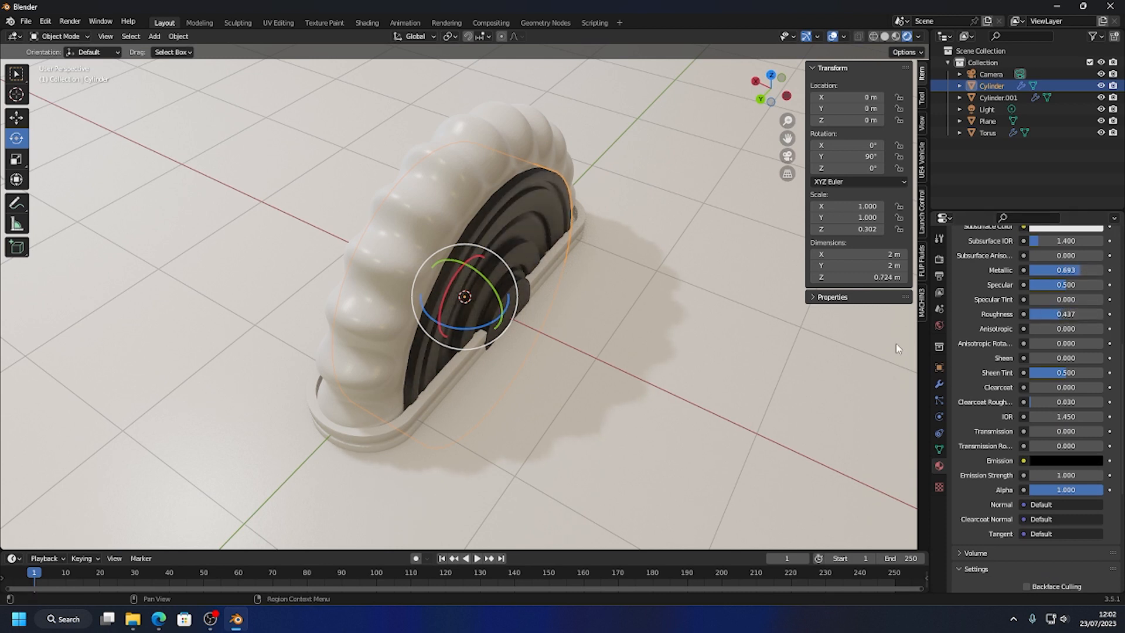
- Select the base ring around the wheel and assign the dark Material.001 to it
left_click(588, 394)
middle_click_drag(587, 394, 381, 414)
left_click(381, 414)
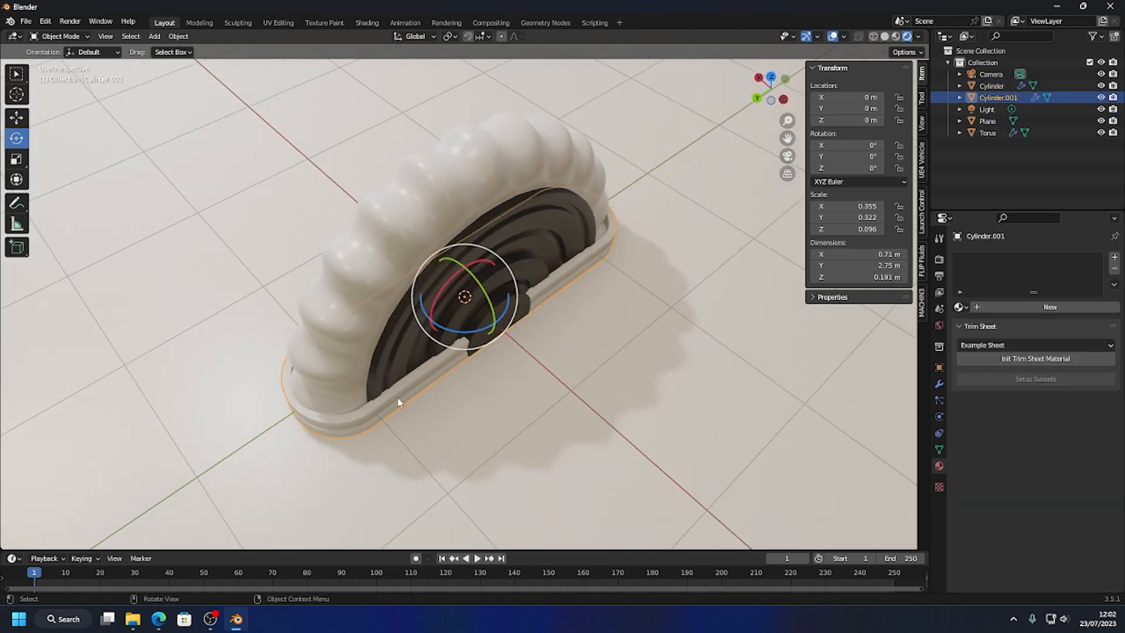
left_click(959, 306)
left_click(992, 336)
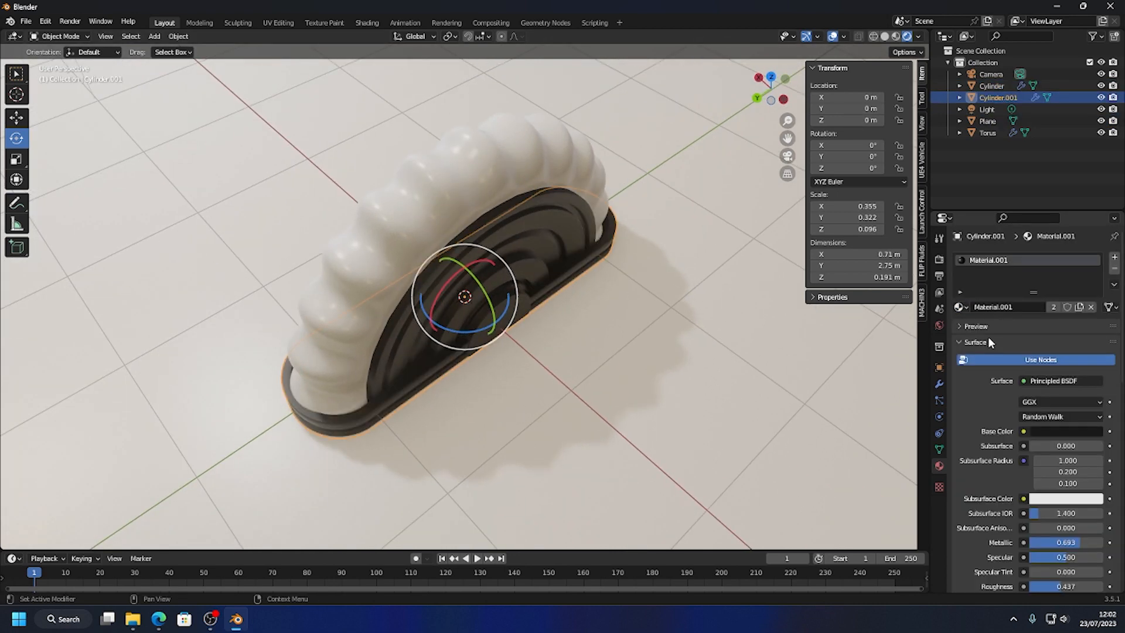
- Add a second material slot with a new material to the base ring
left_click(461, 403)
middle_click_drag(401, 407, 375, 445)
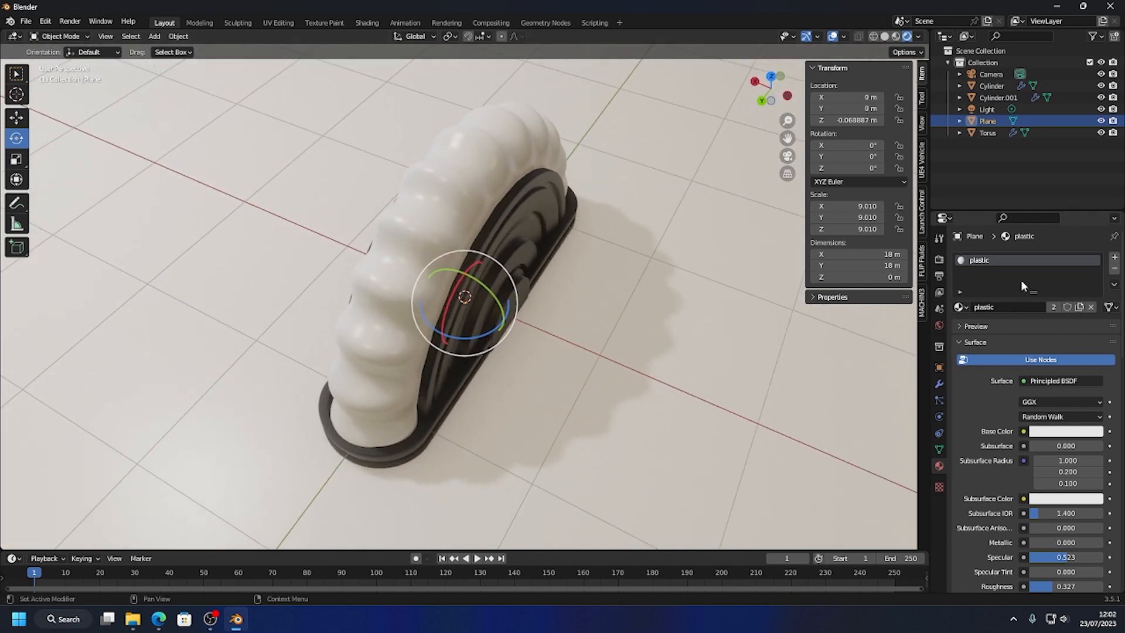
left_click(404, 445)
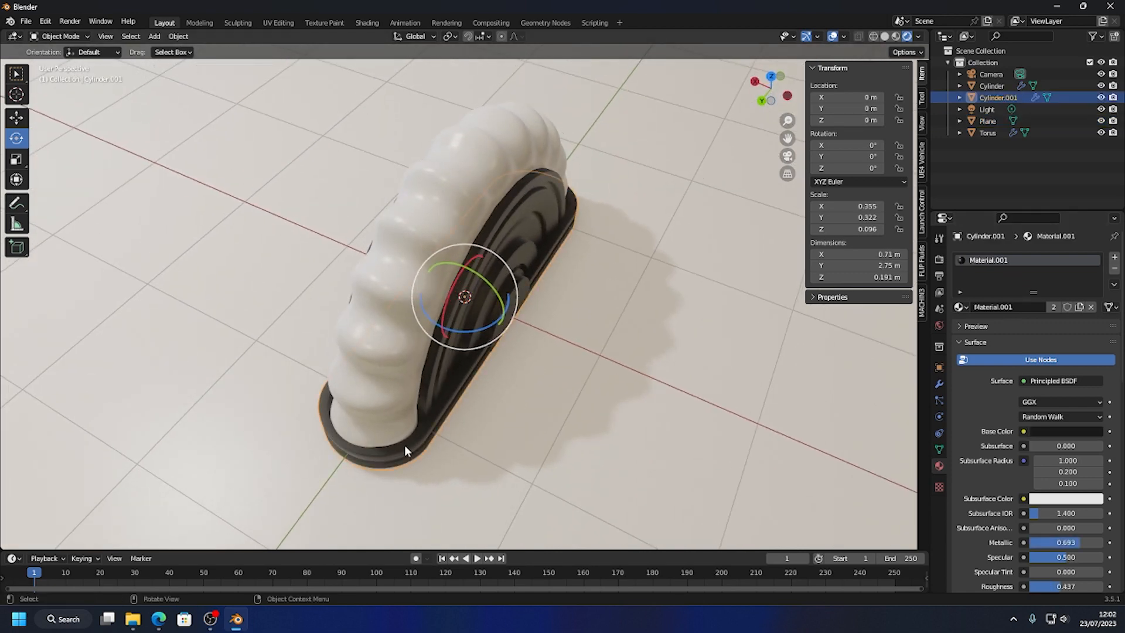
left_click(1114, 257)
left_click(1009, 330)
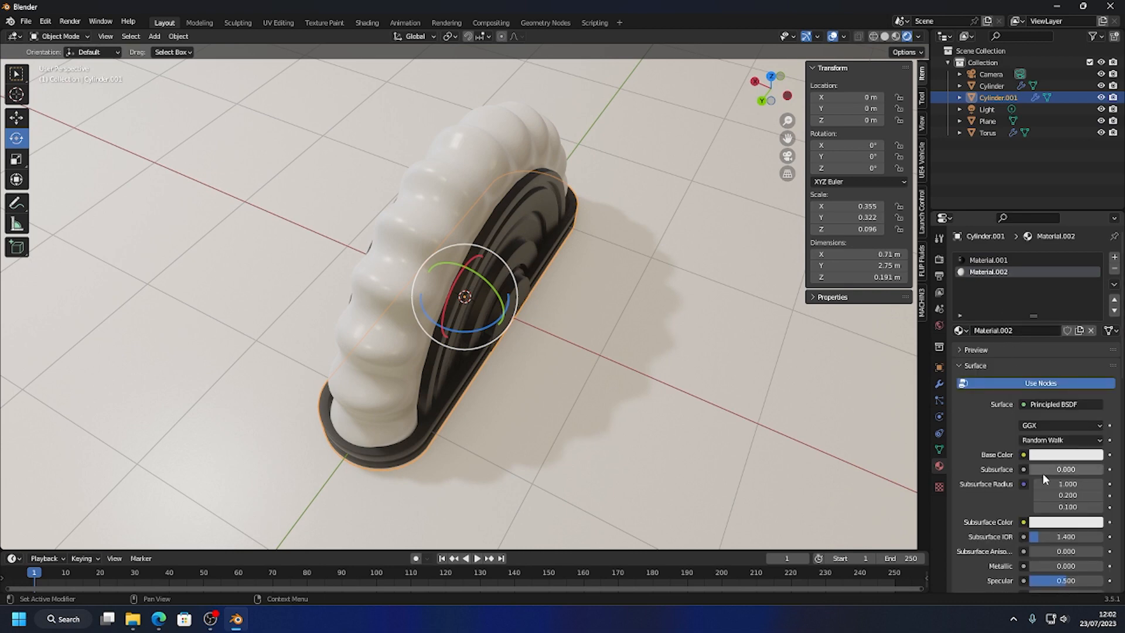
- Set the new material's emission color to orange and its emission strength to 25
scroll(1043, 473, "down", 10)
scroll(1015, 428, "down", 2)
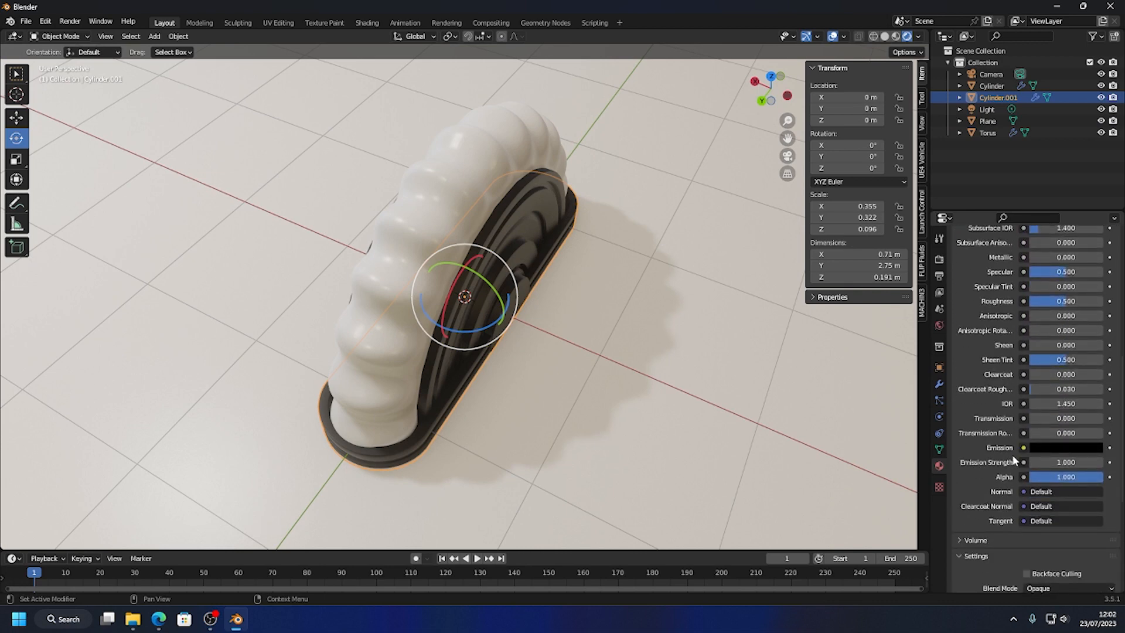
left_click(1061, 448)
left_click_drag(1095, 343, 1093, 280)
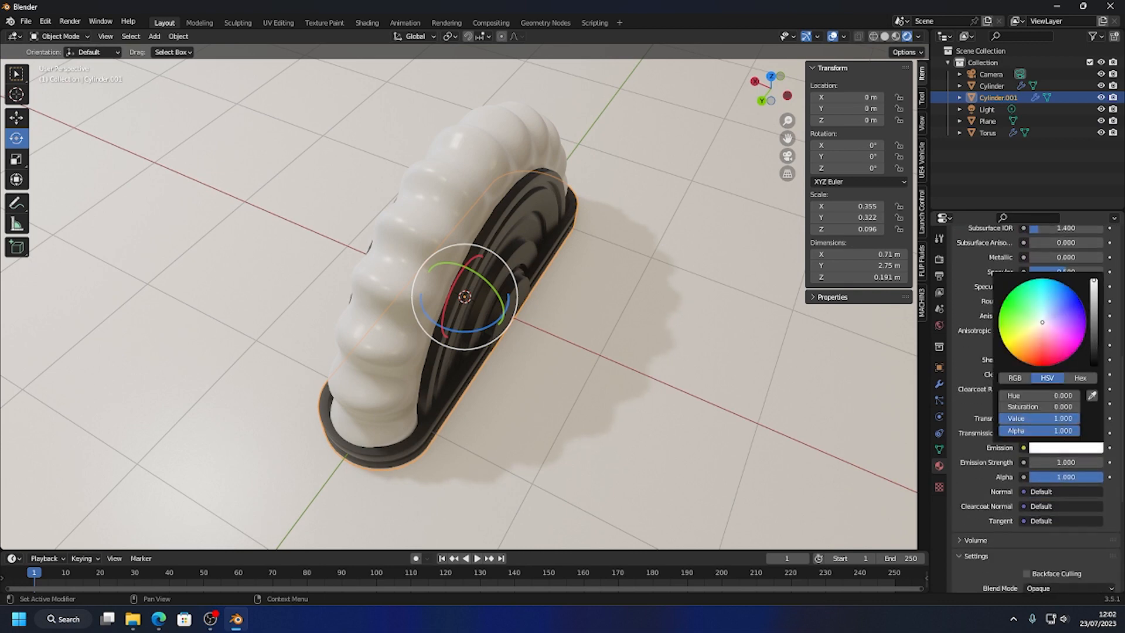
left_click(1032, 357)
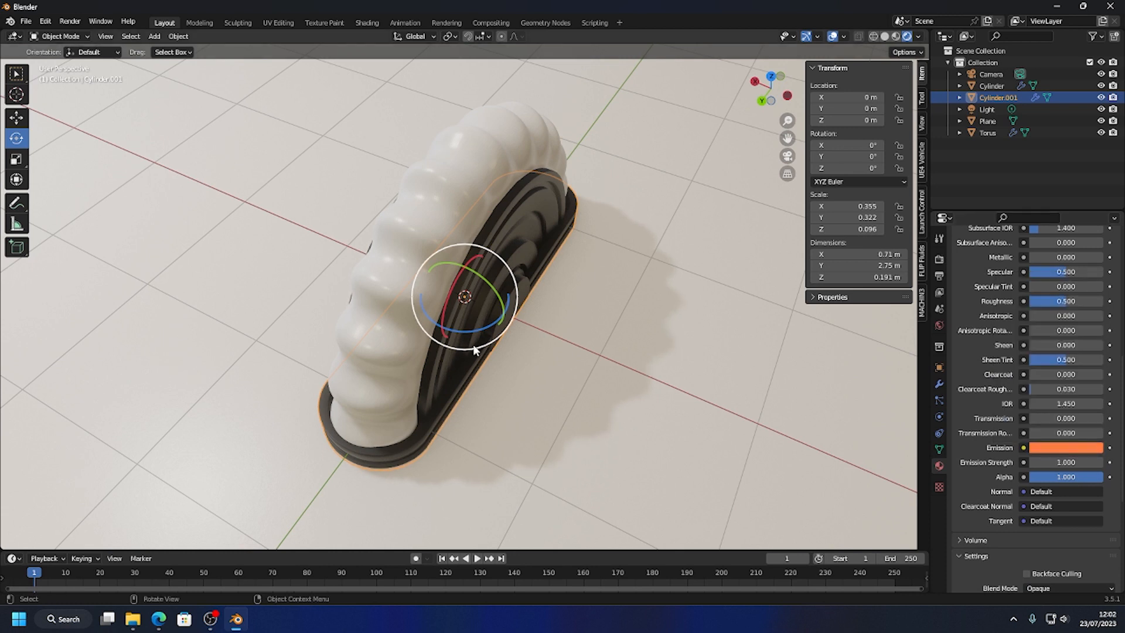
left_click(1054, 460)
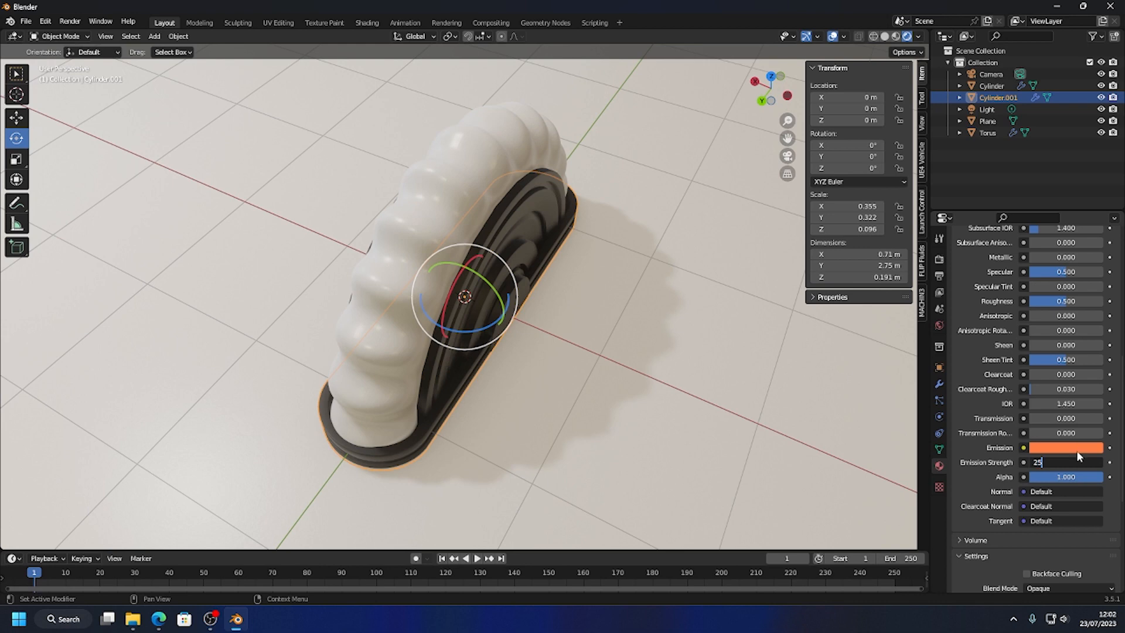
key("Return")
- Enter Edit Mode on the base ring, activate the Move tool and select a face loop running around the ring
scroll(446, 420, "up", 2)
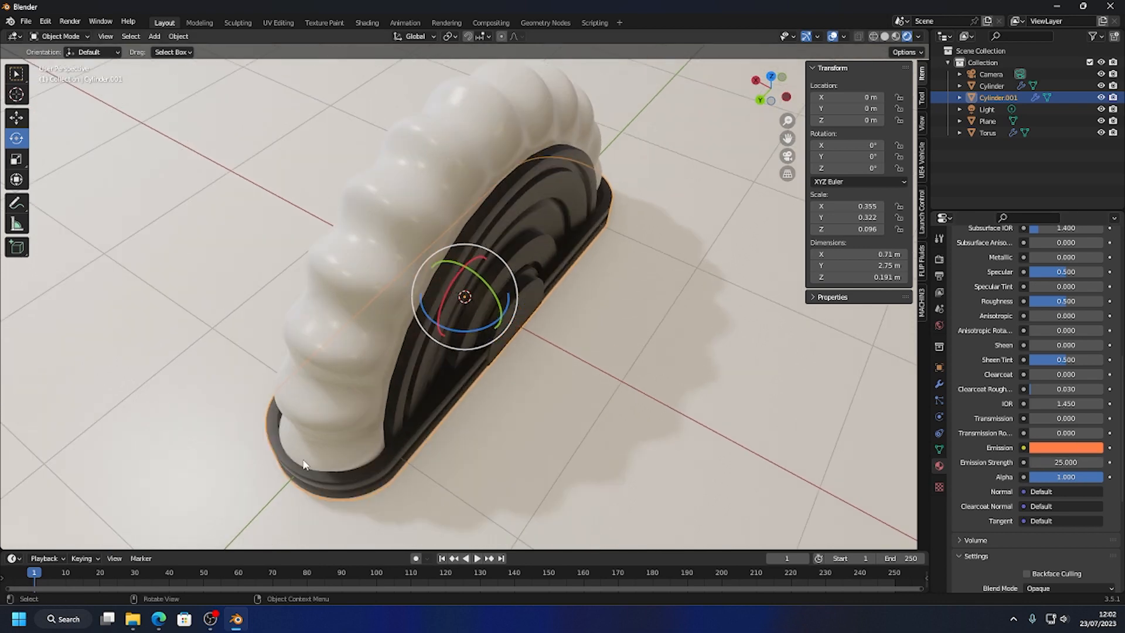
middle_click_drag(304, 464, 364, 444)
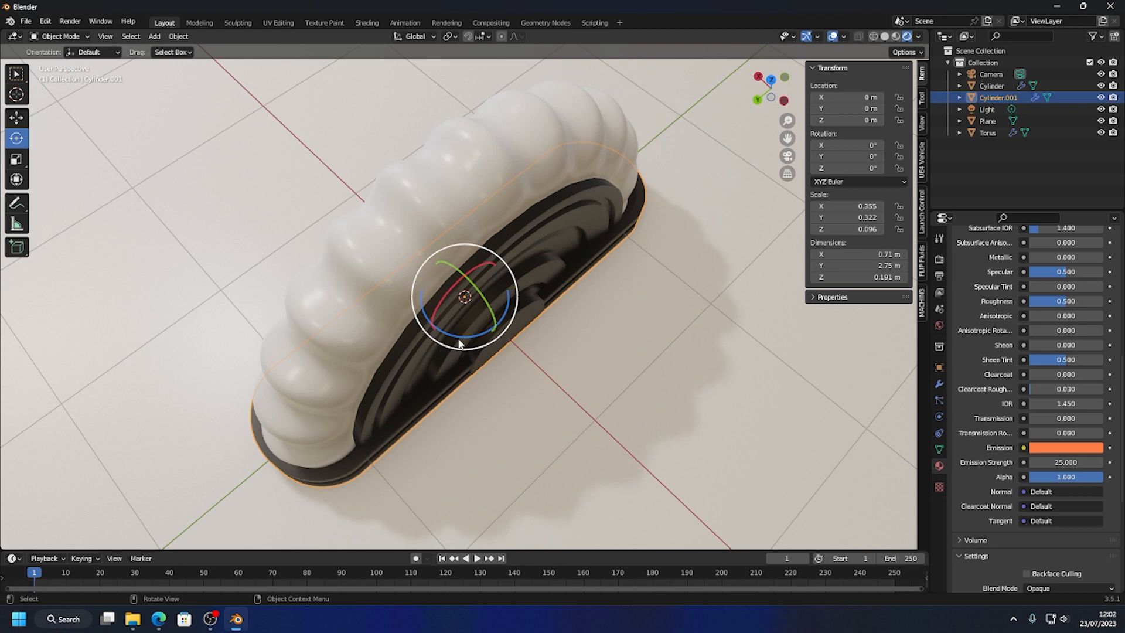
left_click(60, 36)
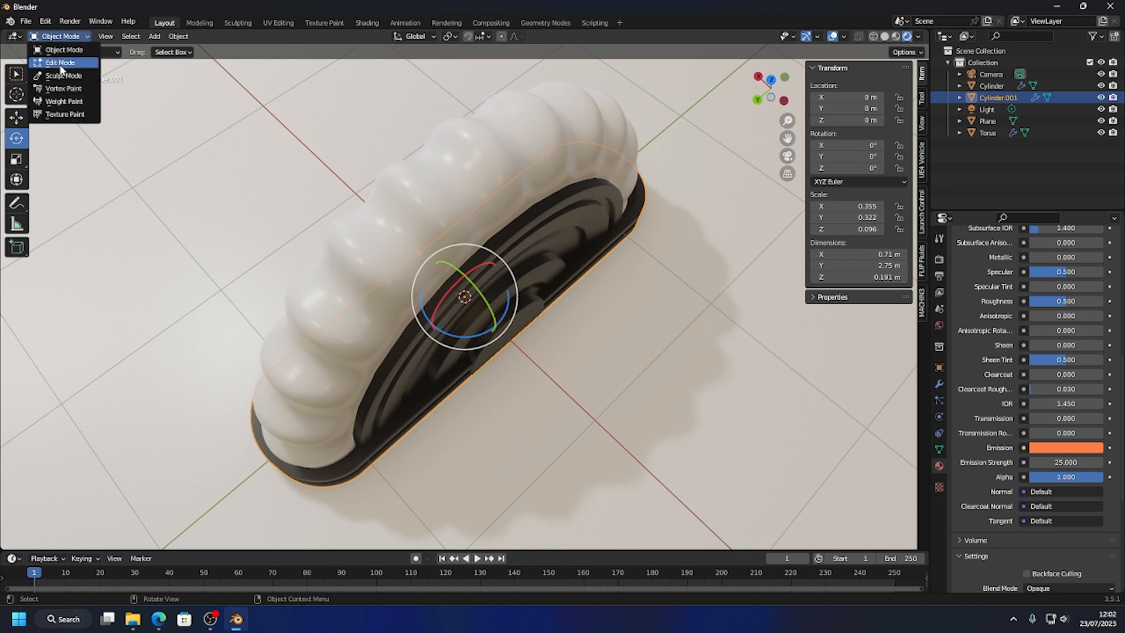
left_click(59, 64)
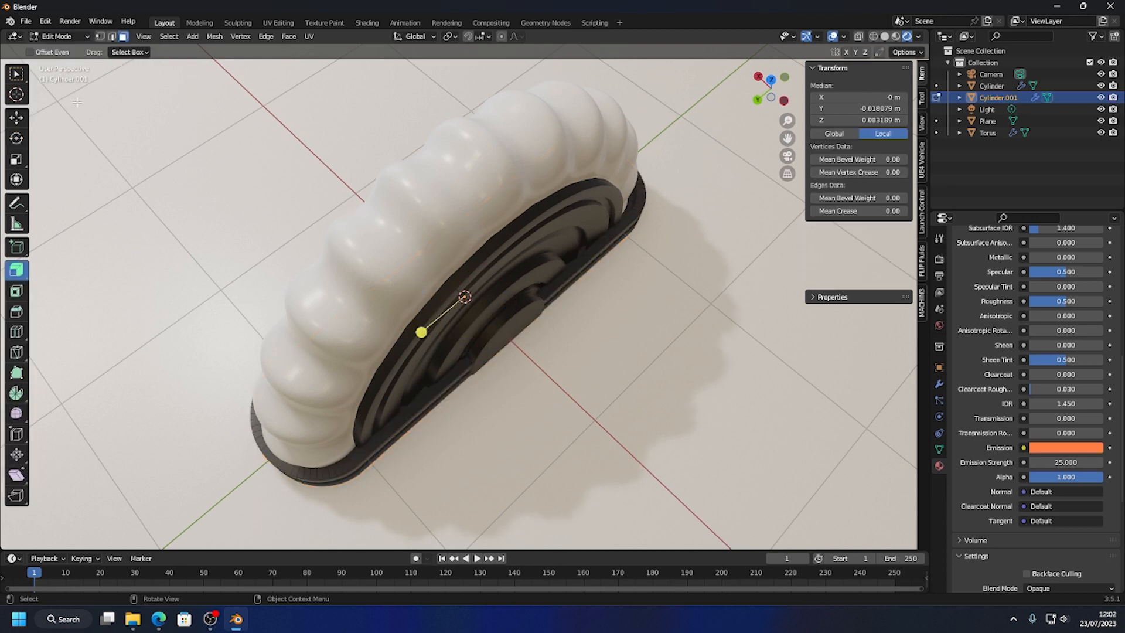
left_click(17, 118)
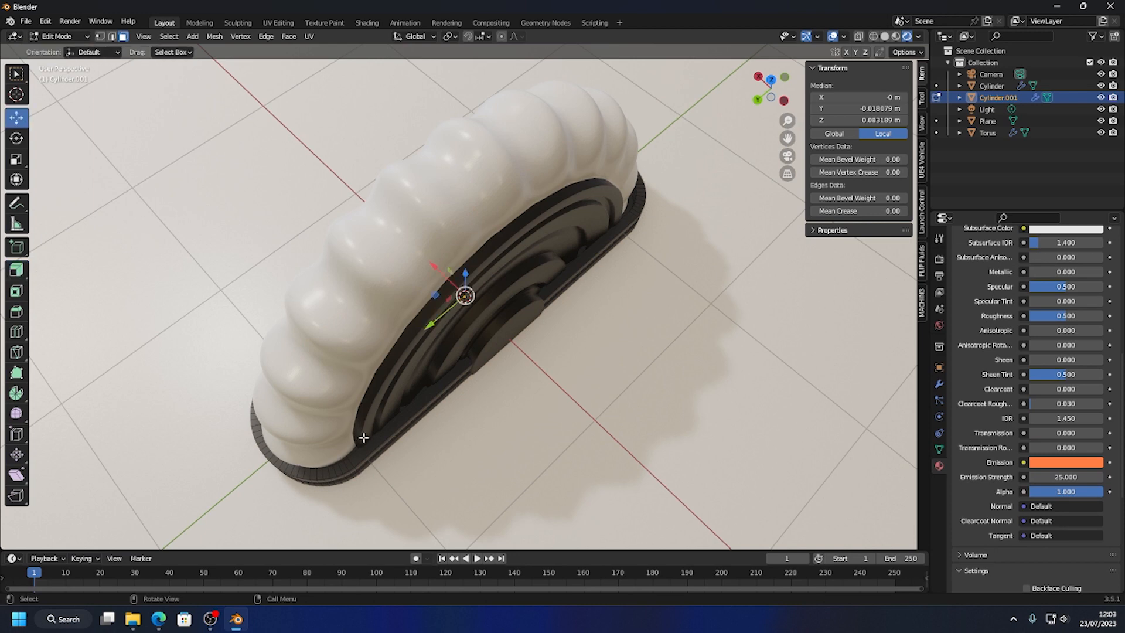
left_click(401, 409)
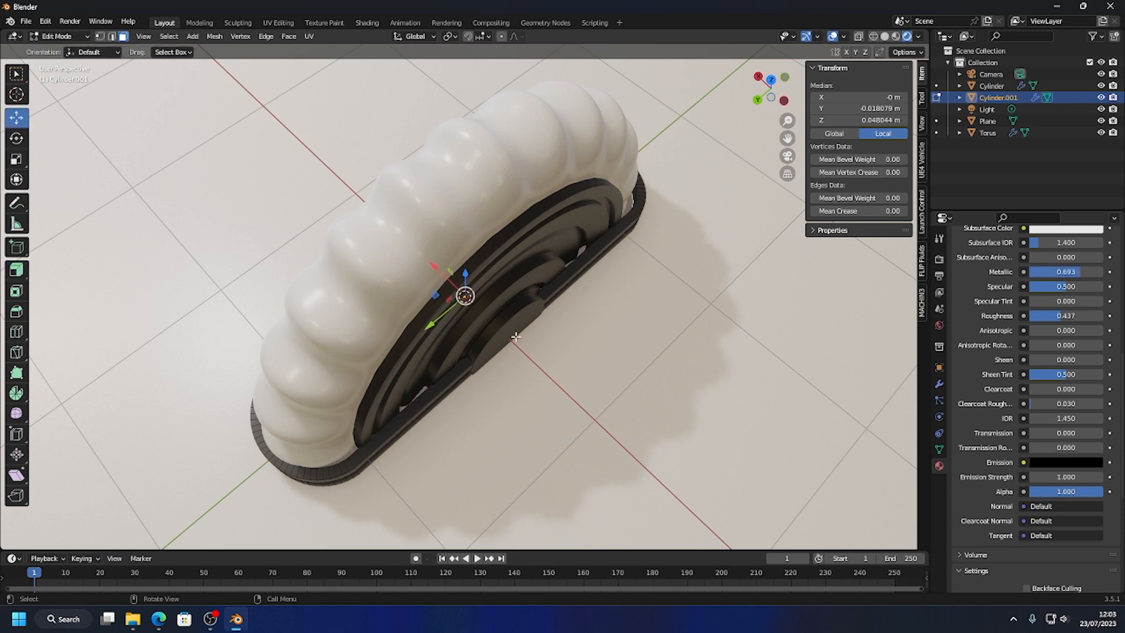
- Switch the viewport to Solid shading with the base ring's selected faces in view
mouse_move(344, 450)
middle_mouse_down()
mouse_move(457, 434)
mouse_move(380, 404)
mouse_move(363, 443)
middle_mouse_up()
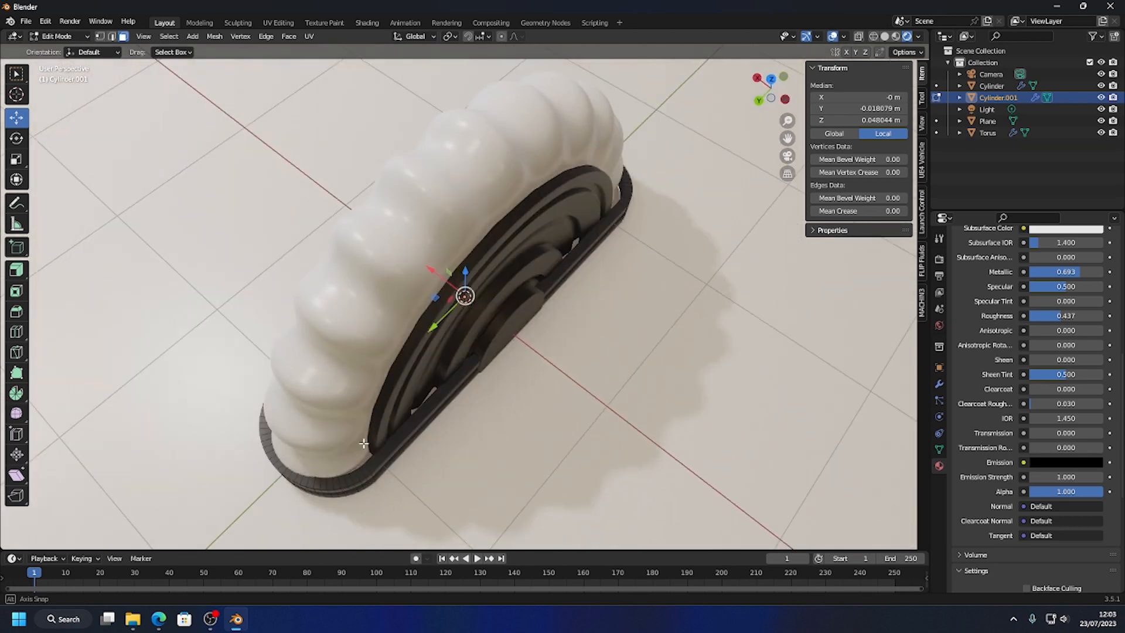
left_click(885, 36)
middle_click_drag(550, 287, 580, 281)
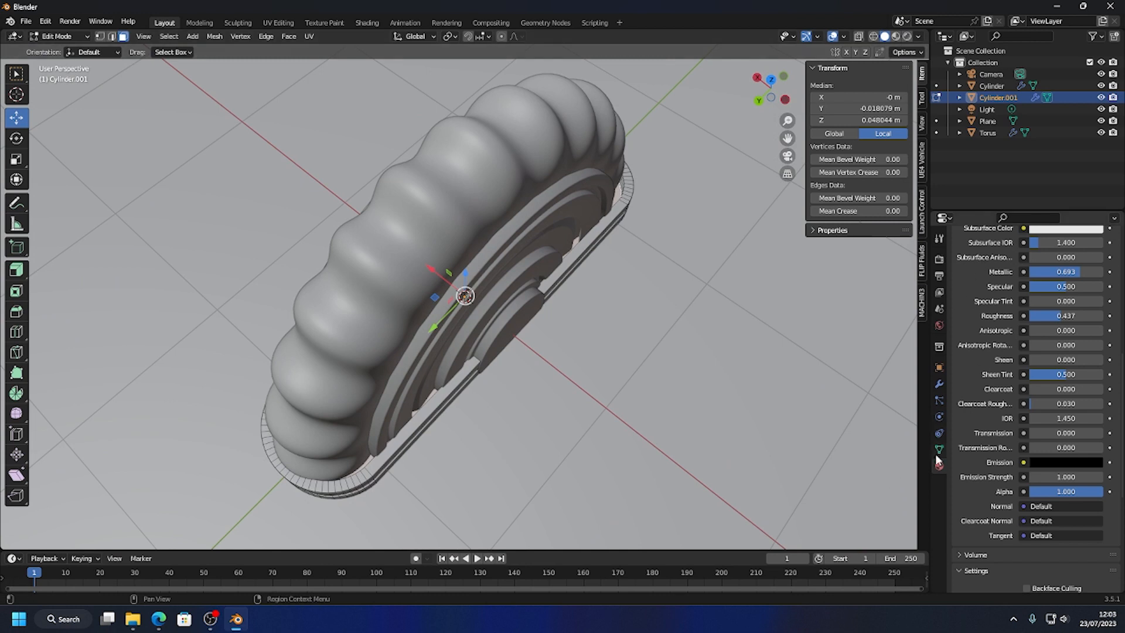
- Assign the glowing Material.002 to the base ring's selected faces, preview it in Rendered shading and return to Object Mode
scroll(1049, 375, "up", 10)
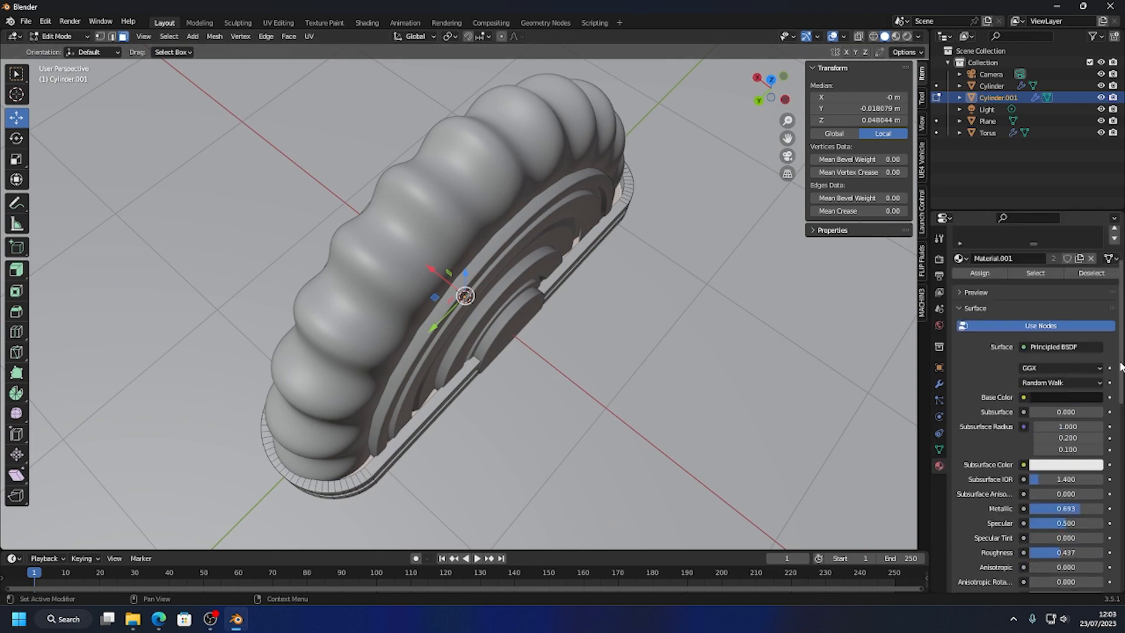
left_click(1004, 273)
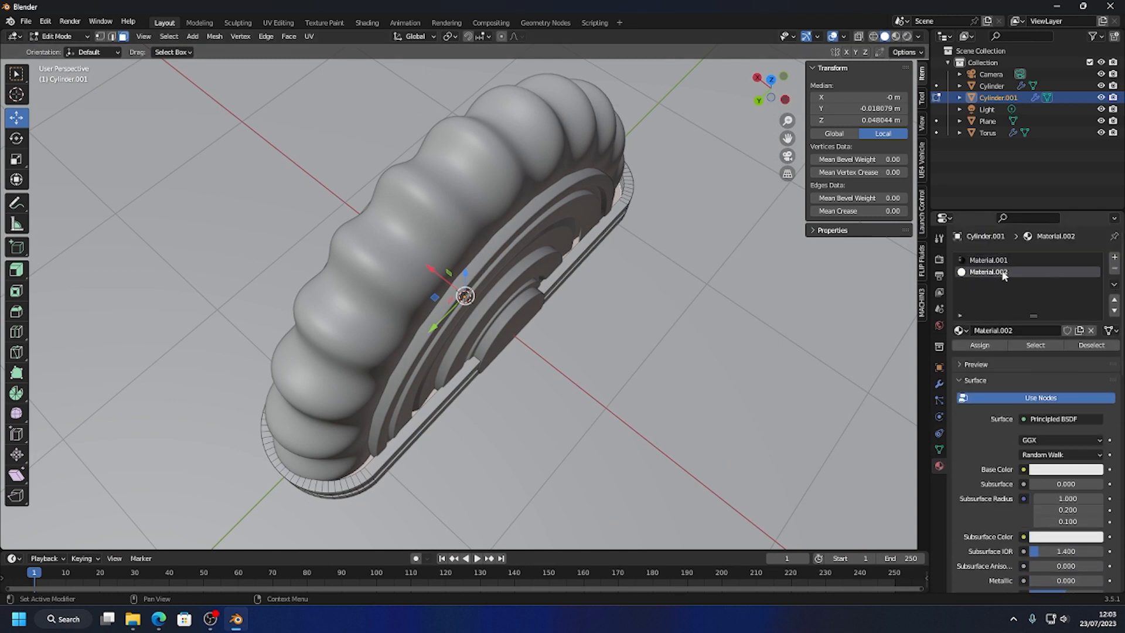
left_click(980, 347)
left_click(907, 37)
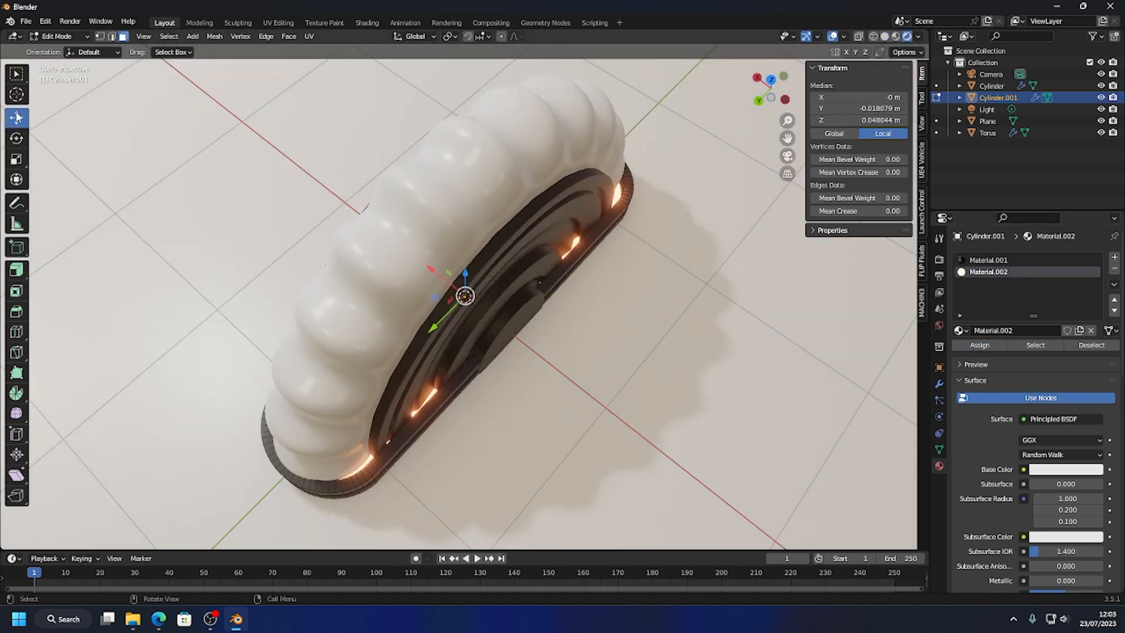
key("Tab")
- Scale the base ring along Y to about 0.334 in top view to widen the glowing gap at the wheel's ends
left_click(572, 365)
middle_click_drag(572, 366, 626, 420)
left_click(771, 82)
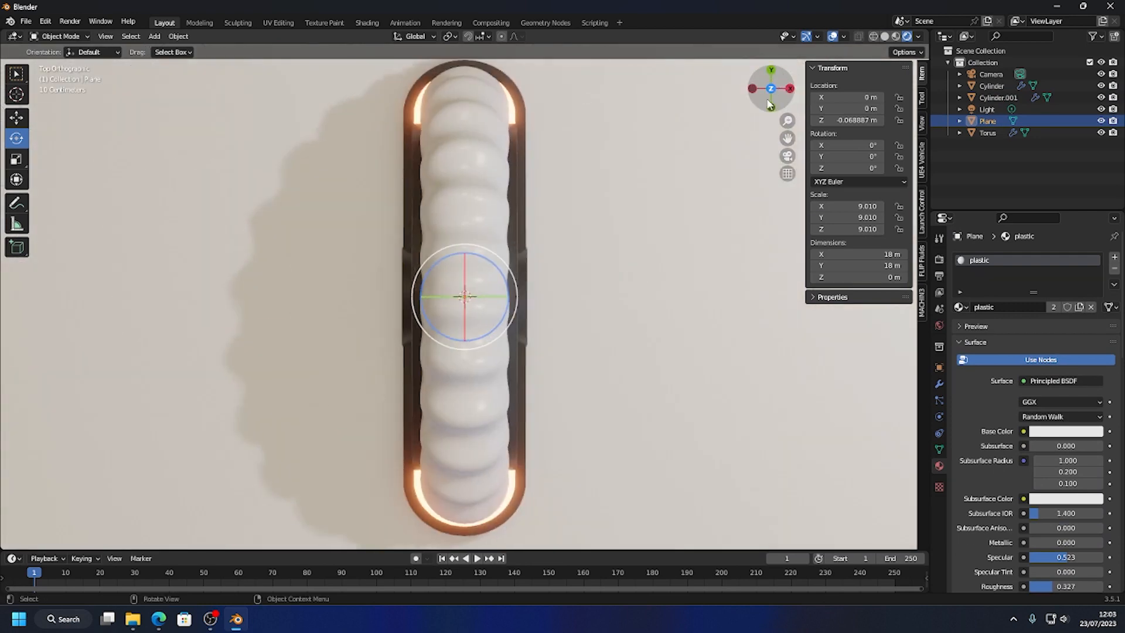
left_click(514, 223)
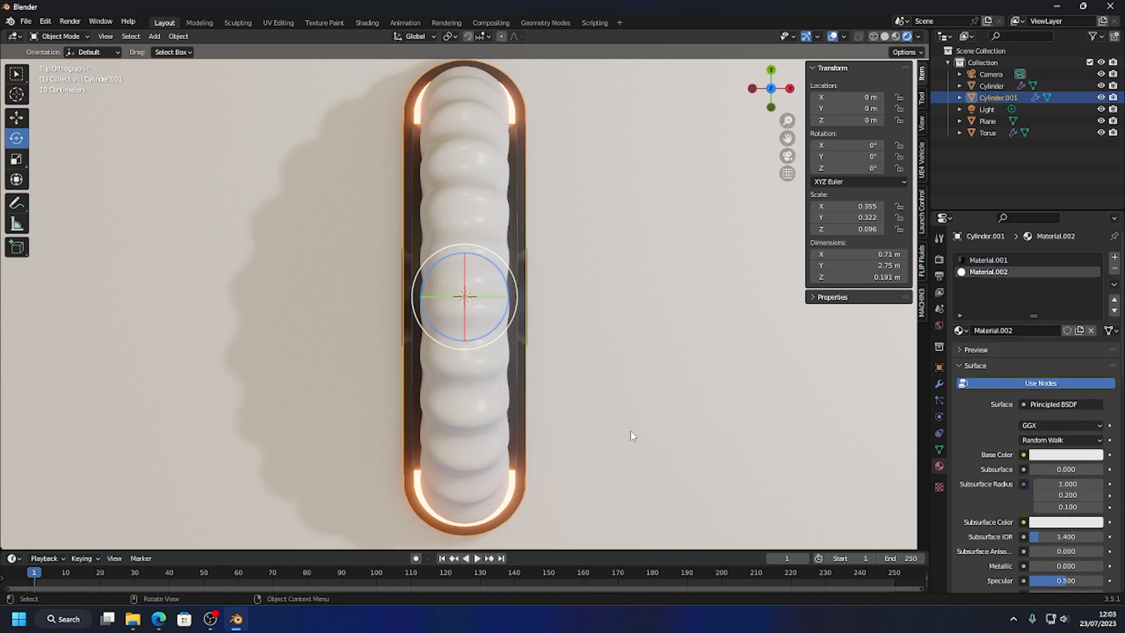
left_click(502, 191)
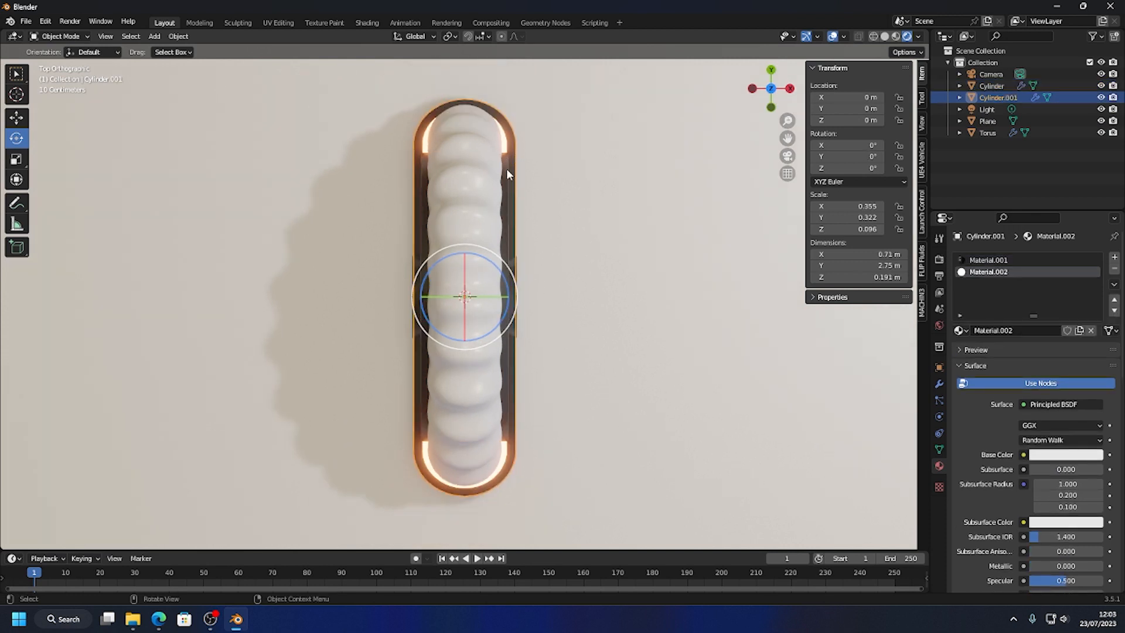
left_click(16, 158)
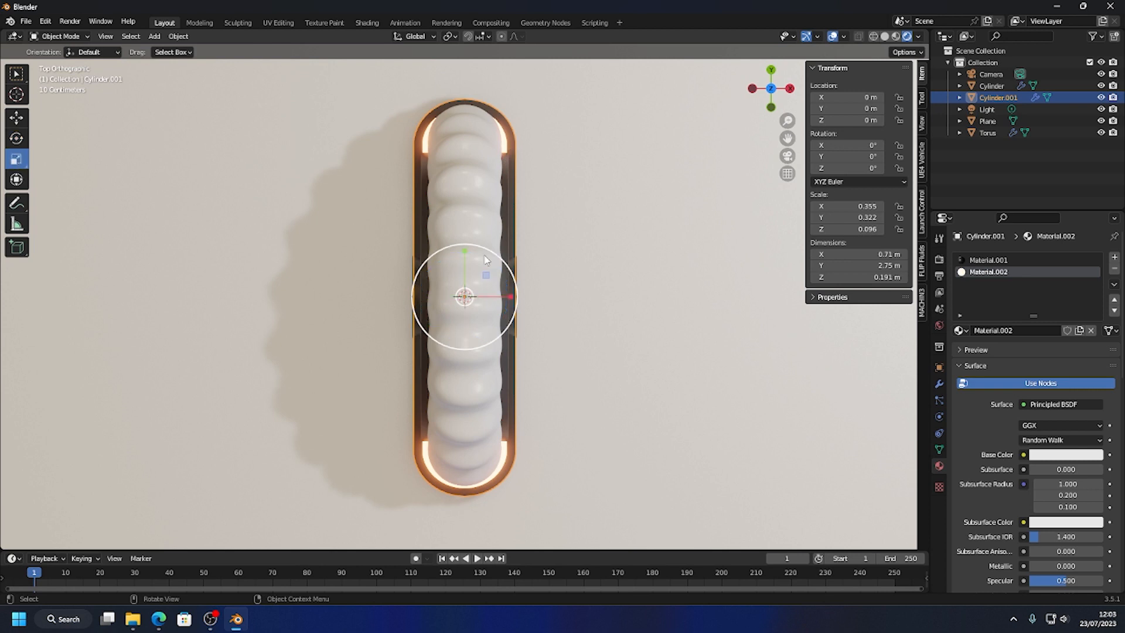
left_click_drag(467, 250, 466, 240)
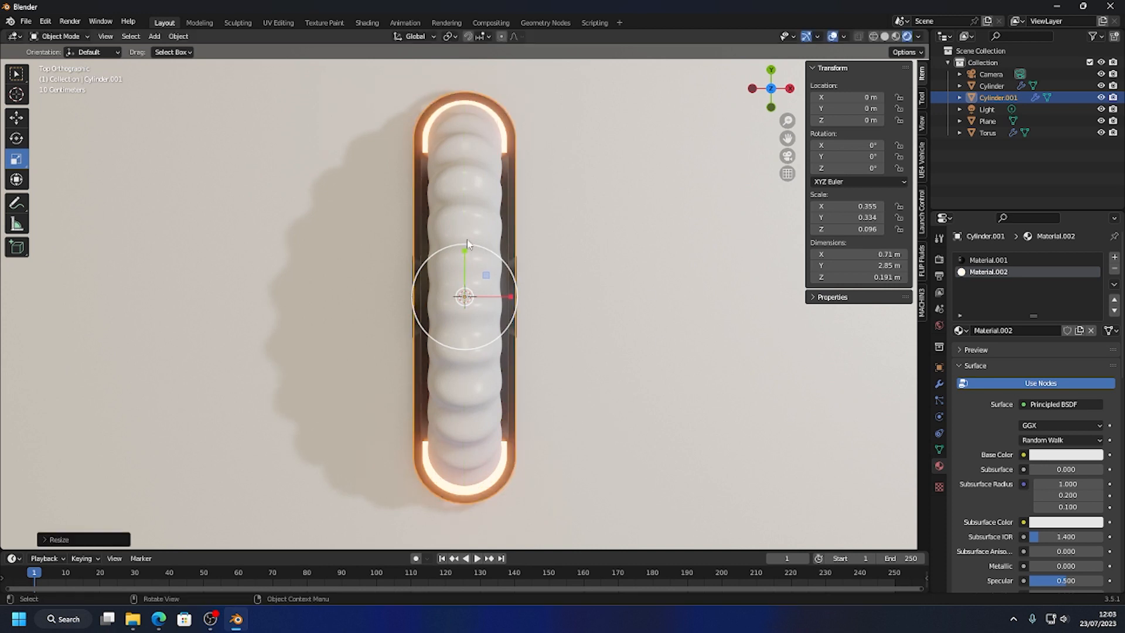
- Move the base ring's end vertices slightly inward along Y in X-ray Edit Mode, to medians of about -3.85 m and 3.88 m
key("Tab")
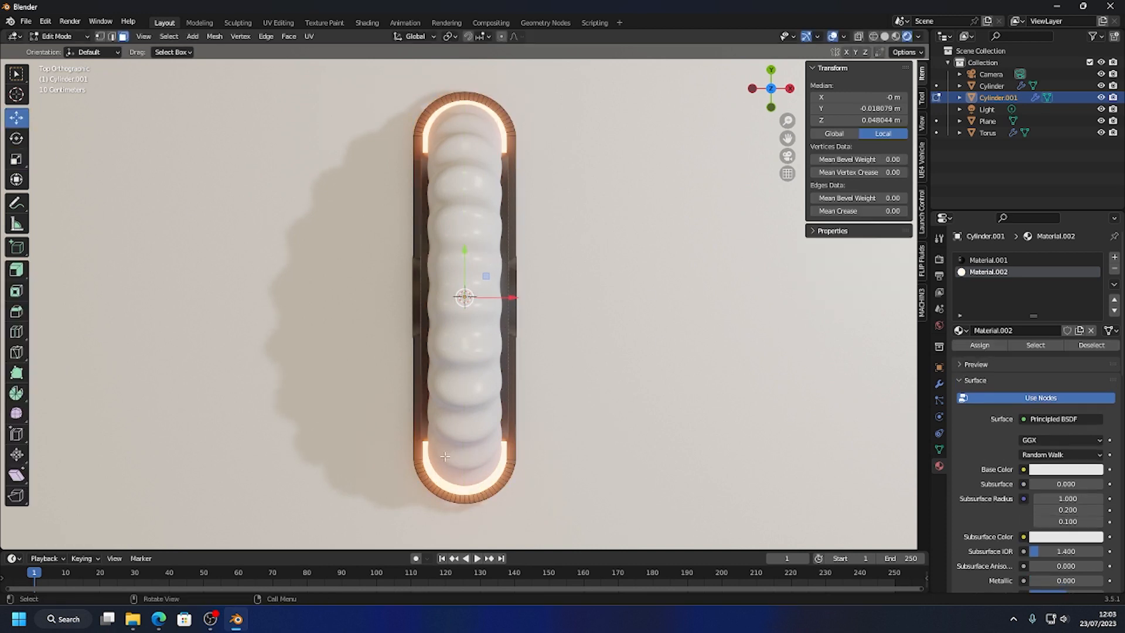
left_click(100, 37)
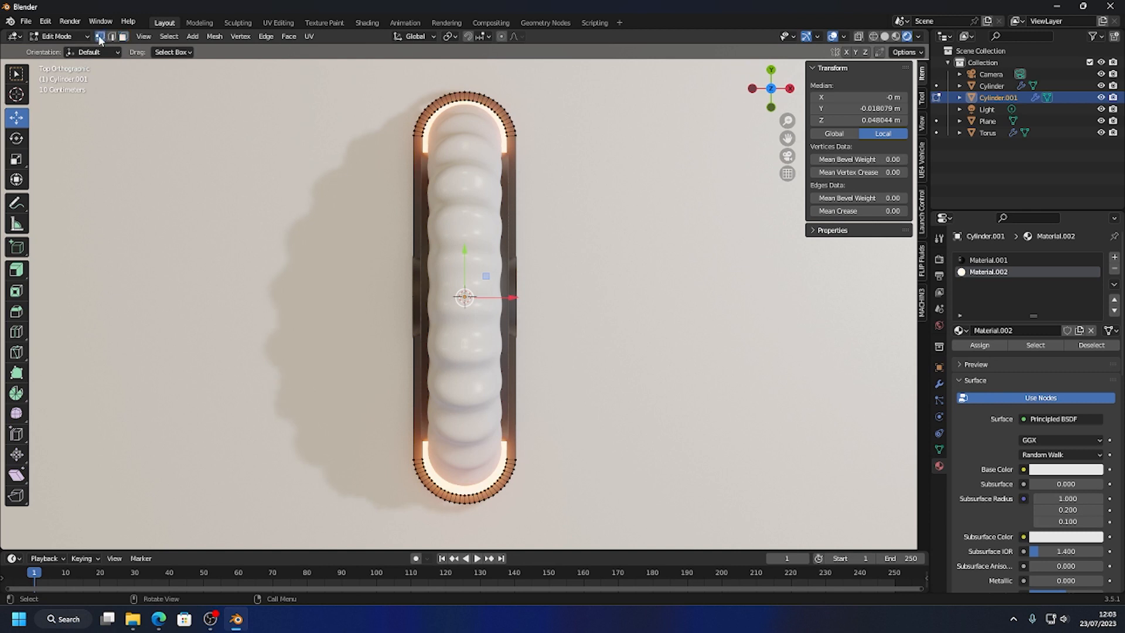
left_click(858, 36)
left_click_drag(406, 386, 654, 532)
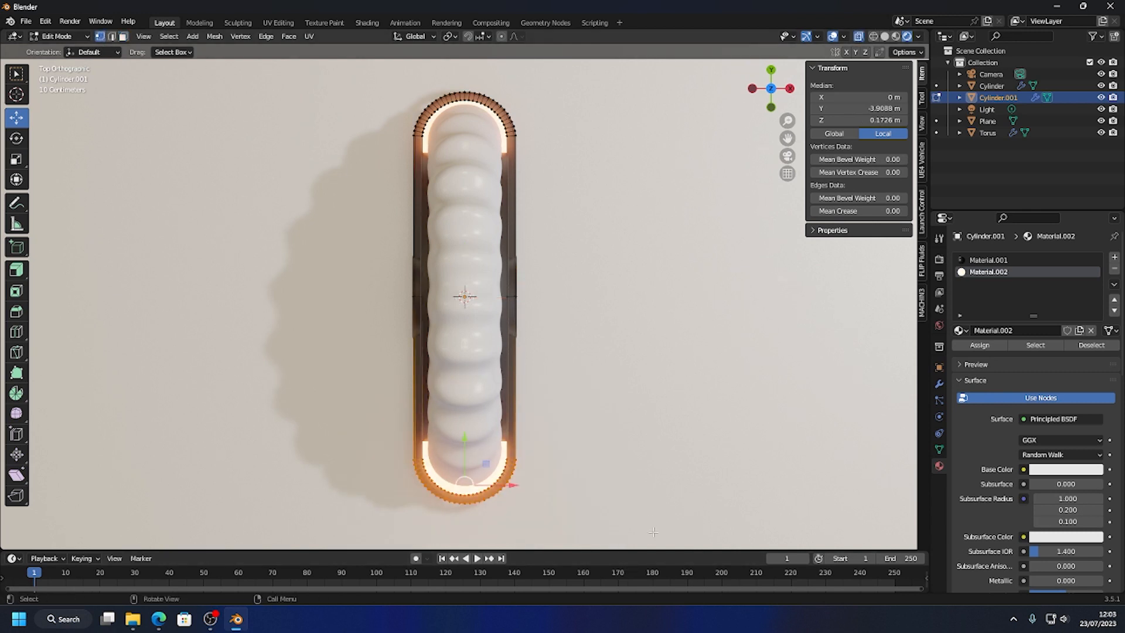
left_click_drag(465, 451, 465, 449)
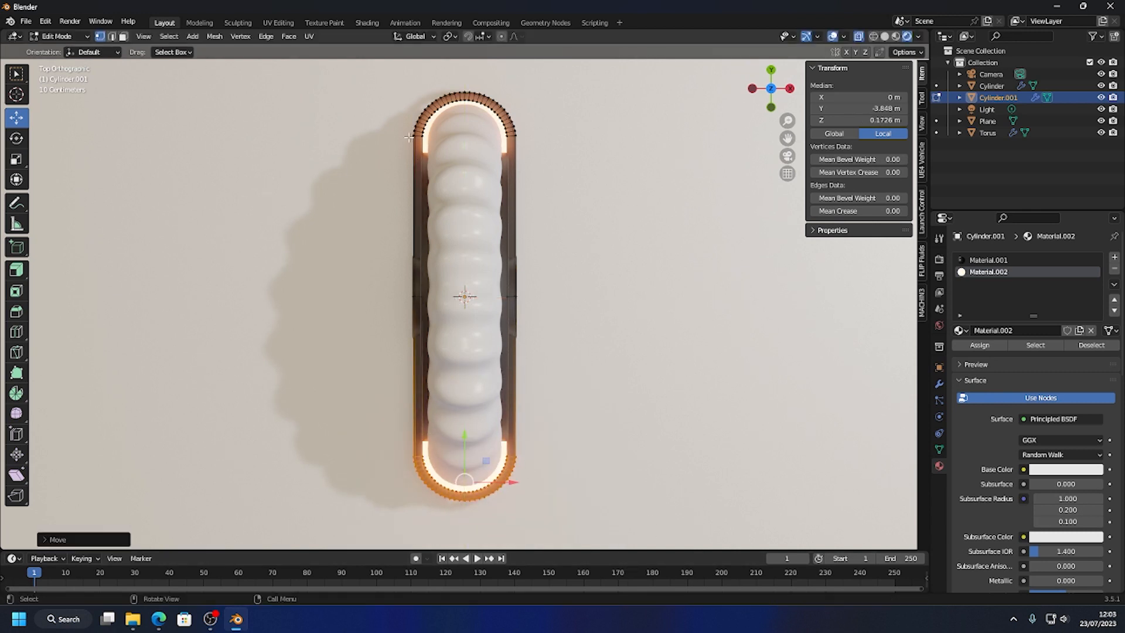
left_click_drag(391, 78, 526, 137)
left_click_drag(467, 83, 462, 79)
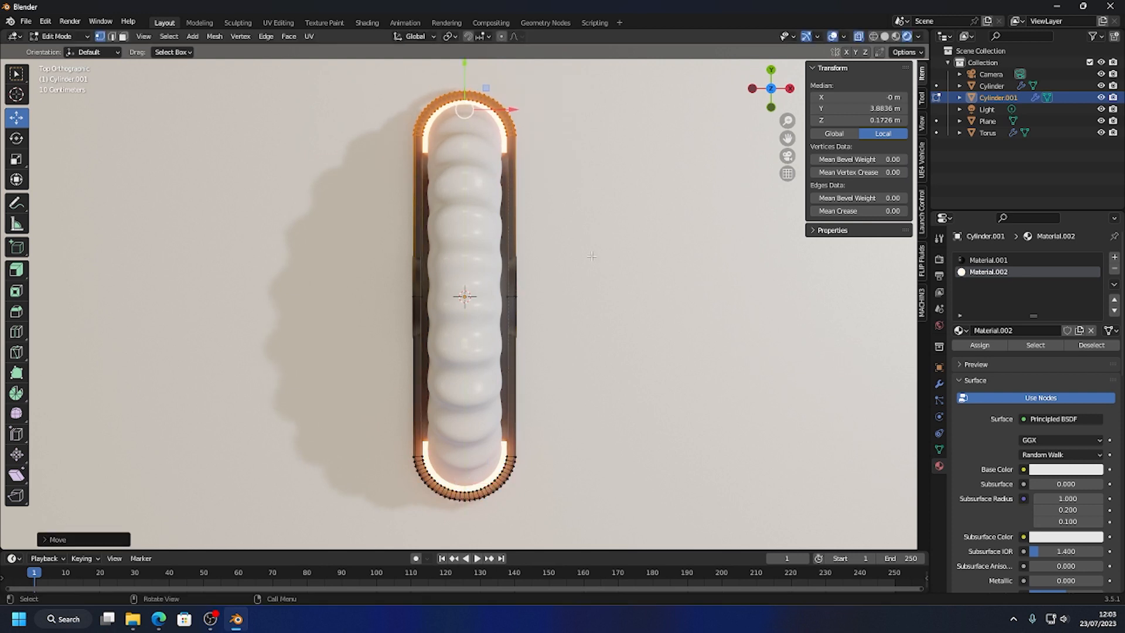
key("Tab")
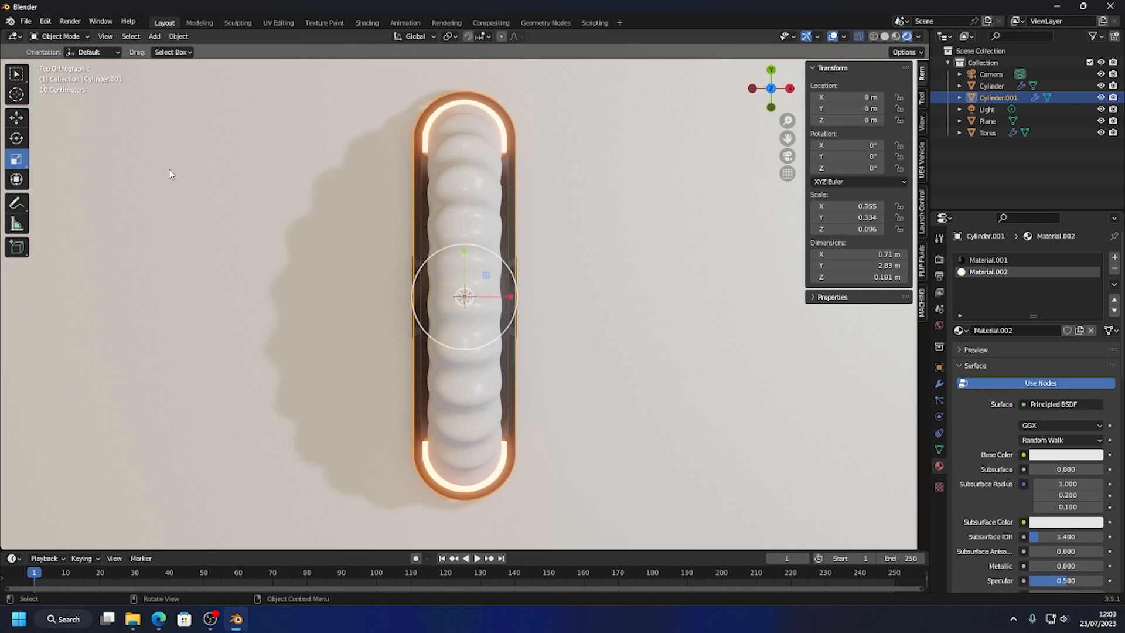
- Scale the base ring along X to about 0.376 and deselect it
left_click_drag(512, 297, 526, 304)
middle_click_drag(526, 304, 600, 231)
left_click(674, 59)
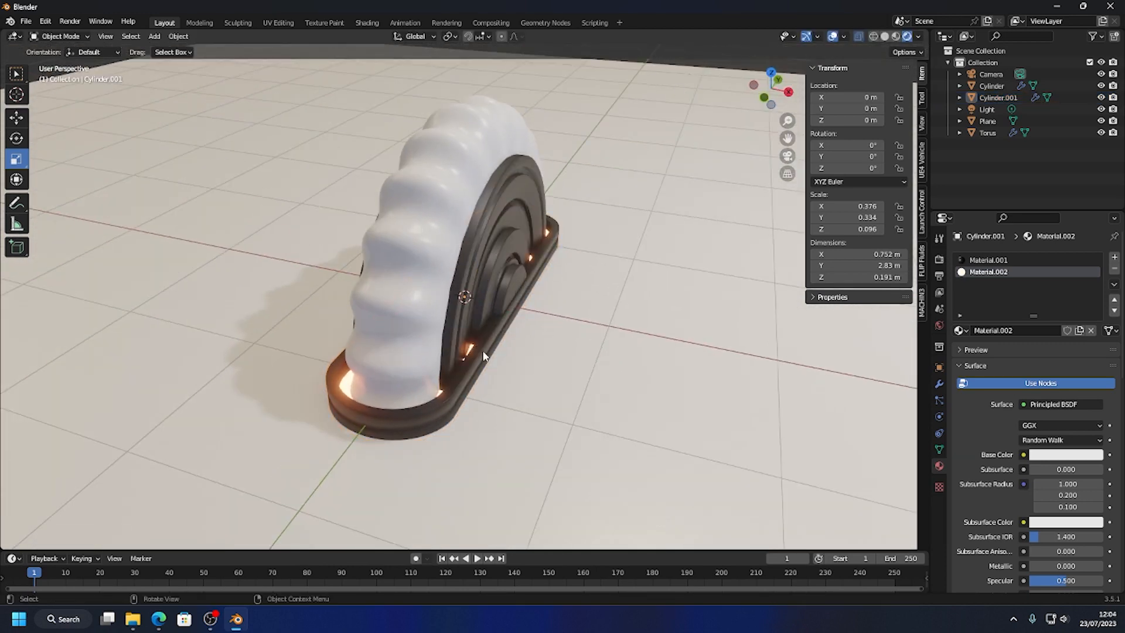
scroll(524, 432, "down", 5)
mouse_move(532, 365)
middle_mouse_down()
mouse_move(514, 388)
mouse_move(512, 372)
middle_mouse_up()
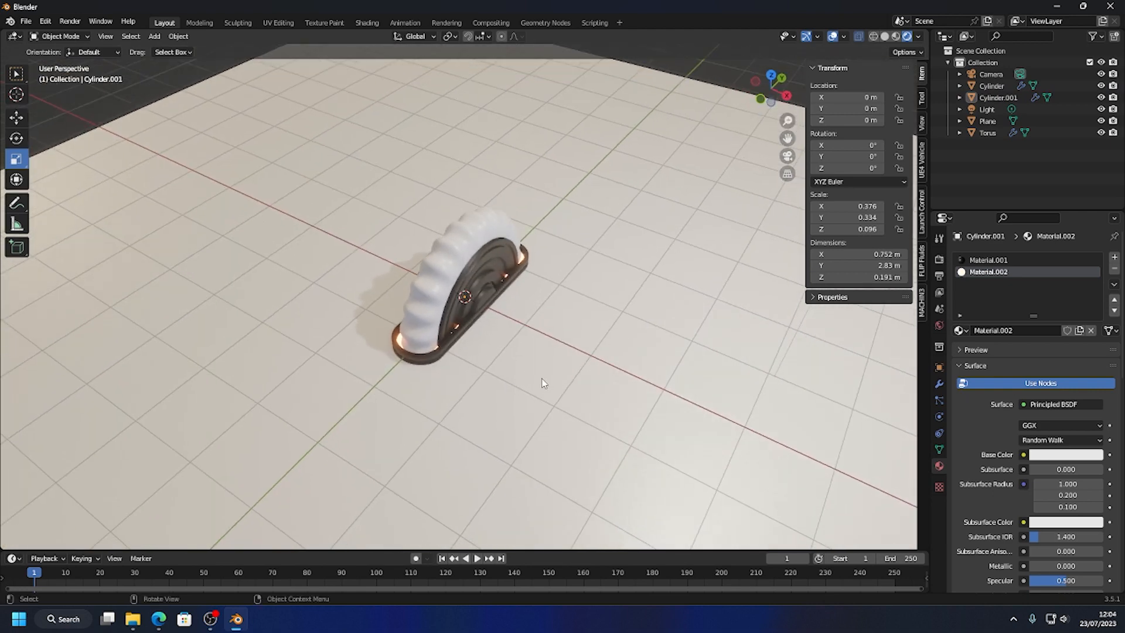
middle_click_drag(384, 285, 338, 276, "shift")
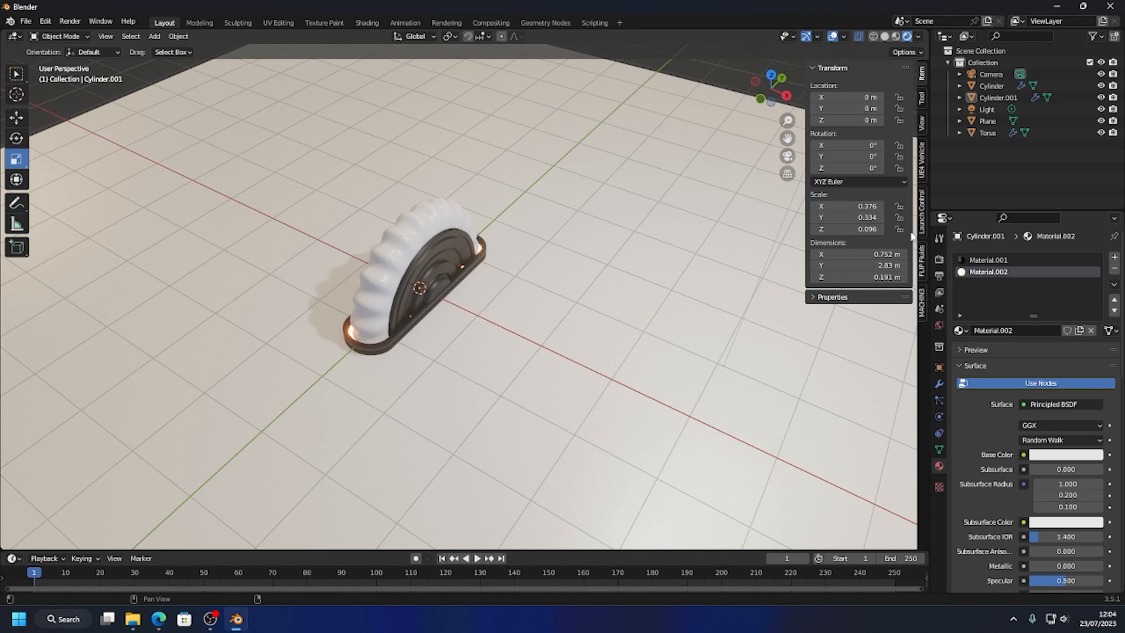
- Split the 3D viewport vertically into two side-by-side views
right_click(928, 219)
left_click(914, 220)
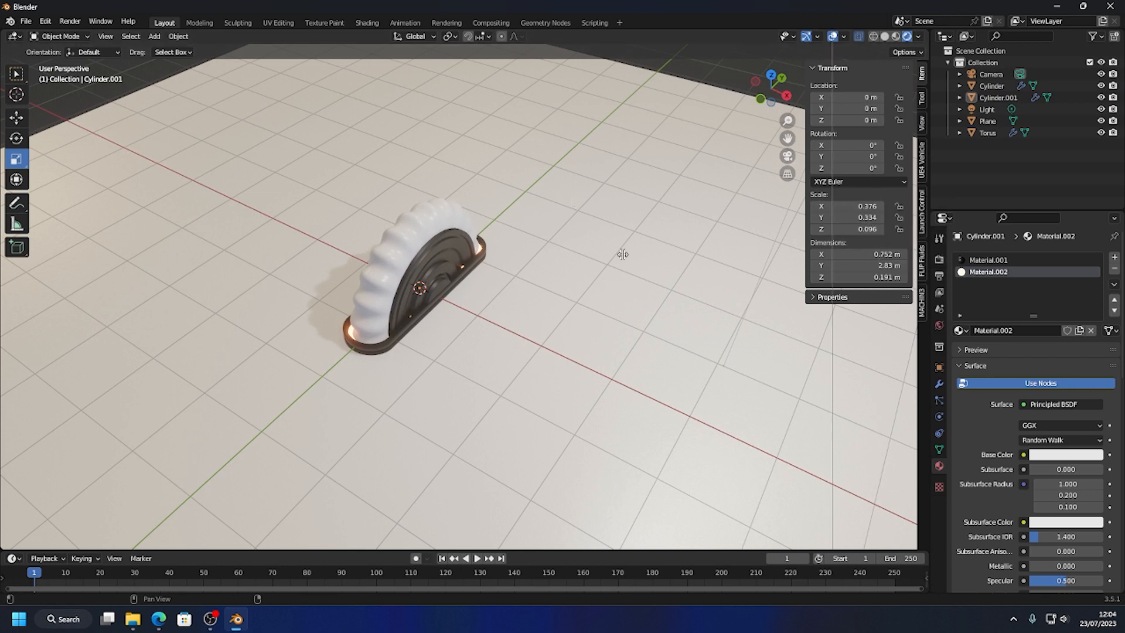
left_click(515, 289)
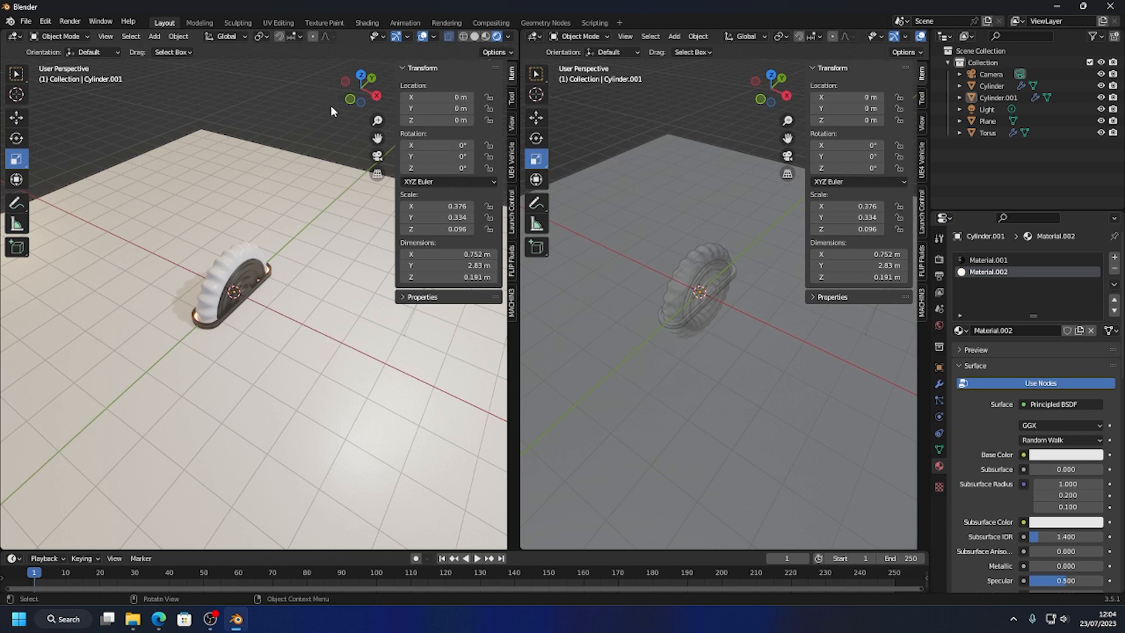
- Show the camera view fitted to the Rendered viewport, with its sidebar, overlays and gizmos hidden
key("KP_0")
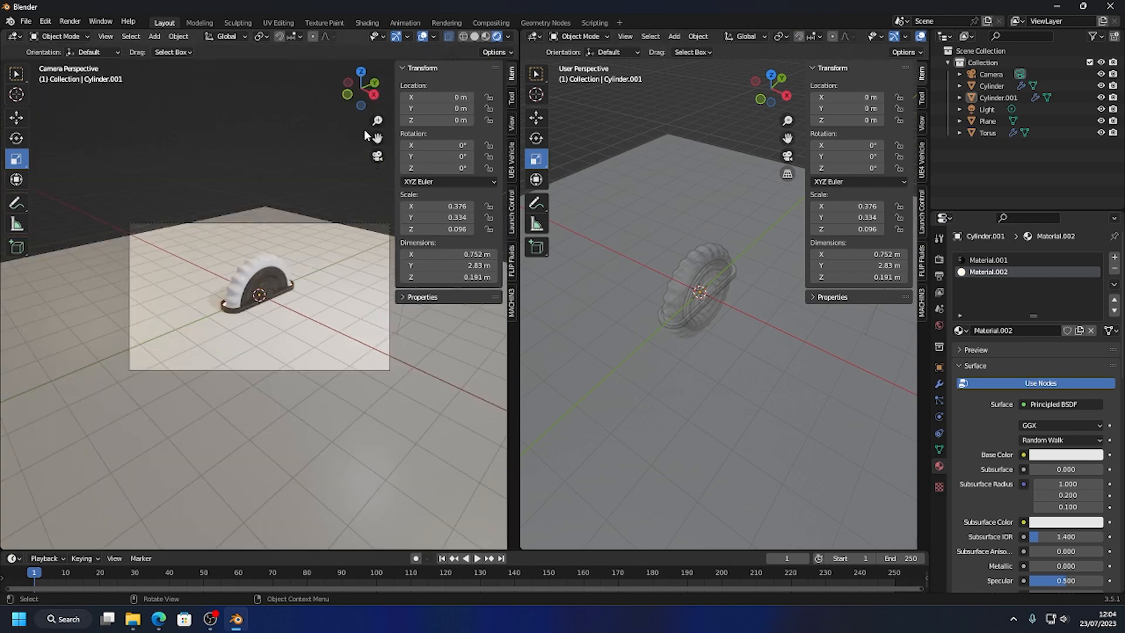
key("n")
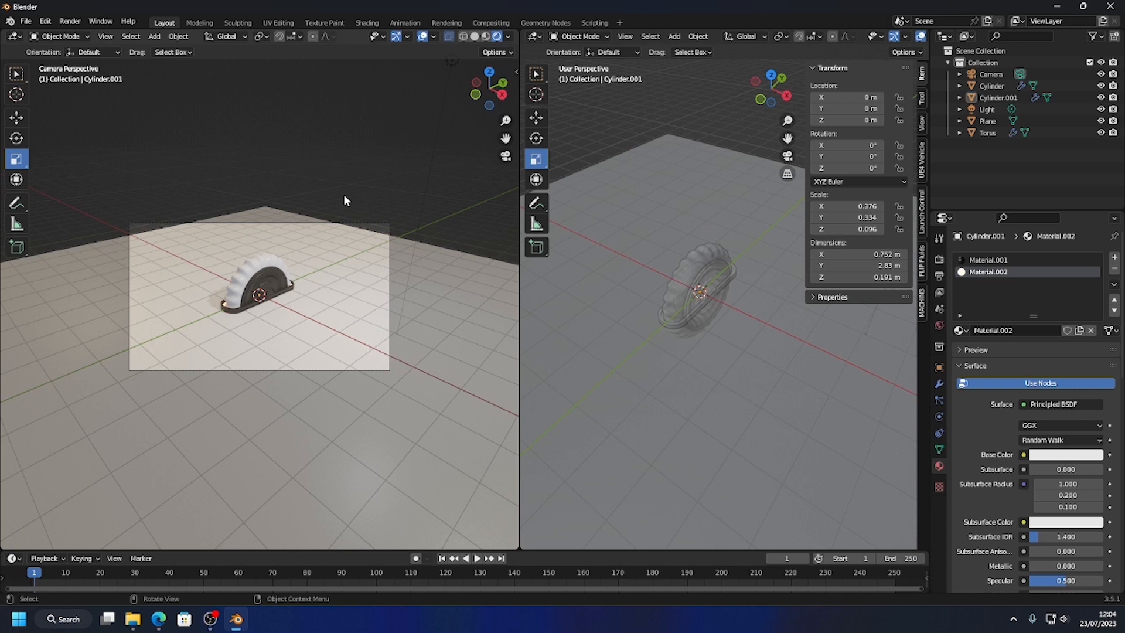
key("Home")
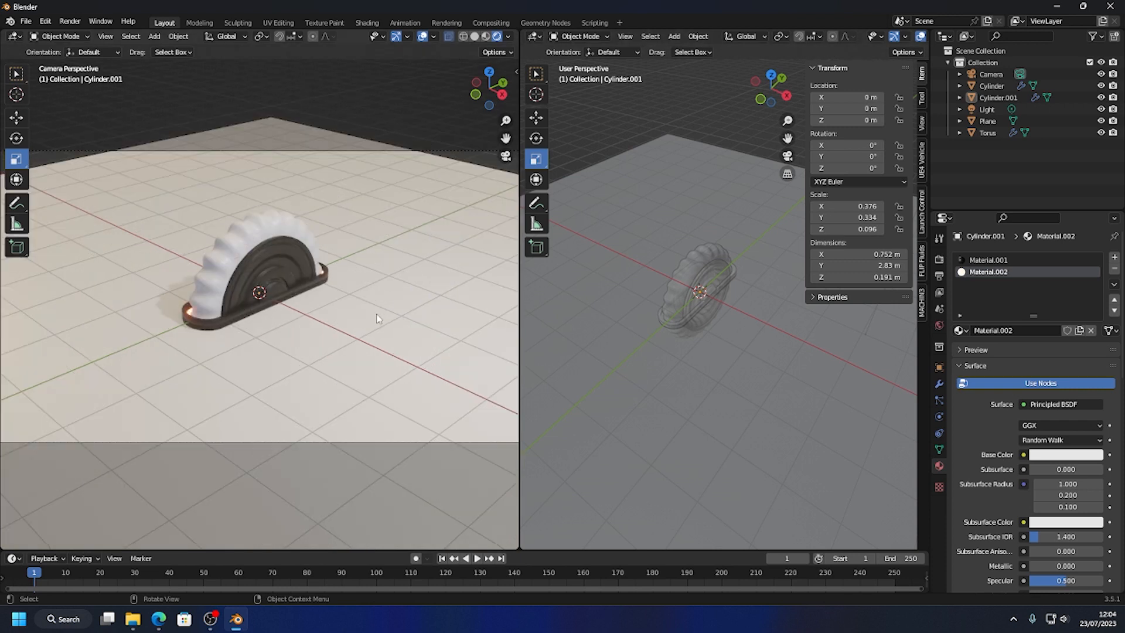
left_click(423, 37)
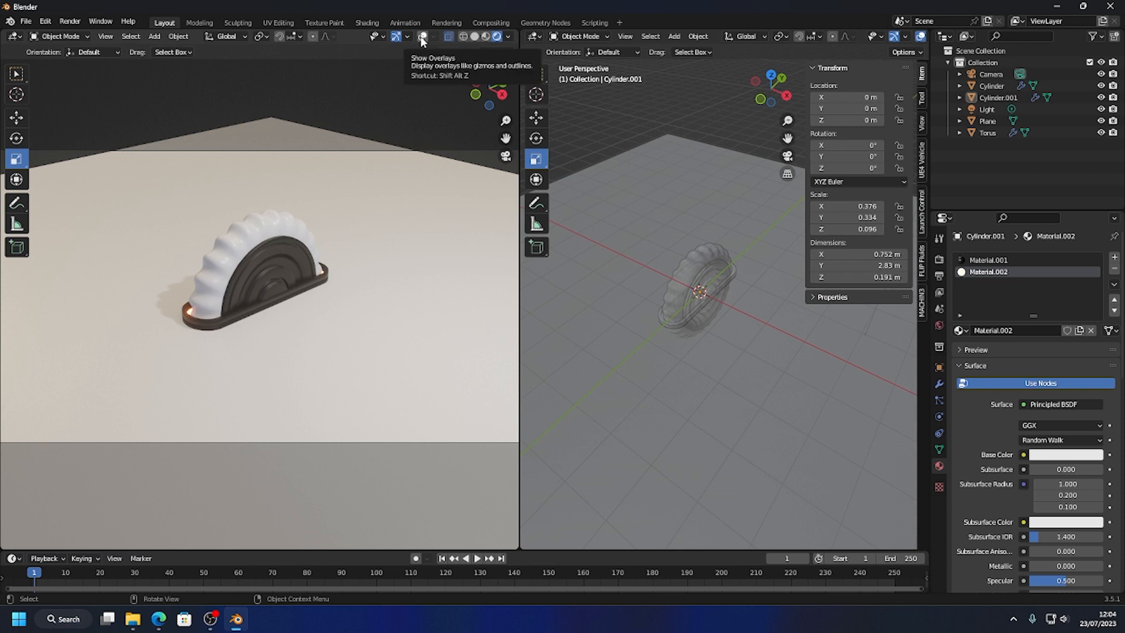
left_click(397, 36)
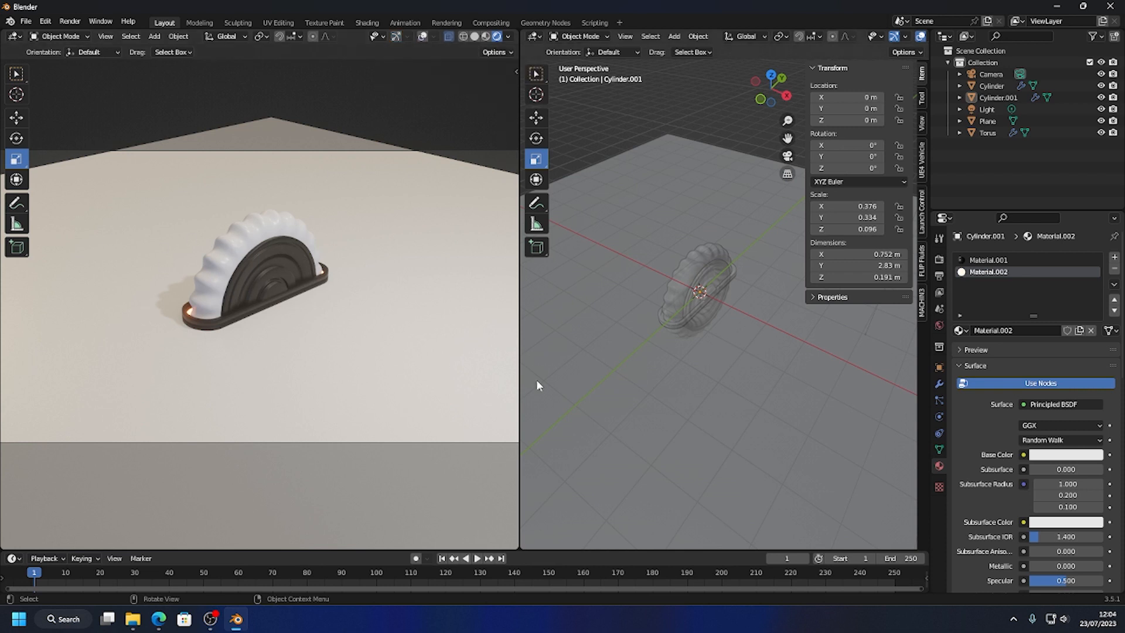
- Set the camera's passepartout opacity to 1.000 in its viewport display settings
left_click(989, 75)
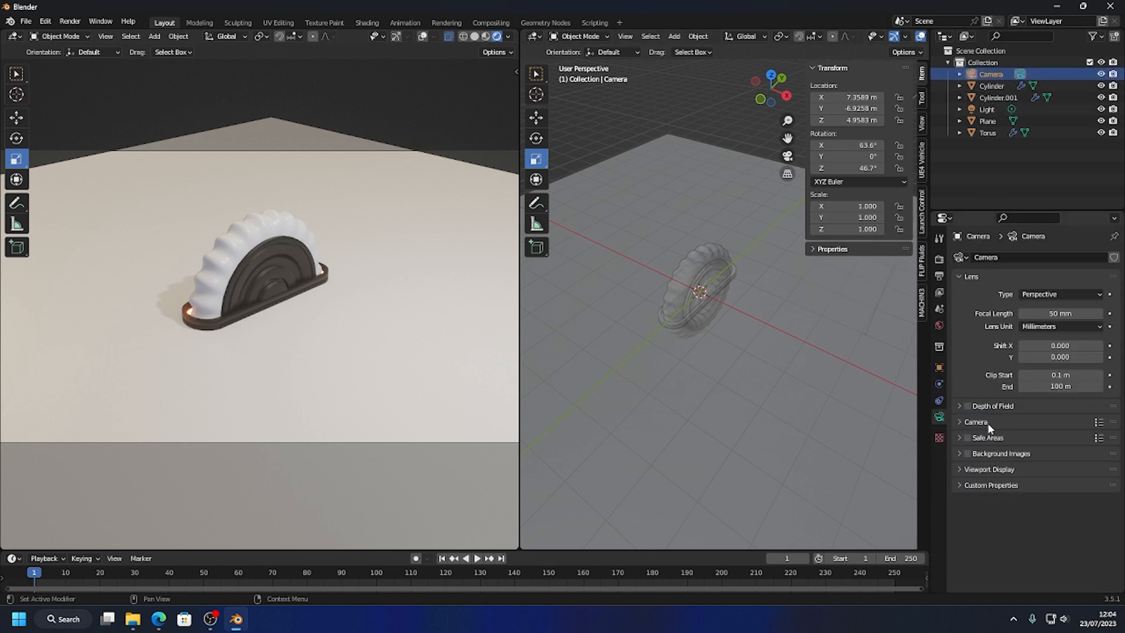
left_click(966, 421)
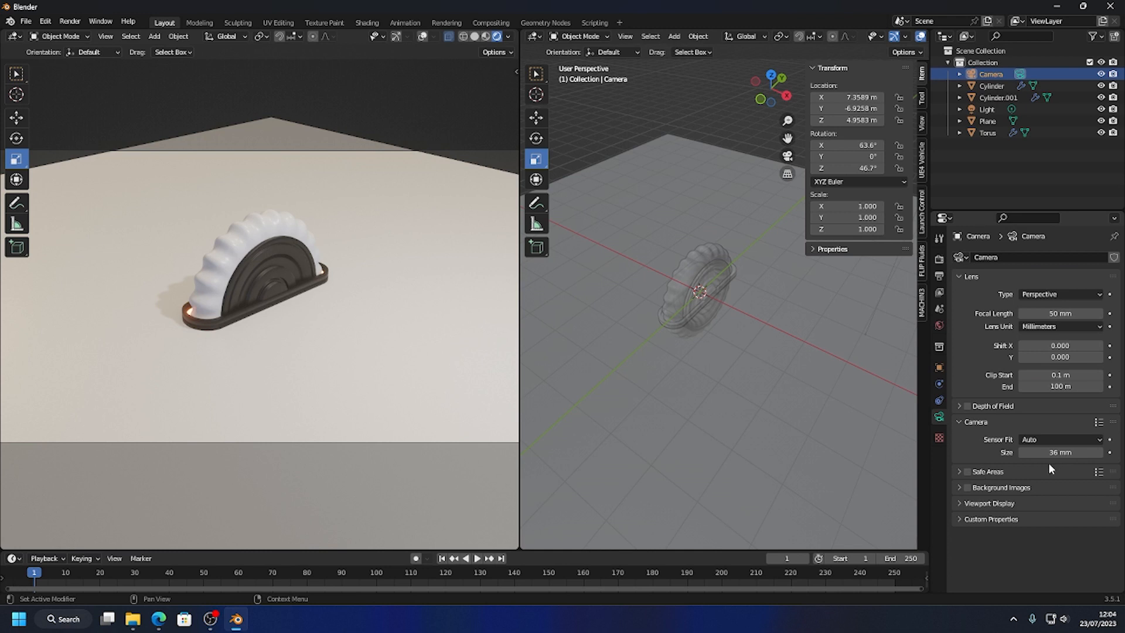
left_click(961, 422)
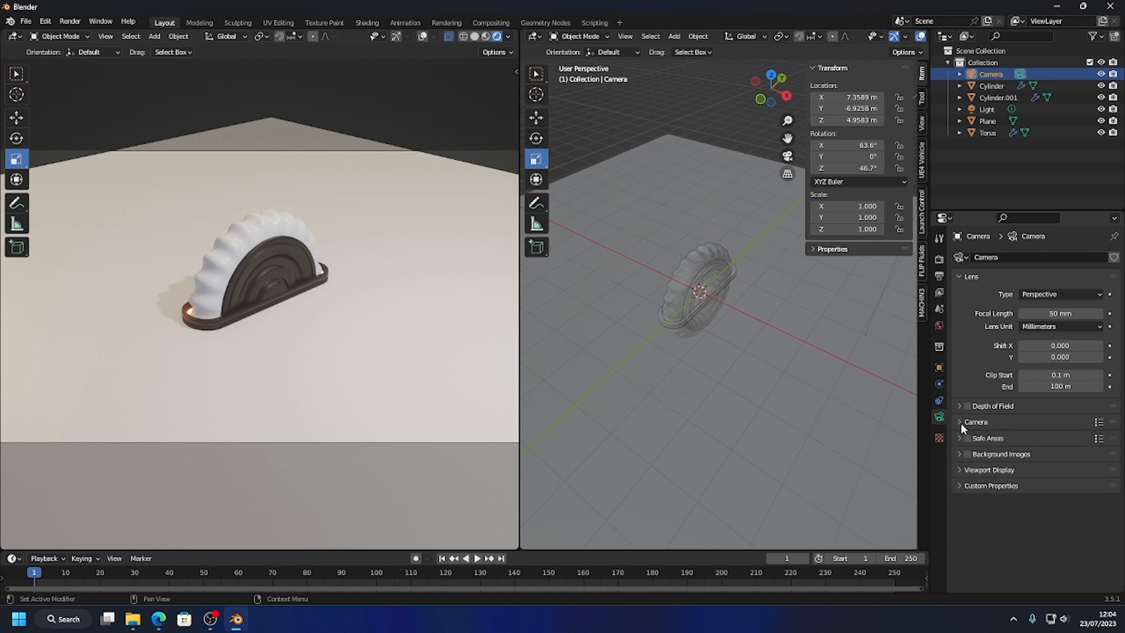
left_click(965, 470)
left_click_drag(1044, 555, 1101, 555)
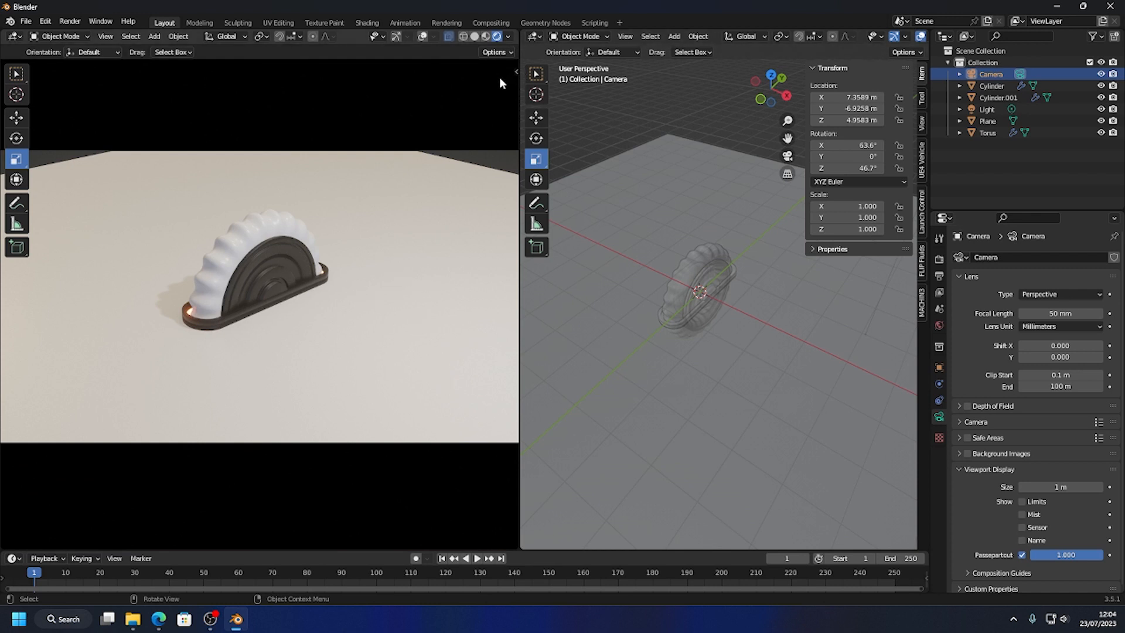
- Lock the camera to the view in the camera viewport and hide the sidebar again
key("n")
left_click(512, 121)
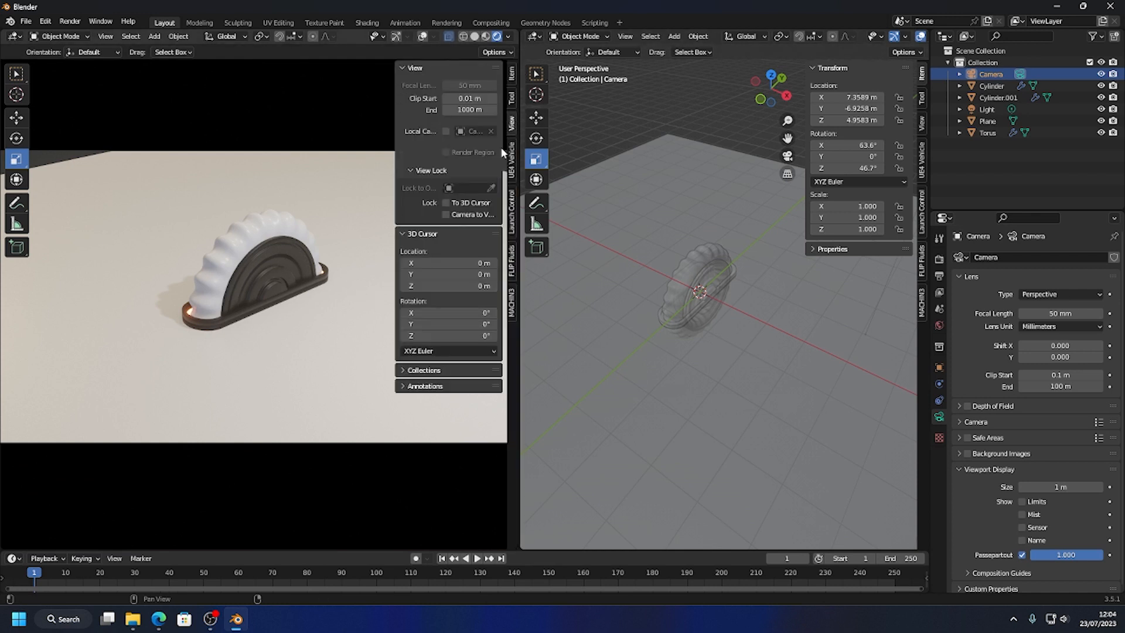
key("n")
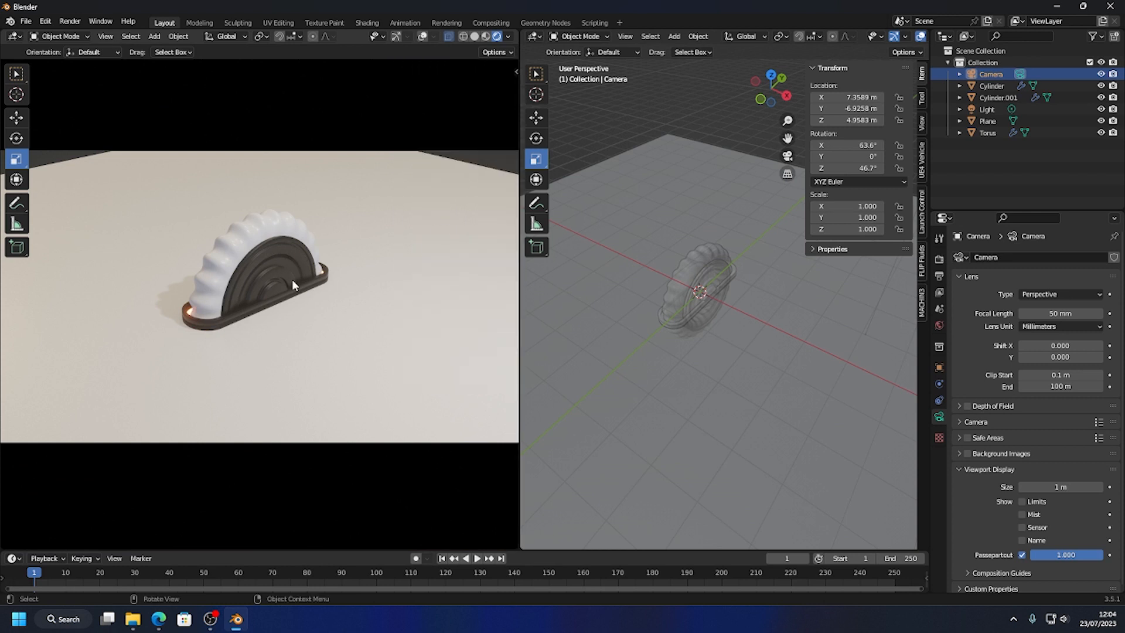
- Reposition the camera to frame the wheel at a three-quarter angle, at about X 6.13 m, Y -5.43 m, Z 4.49 m
mouse_move(292, 279)
middle_mouse_down()
mouse_move(305, 281)
mouse_move(287, 301)
mouse_move(257, 291)
mouse_move(288, 293)
middle_mouse_up()
scroll(288, 307, "up", 2)
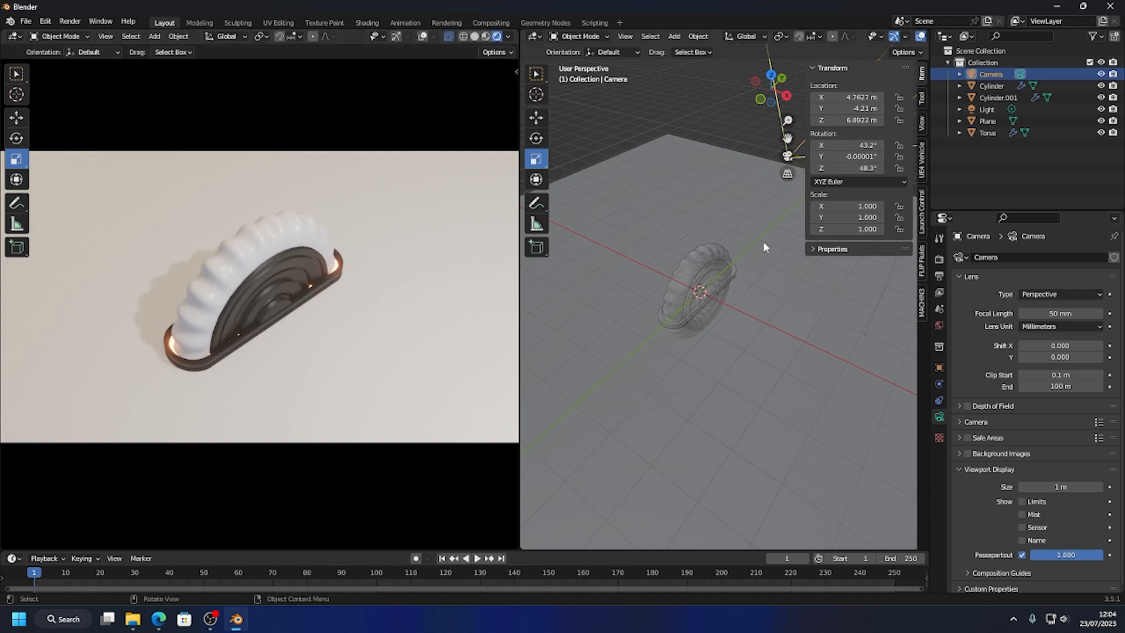
middle_click_drag(764, 247, 673, 341)
scroll(673, 341, "down", 1)
middle_click_drag(303, 325, 369, 378)
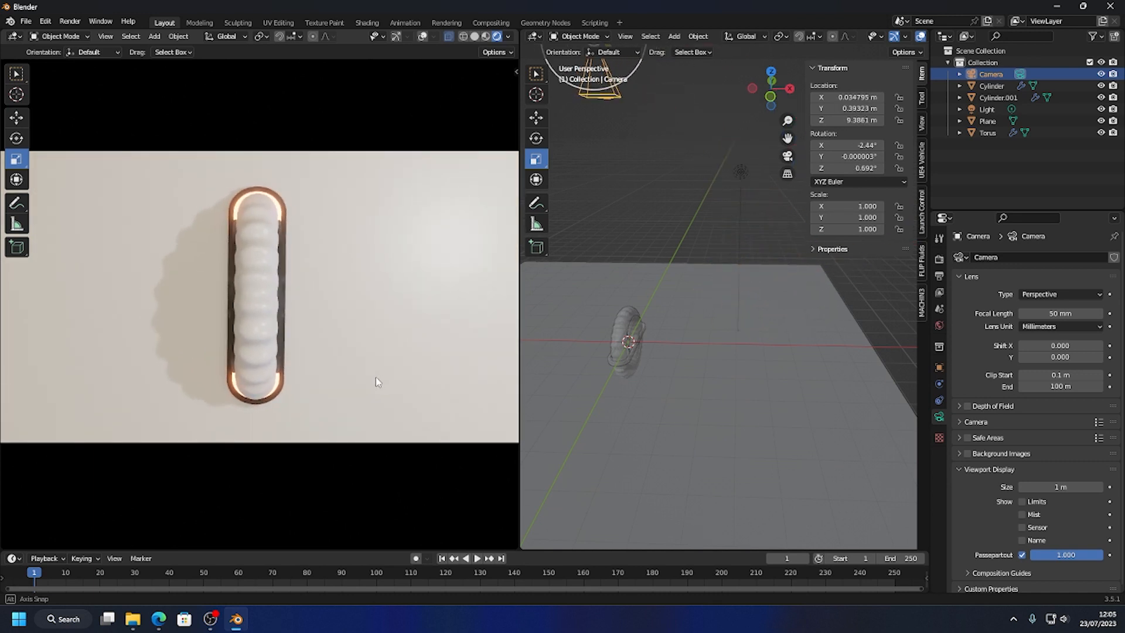
middle_click_drag(375, 378, 202, 312)
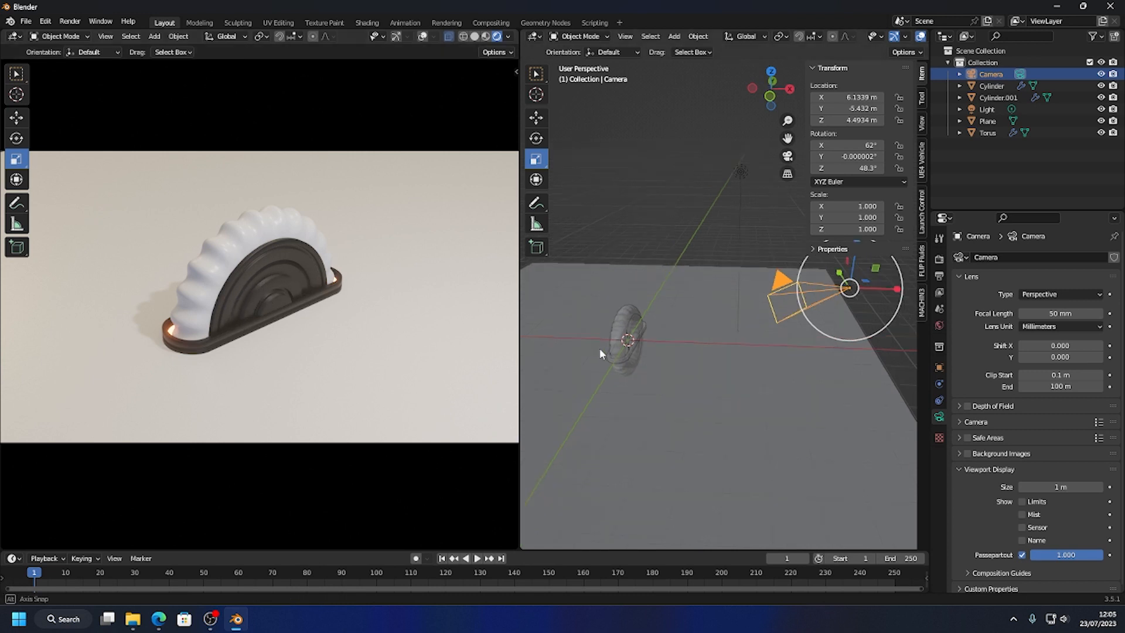
- Select the wheel's stepped hub in the working viewport and frame it
middle_click_drag(599, 348, 637, 367)
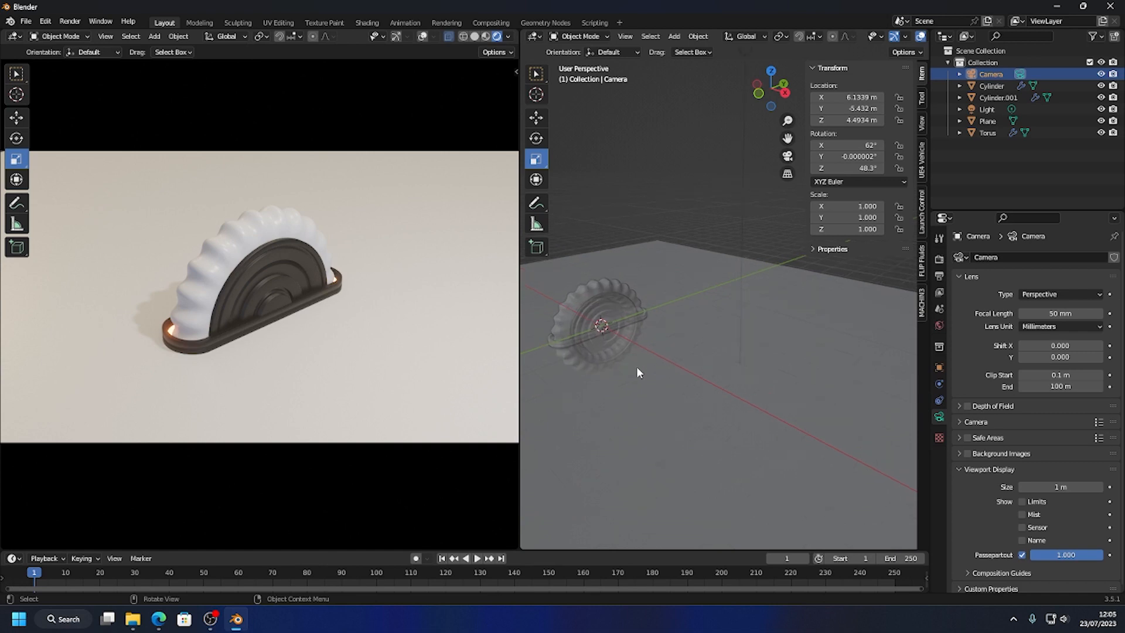
left_click(615, 294)
key("KP_Decimal")
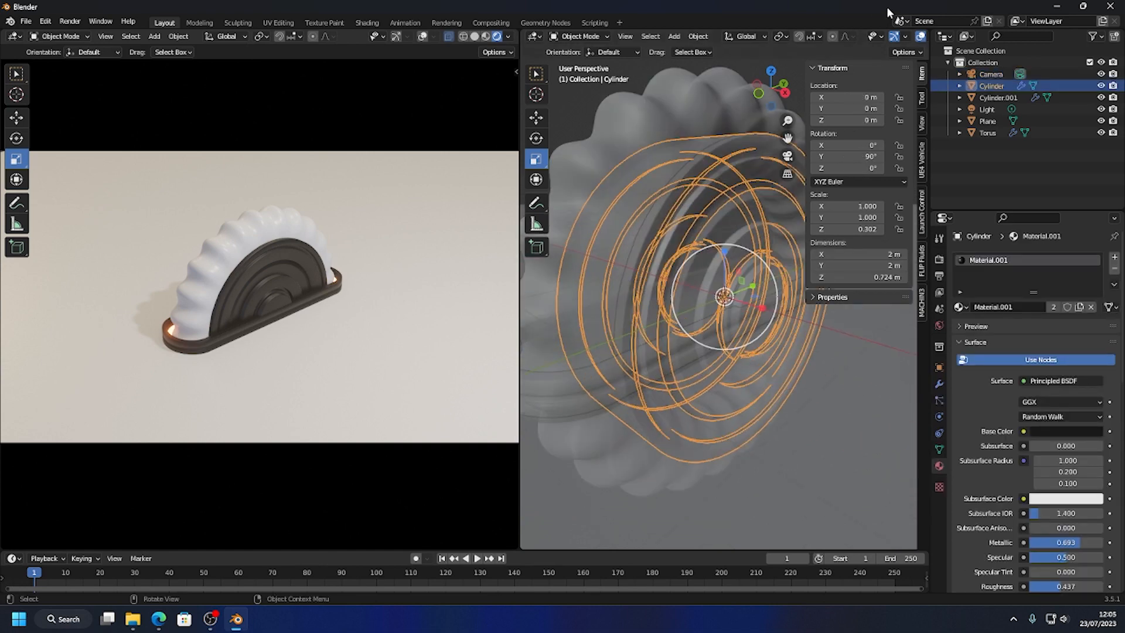
- Widen the working viewport beside the camera view and switch it to Material Preview shading
left_click_drag(520, 206, 370, 212)
left_click(895, 37)
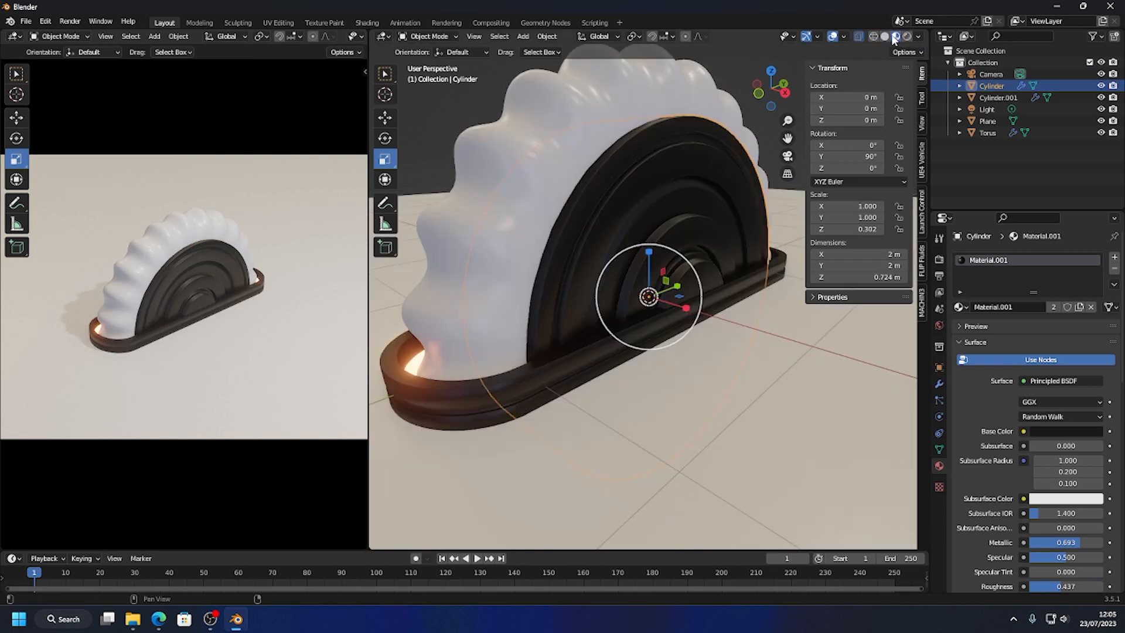
middle_click_drag(691, 238, 617, 209)
- Select the ring of faces on the hub's raised middle step in face select mode, with X-ray off
key("Tab")
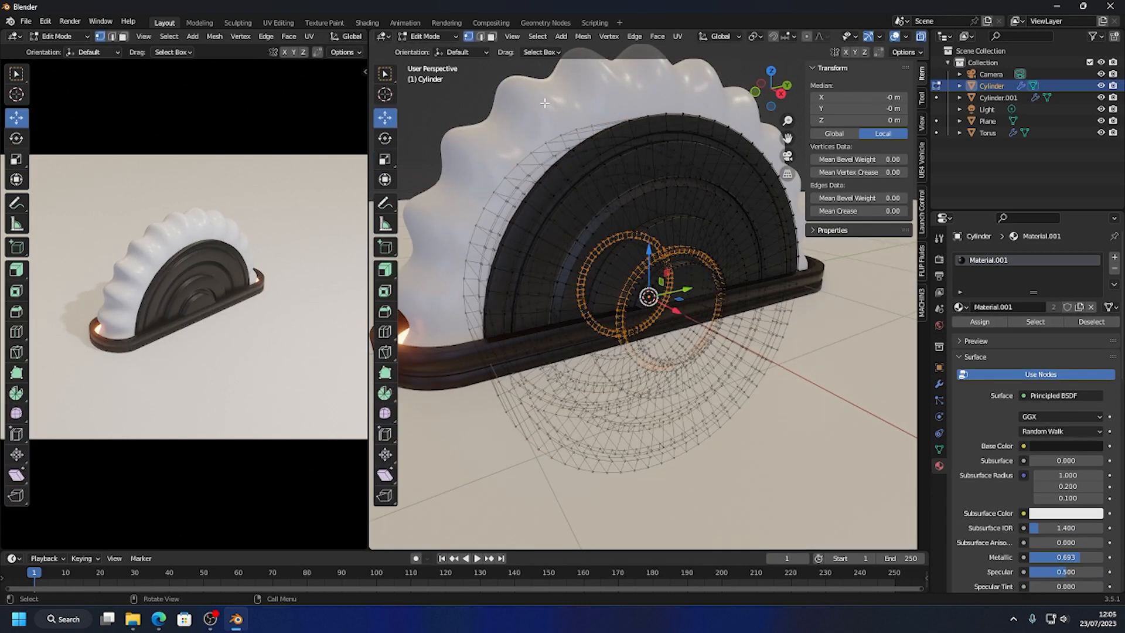
left_click(919, 37)
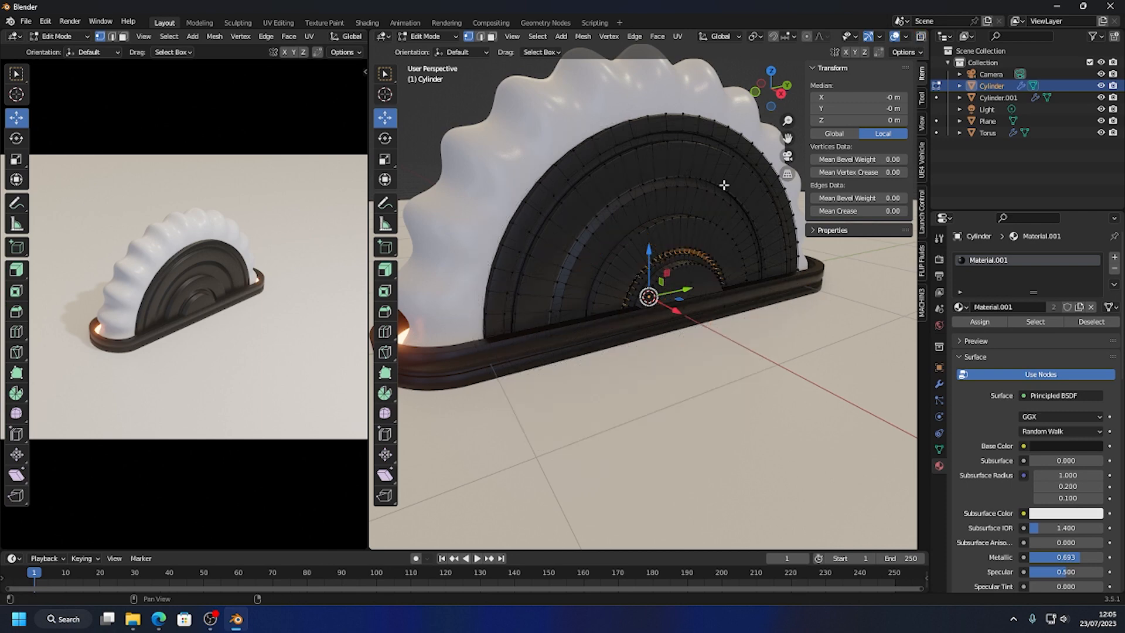
left_click(493, 36)
middle_click_drag(607, 281, 566, 266)
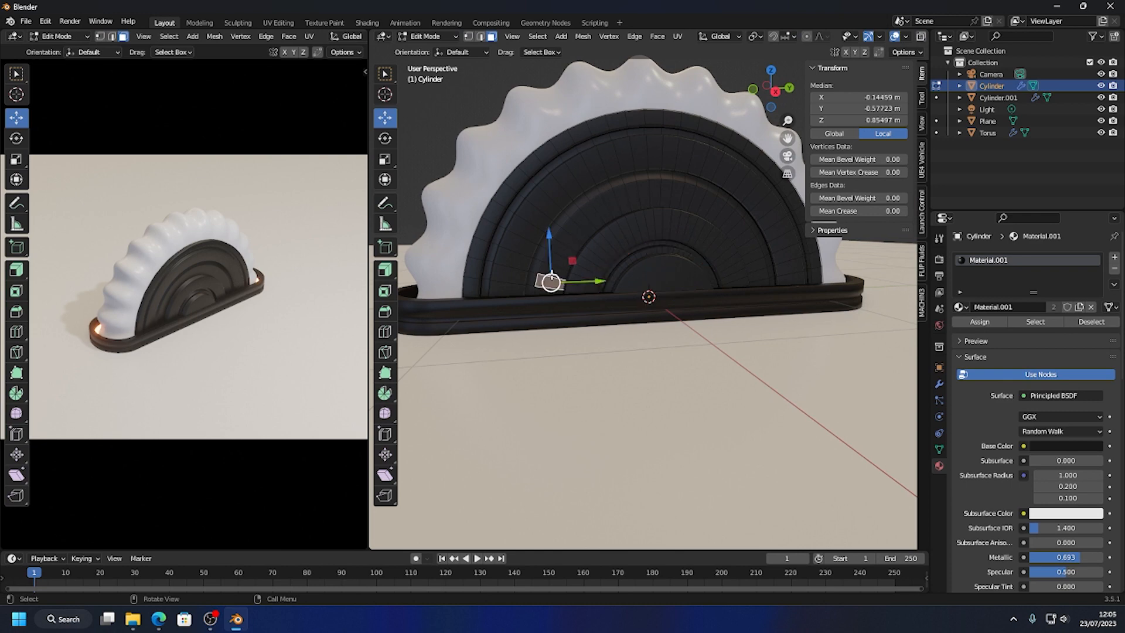
left_click(552, 273, "alt")
middle_click_drag(565, 234, 700, 263)
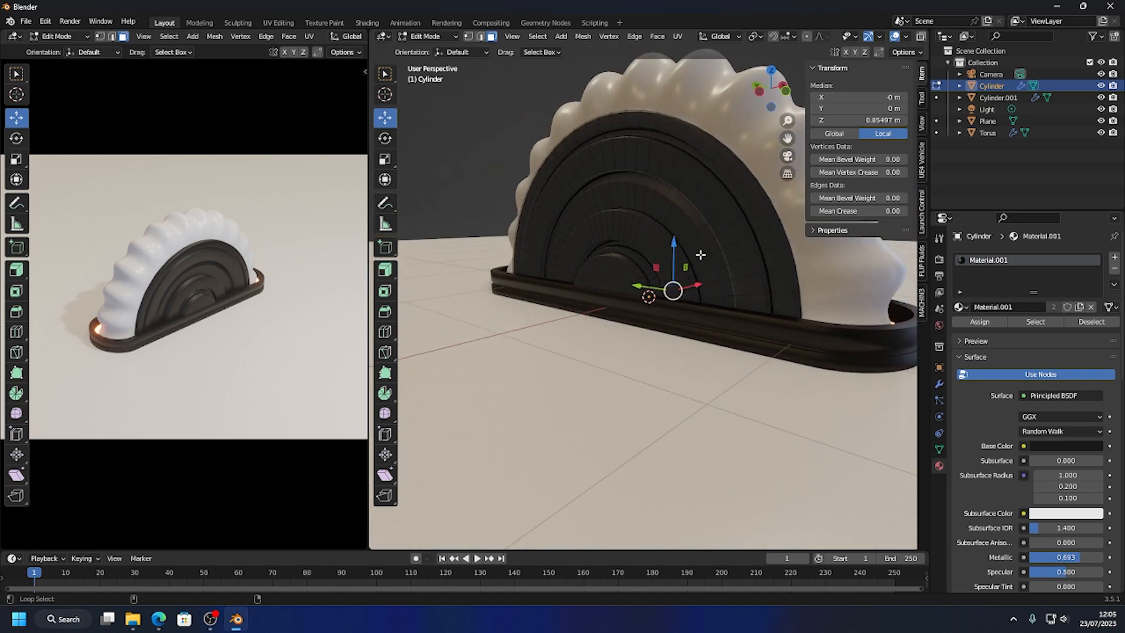
left_click(700, 255, "alt")
middle_click_drag(731, 191, 814, 295)
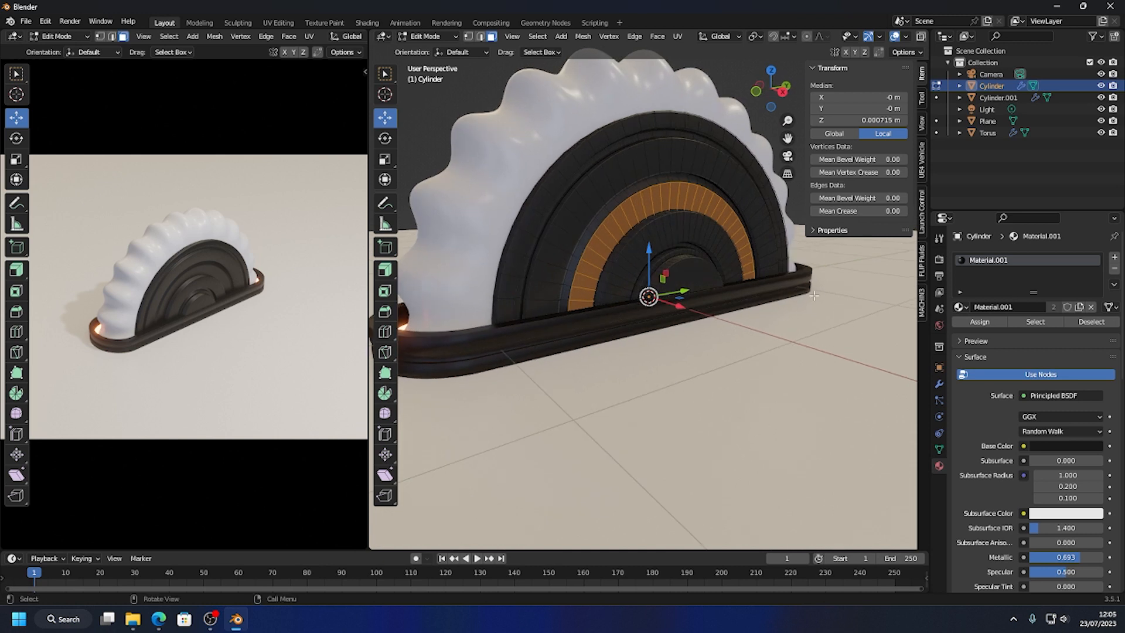
- Add a second material slot to the hub, give it Material.002, and assign it to the selected face ring
left_click(1114, 256)
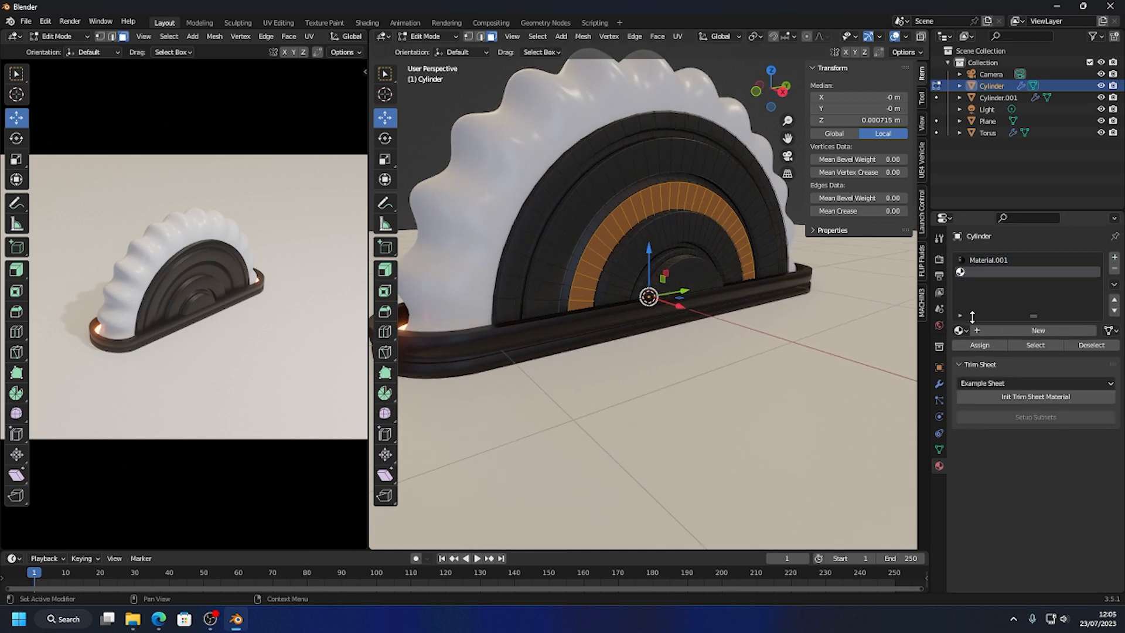
left_click(961, 331)
left_click(996, 369)
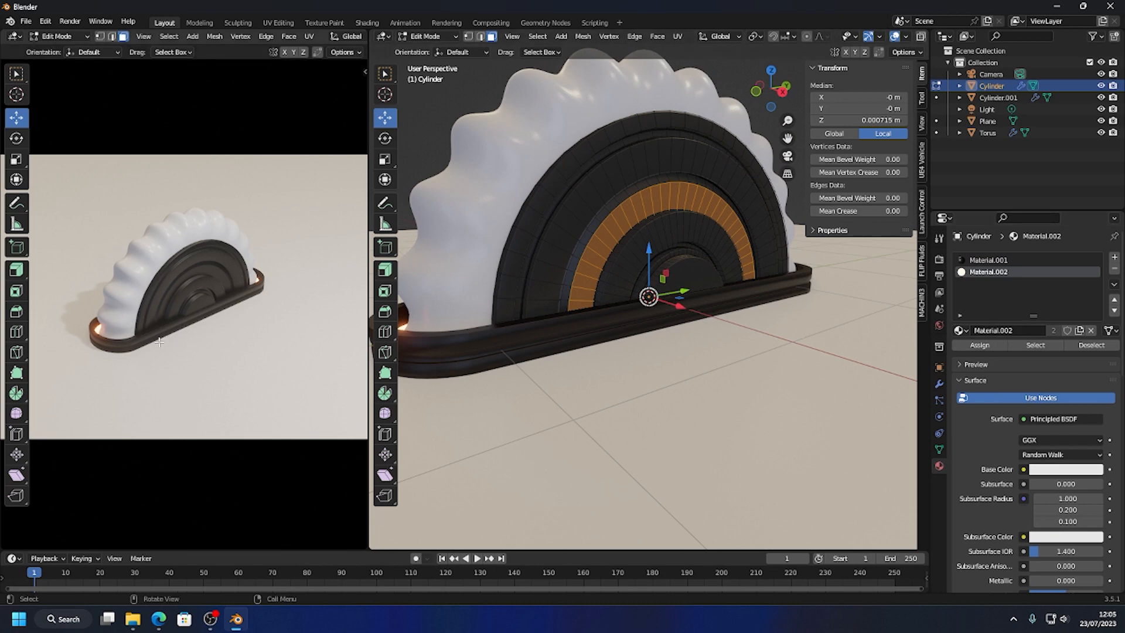
left_click(984, 345)
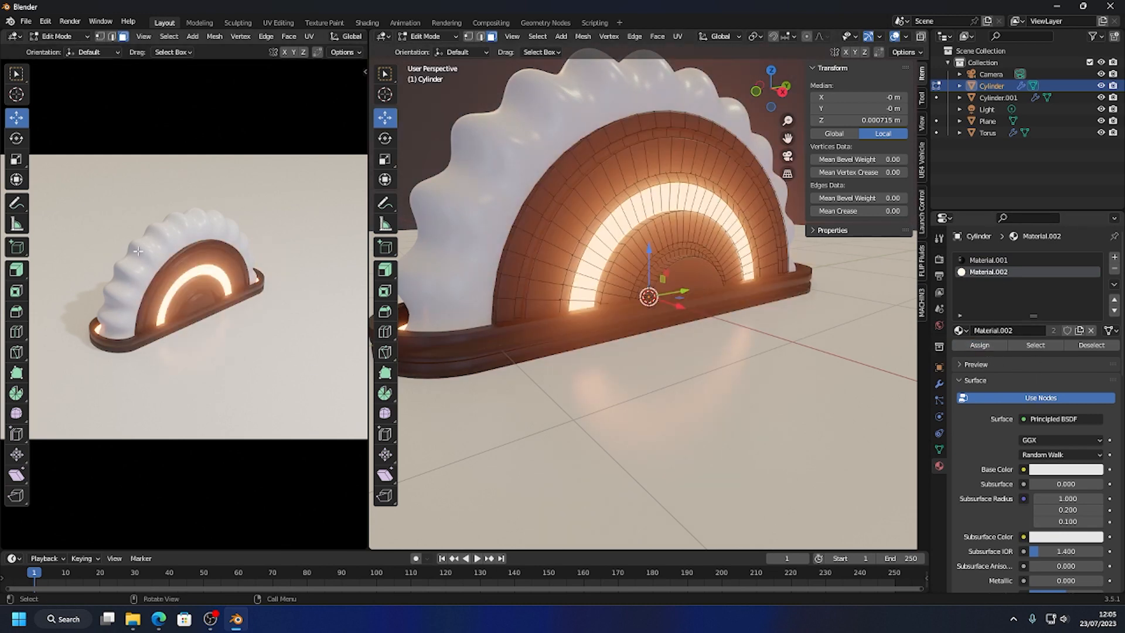
key("Tab")
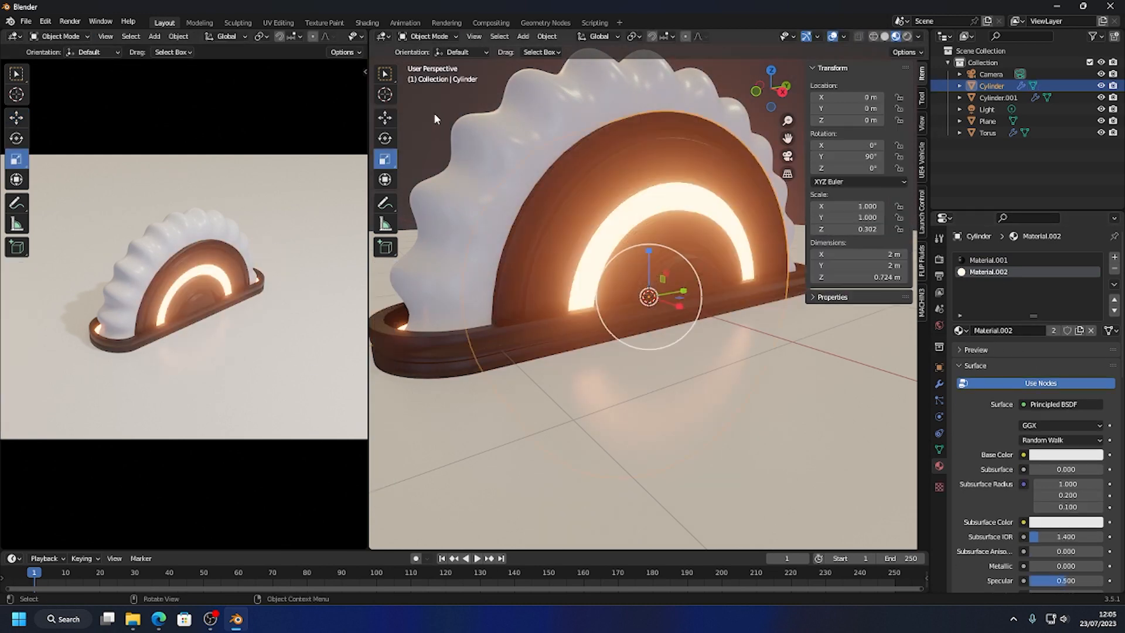
- Set the emission strength of the glowing Material.002 to 8.9
middle_click_drag(550, 234, 605, 331)
scroll(605, 331, "down", 2)
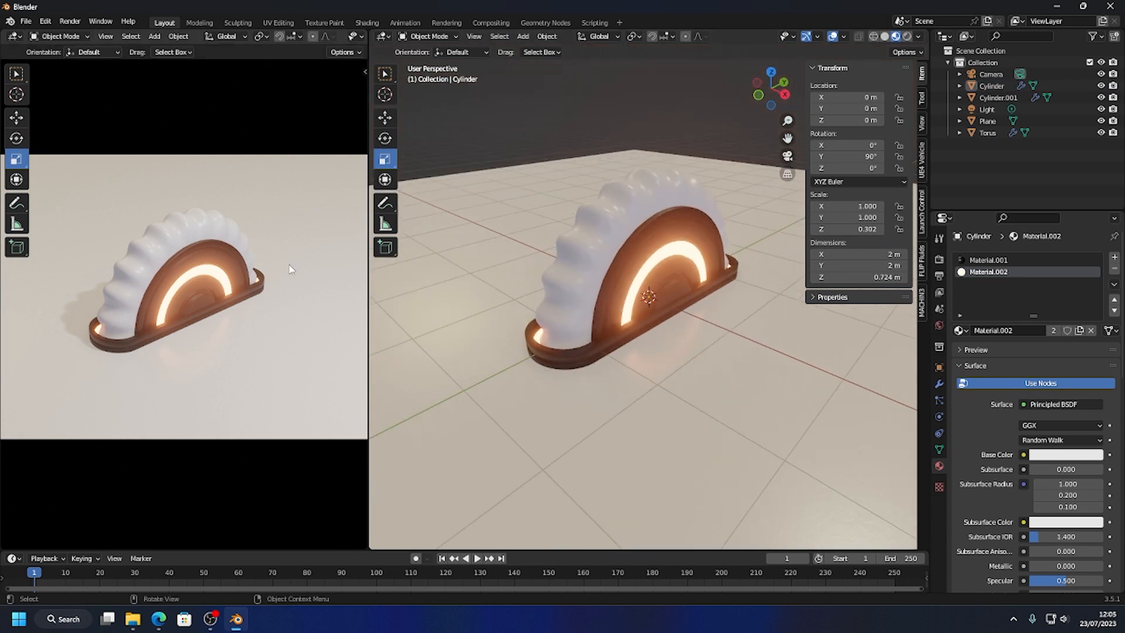
mouse_move(227, 269)
middle_mouse_down()
mouse_move(279, 316)
mouse_move(258, 305)
mouse_move(240, 264)
middle_mouse_up()
scroll(1001, 486, "down", 12)
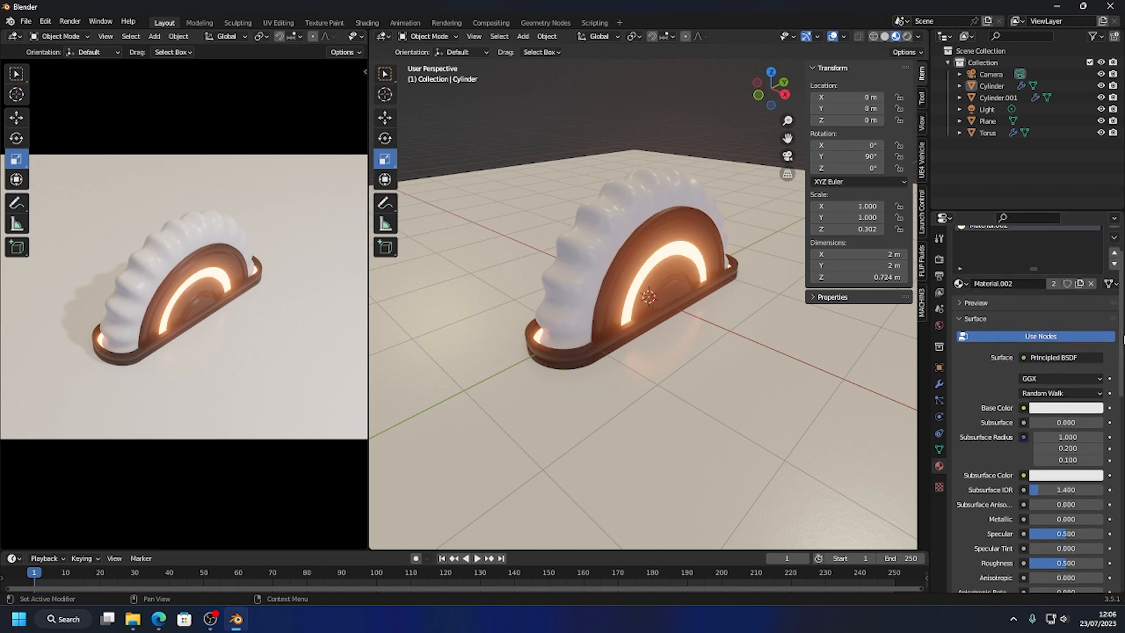
left_click(1065, 329)
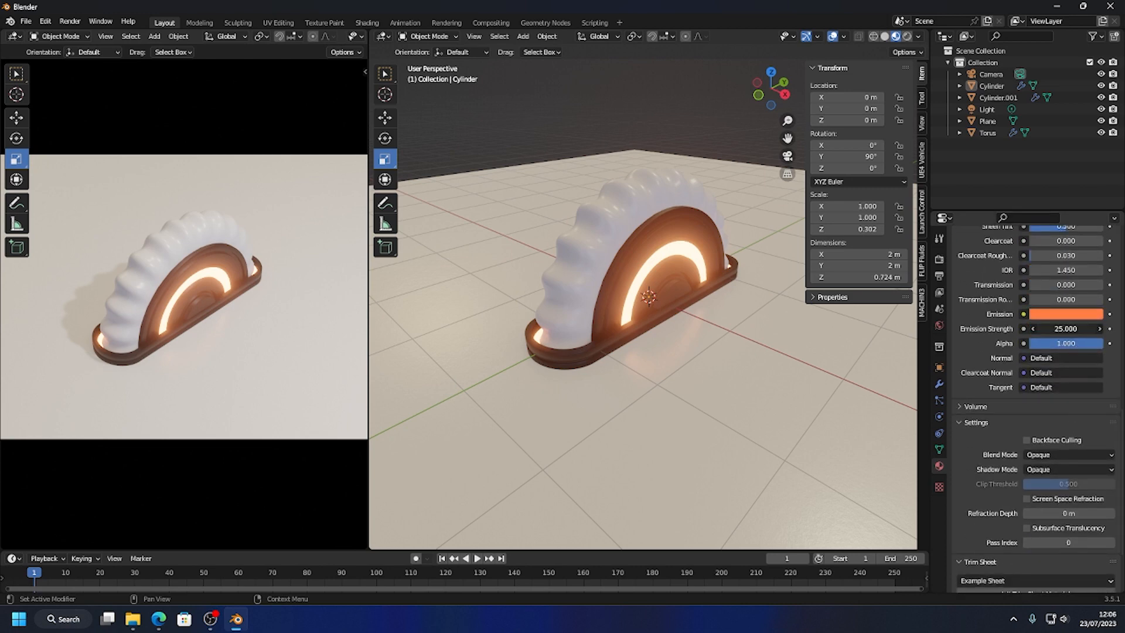
type("9.8")
key("Return")
left_click_drag(1075, 329, 1070, 329)
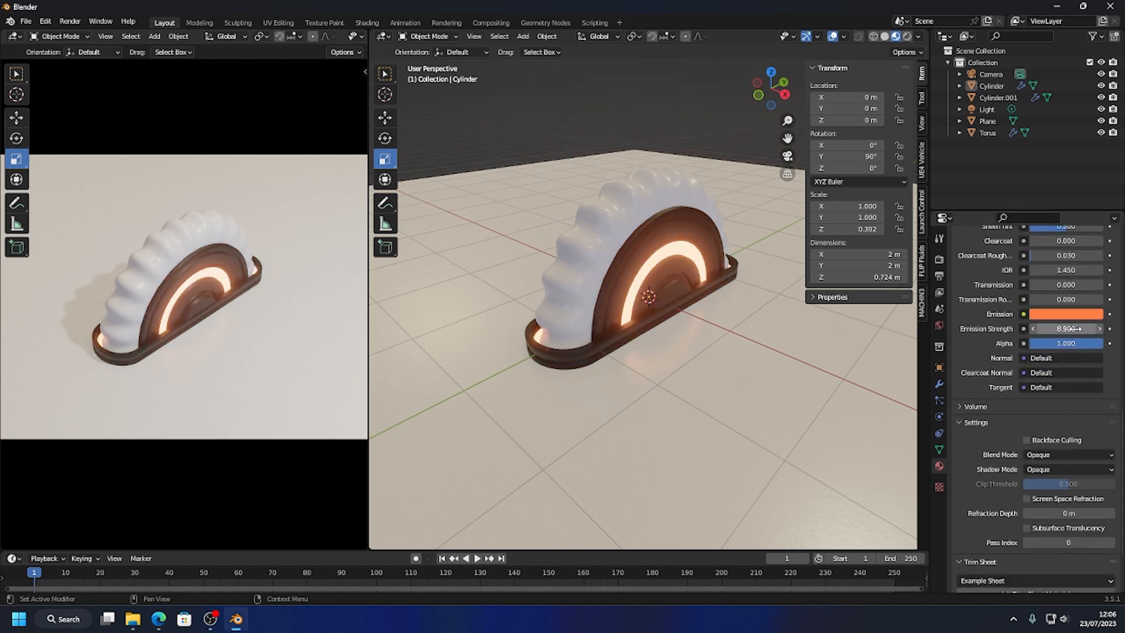
- Change the emission colour of the glowing material to bright blue
left_click(1066, 311)
left_click_drag(1032, 208, 1059, 150)
middle_click_drag(513, 251, 522, 279)
- Reposition the camera to look straight down on the wheel, with its base running vertically in the frame
middle_click_drag(155, 260, 202, 328)
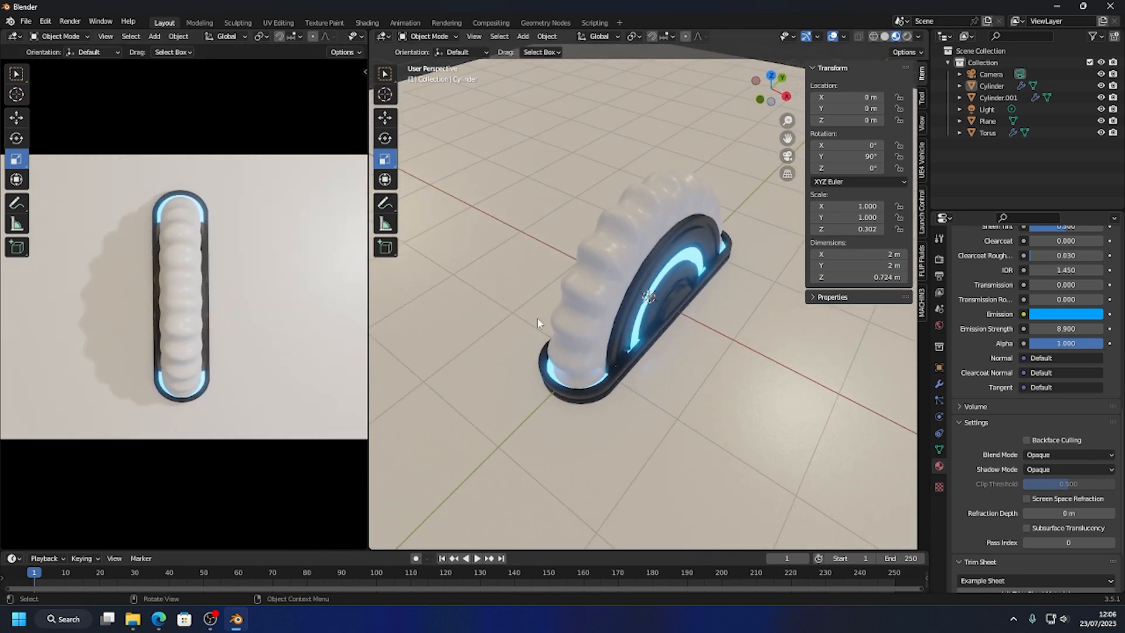
middle_click_drag(539, 322, 275, 341)
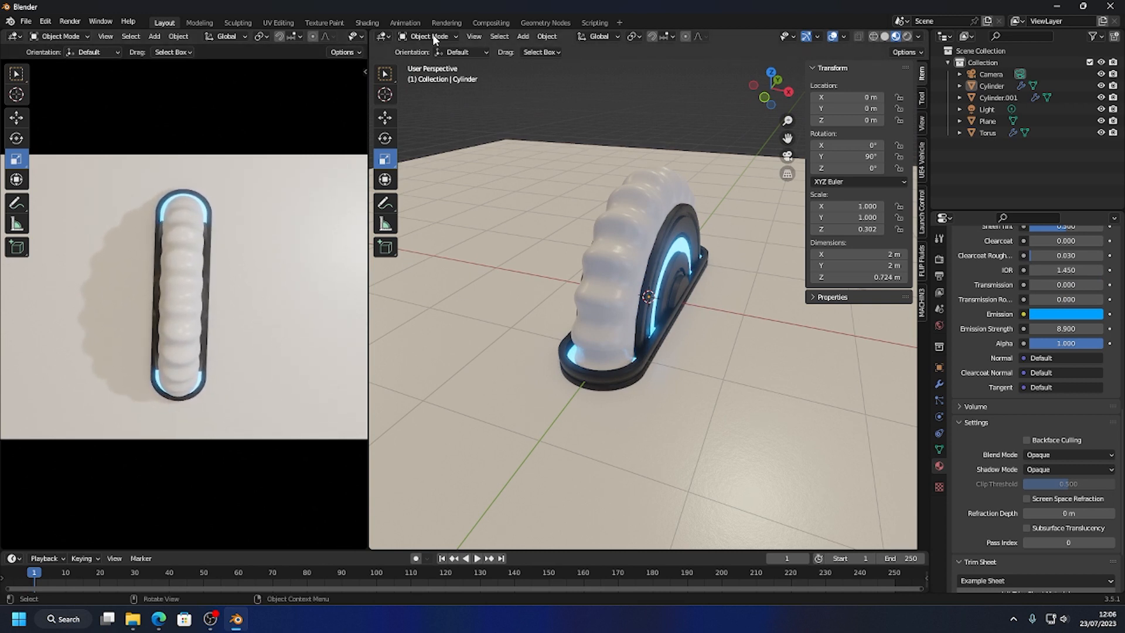
middle_click_drag(240, 339, 238, 336)
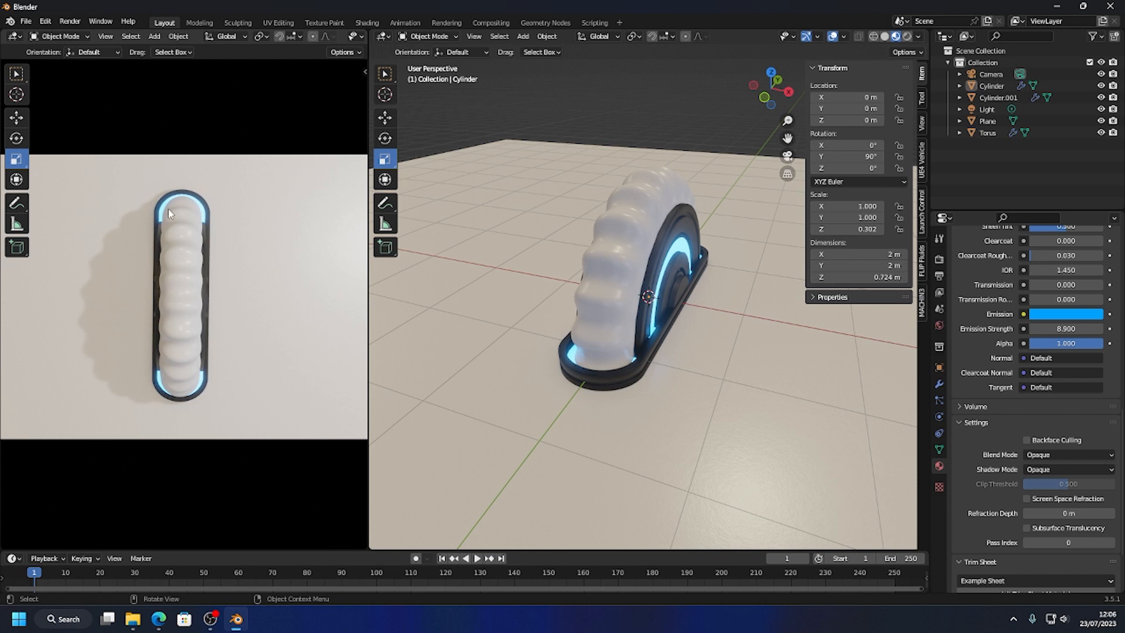
- Rotate the ridged white torus about its own axle to a Y rotation of about -636°
left_click(659, 231)
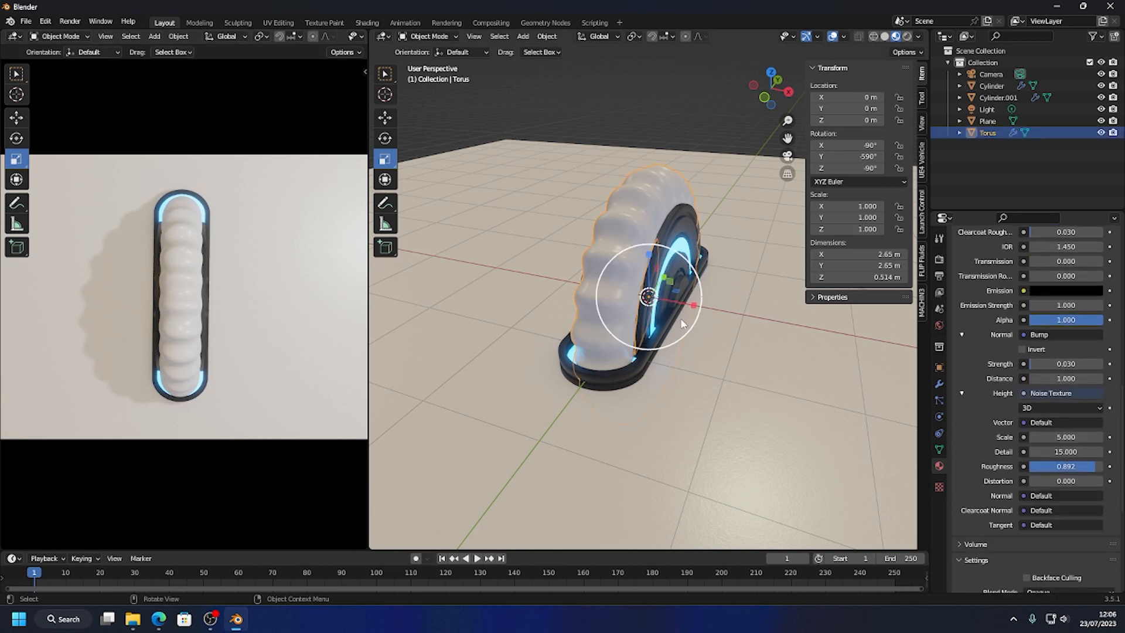
left_click(384, 139)
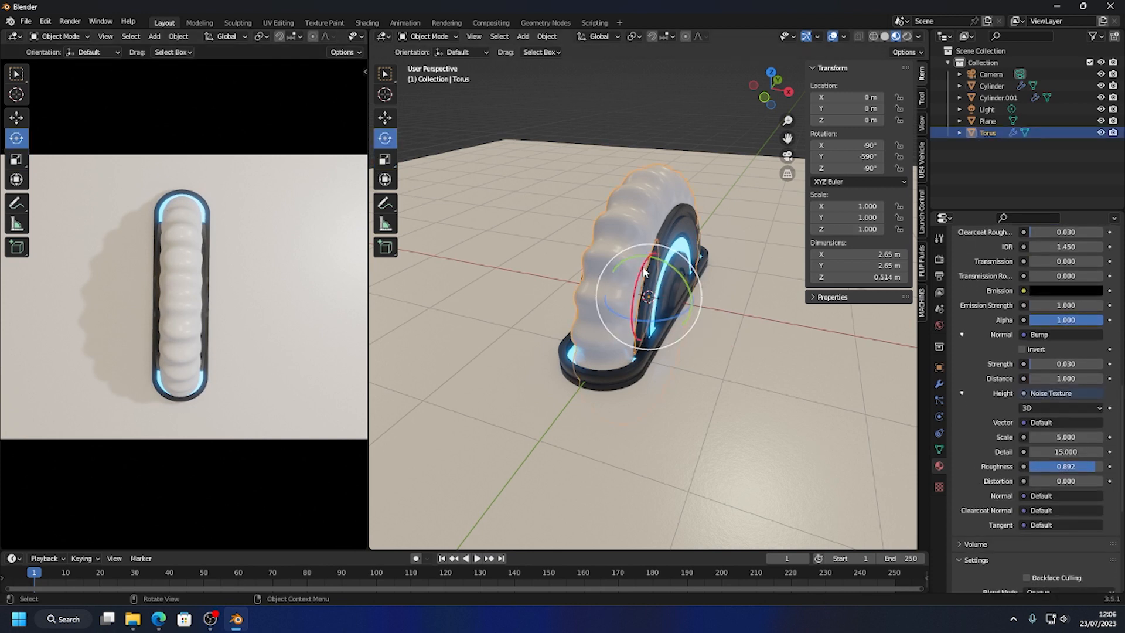
left_click_drag(651, 266, 652, 290)
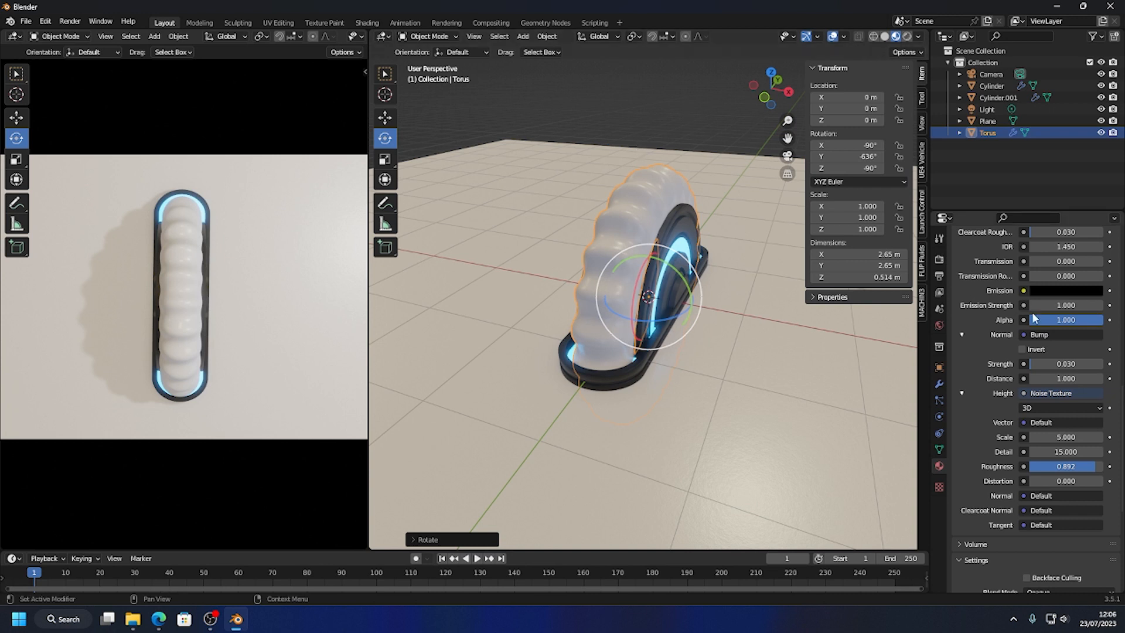
- Switch the render engine to Cycles with GPU Compute as the device
left_click(939, 261)
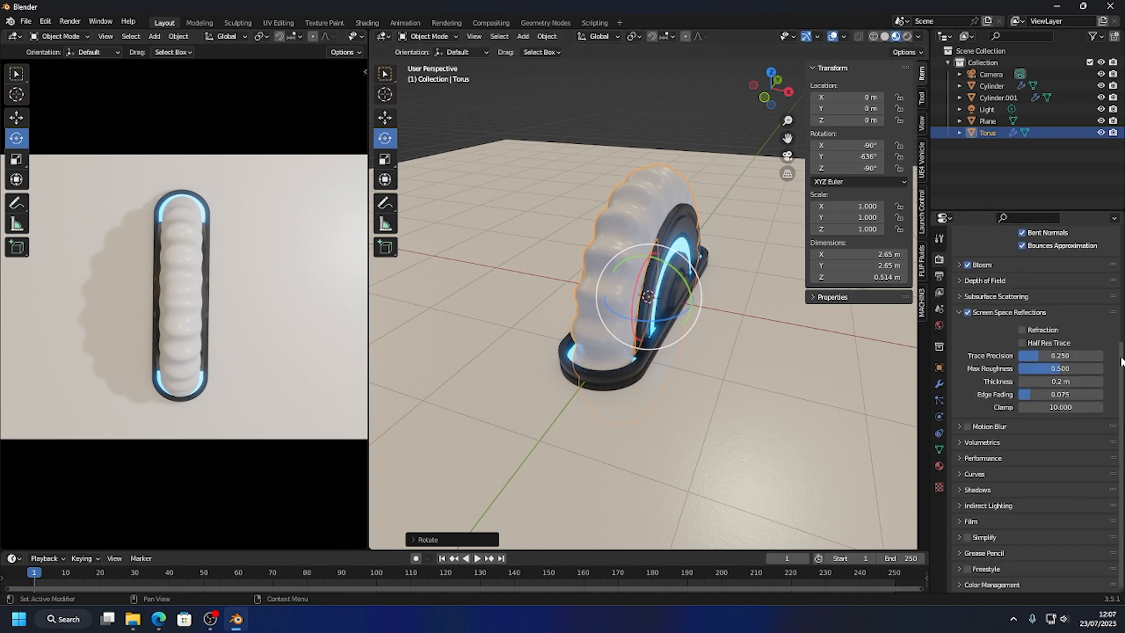
scroll(1031, 299, "up", 6)
left_click(1064, 258)
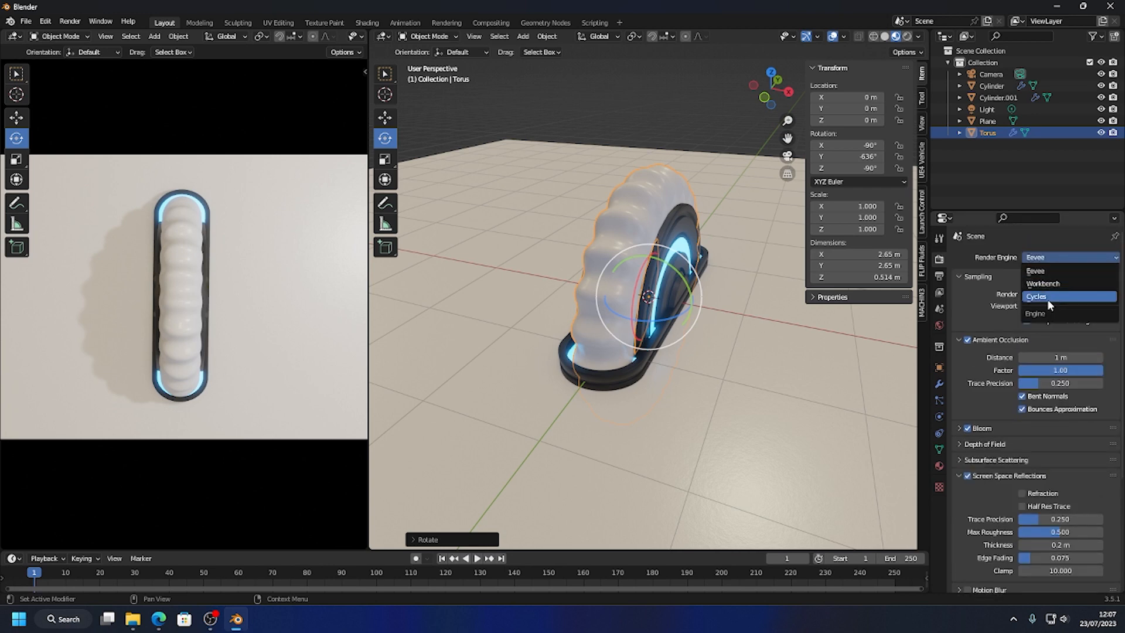
left_click(1047, 297)
left_click(1031, 286)
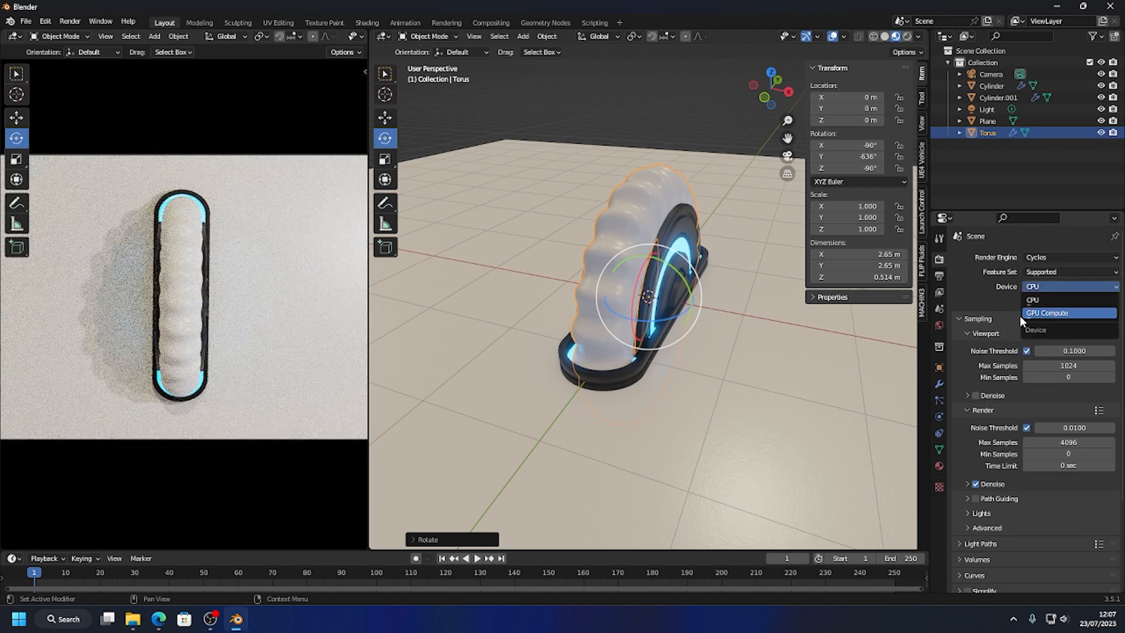
left_click(1025, 313)
- Enable denoising for viewport sampling and deselect the torus
left_click(968, 382)
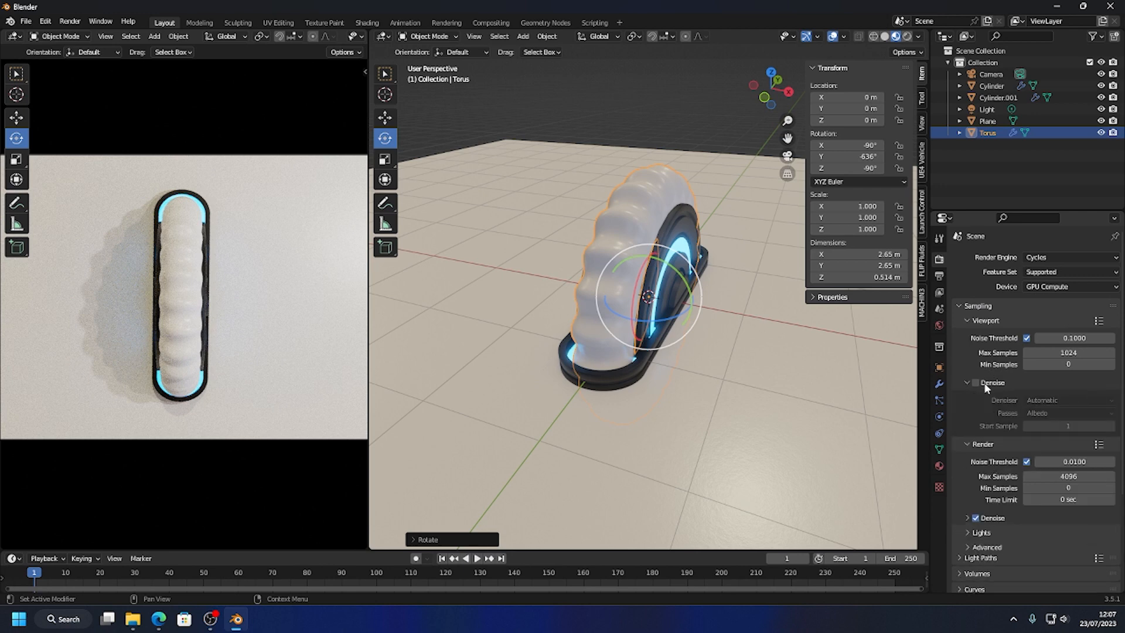
left_click(968, 382)
left_click(975, 382)
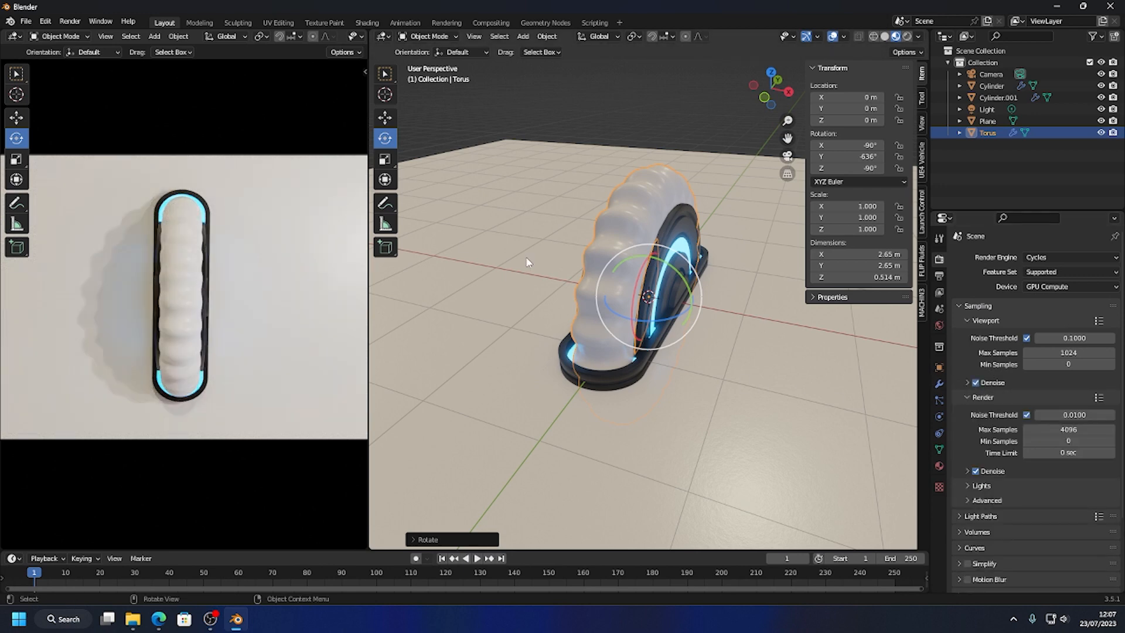
left_click(672, 126)
middle_click_drag(724, 252, 642, 319)
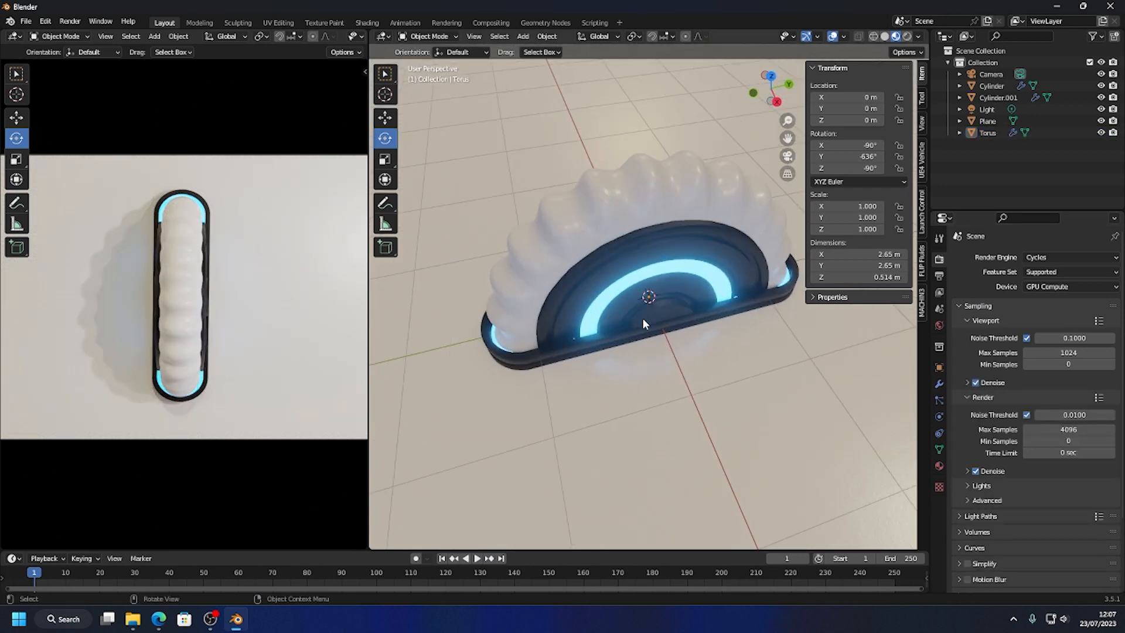
scroll(633, 336, "down", 2)
middle_click_drag(613, 369, 655, 347)
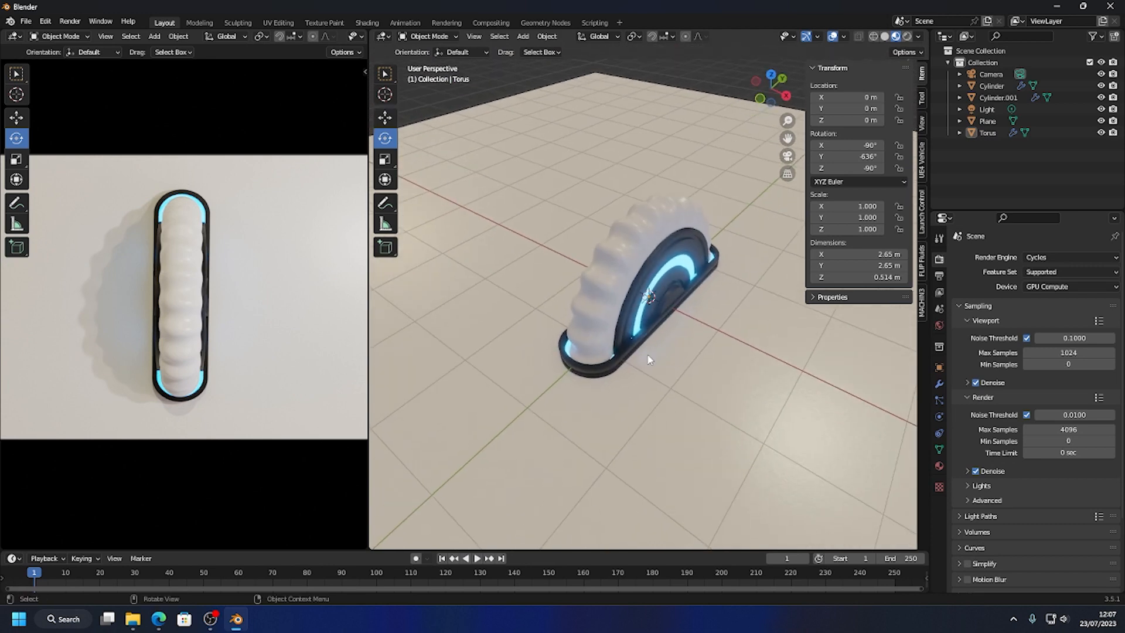
scroll(645, 358, "down", 1)
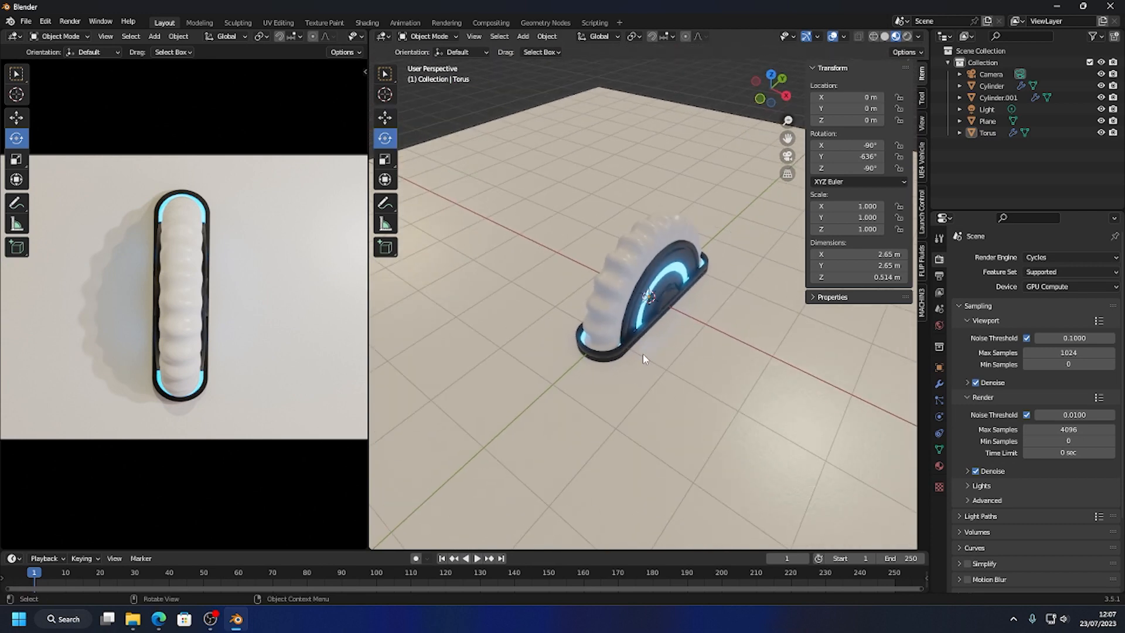
left_click(907, 36)
left_click(896, 36)
- Widen the camera view, and split the working viewport into two stacked areas with an Asset Browser in the upper one
left_click_drag(366, 117, 427, 117)
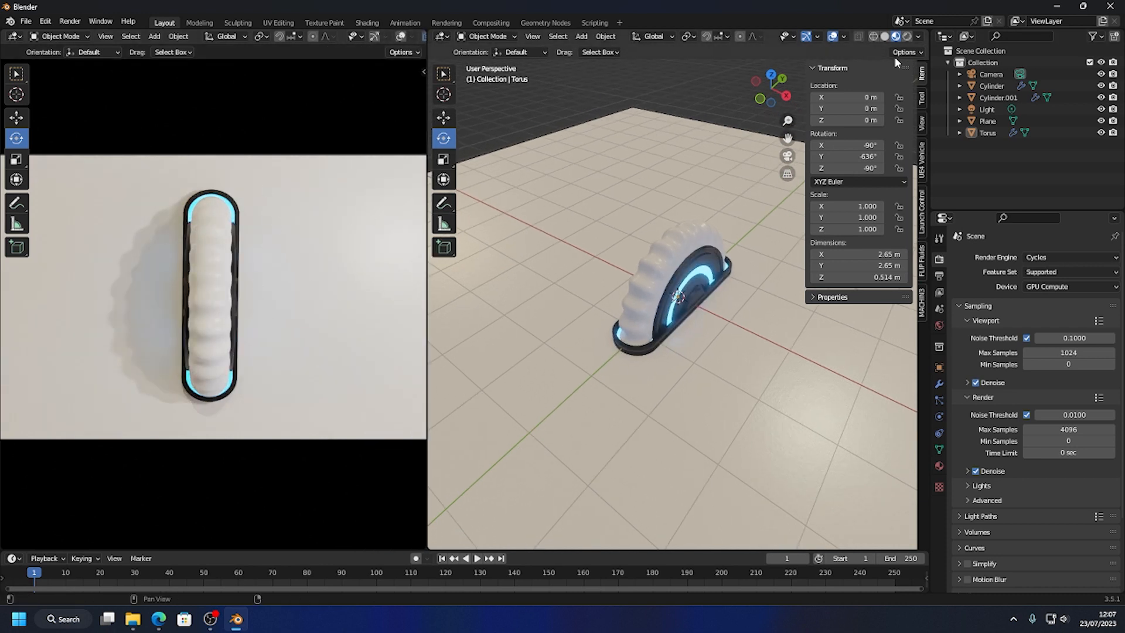
right_click(631, 26)
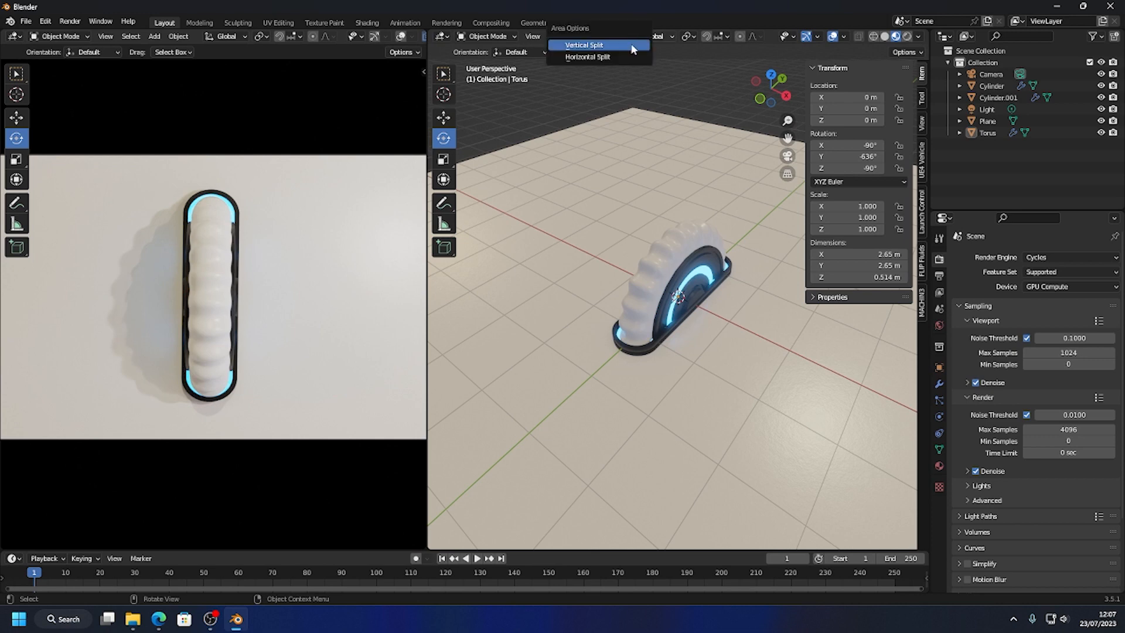
left_click(620, 52)
left_click(624, 260)
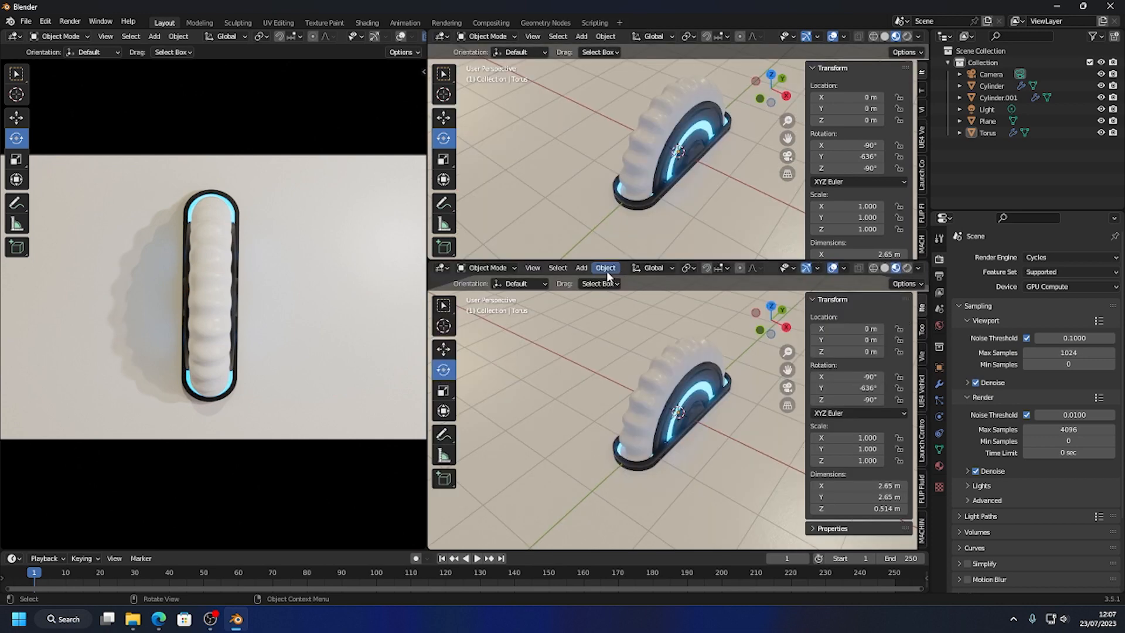
left_click(444, 36)
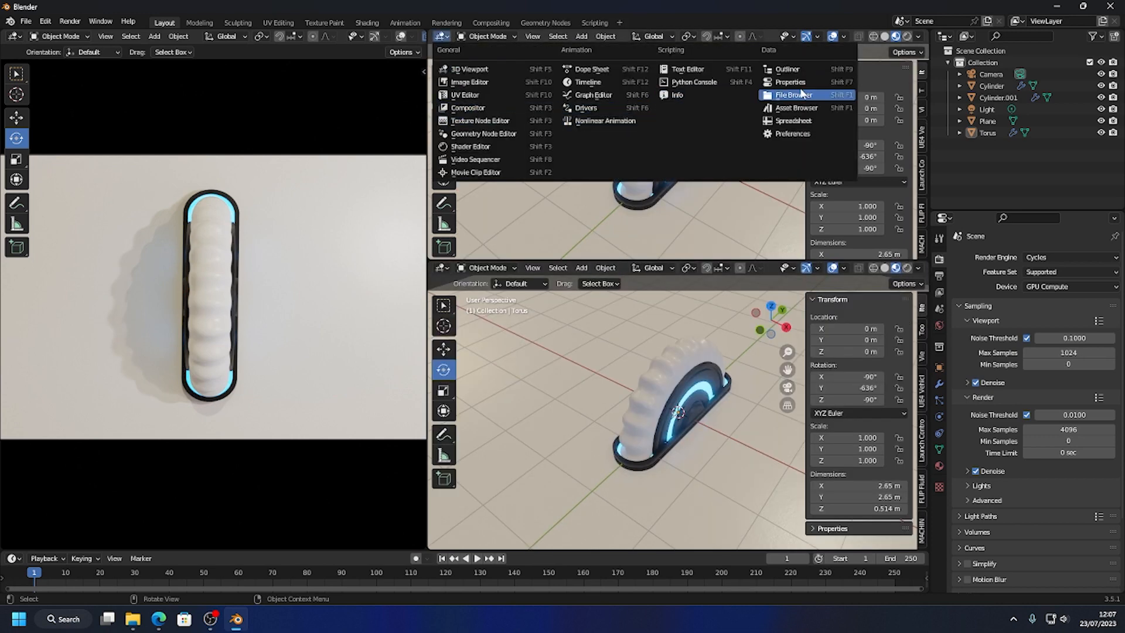
left_click(796, 109)
- Place the Grid09 light from the Gobo Grid catalog on the wheel, at about X 0.25 m, Y -0.47 m, Z 0.94 m
left_click(473, 89)
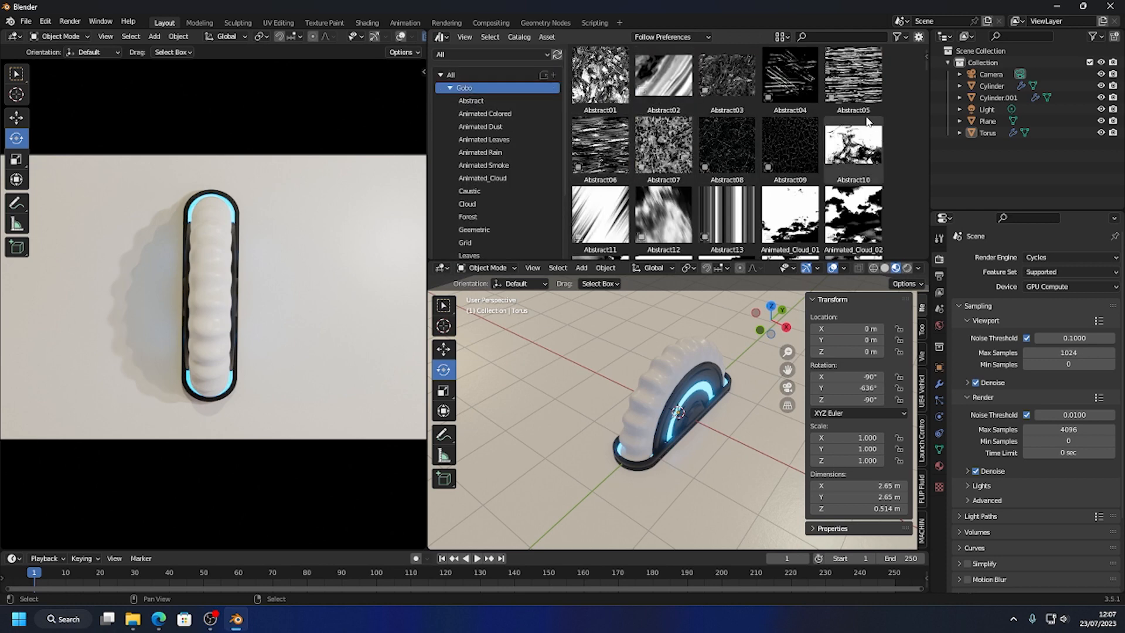
left_click(498, 230)
left_click(470, 240)
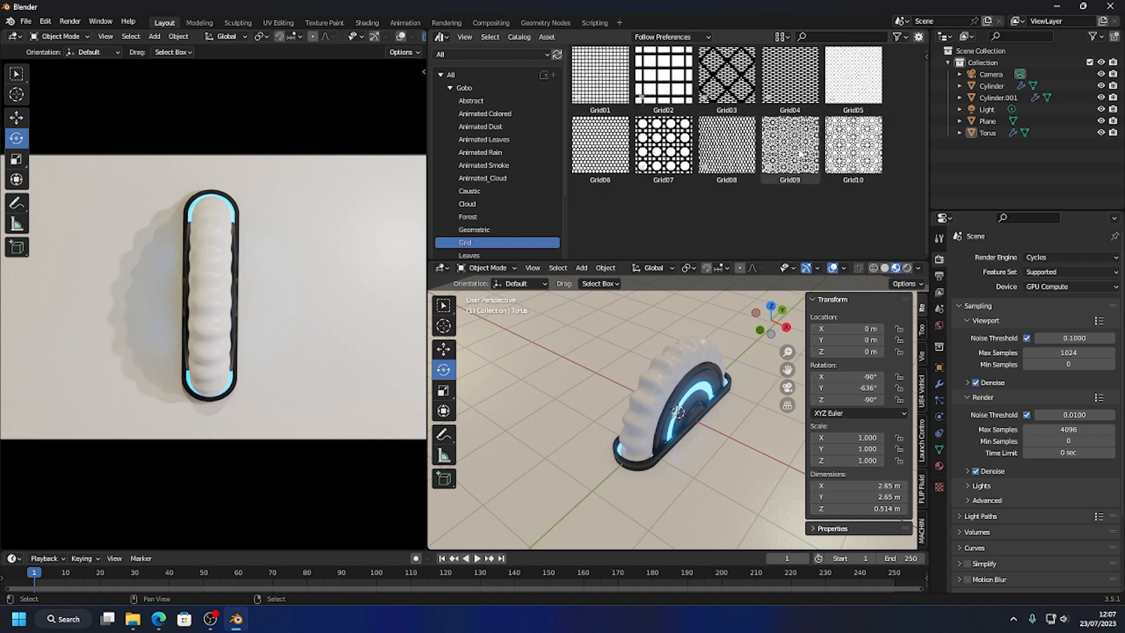
left_click_drag(798, 148, 695, 403)
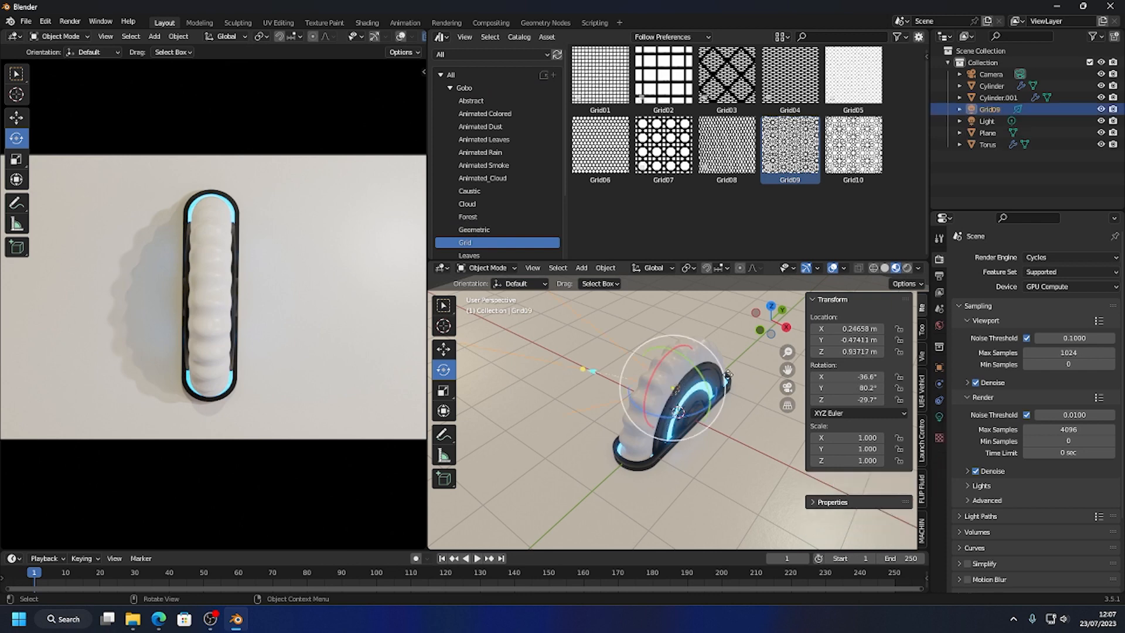
- Merge the Asset Browser area into the working viewport below it, leaving one full-height 3D view
scroll(645, 399, "down", 8)
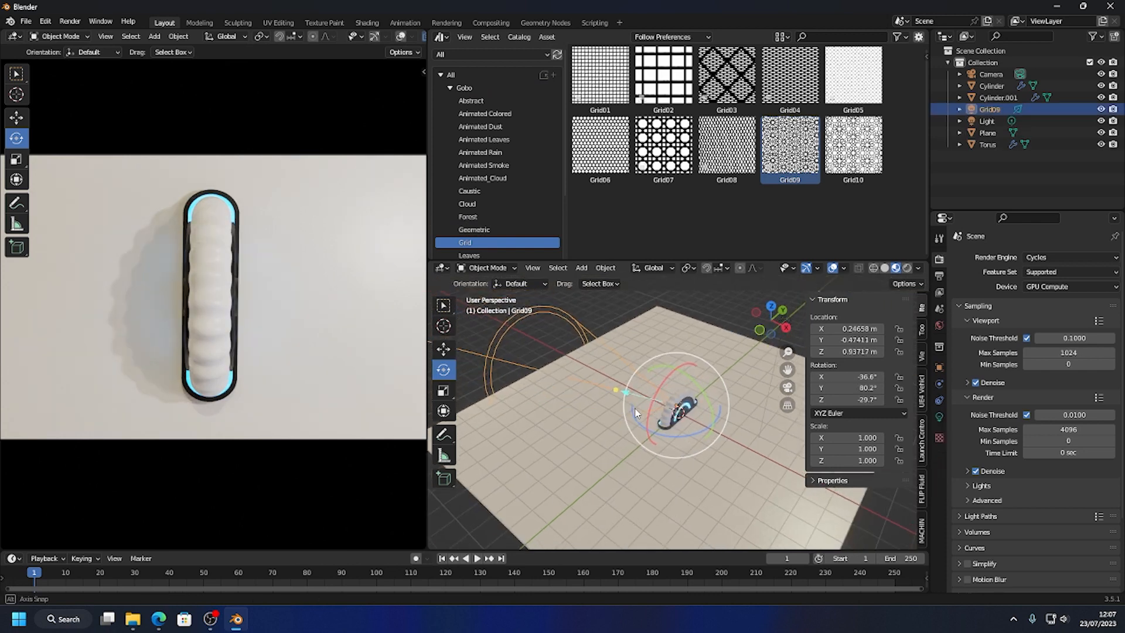
scroll(636, 406, "down", 1)
right_click(674, 259)
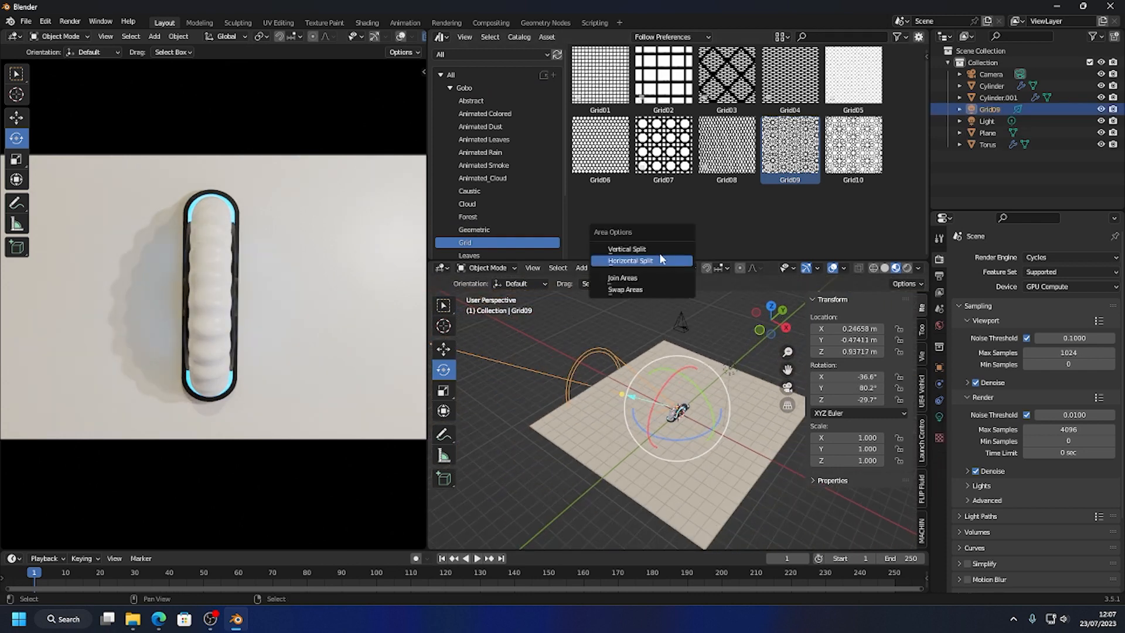
left_click(646, 283)
left_click(662, 251)
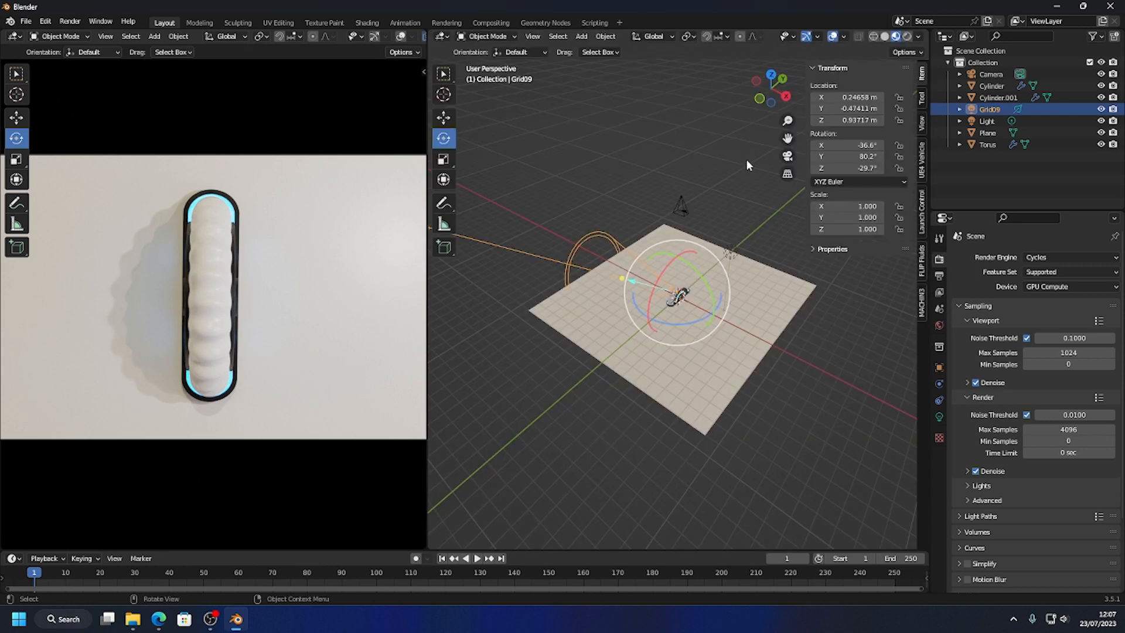
- Rotate the Grid09 light to about -9°, 19.2°, -5.1° and raise it above the plane to about Z 10.8 m
left_click_drag(698, 280, 650, 244)
left_click(444, 118)
left_click_drag(677, 293, 750, 136)
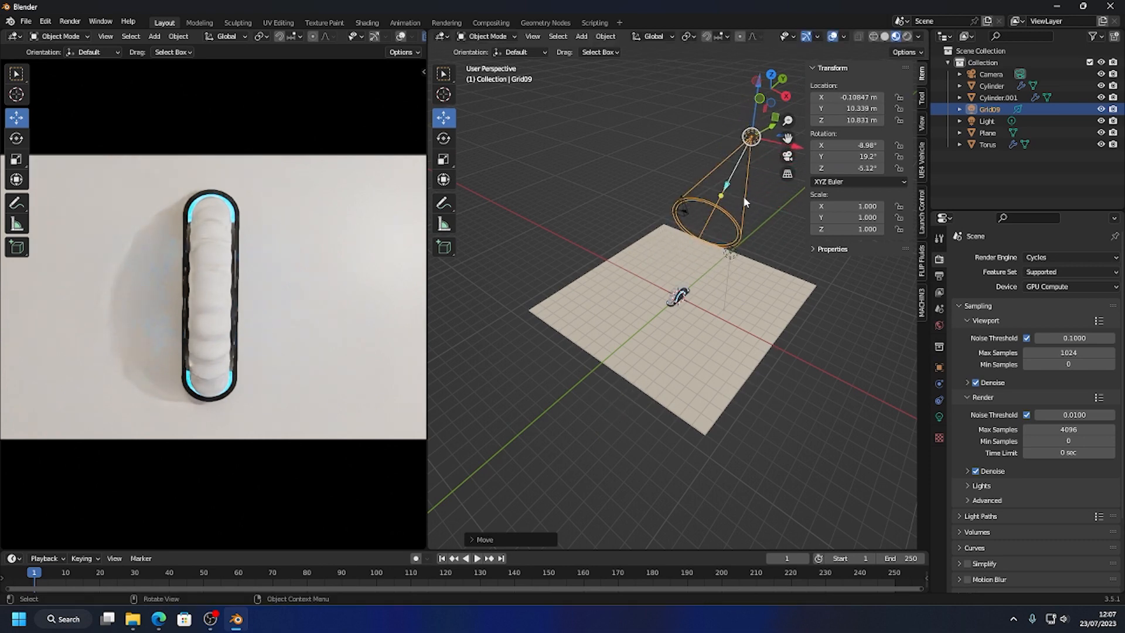
- Reposition the Grid09 light above the wheel at about X 3.68 m, Y 1.63 m so its pattern covers the camera view
middle_click_drag(743, 201, 666, 229)
scroll(756, 303, "down", 1)
left_click_drag(837, 286, 673, 319)
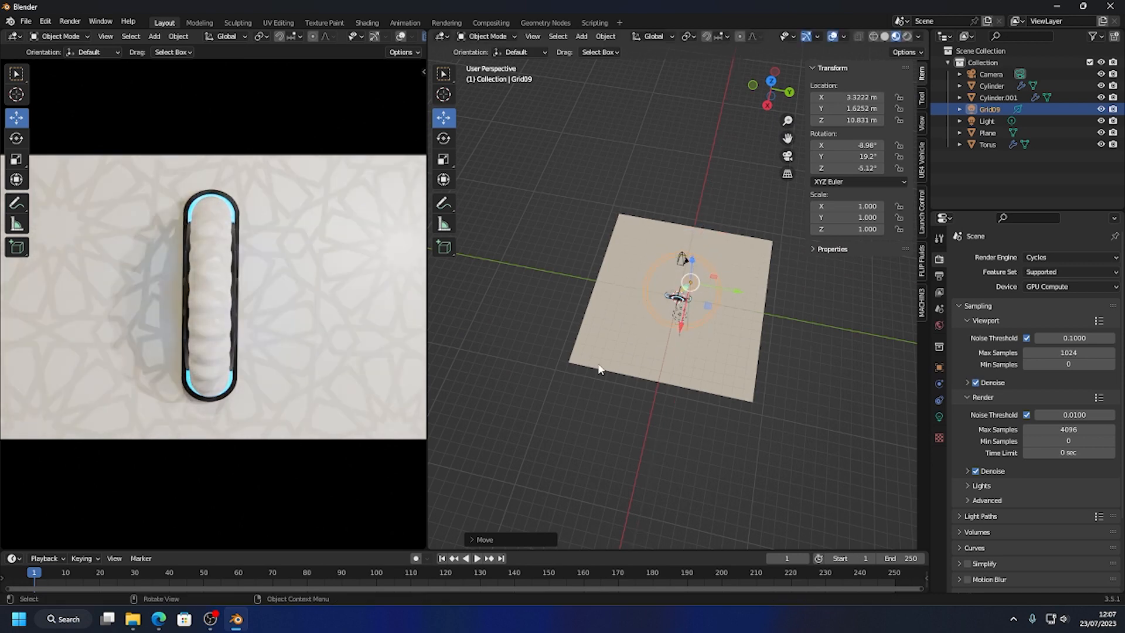
mouse_move(673, 320)
middle_mouse_down()
mouse_move(701, 294)
mouse_move(677, 309)
middle_mouse_up()
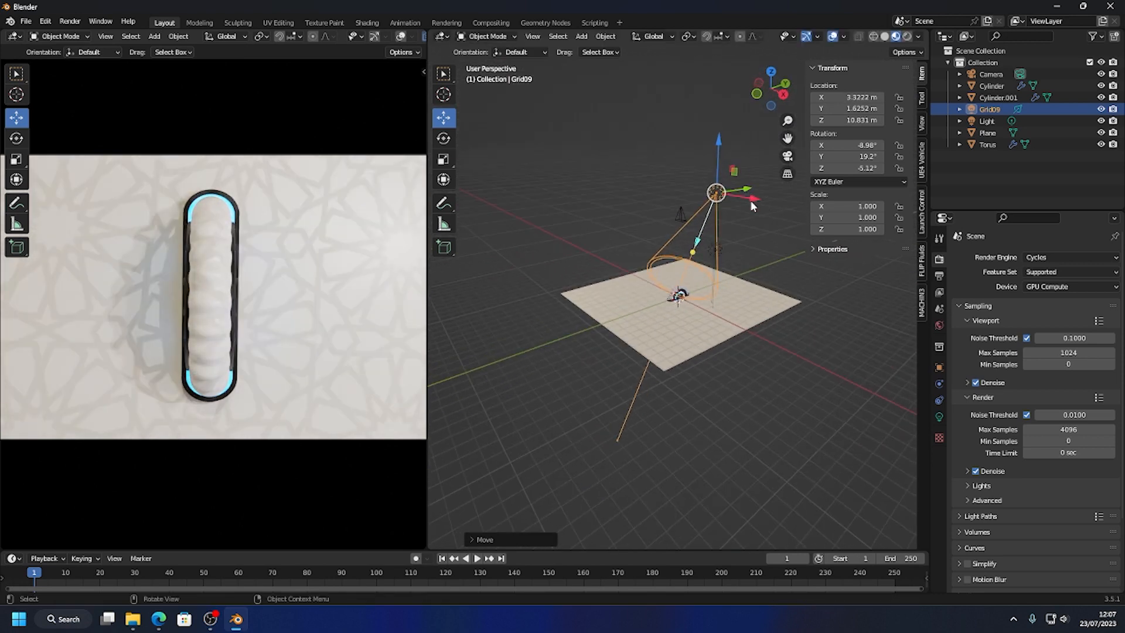
left_click_drag(754, 206, 763, 208)
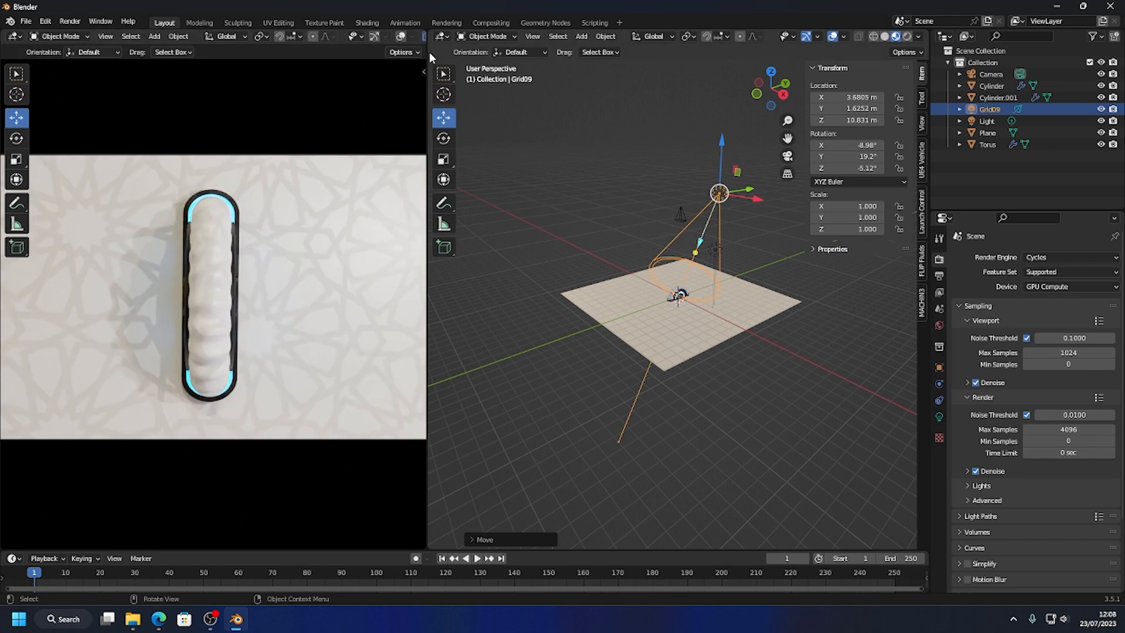
- Lower the camera view's environment lighting strength, and set the Grid09 spot light to 1507.8 W power with a 0.1 m radius
left_click_drag(429, 57, 536, 57)
left_click(511, 36)
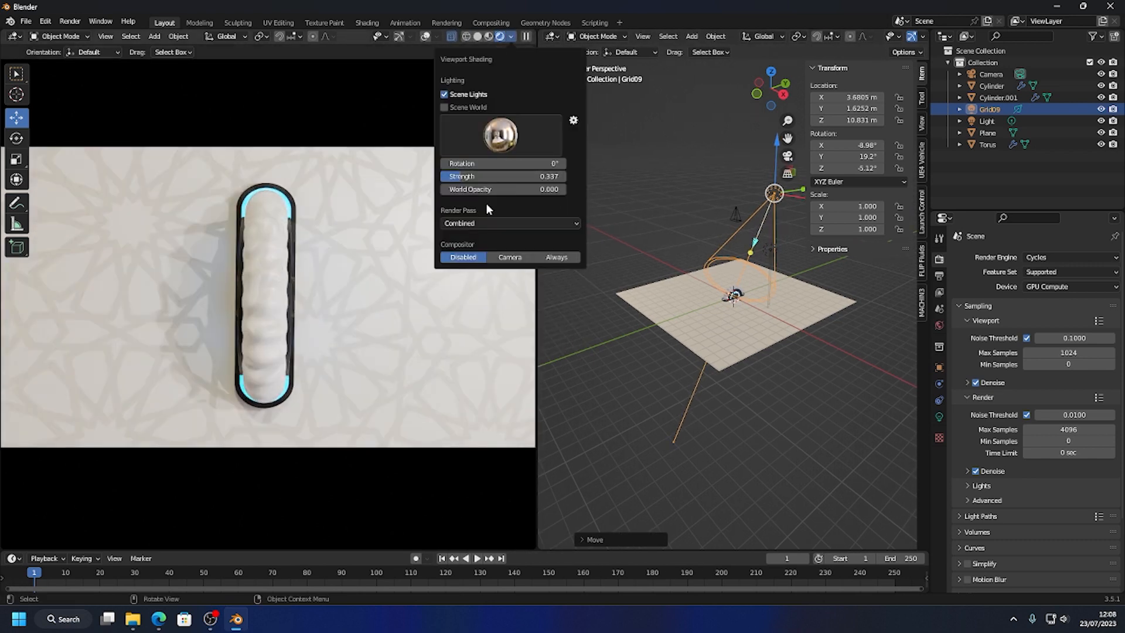
left_click_drag(468, 176, 438, 176)
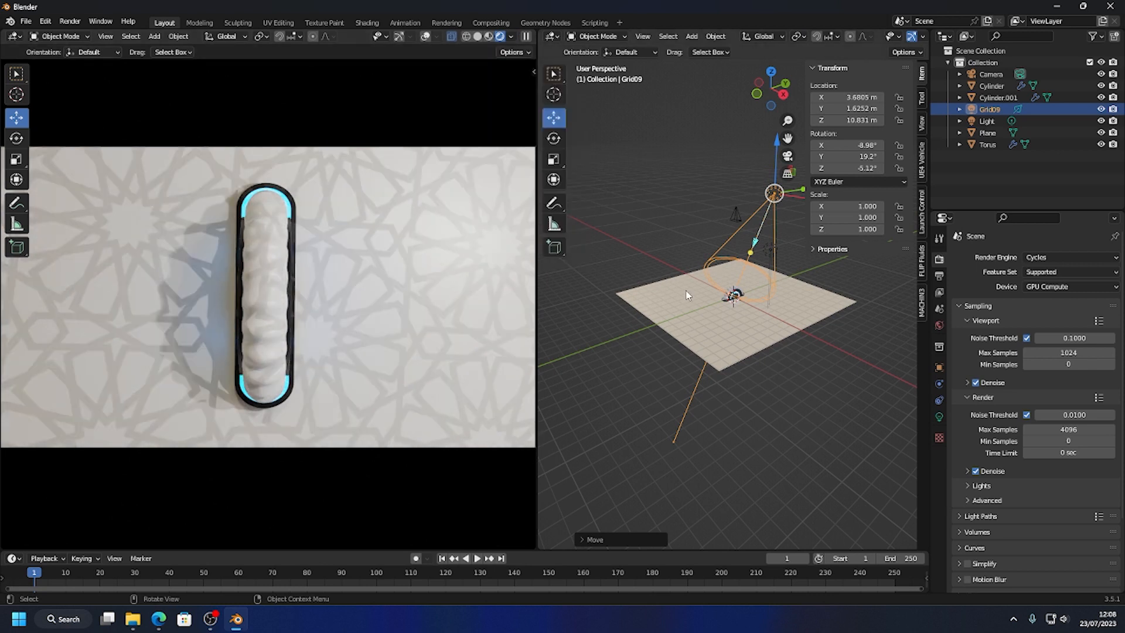
left_click(939, 416)
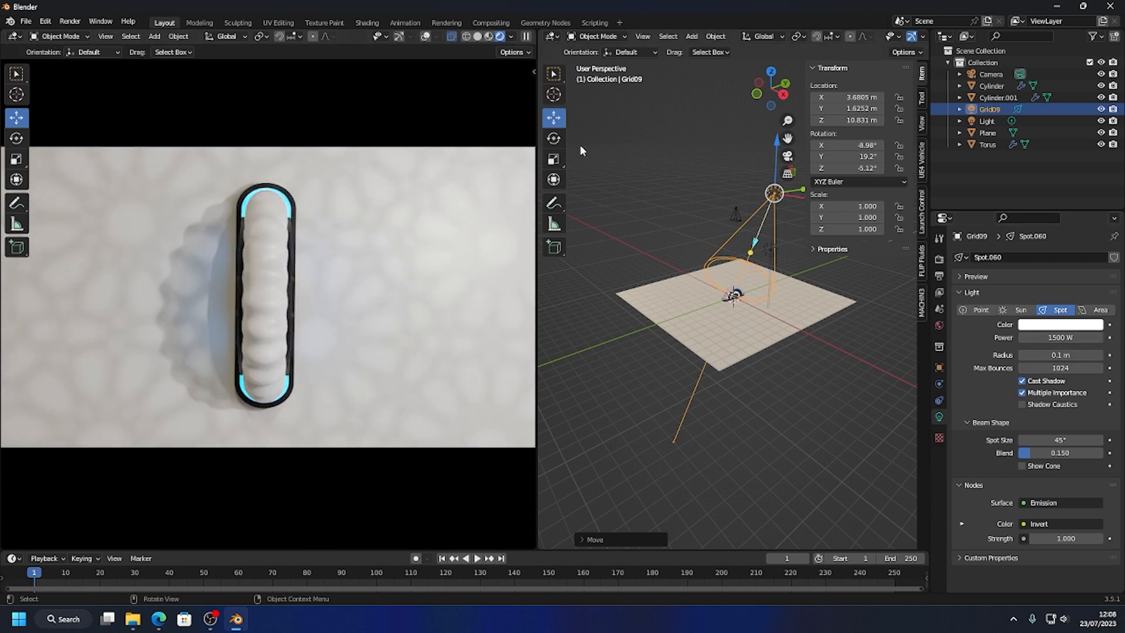
left_click_drag(1055, 338, 1081, 337)
- Tilt the Grid09 light with Rotate and shift it farther along the positive X axis to spread its pattern across the ground
left_click(555, 139)
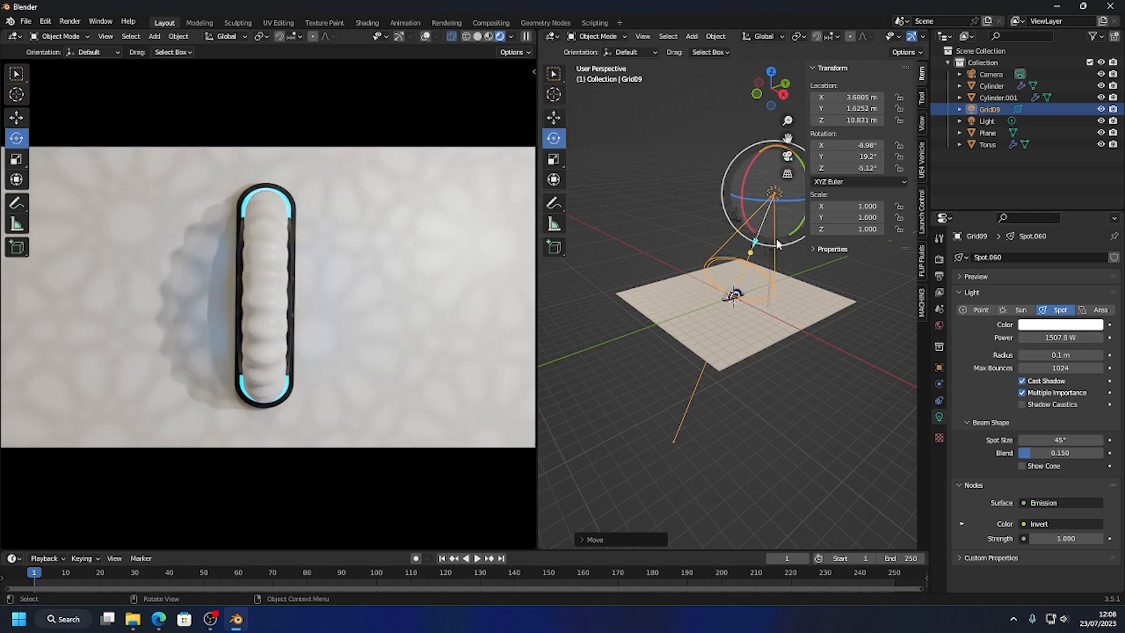
middle_click_drag(777, 233, 722, 256)
key("n")
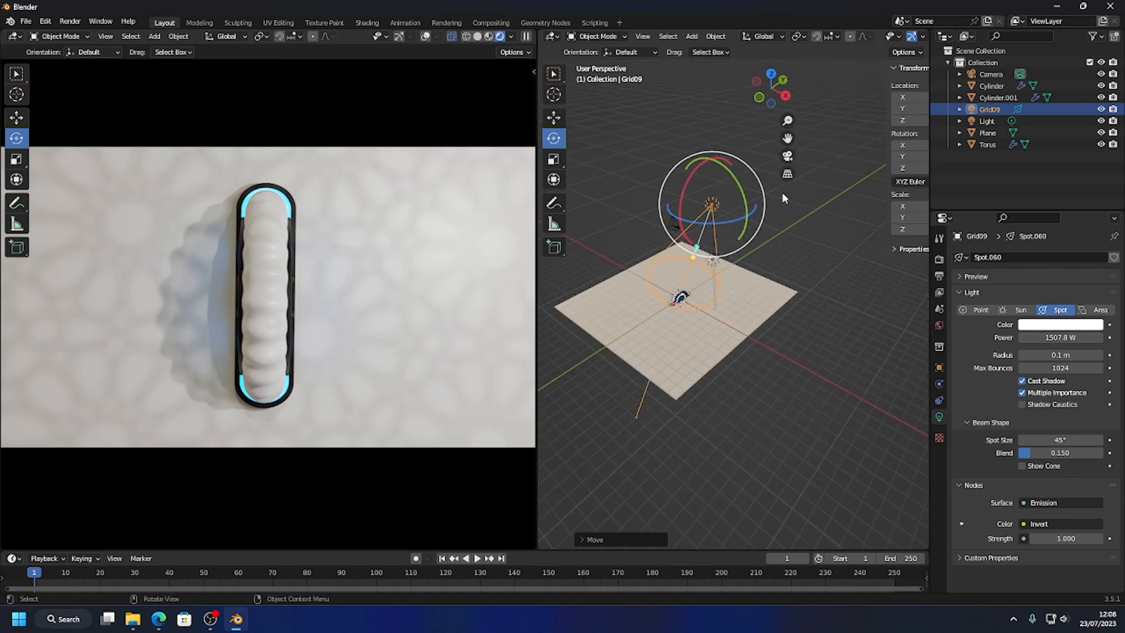
middle_click_drag(776, 209, 816, 187, "shift")
left_click_drag(812, 167, 744, 240)
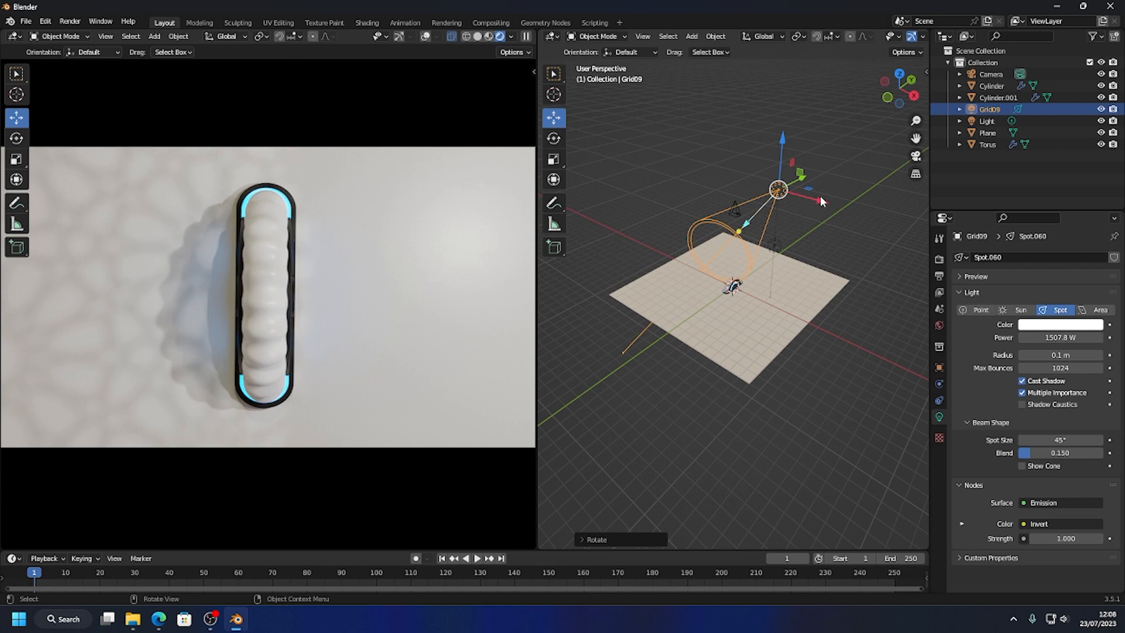
left_click_drag(821, 201, 849, 210)
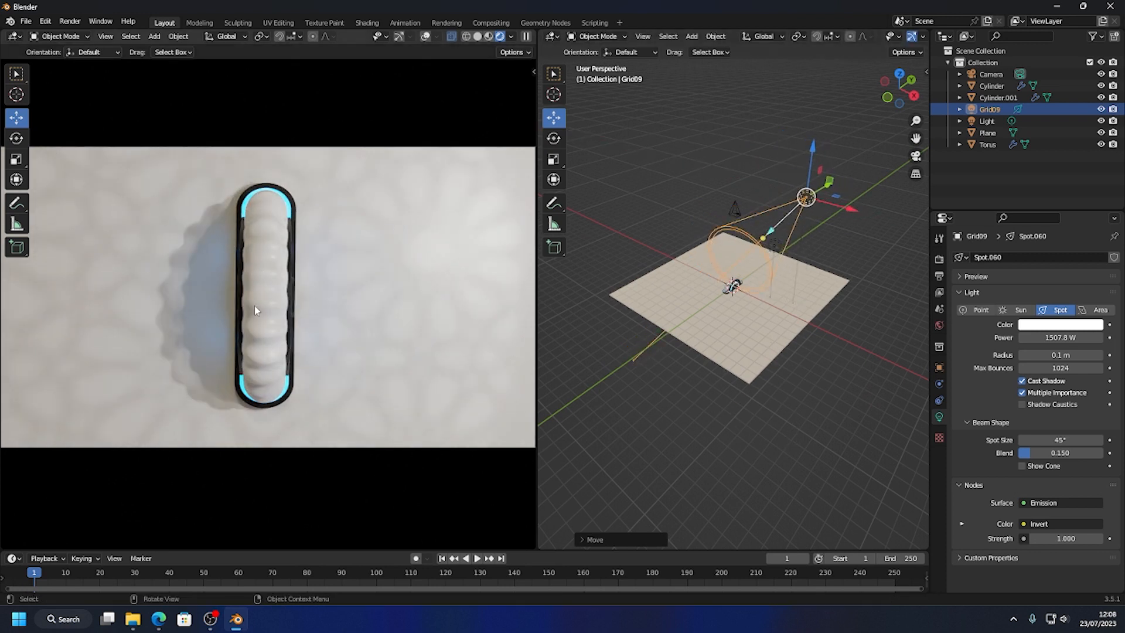
- Try a black and a golden-orange base colour with value 0.393 on the torus's plastic material
middle_click_drag(306, 389, 342, 392)
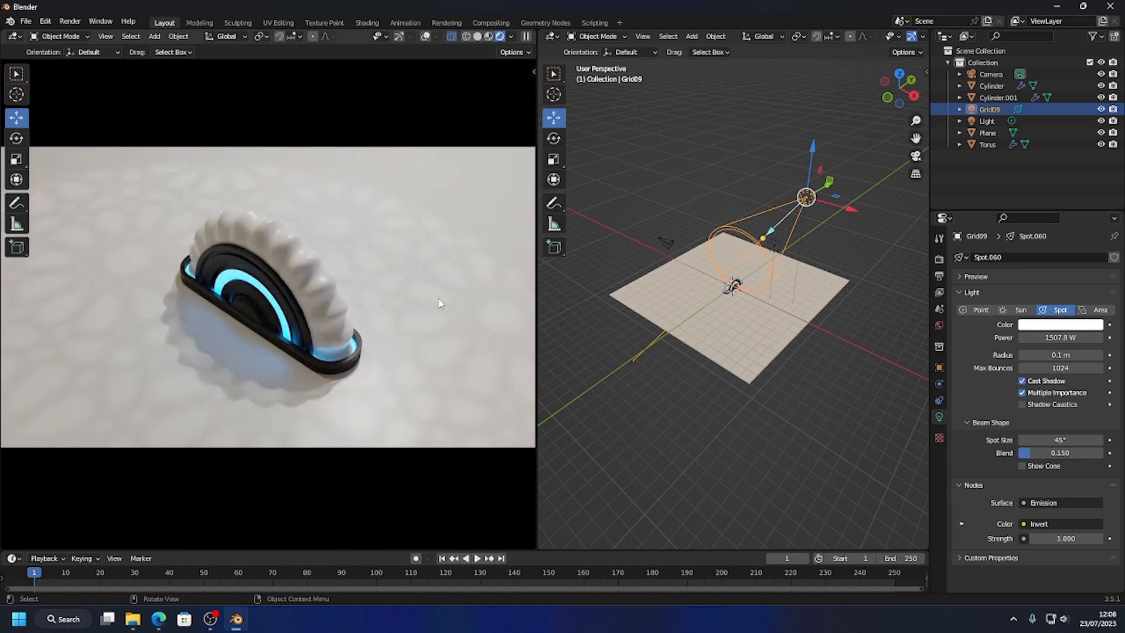
left_click(315, 289)
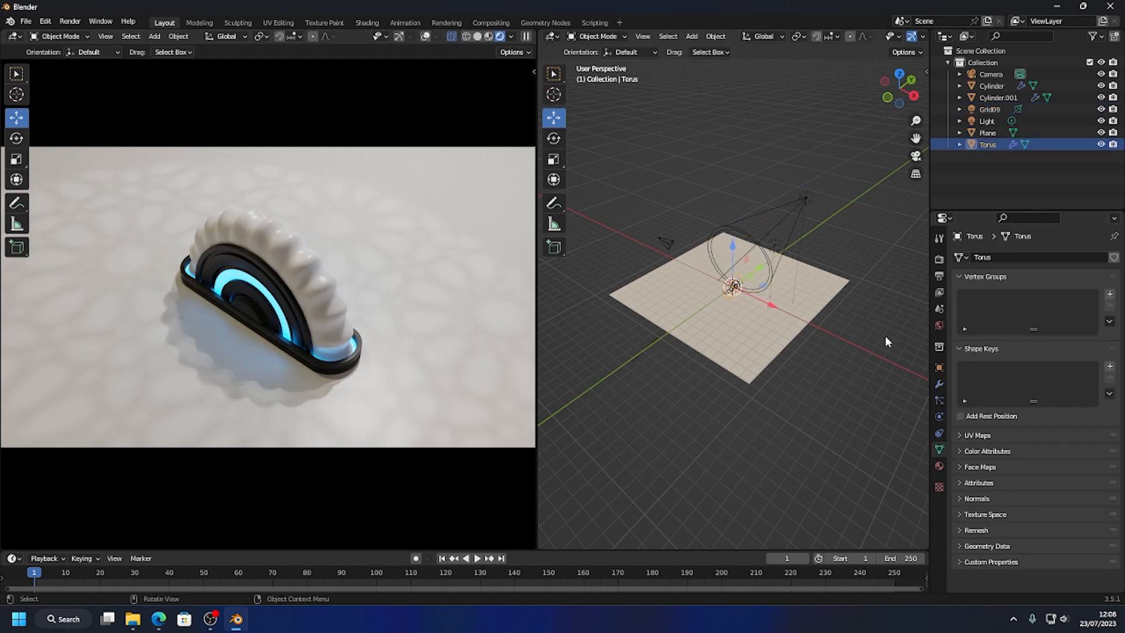
left_click(940, 465)
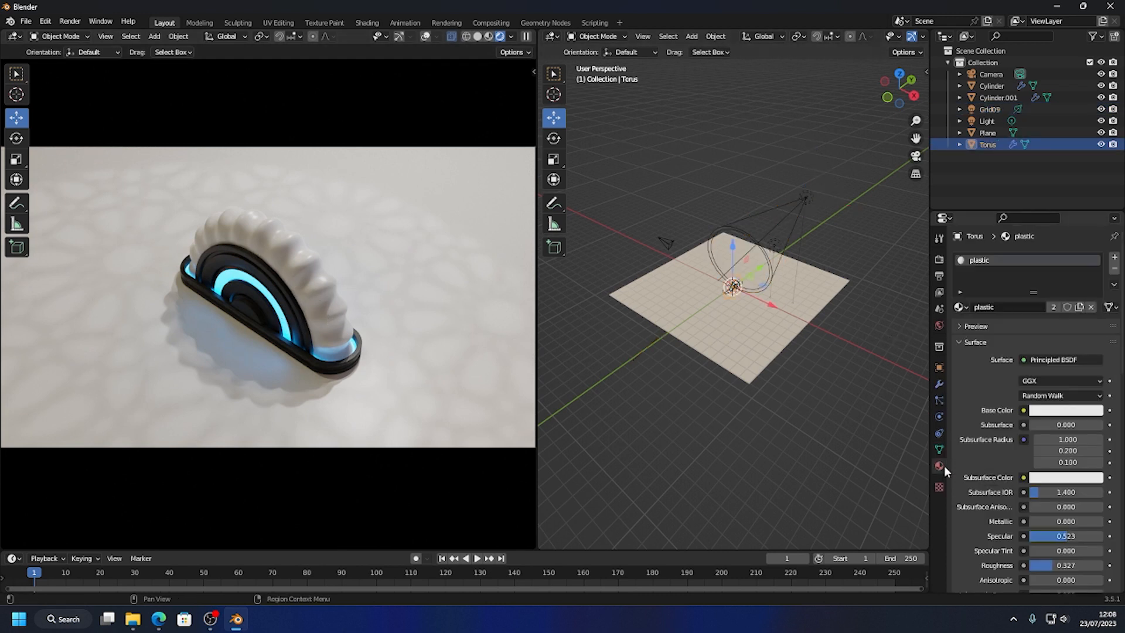
left_click(1073, 409)
left_click_drag(1094, 249, 1094, 319)
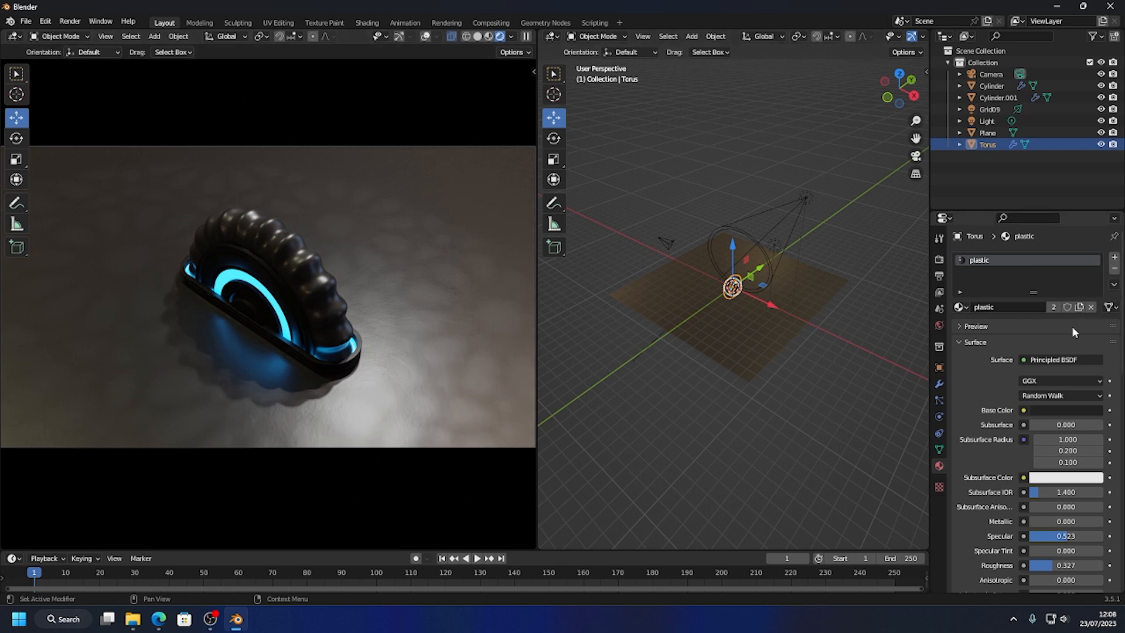
left_click(1062, 412)
left_click_drag(1047, 284, 1016, 310)
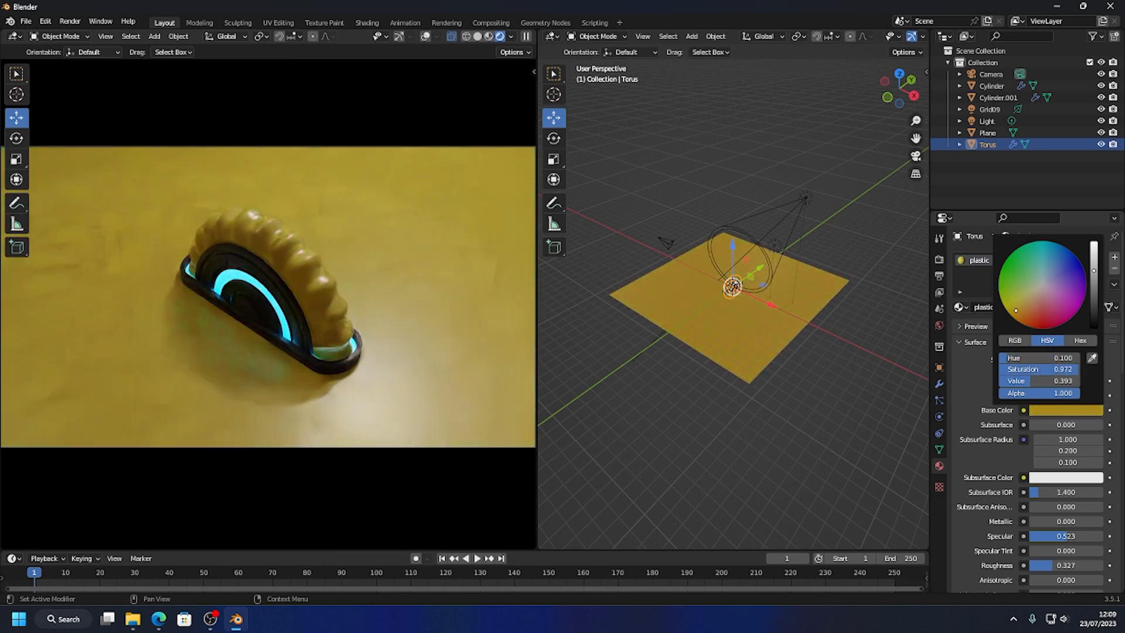
- Return the camera view to the top angle, and replace the ground plane's plastic material with an empty material slot
mouse_move(447, 251)
middle_mouse_down()
mouse_move(337, 307)
mouse_move(530, 116)
mouse_move(406, 241)
mouse_move(429, 241)
middle_mouse_up()
left_click(765, 328)
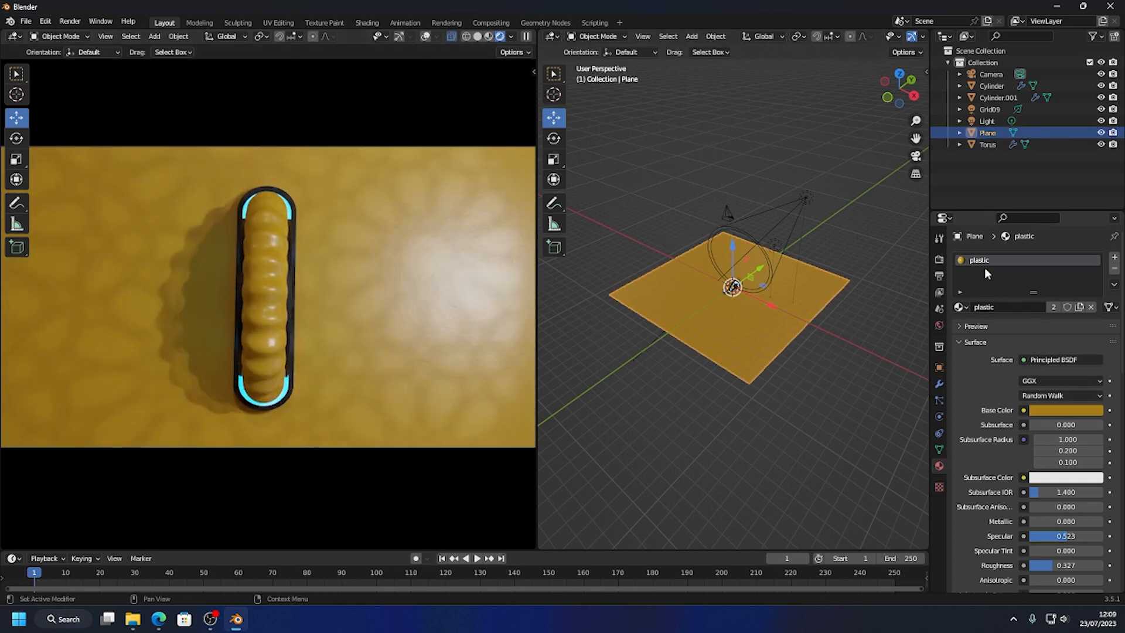
left_click(1114, 268)
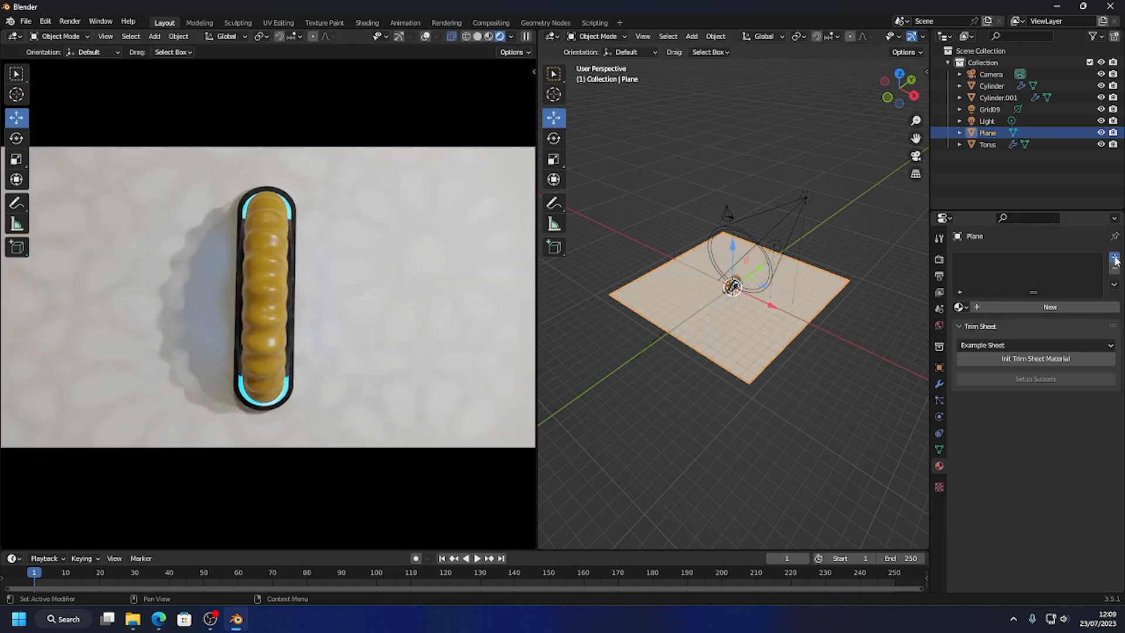
left_click(1114, 259)
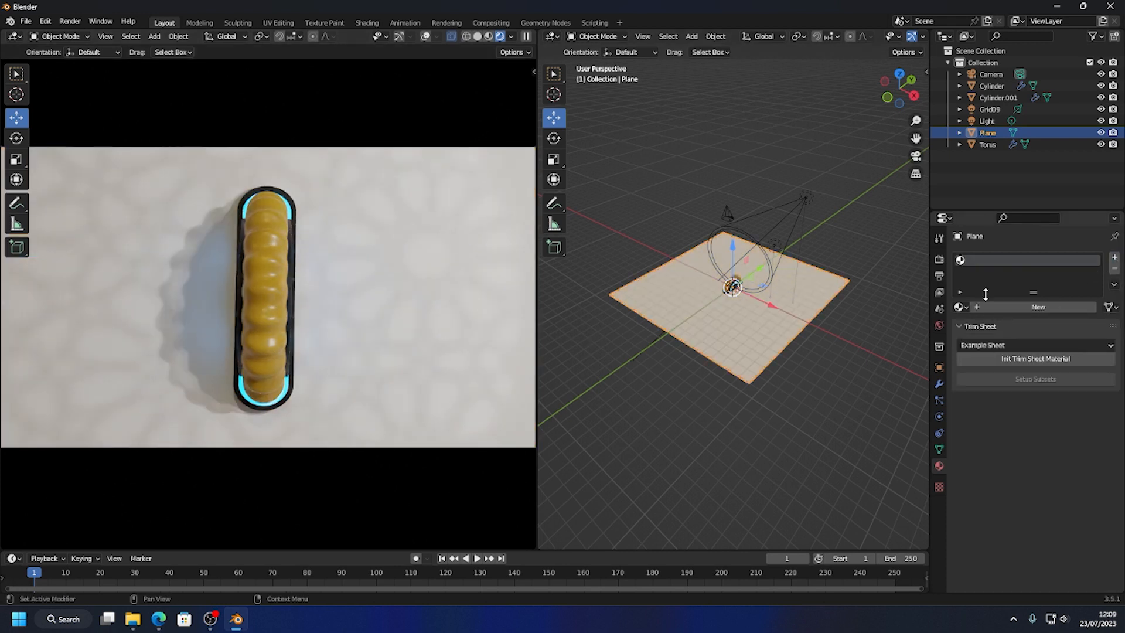
- Set the torus's plastic base colour to a pinkish grey with hue 0.000, saturation 0.114 and value 0.393
left_click(731, 286)
left_click(730, 287)
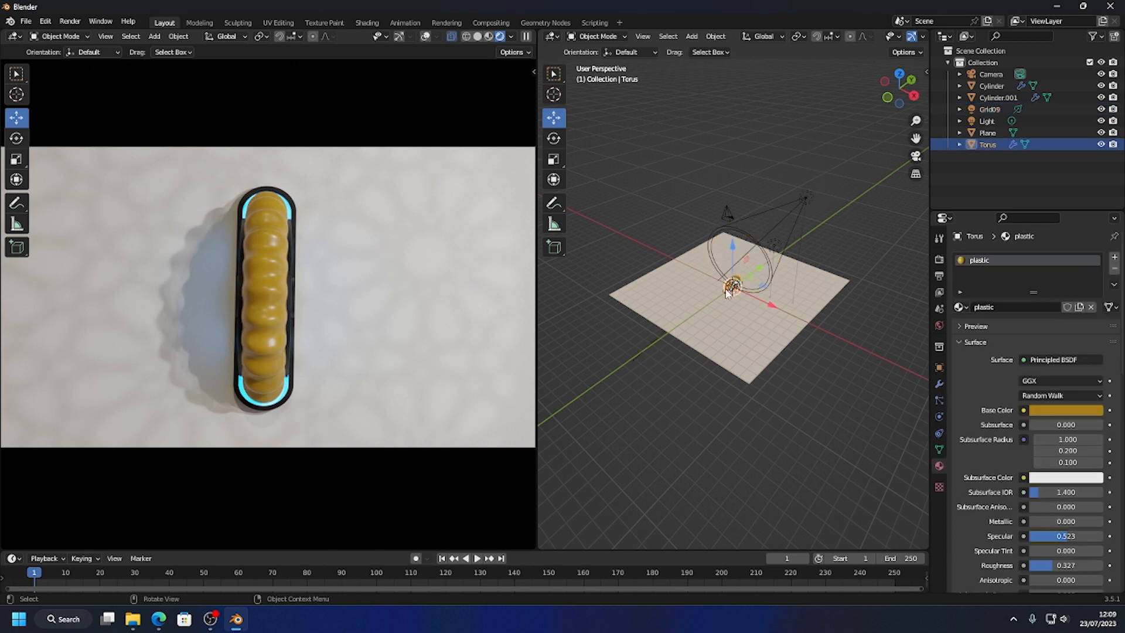
left_click(1053, 410)
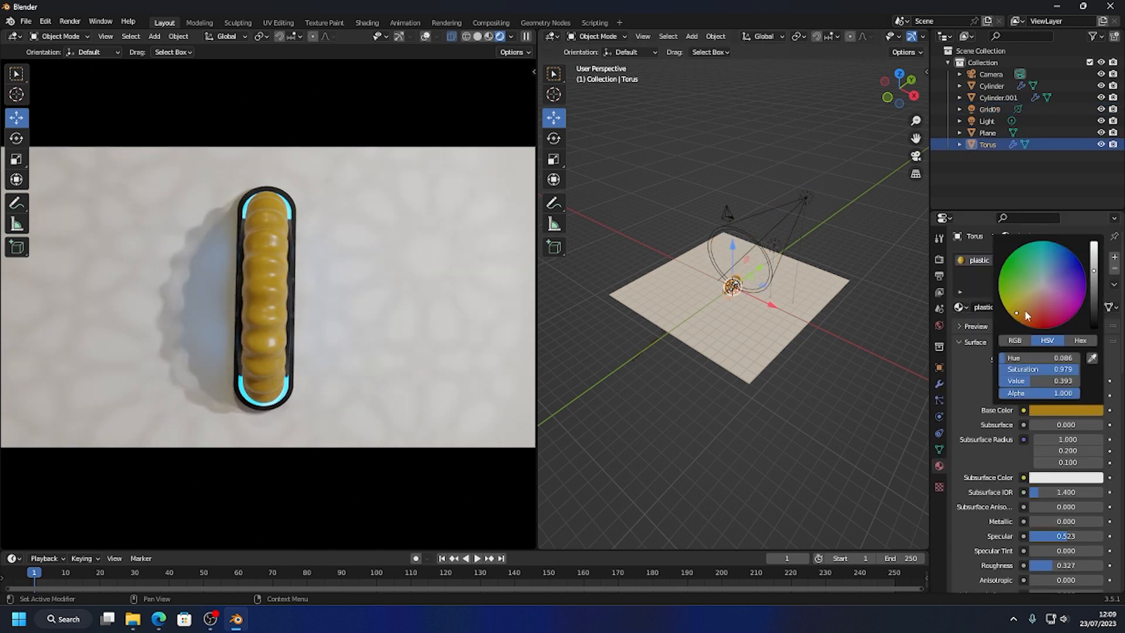
mouse_move(1025, 310)
left_mouse_down()
mouse_move(1031, 291)
mouse_move(1072, 305)
mouse_move(1071, 252)
mouse_move(1058, 264)
mouse_move(1031, 258)
mouse_move(1041, 311)
mouse_move(1042, 287)
left_mouse_up()
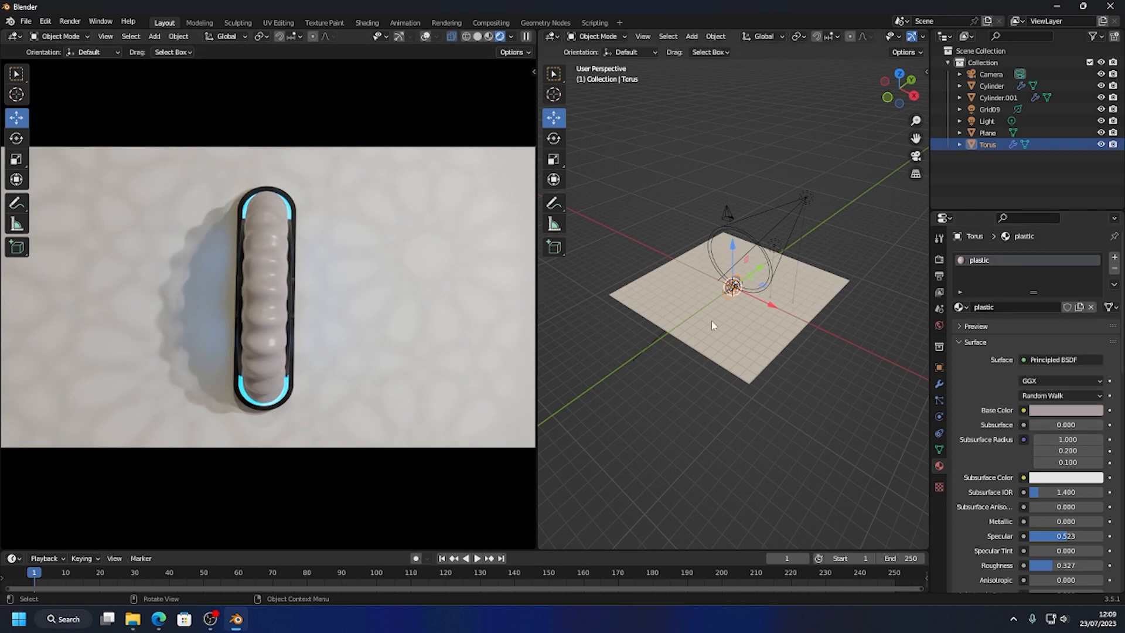
- Change the emission colour of the glowing rings' Material.002 on Cylinder.001 to orange-red
left_click(737, 300)
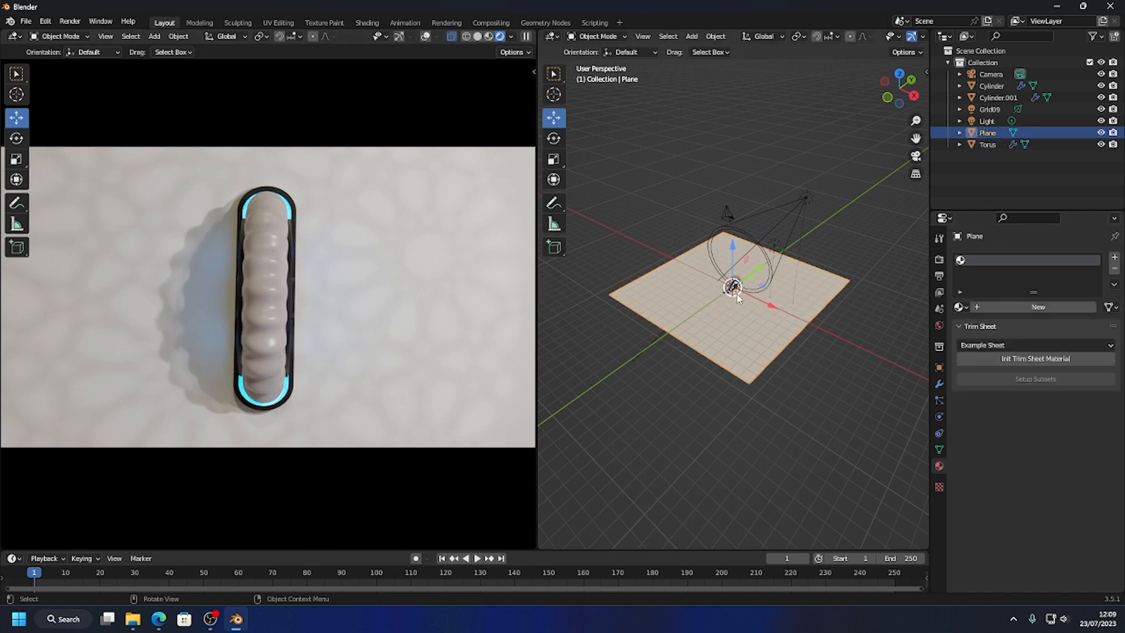
scroll(726, 365, "up", 2)
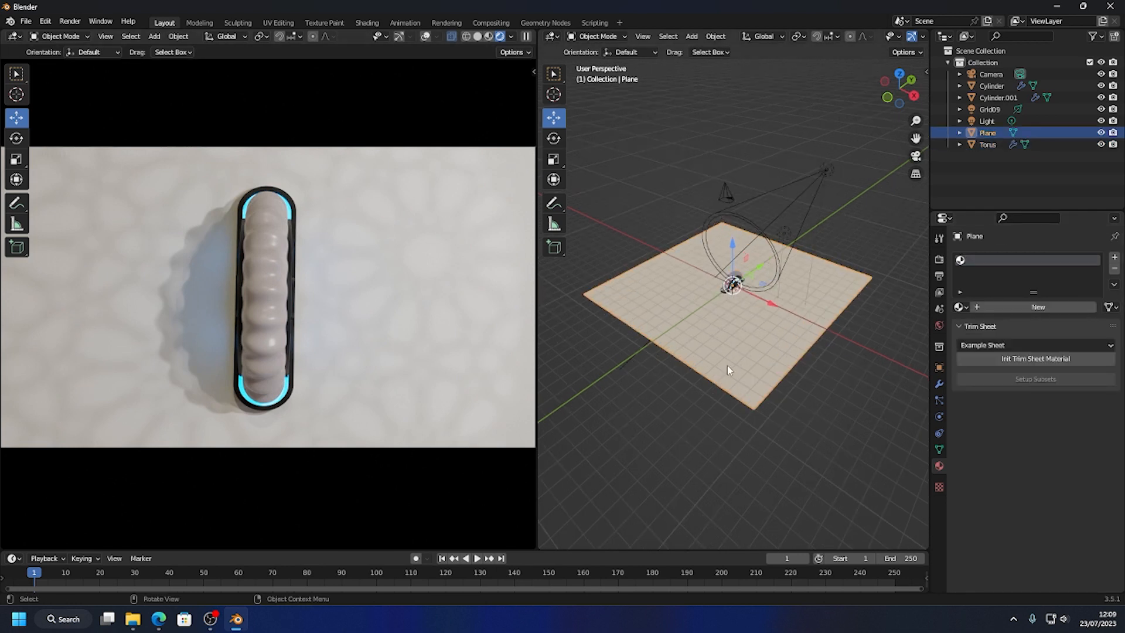
left_click(722, 295)
scroll(712, 363, "up", 2)
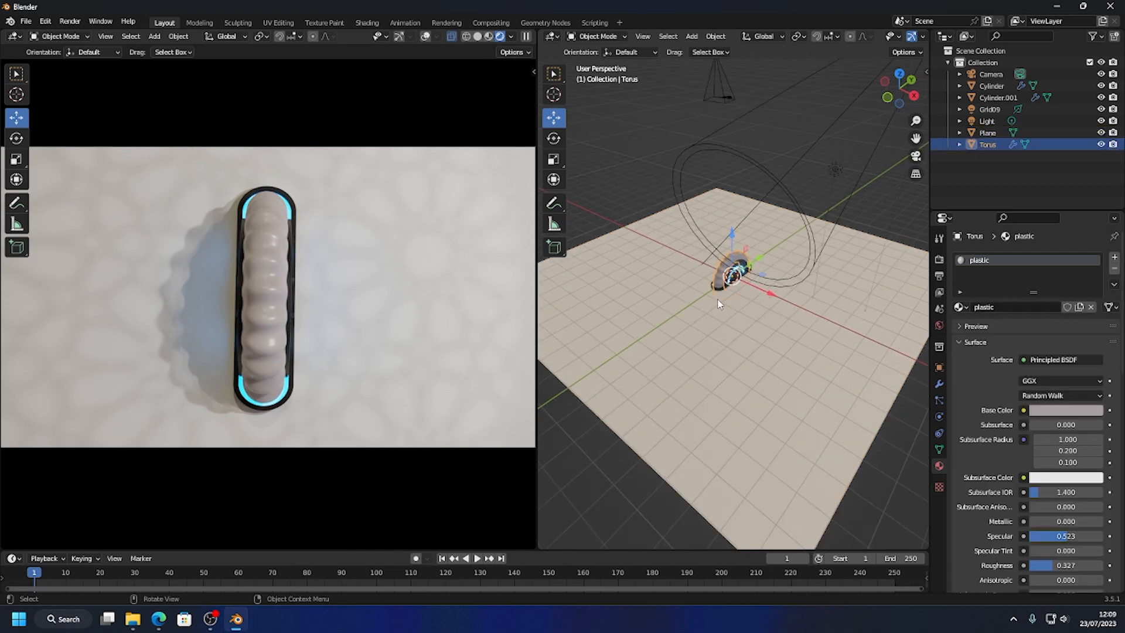
left_click(721, 294)
left_click(720, 291)
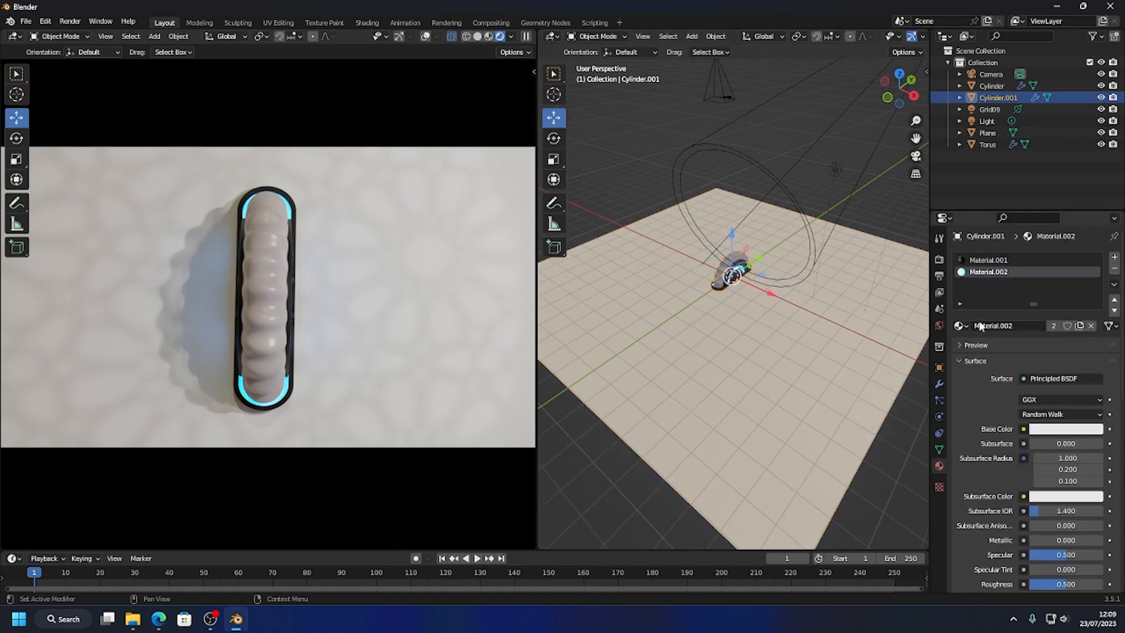
scroll(1064, 498, "down", 7)
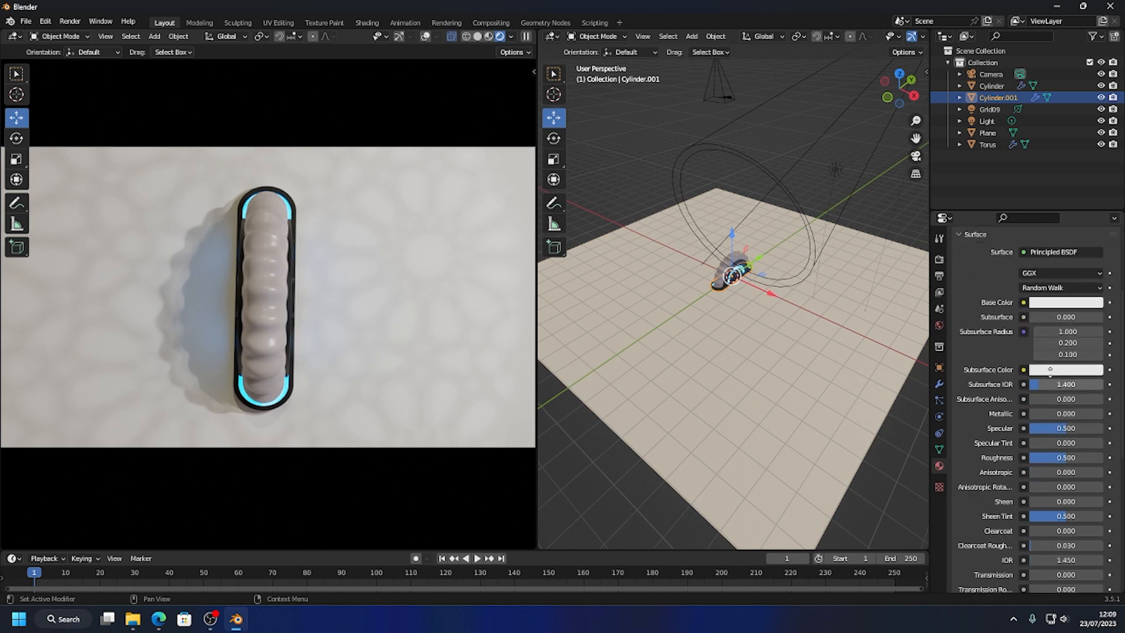
left_click(1059, 555)
left_click_drag(1053, 450, 1032, 471)
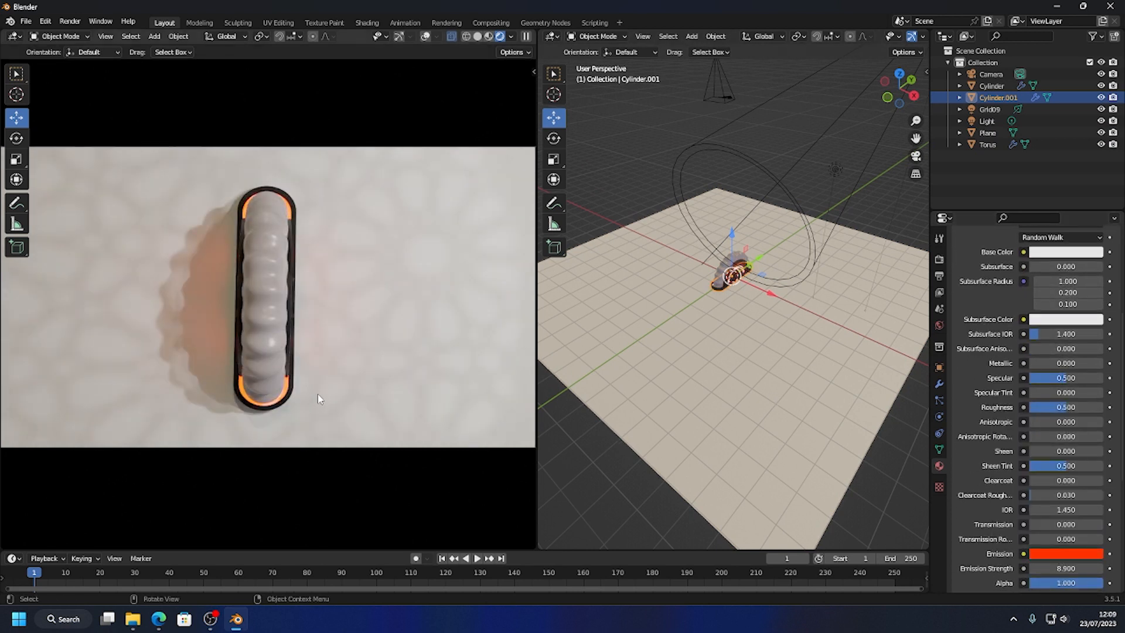
- Orbit the camera to a three-quarter view of the wheel and brighten the torus's base colour to a pinkish near-white
middle_click_drag(317, 394, 408, 341)
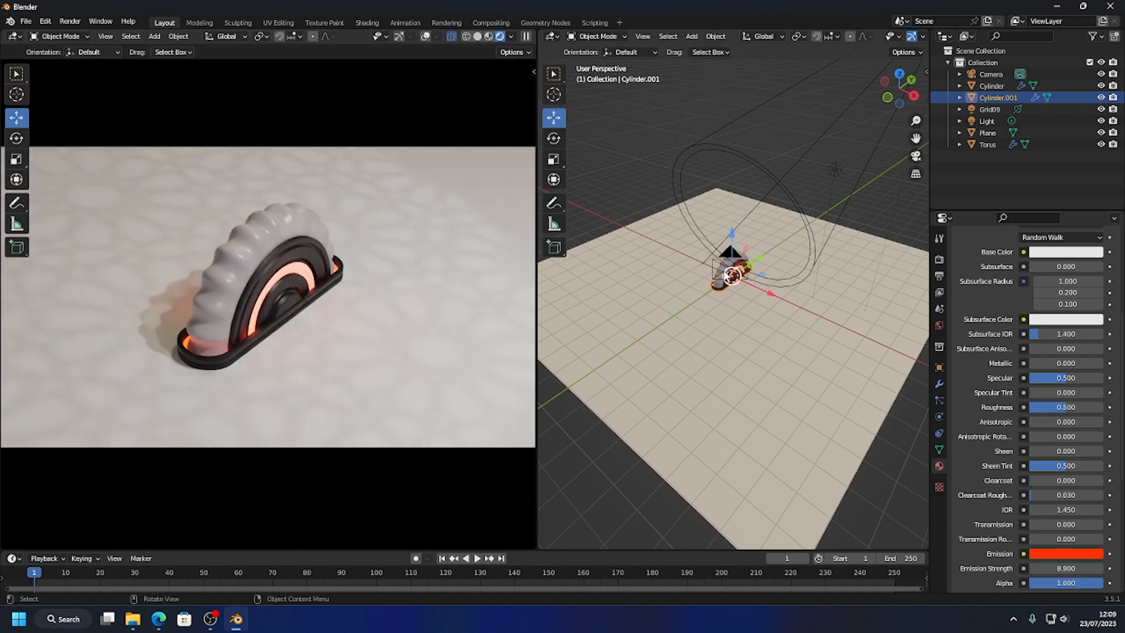
left_click(727, 275)
left_click(720, 286)
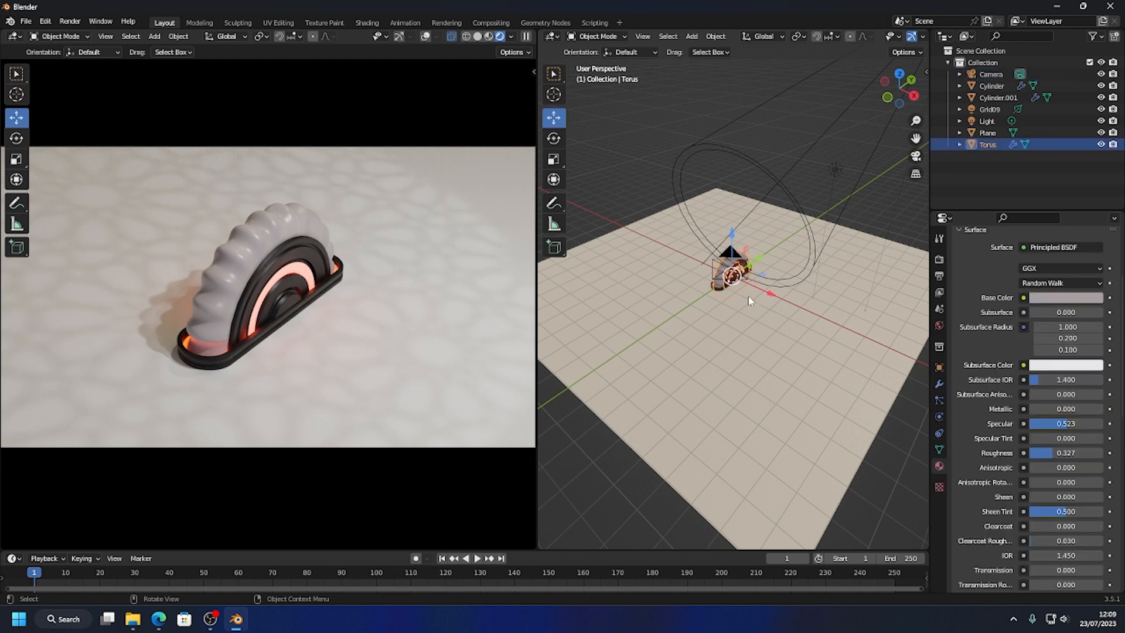
left_click(1065, 298)
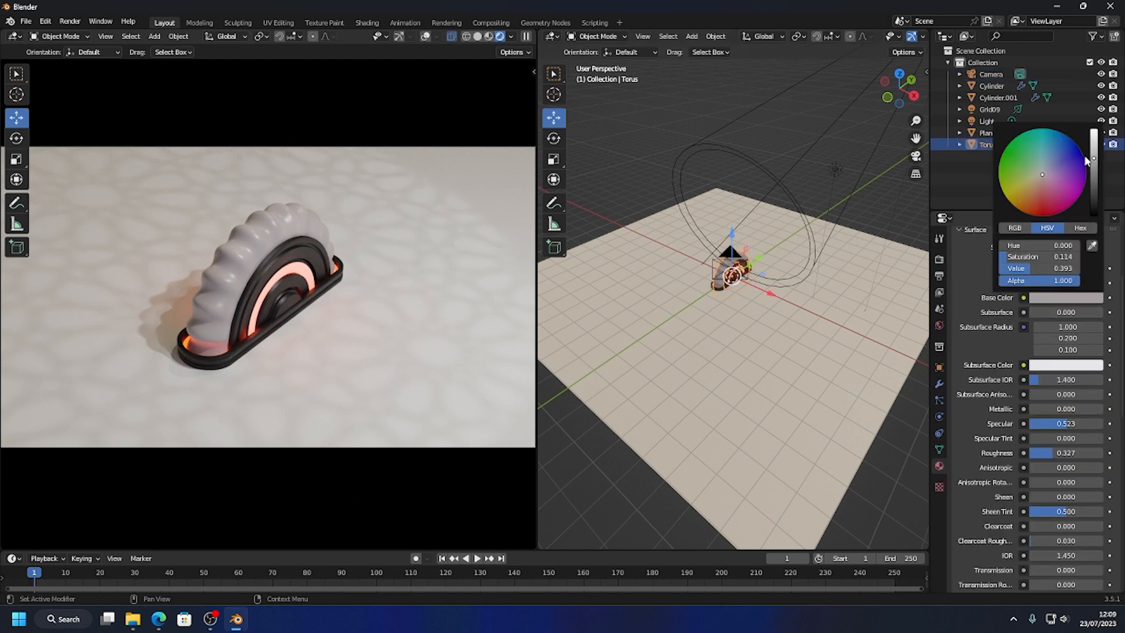
left_click_drag(1087, 161, 1091, 132)
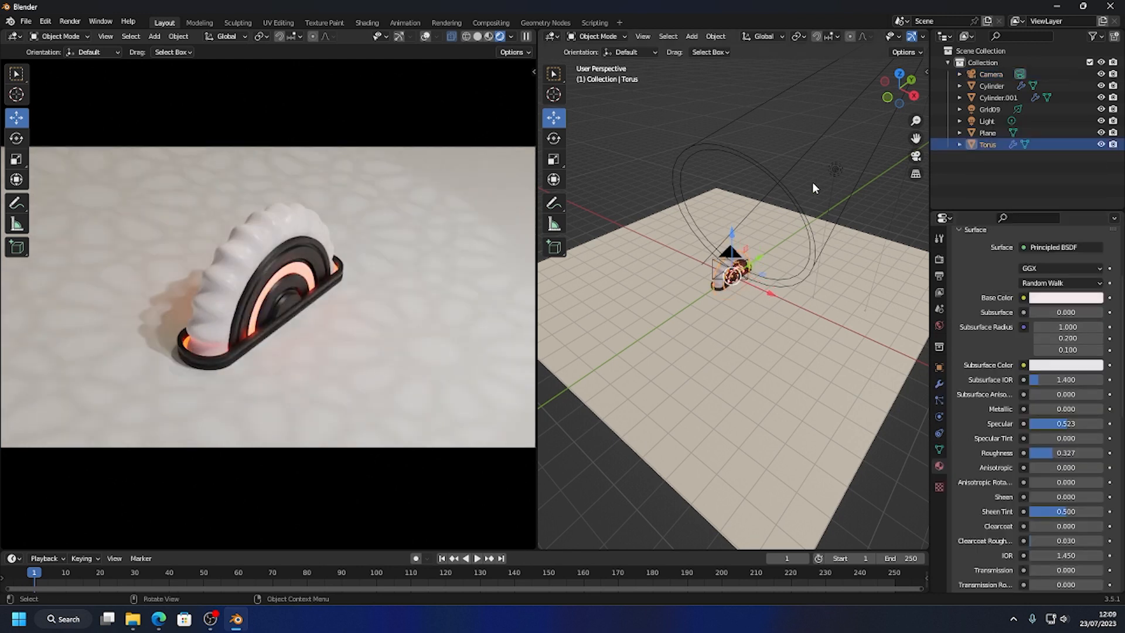